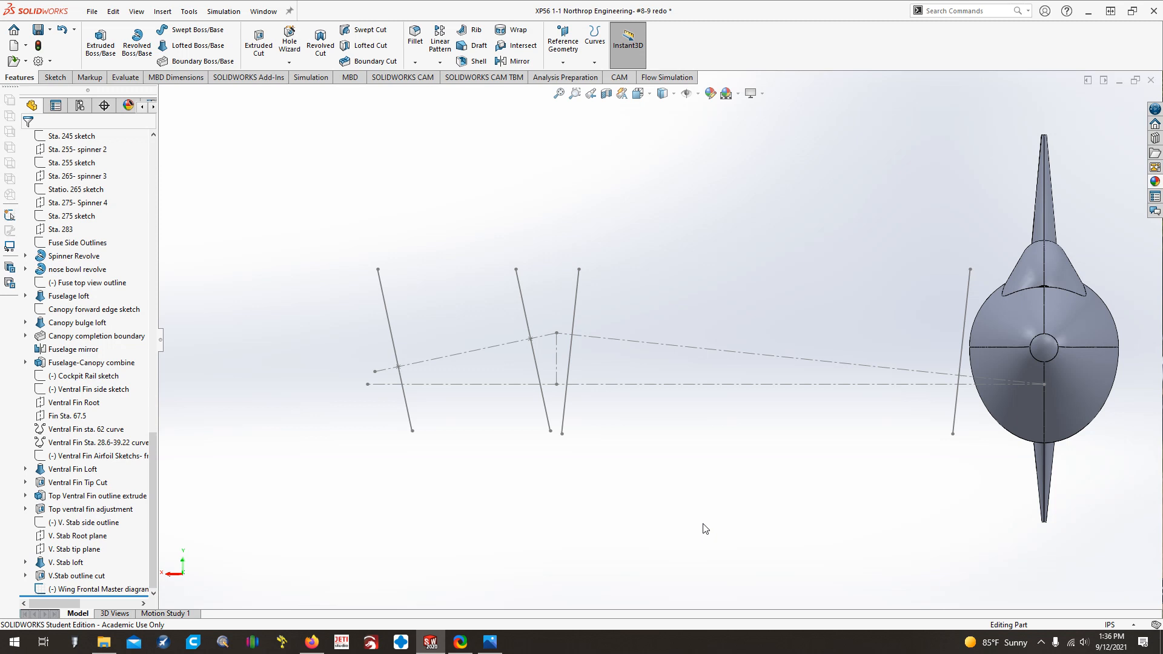
In the Wing Frontal Master diagram sketch, reposition the 162° and 188.000 in dimensions and lower the upper ends of the slanted station lines
right_click(104, 589)
click(115, 363)
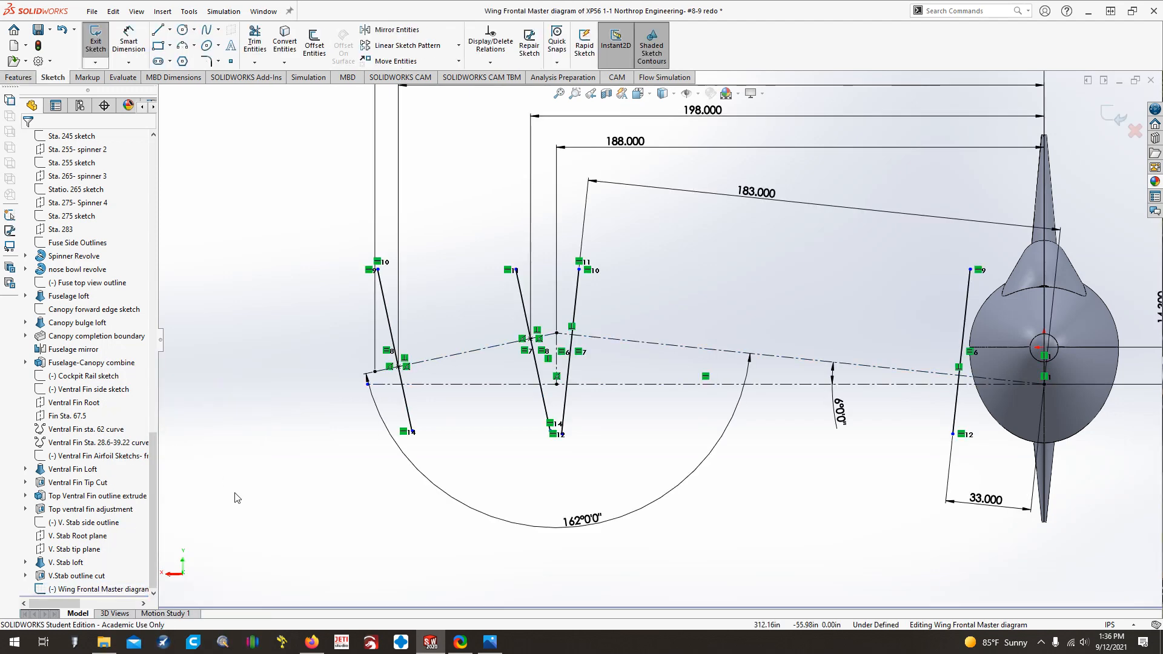
key(ctrl+Down)
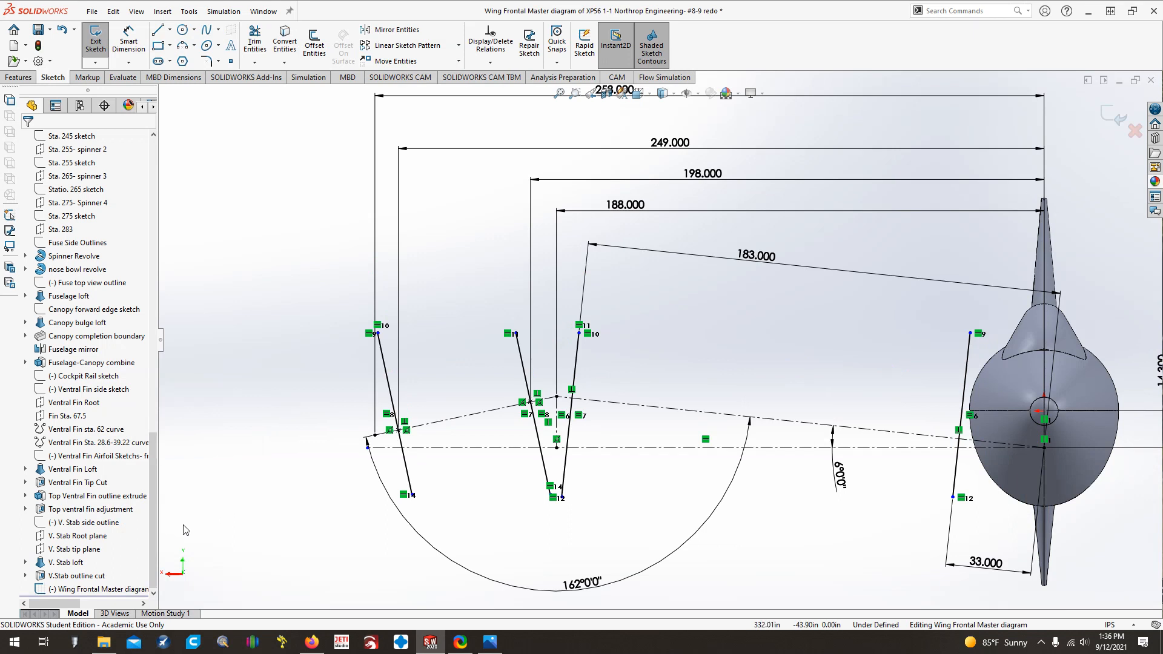
key(ctrl+Left)
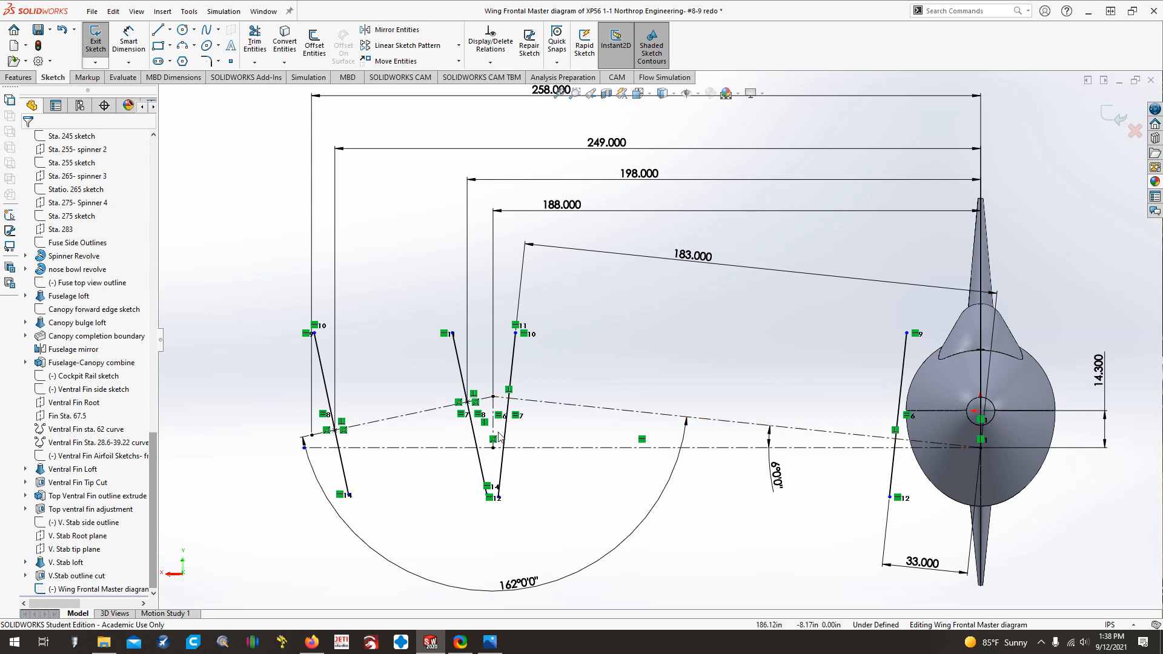
drag(518, 585, 492, 539)
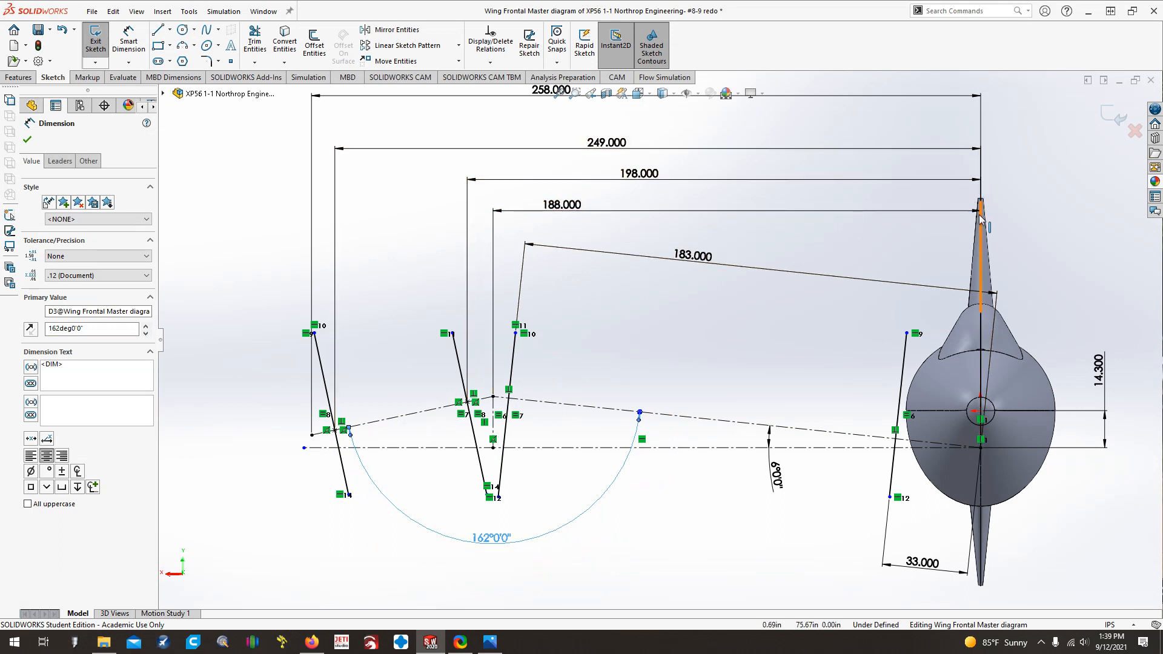
drag(562, 204, 572, 211)
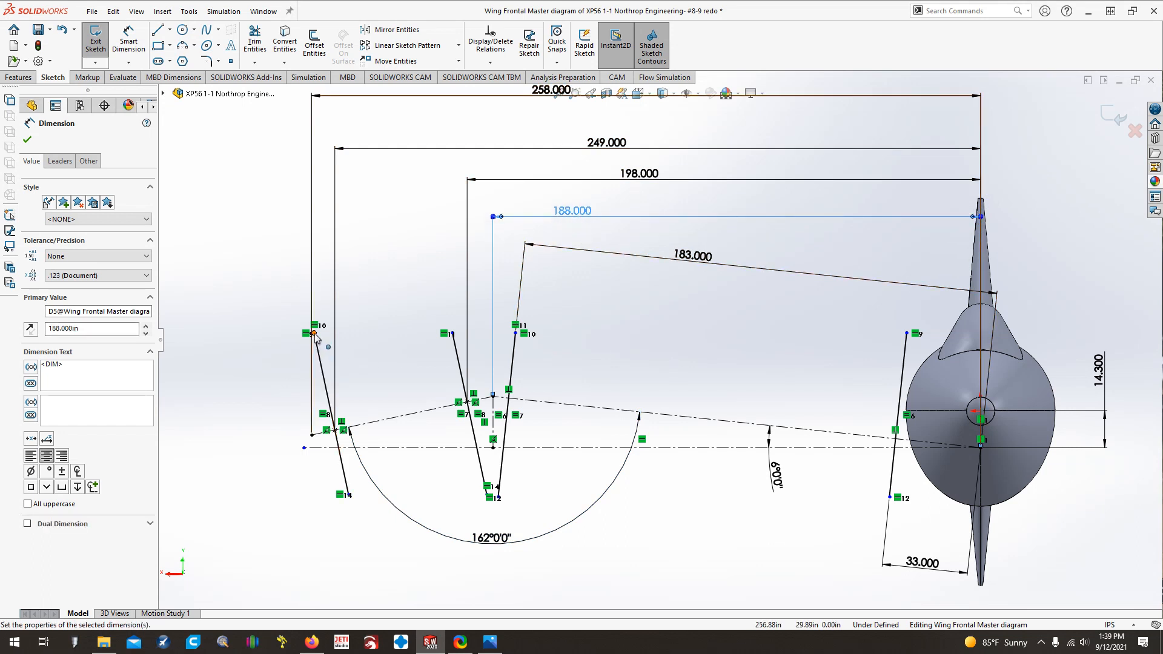
drag(314, 333, 318, 351)
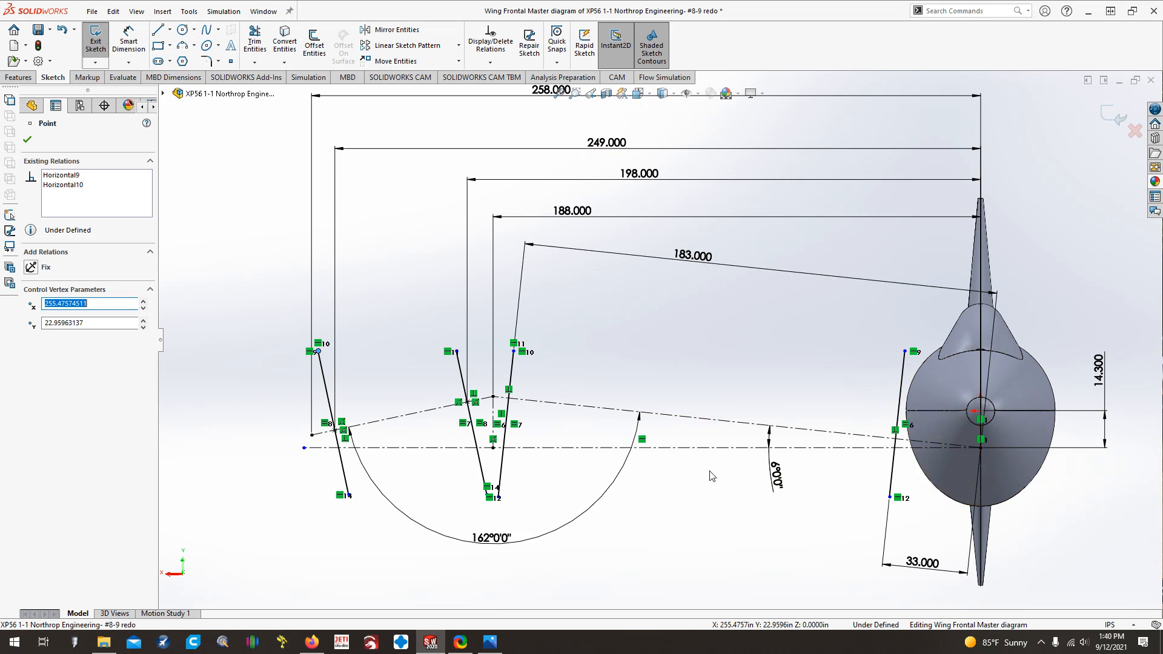
click(95, 37)
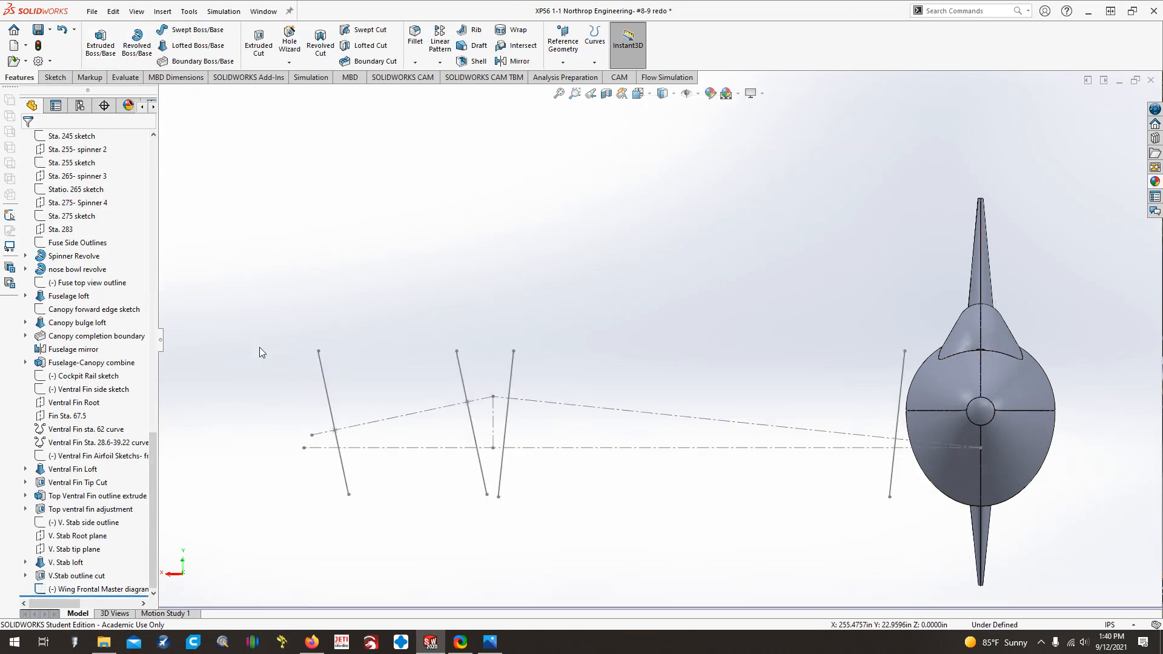
Start a new sketch on the Right Plane
key(Left)
key(Right)
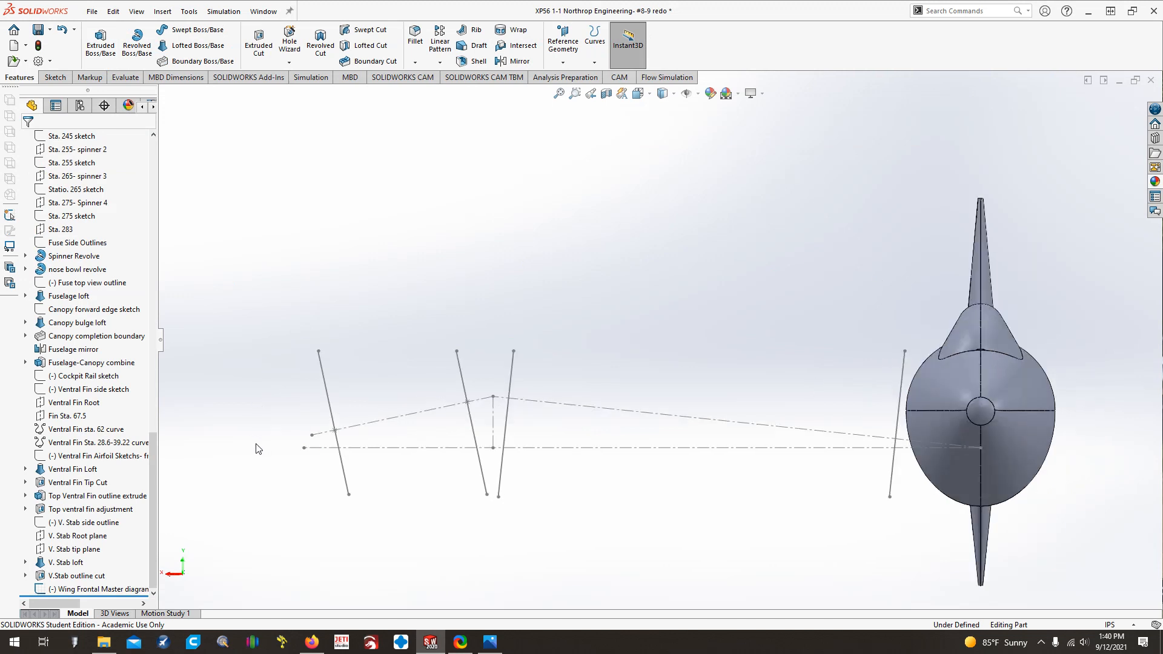
key(Left)
key(Left)
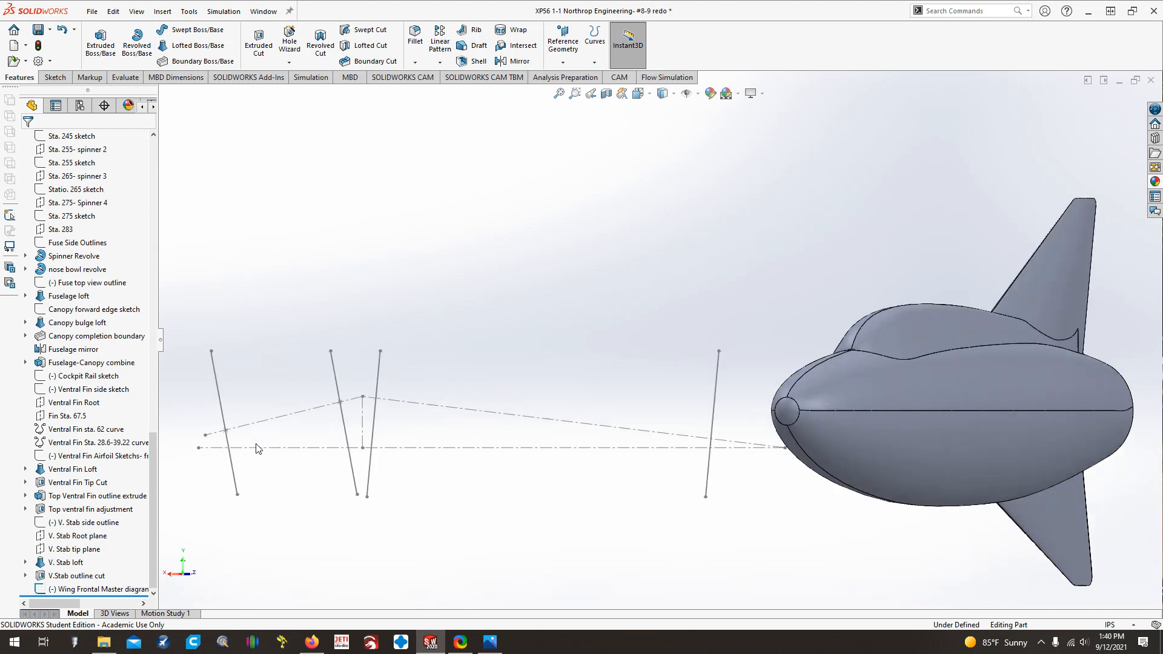
key(Left)
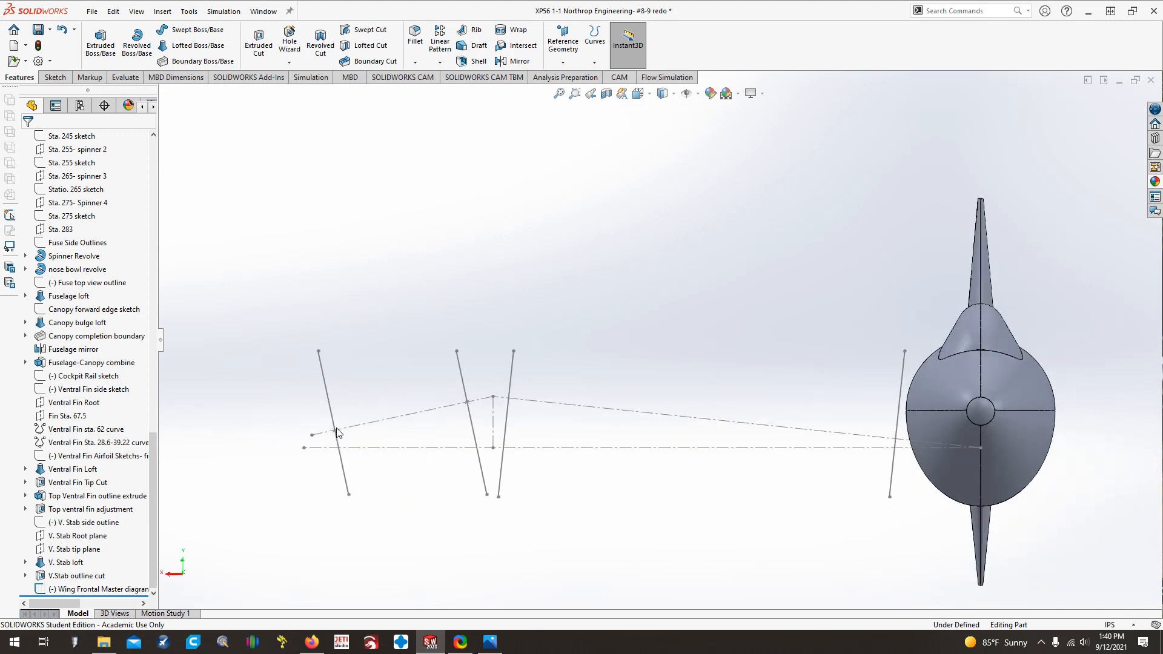
key(Left)
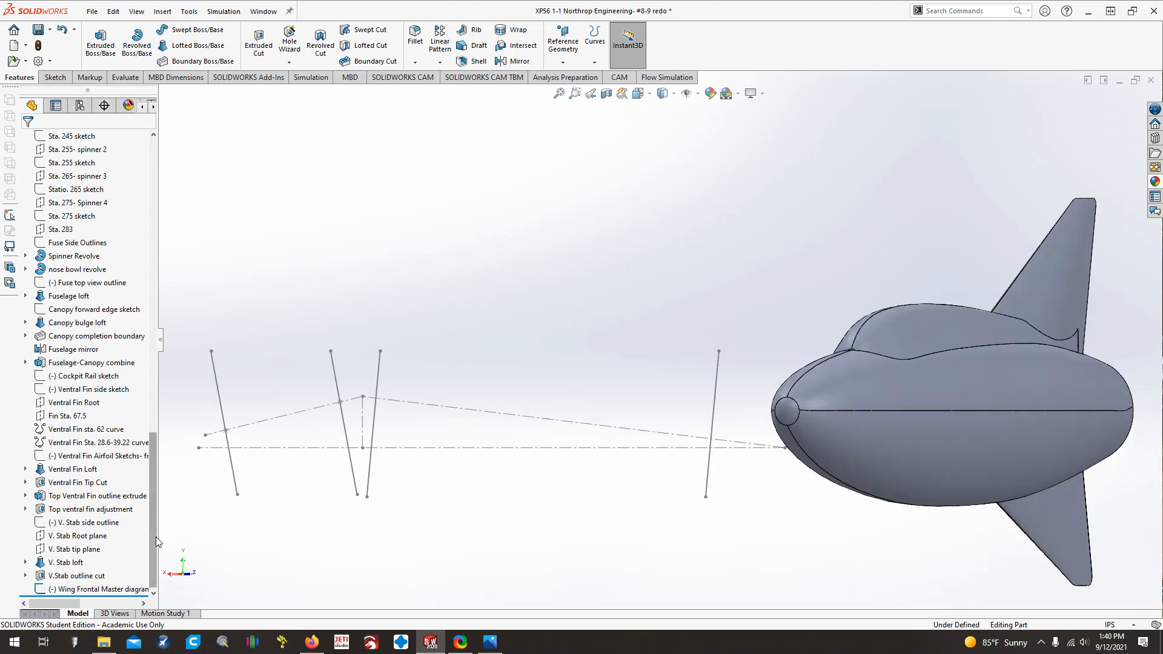
drag(155, 537, 147, 204)
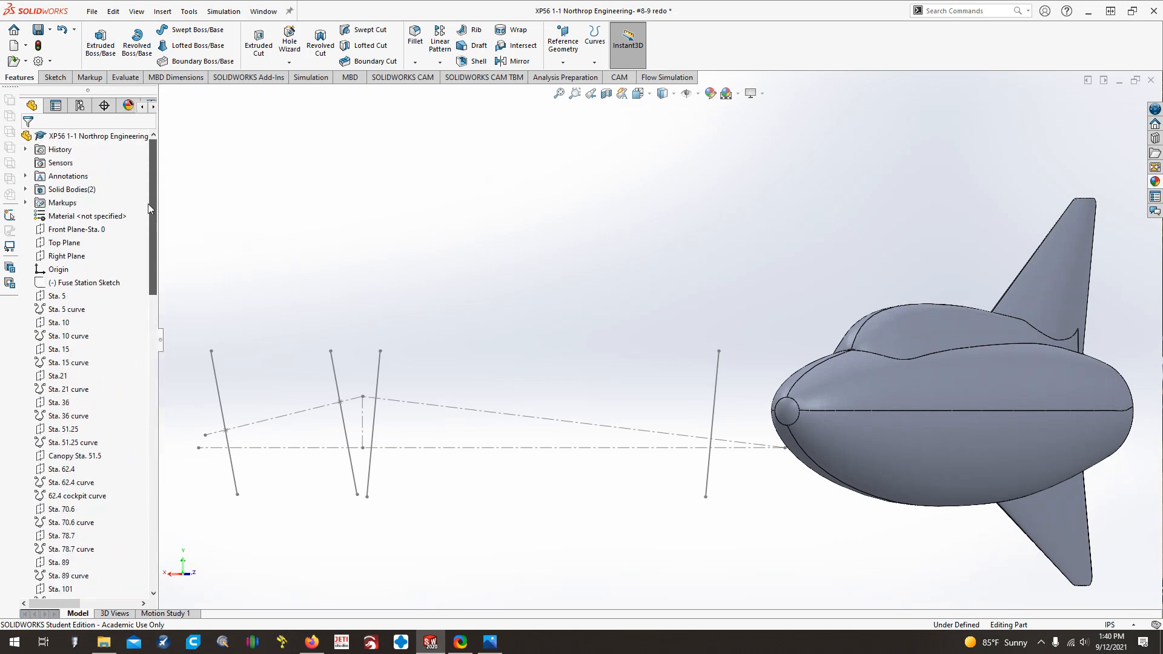
click(74, 257)
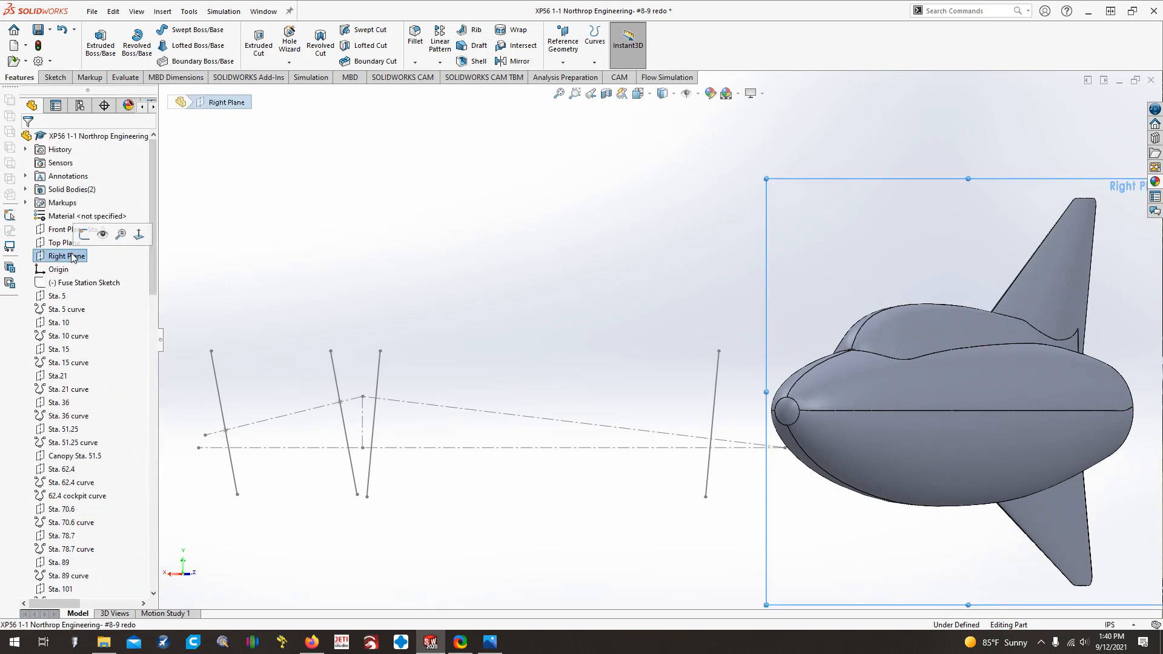
click(85, 235)
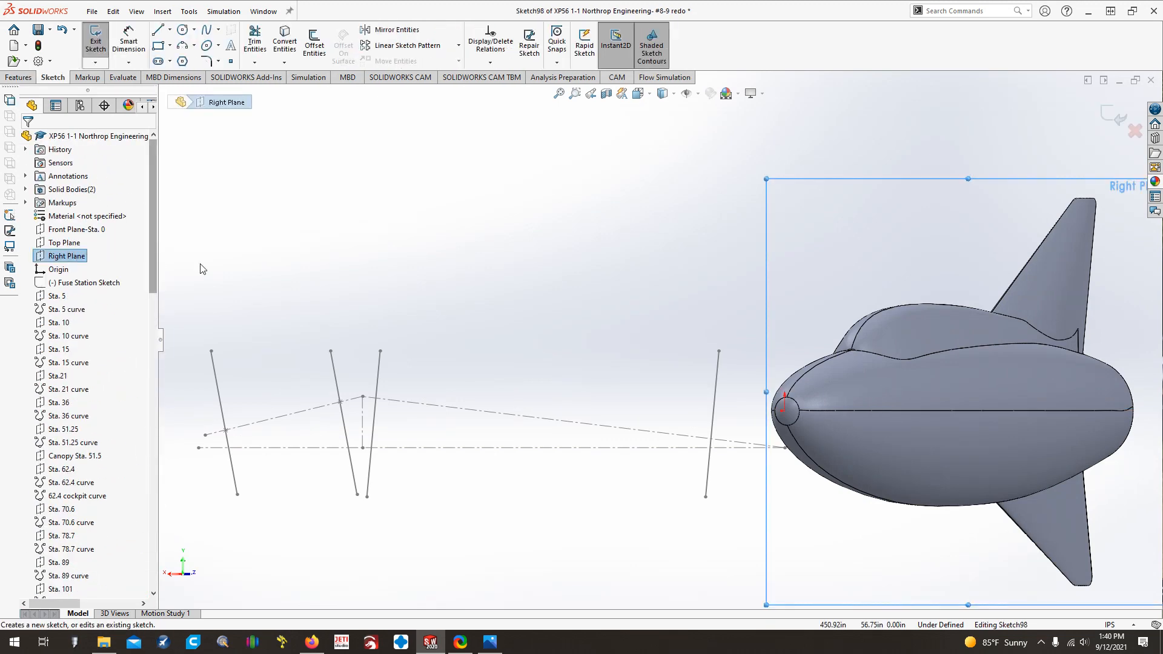
Draw a horizontal centerline about 240.84 in long from the wing diagram's root point toward the tail of the fuselage
click(170, 29)
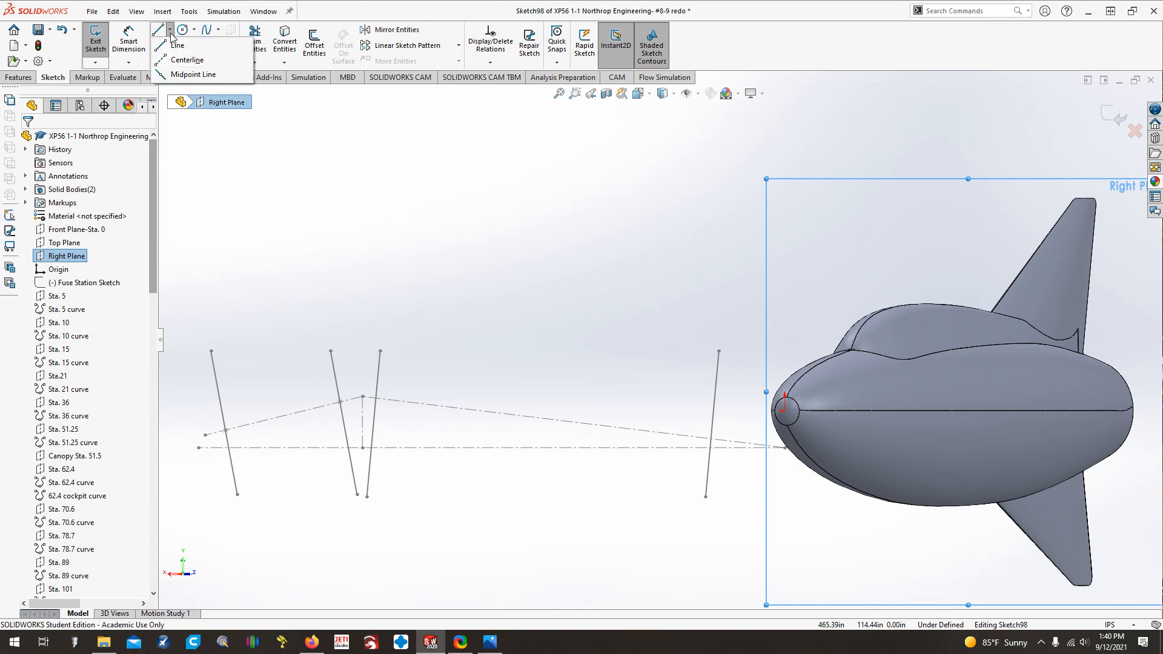
click(185, 60)
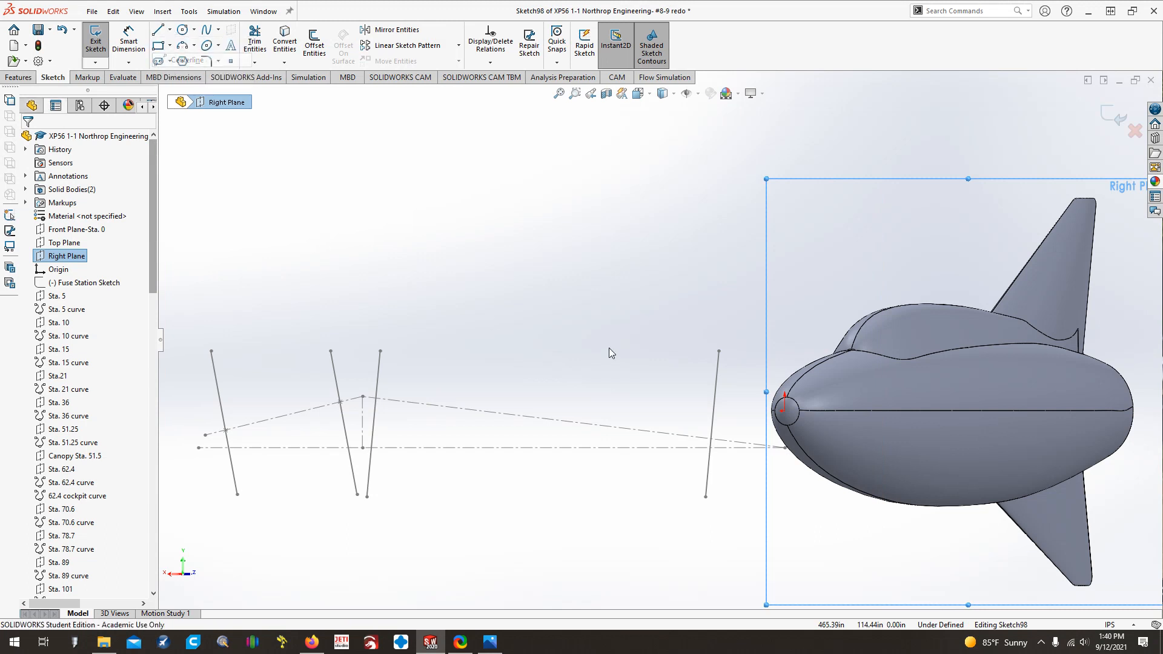
click(784, 448)
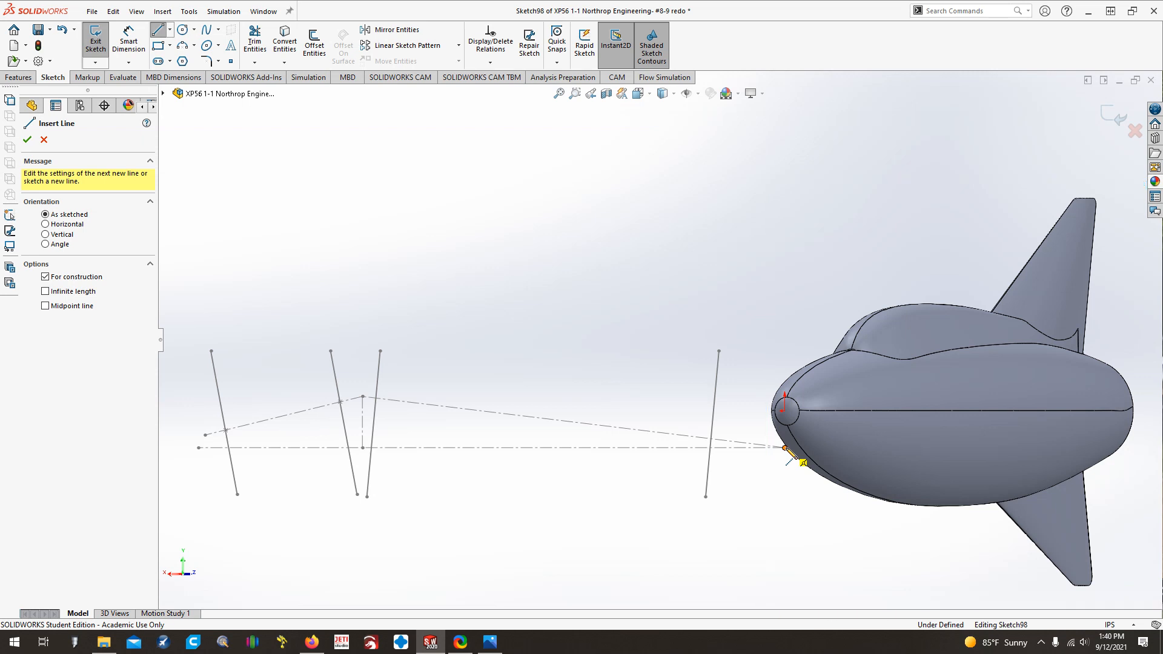
click(786, 448)
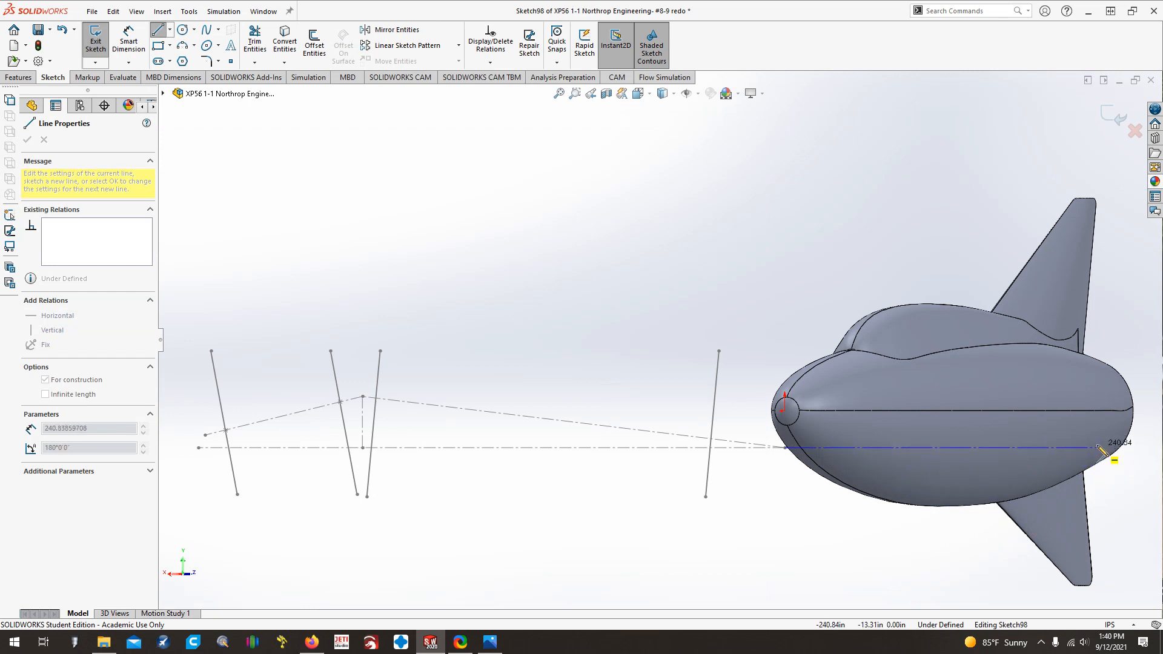
click(1097, 447)
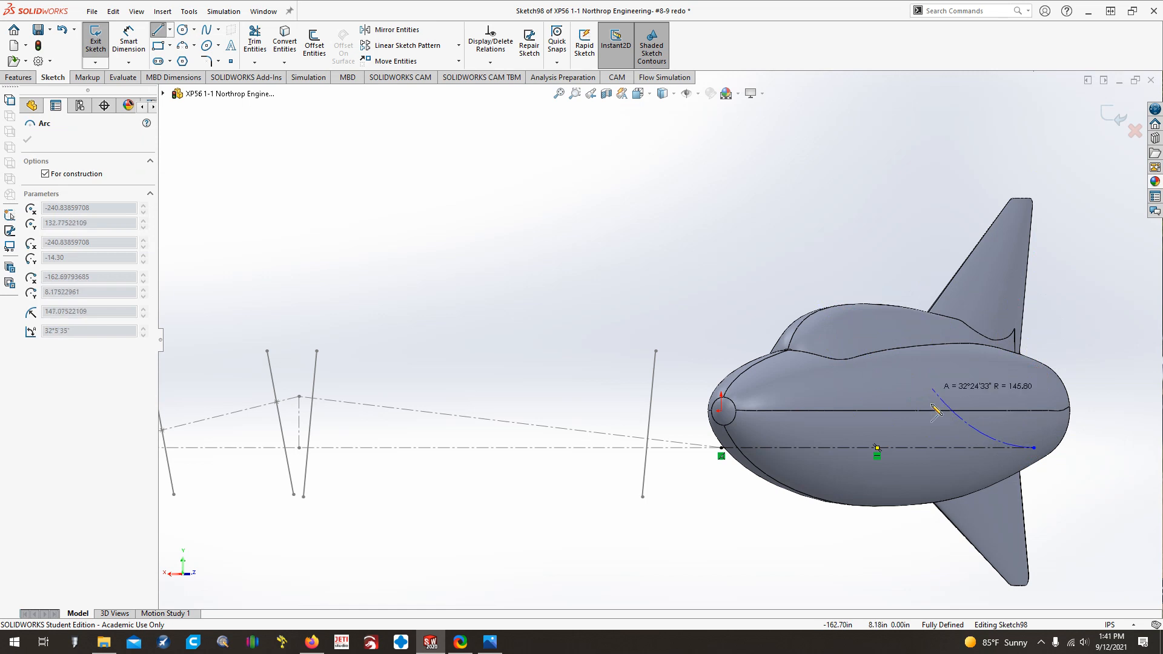
right_click(976, 411)
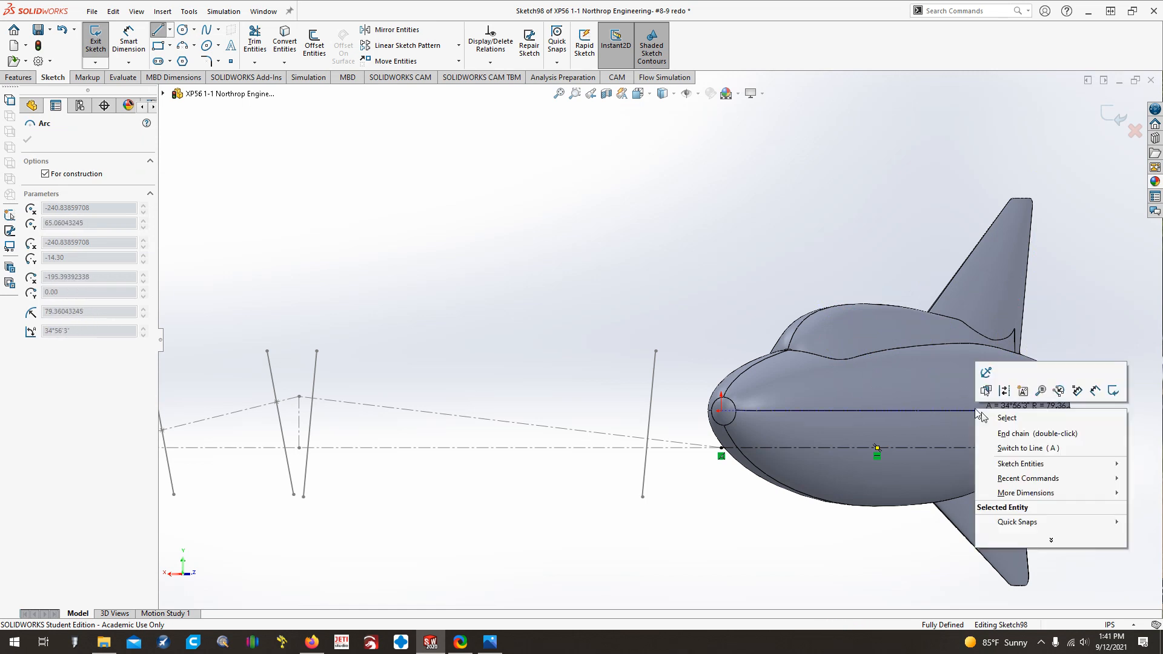
click(1072, 305)
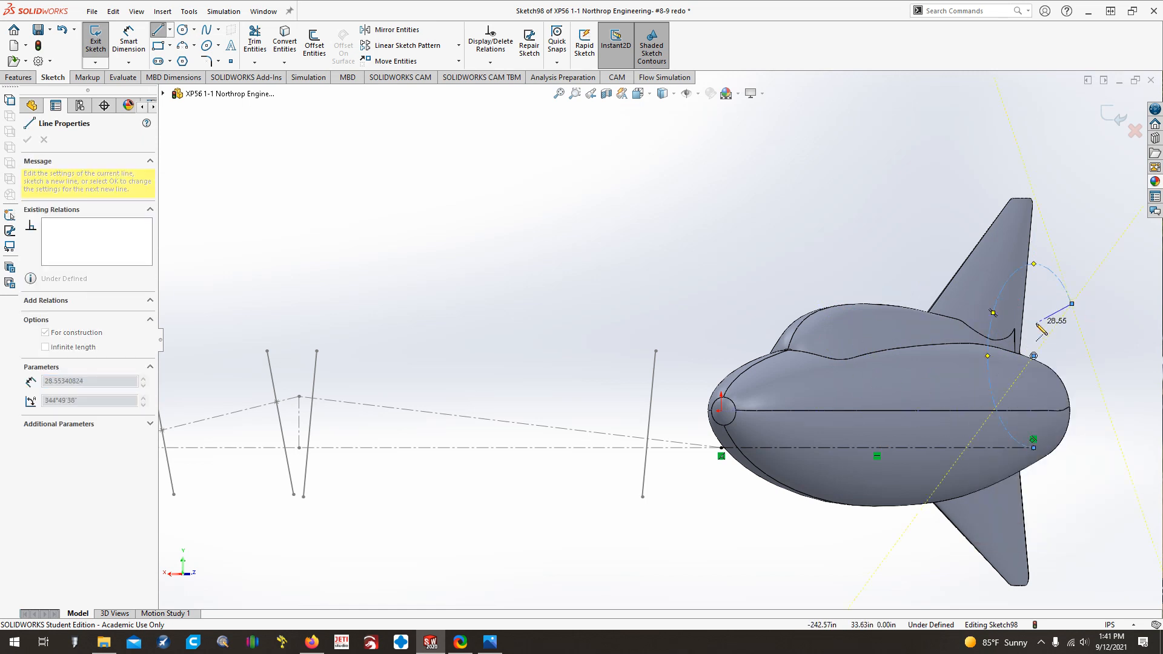
key(Escape)
click(991, 363)
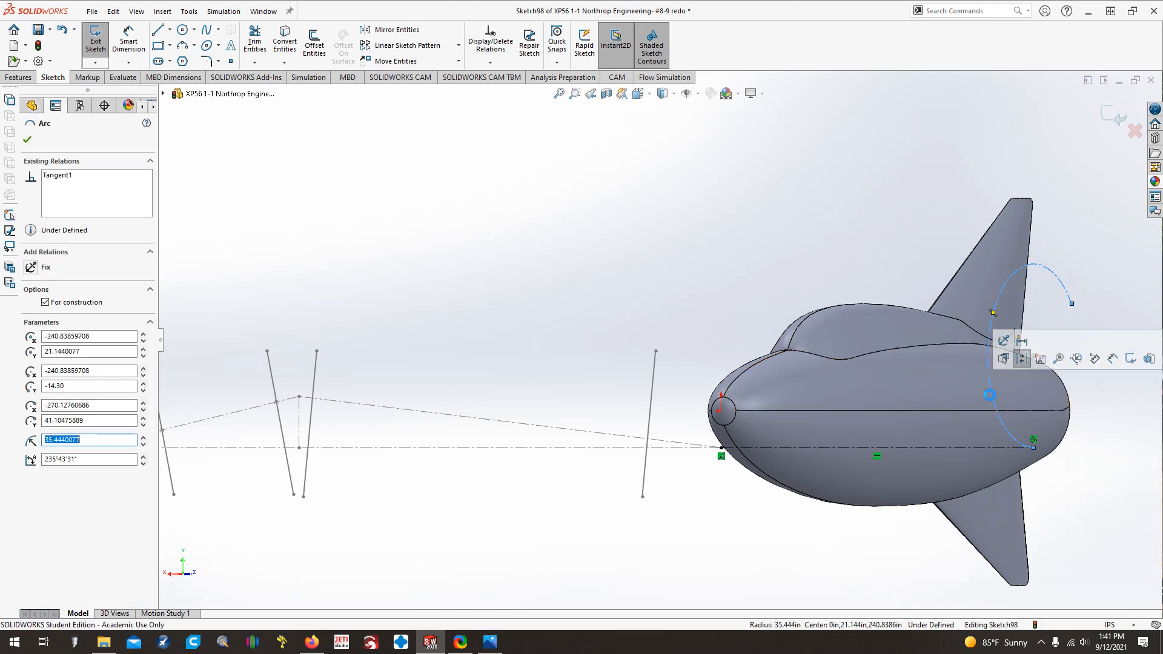
key(Delete)
Draw a second centerline about 221 in long from the horizontal centerline's rear endpoint, sloping up toward the nose
click(170, 30)
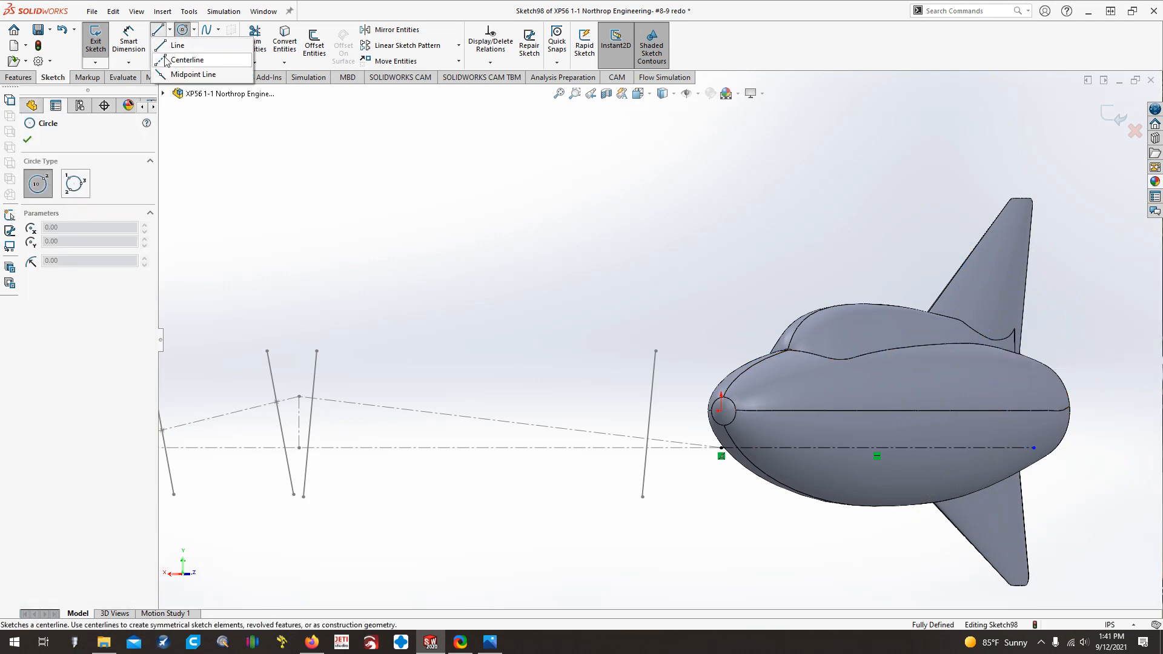
click(185, 44)
click(1033, 448)
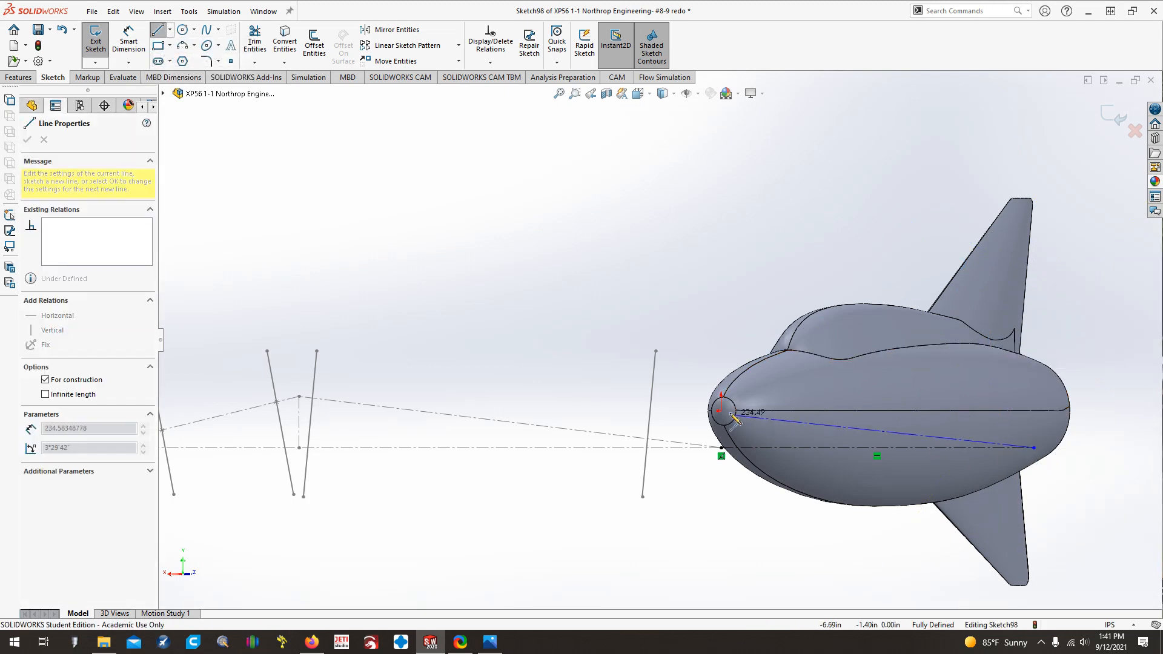
click(748, 394)
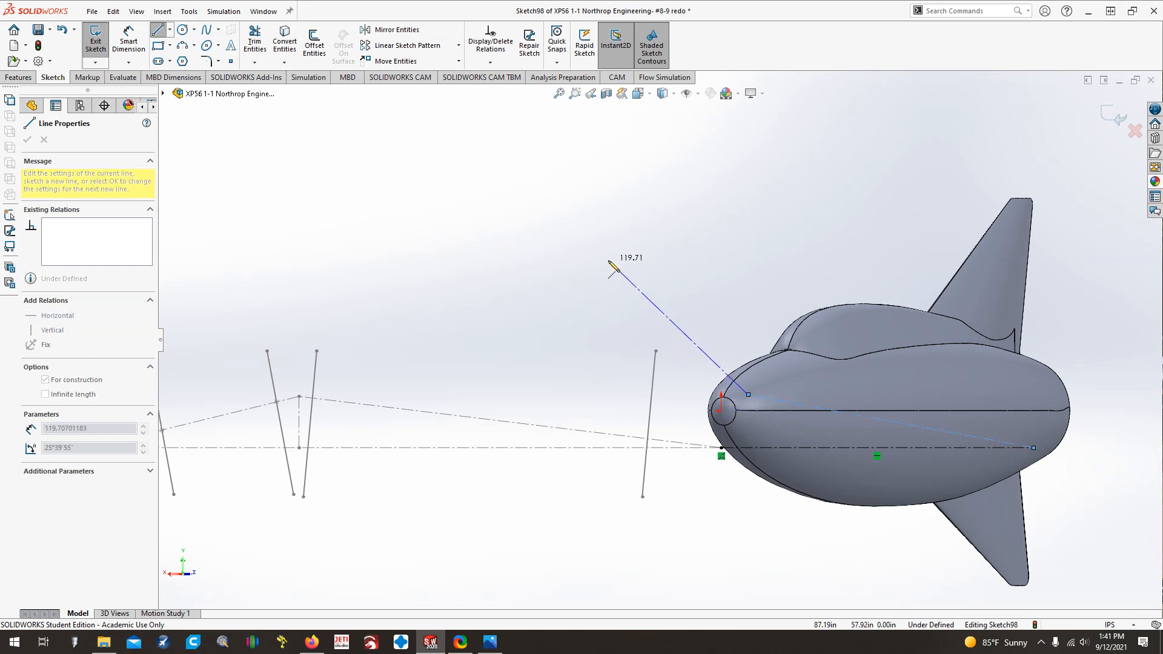
key(Escape)
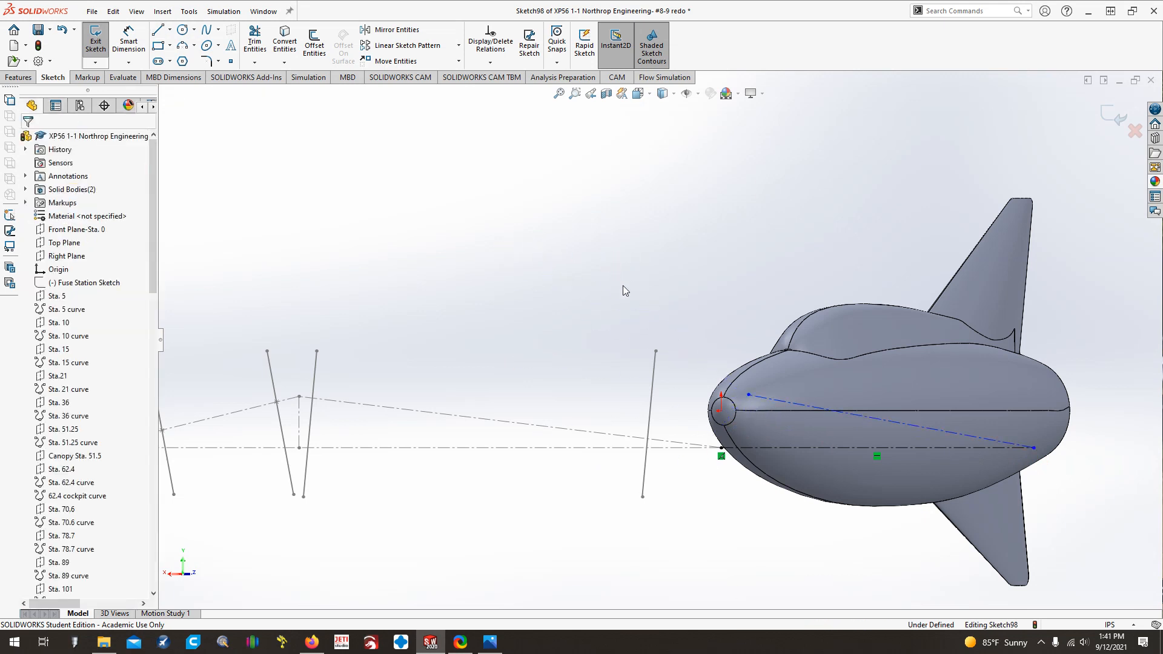
Dimension the angle between the sloped and horizontal centerlines and set it to 4 degrees
click(125, 45)
click(864, 448)
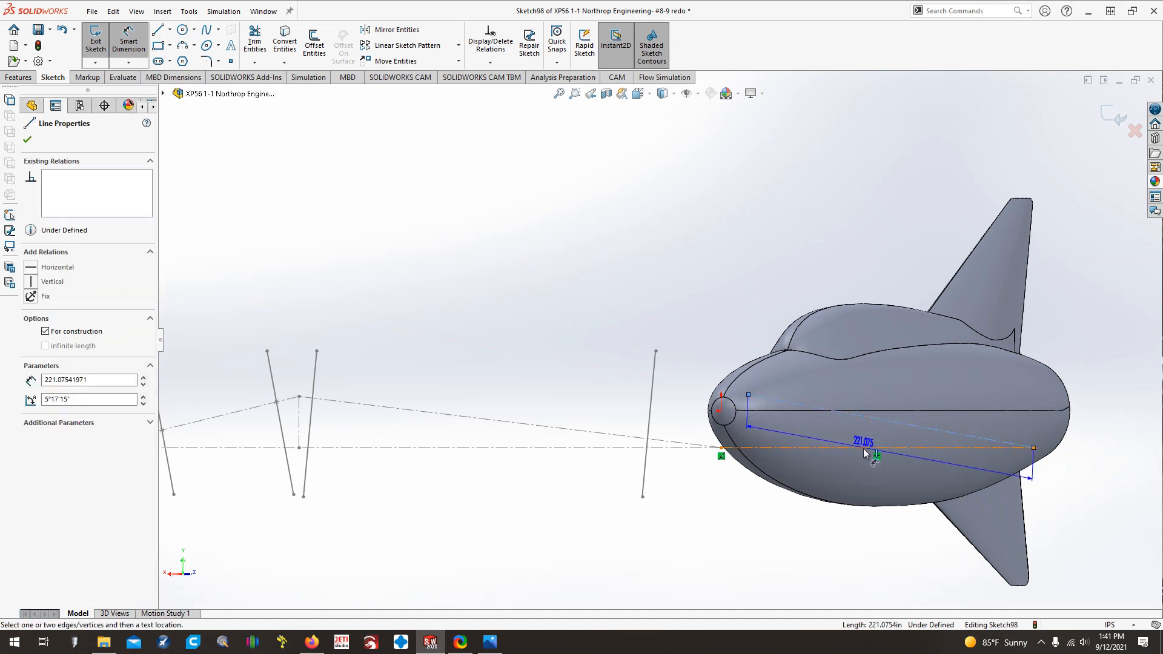
click(863, 449)
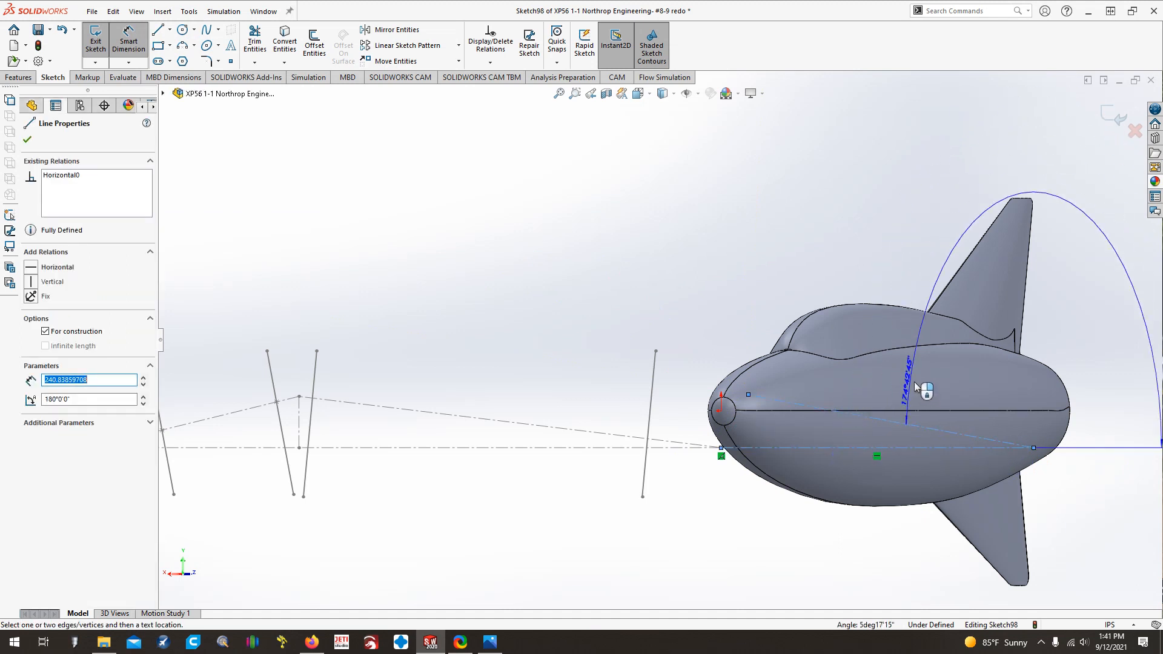
click(848, 466)
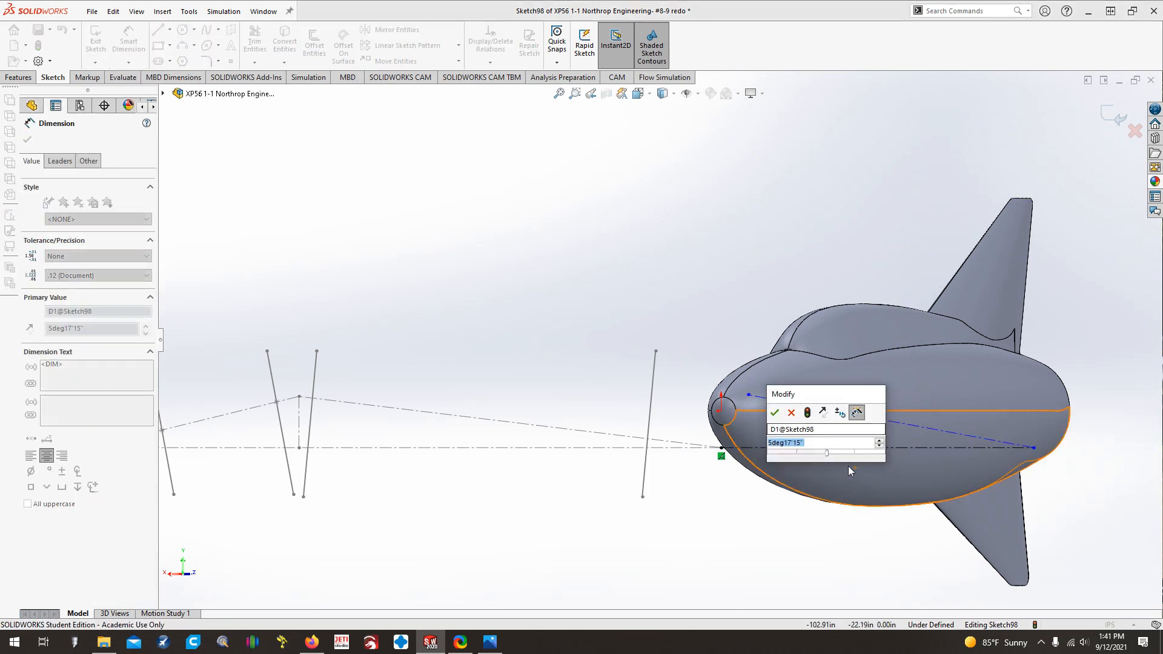
text(4)
key(Return)
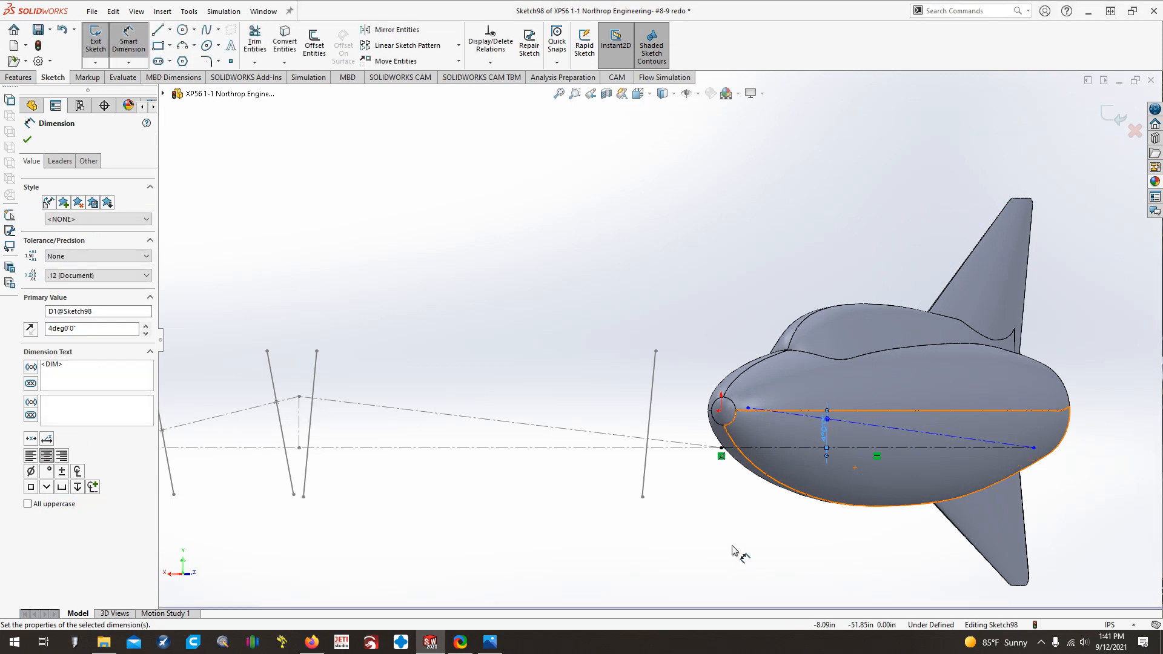
Dimension the horizontal distance from the origin to the centerlines' shared rear endpoint and set it to 209.797 in
key(Left)
key(Left)
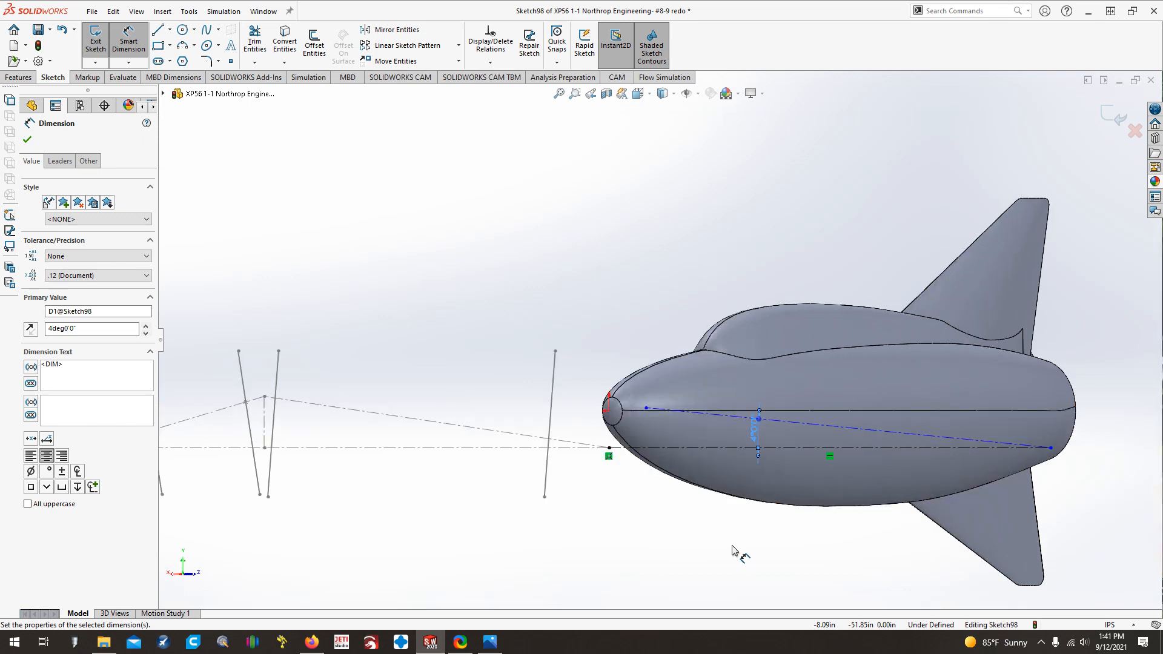
key(Left)
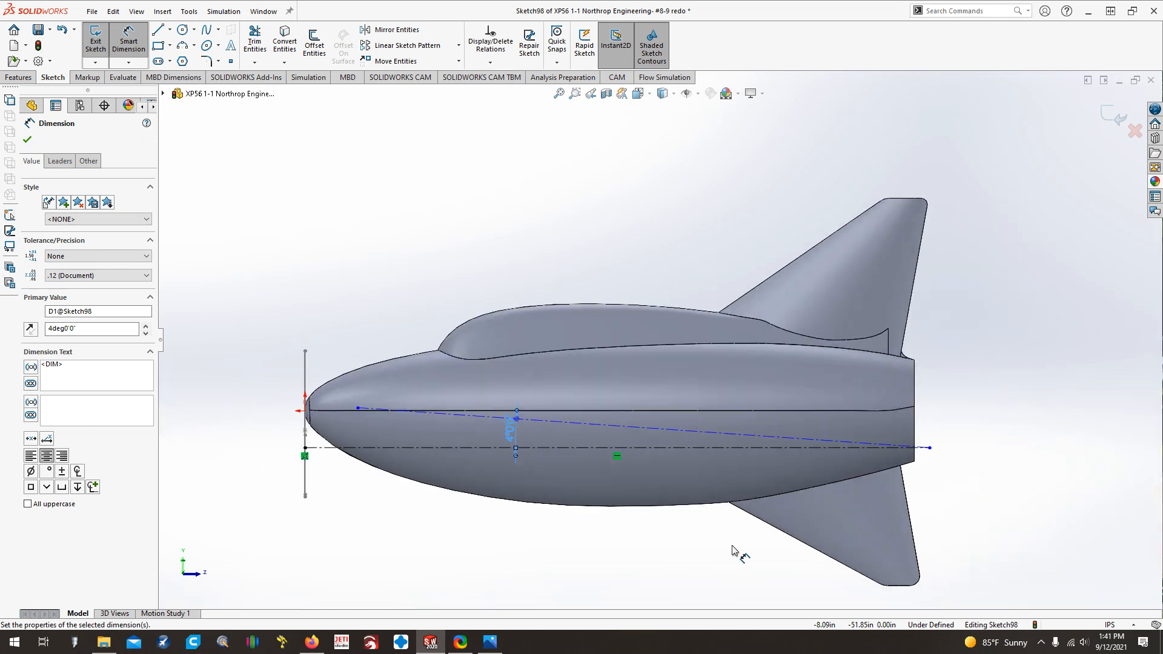
click(638, 94)
click(306, 449)
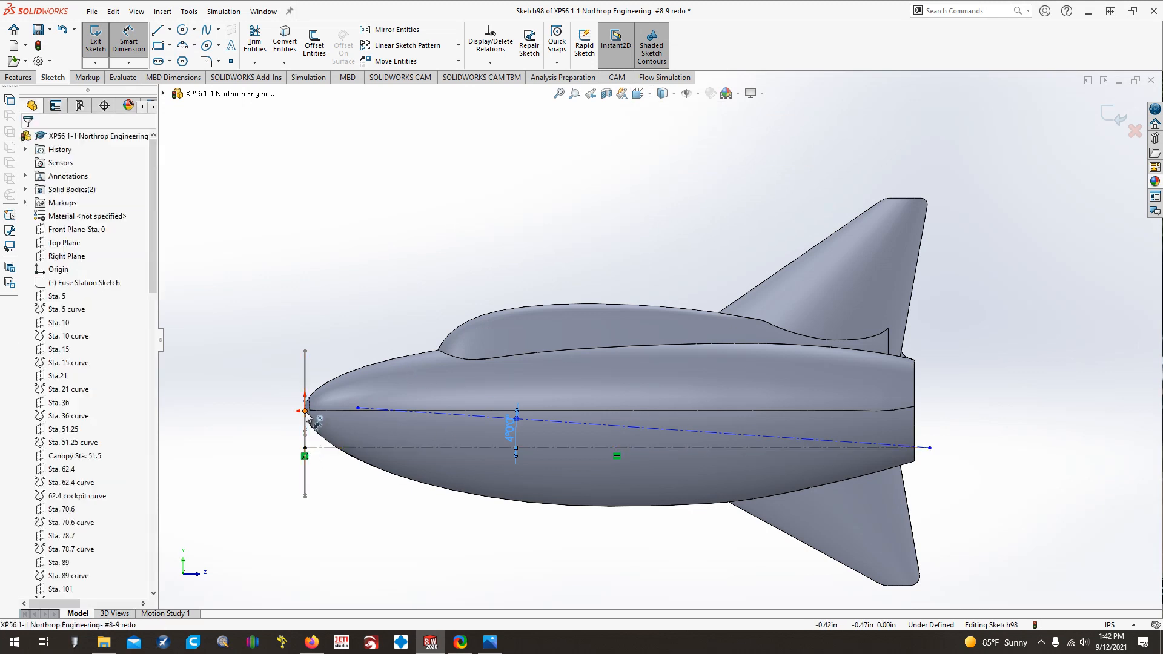
click(929, 448)
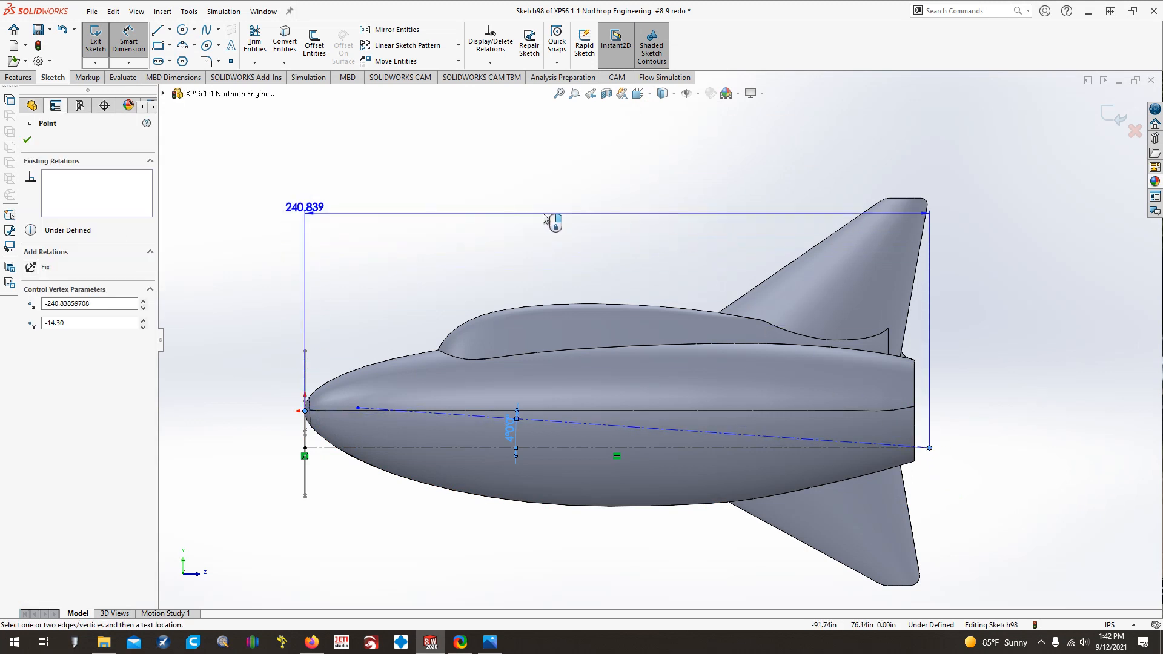
click(544, 215)
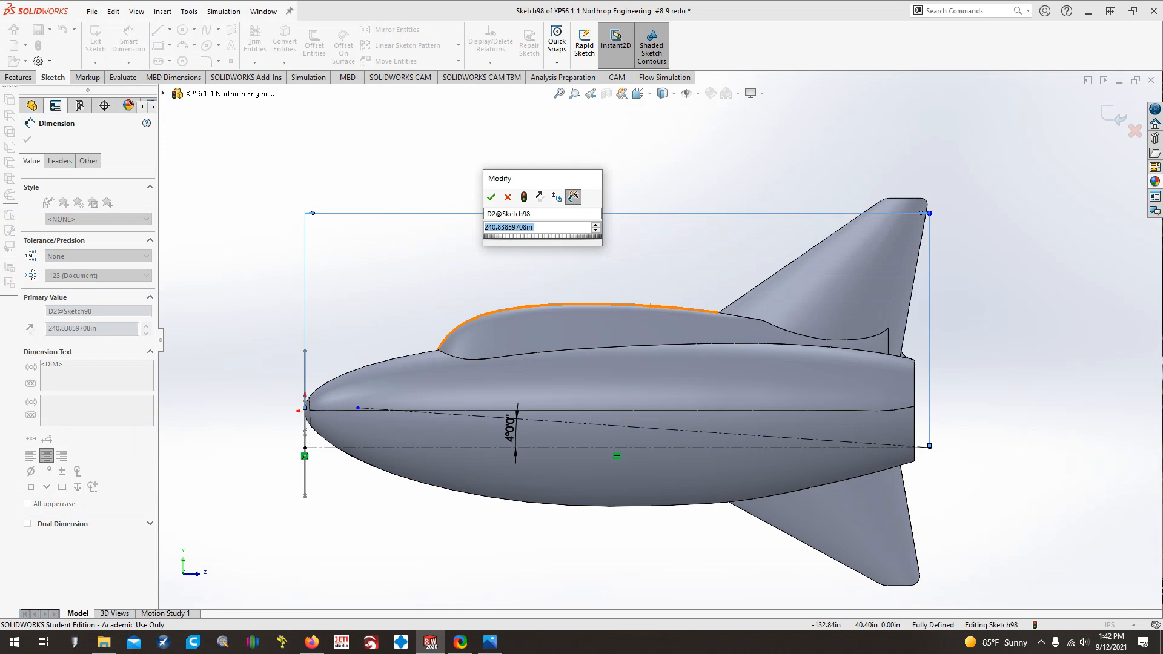
text(209.797)
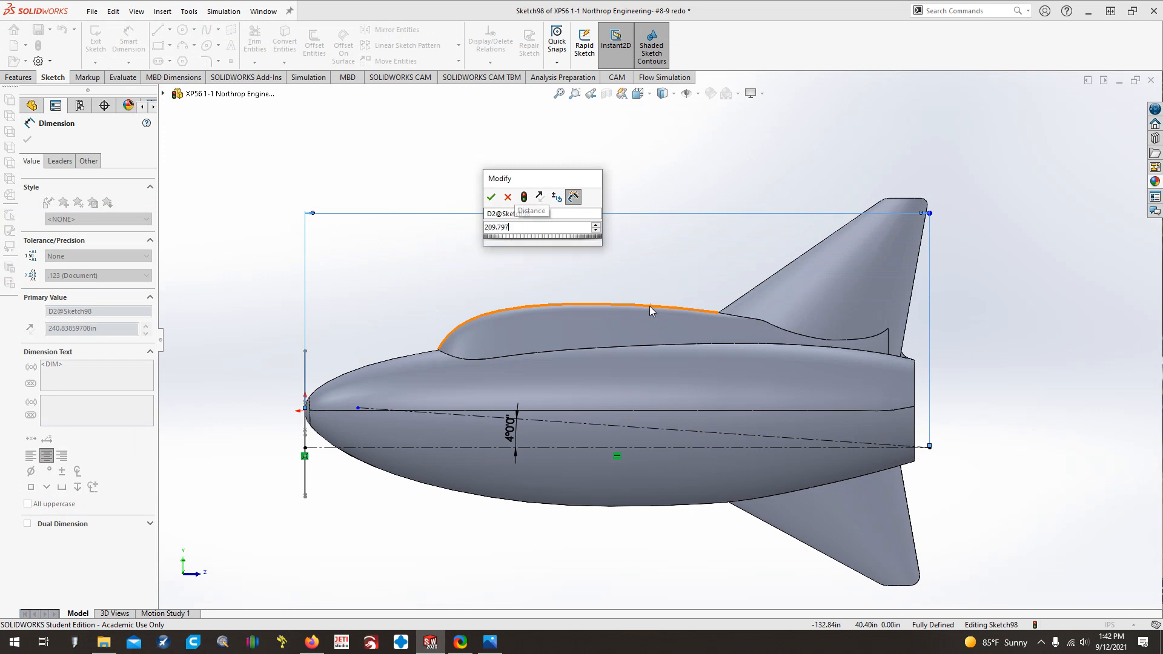
key(Return)
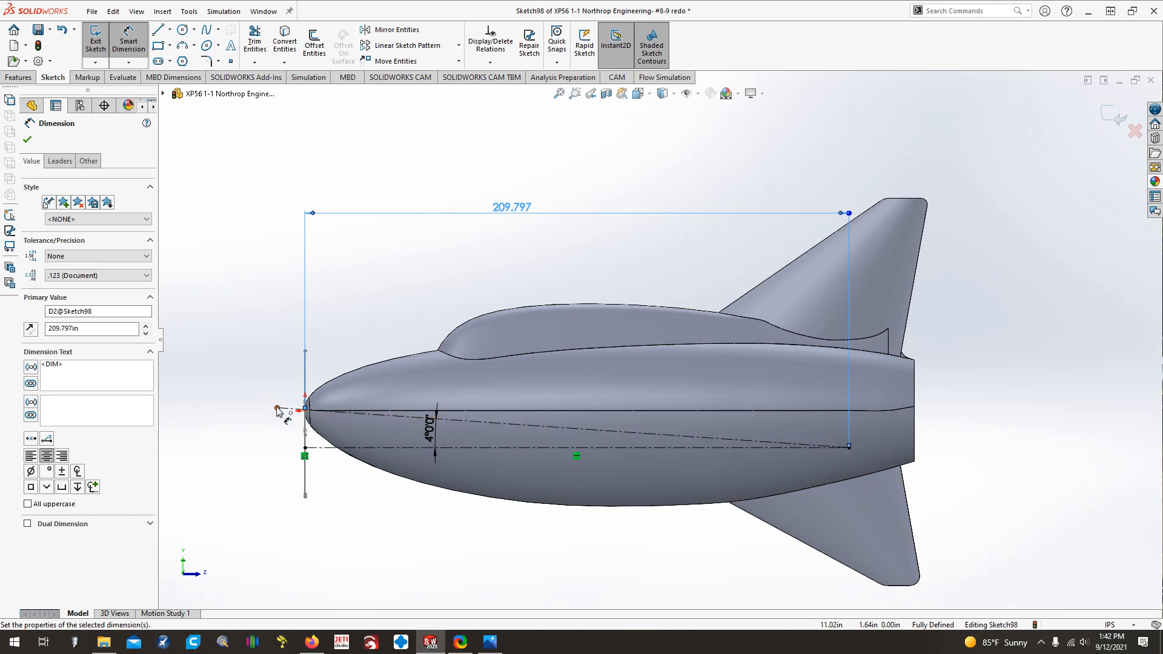
key(Escape)
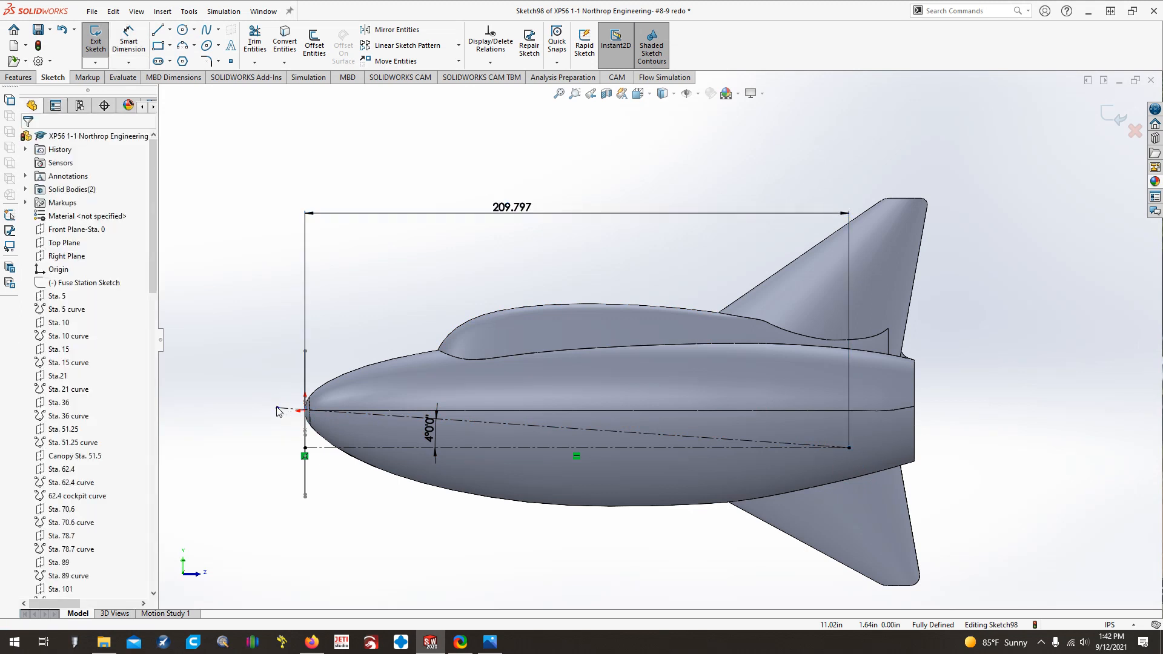
Pull the sloped centerline's front endpoint rearward and dimension it 79.797 in horizontally from the horizontal centerline's front endpoint
drag(278, 408, 541, 446)
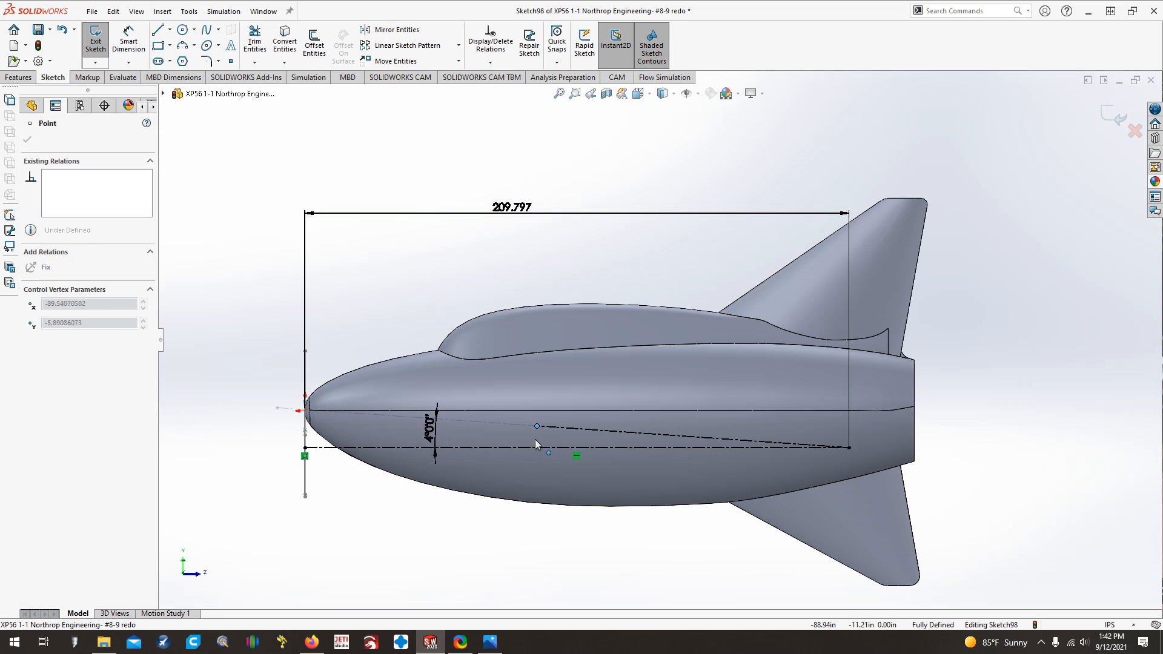
click(240, 168)
click(131, 34)
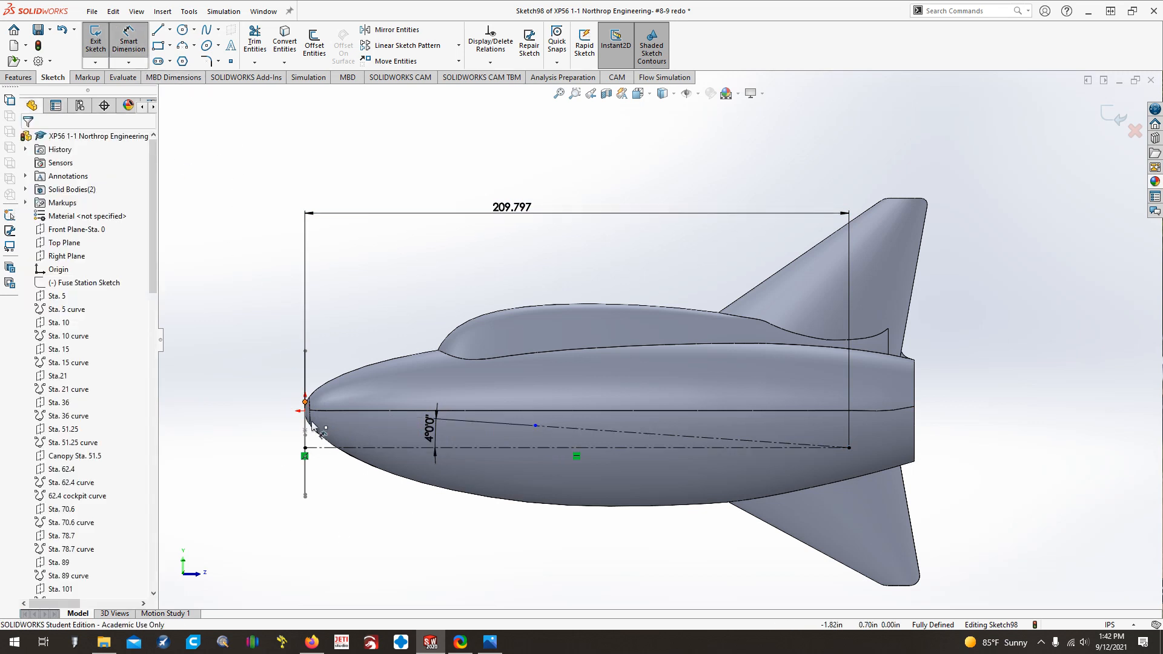
click(305, 448)
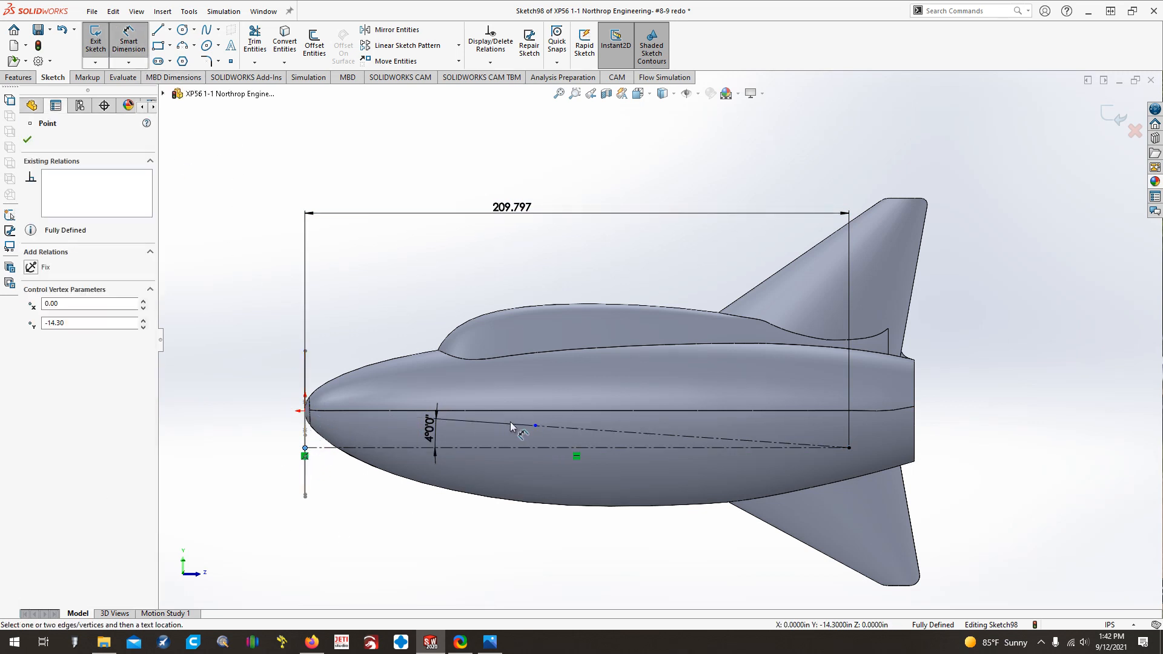
click(534, 425)
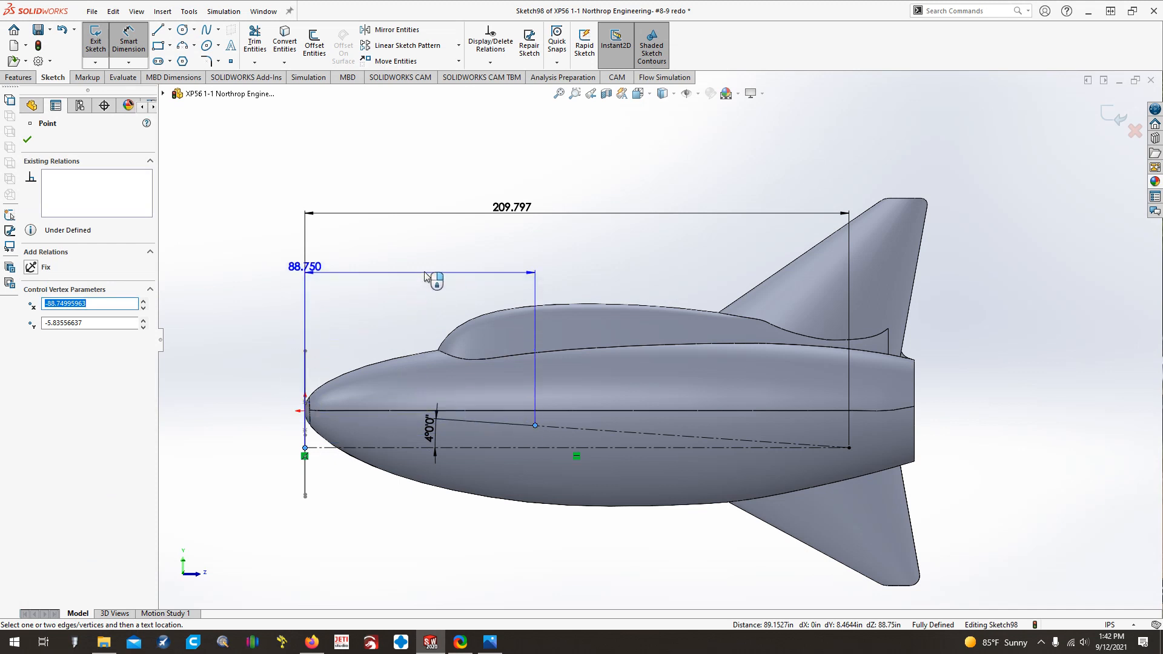
click(448, 266)
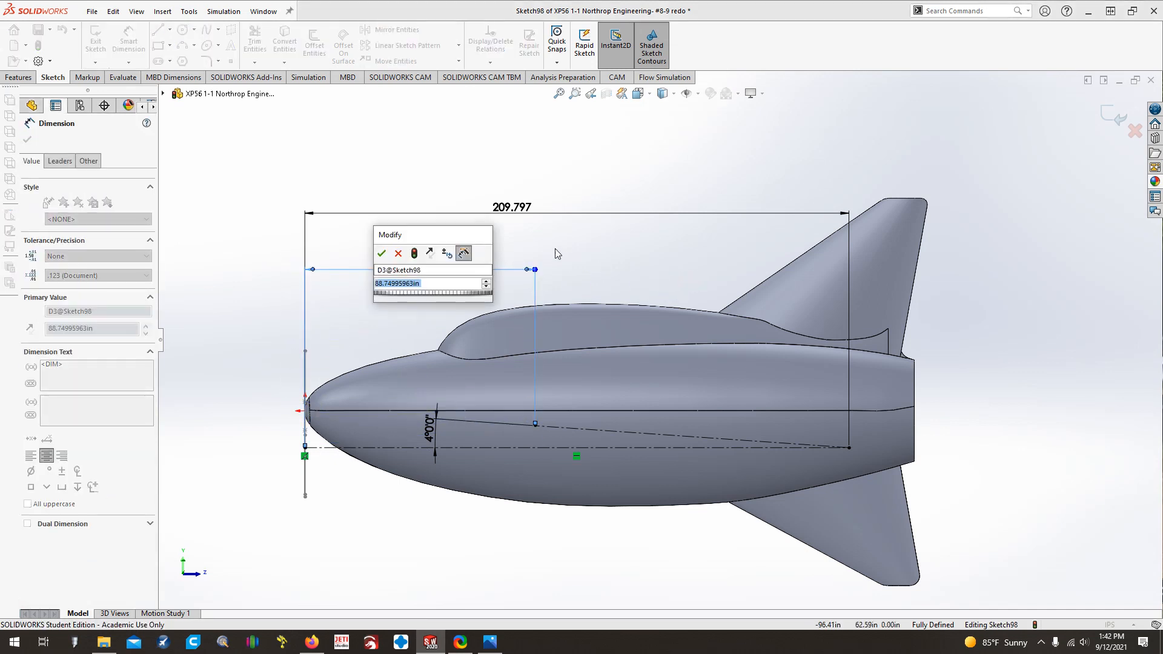
text(79.797)
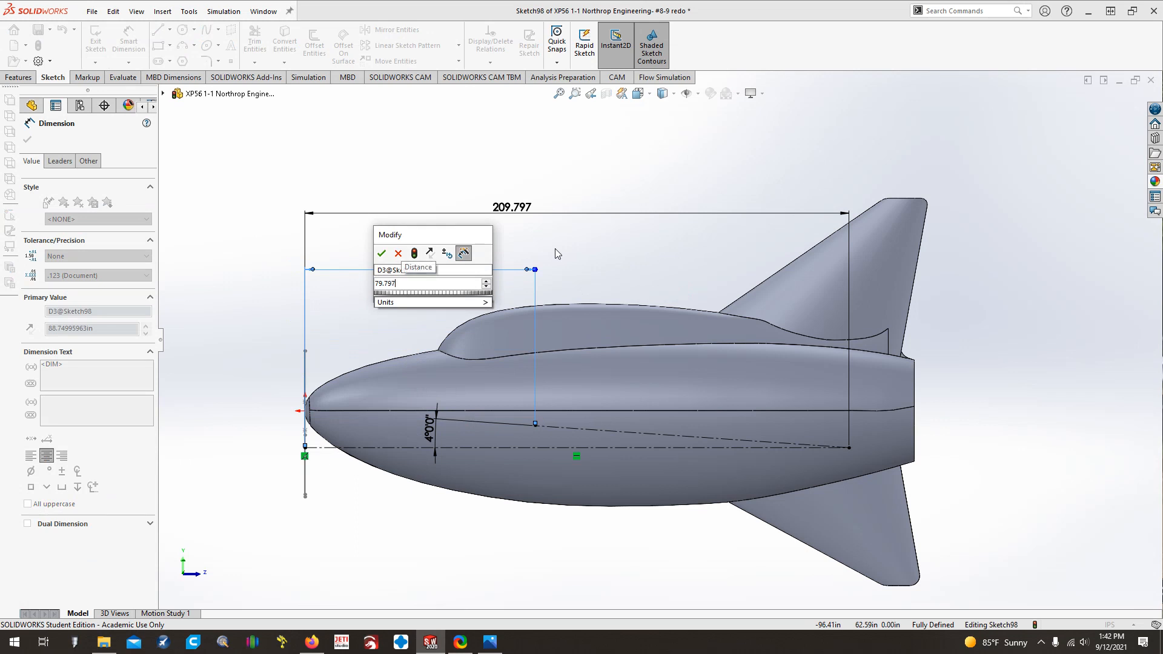
key(Return)
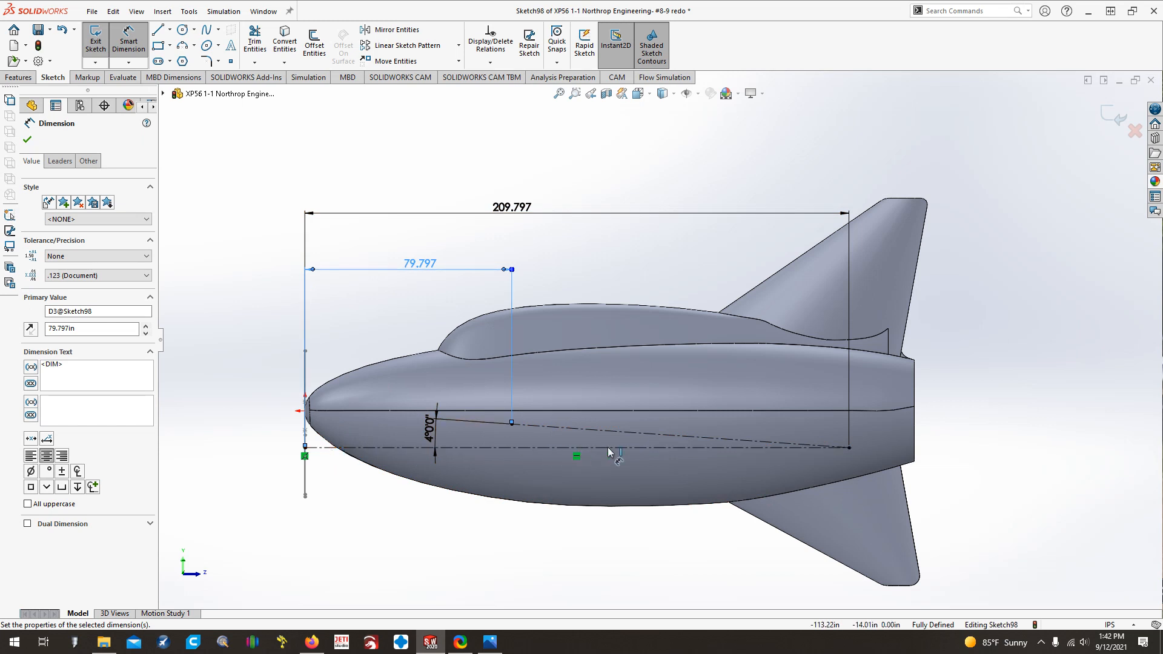
Add a driven vertical dimension between the horizontal centerline and the origin ahead of the nose, and exit the sketch
click(342, 448)
click(304, 411)
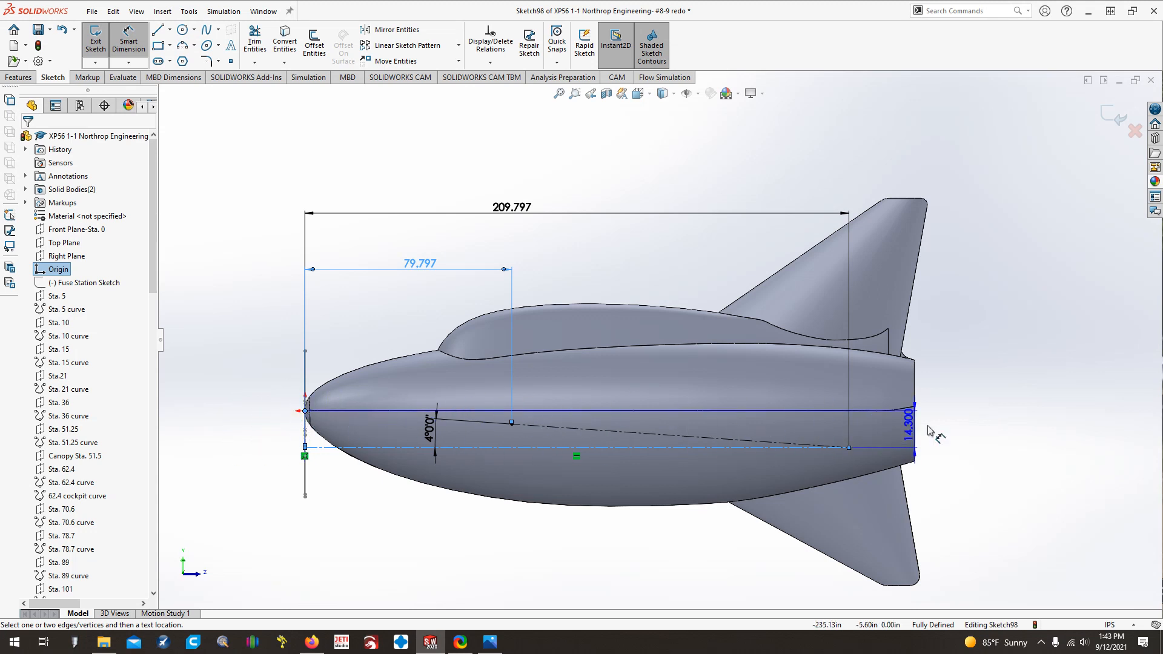
click(256, 387)
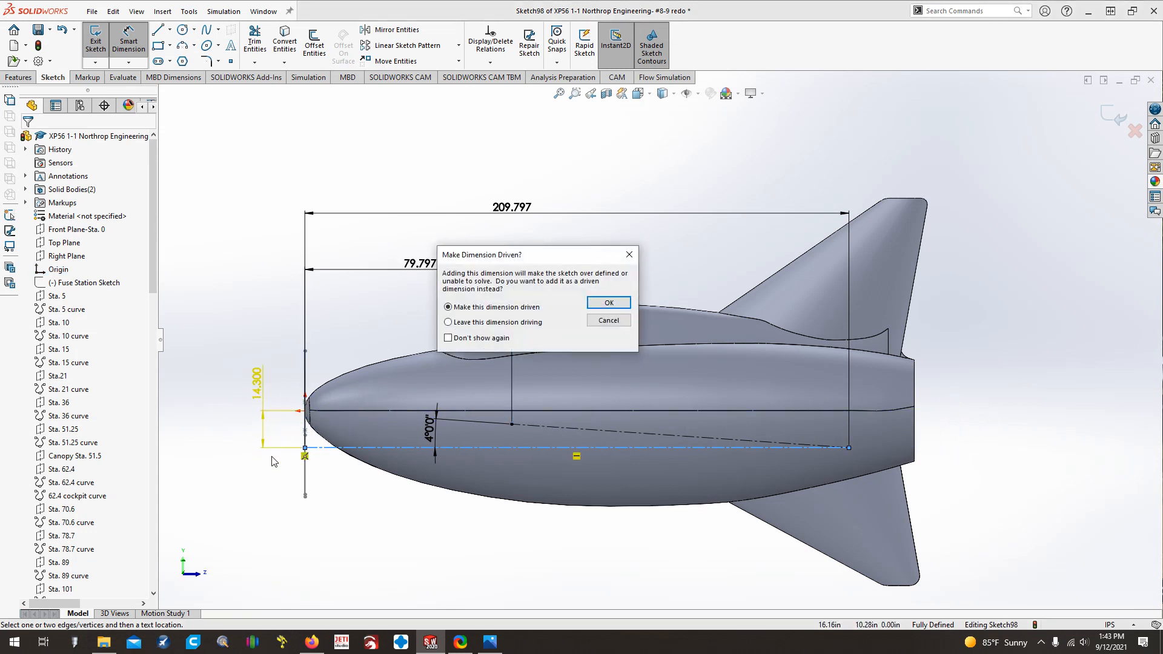
click(609, 304)
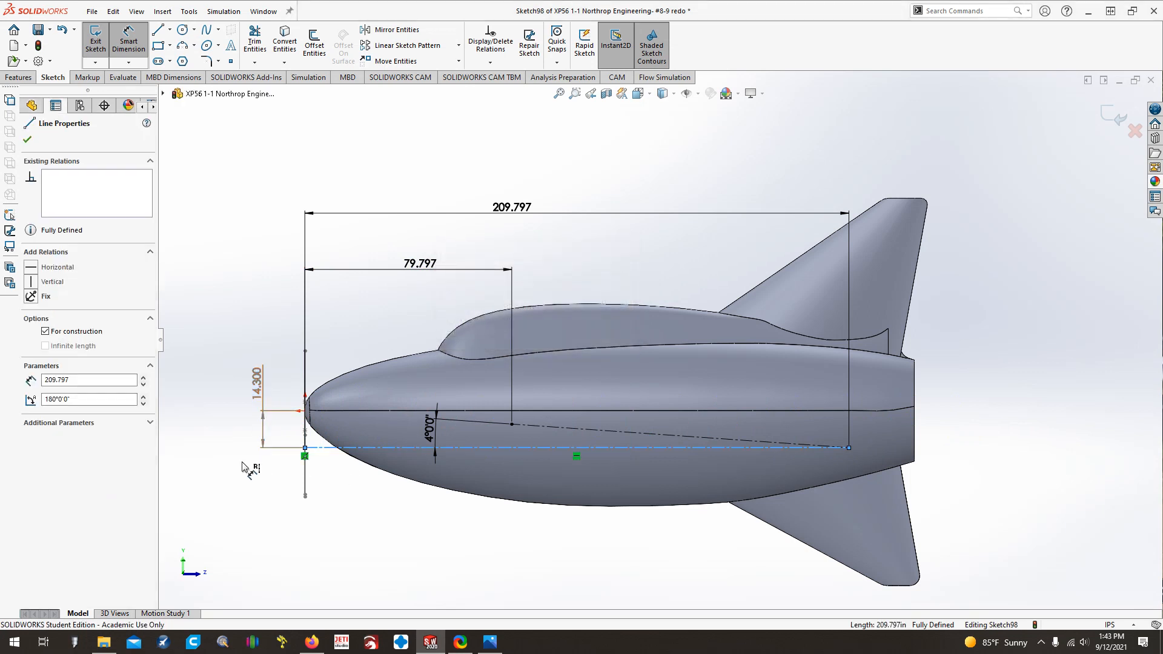
ctrl+middle_drag(242, 466, 435, 464)
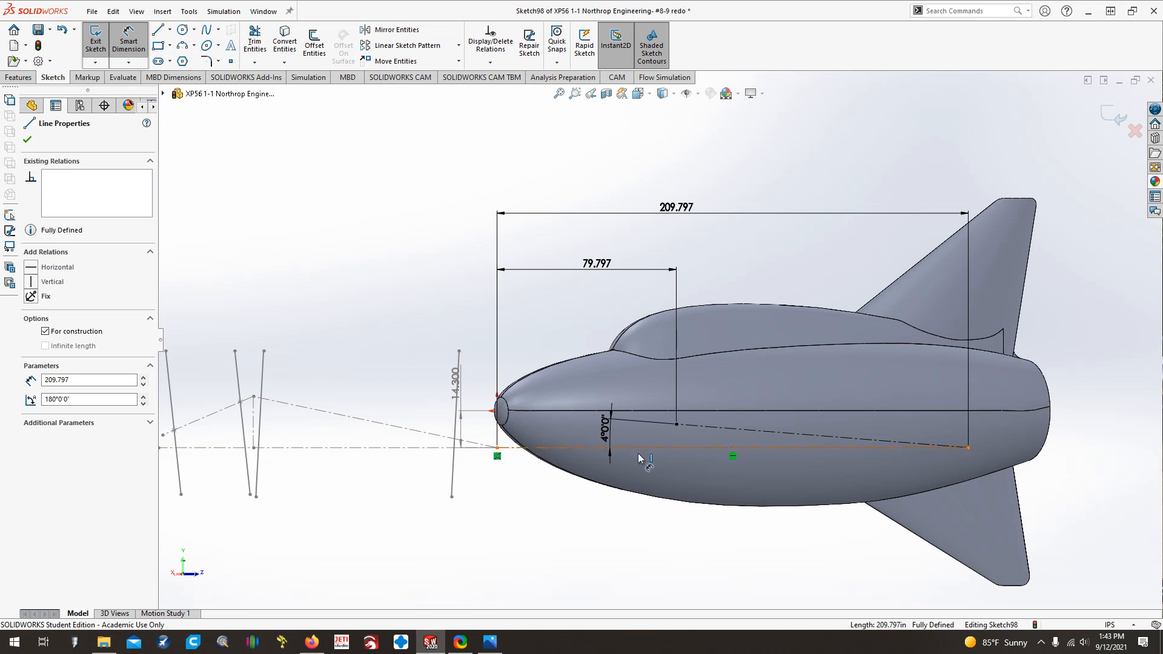
key(Escape)
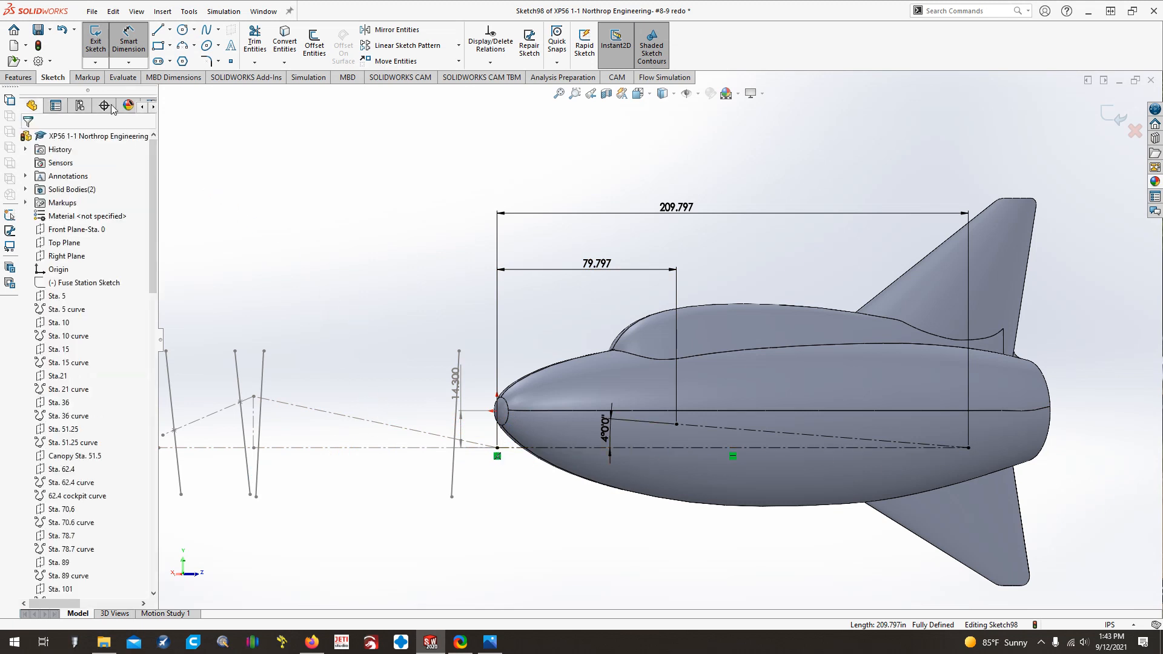
click(100, 49)
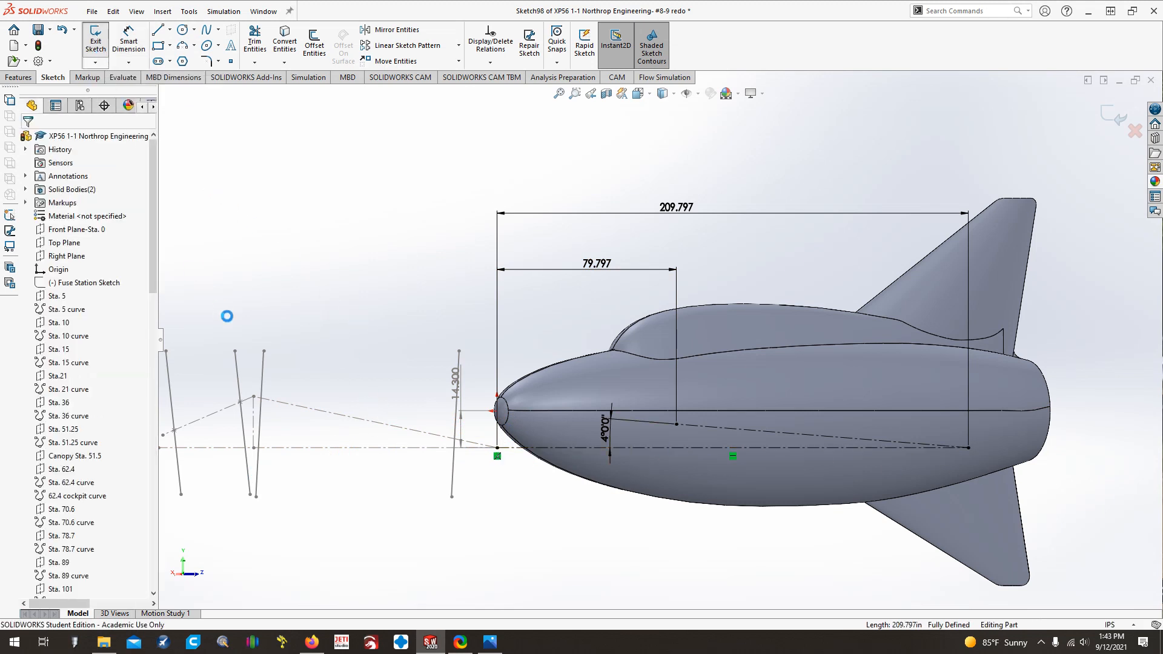
Rename the new side-view sketch "Wing Root Location sketch" and save the part
click(68, 591)
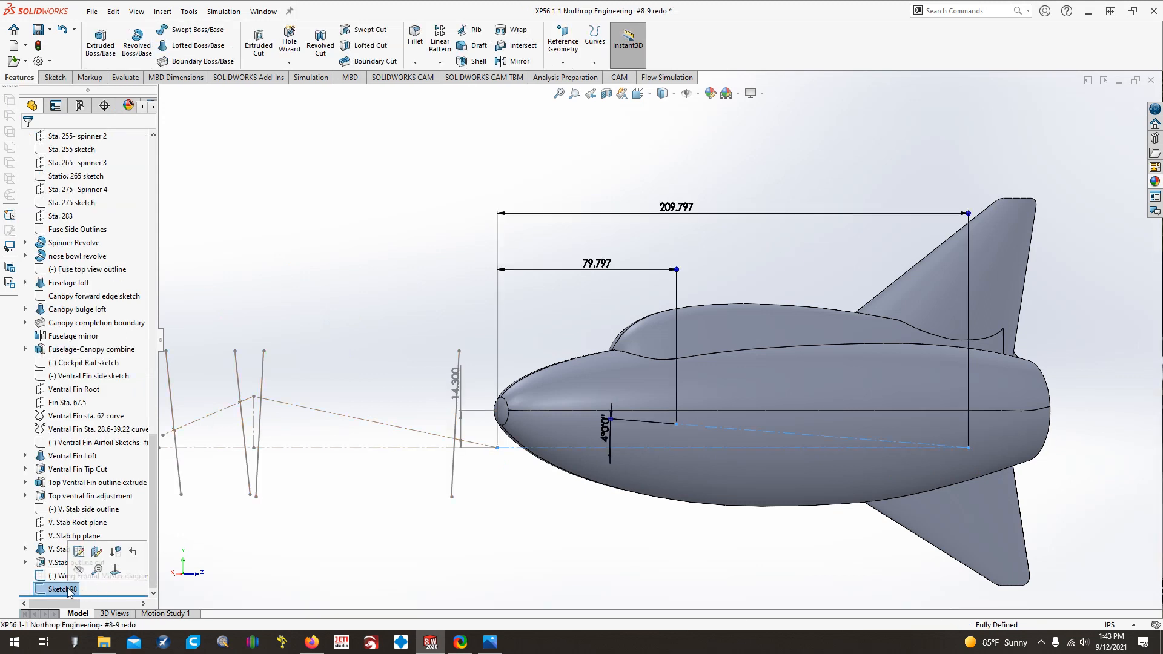
text(Wing)
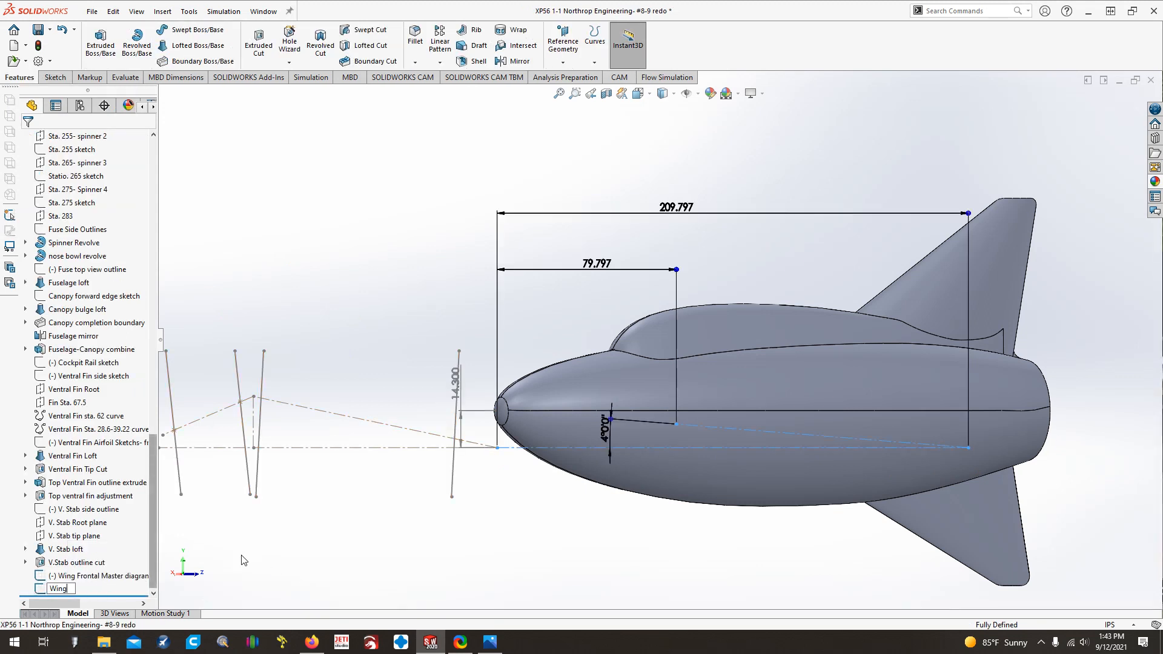
text( Root Location sketch)
key(Return)
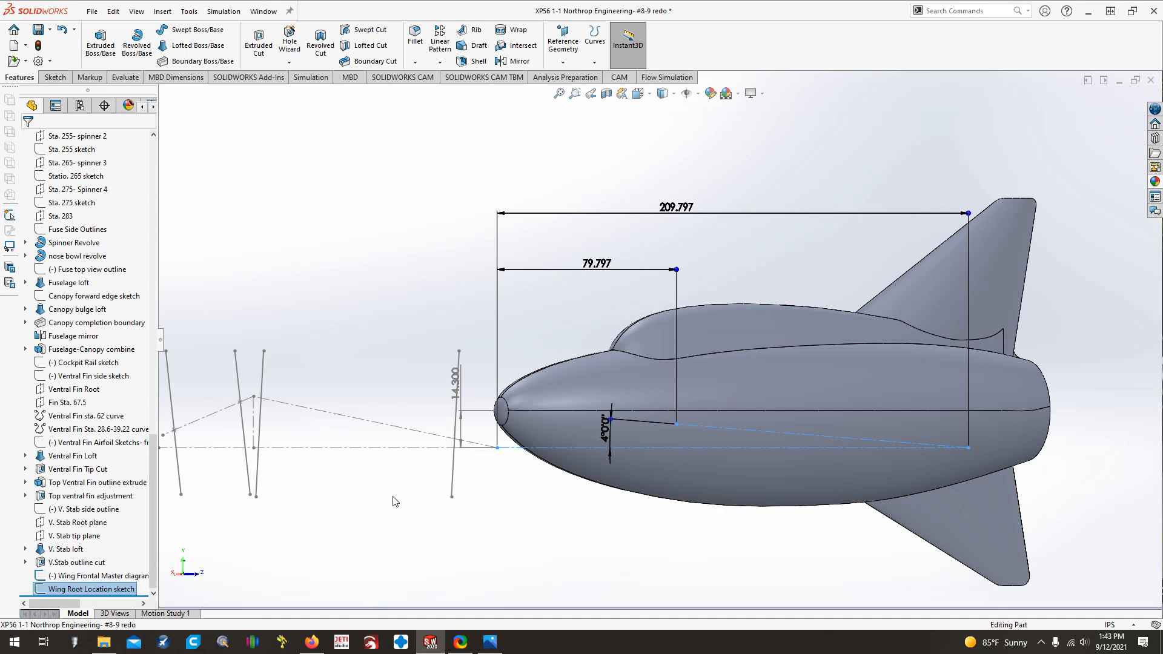
click(39, 30)
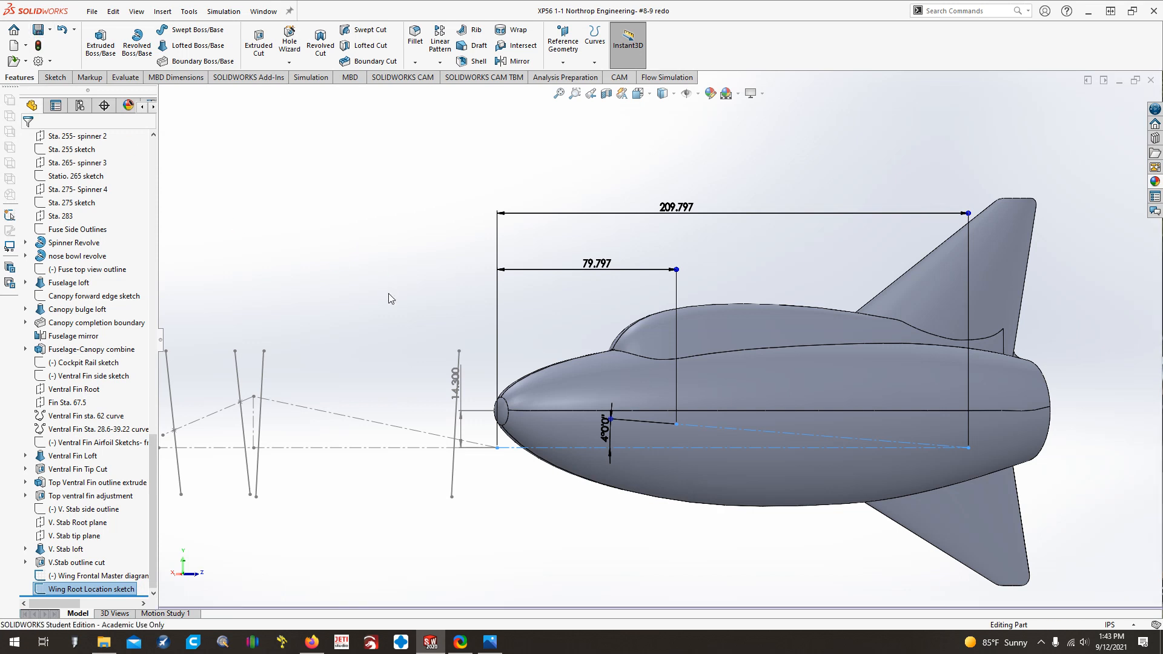
Examine the wing frontal diagram's slanted station lines from the front and compare them with the Right Plane
click(387, 293)
key(ctrl+Up)
key(Right)
key(Right)
key(Right)
key(Right)
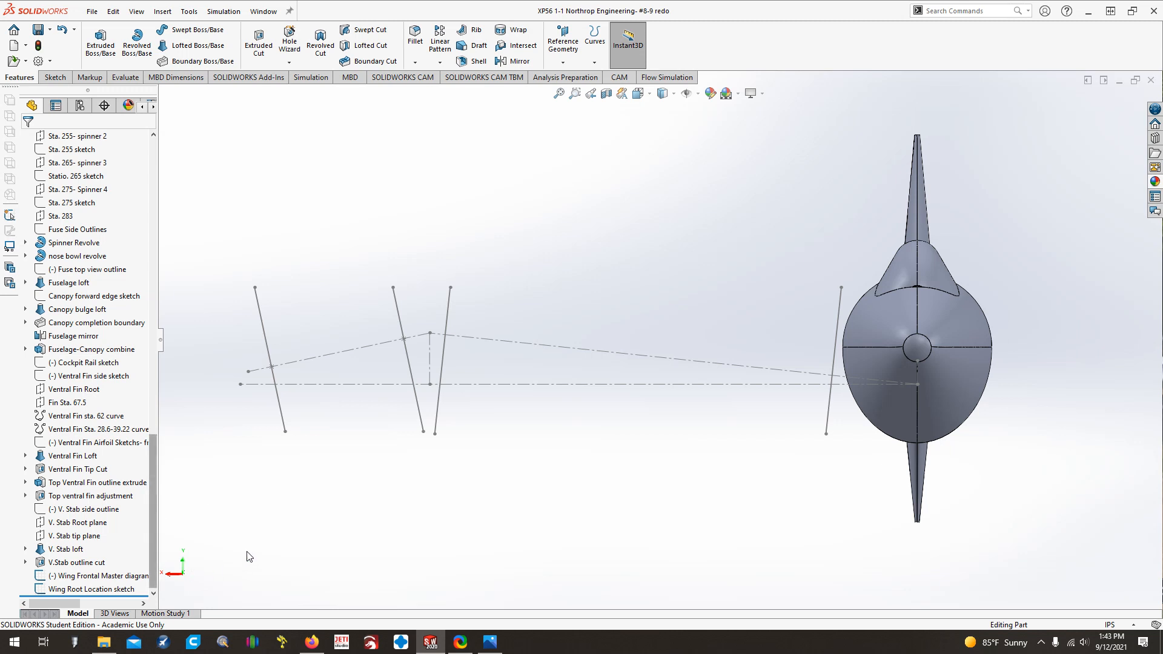
click(445, 365)
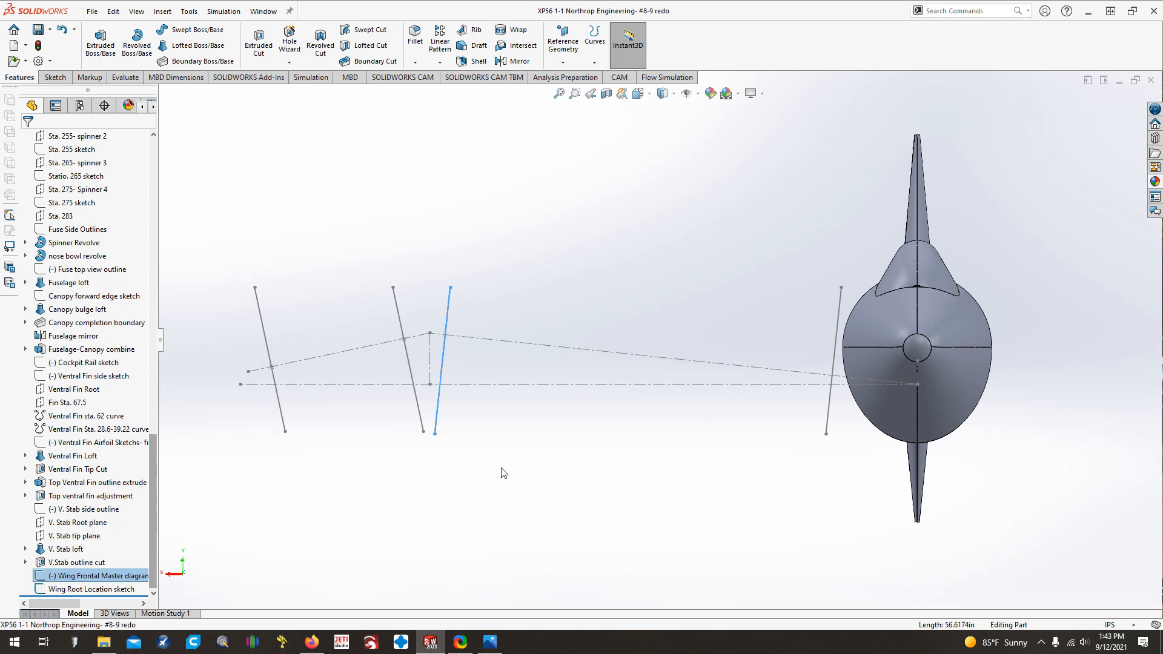
click(533, 500)
key(Left)
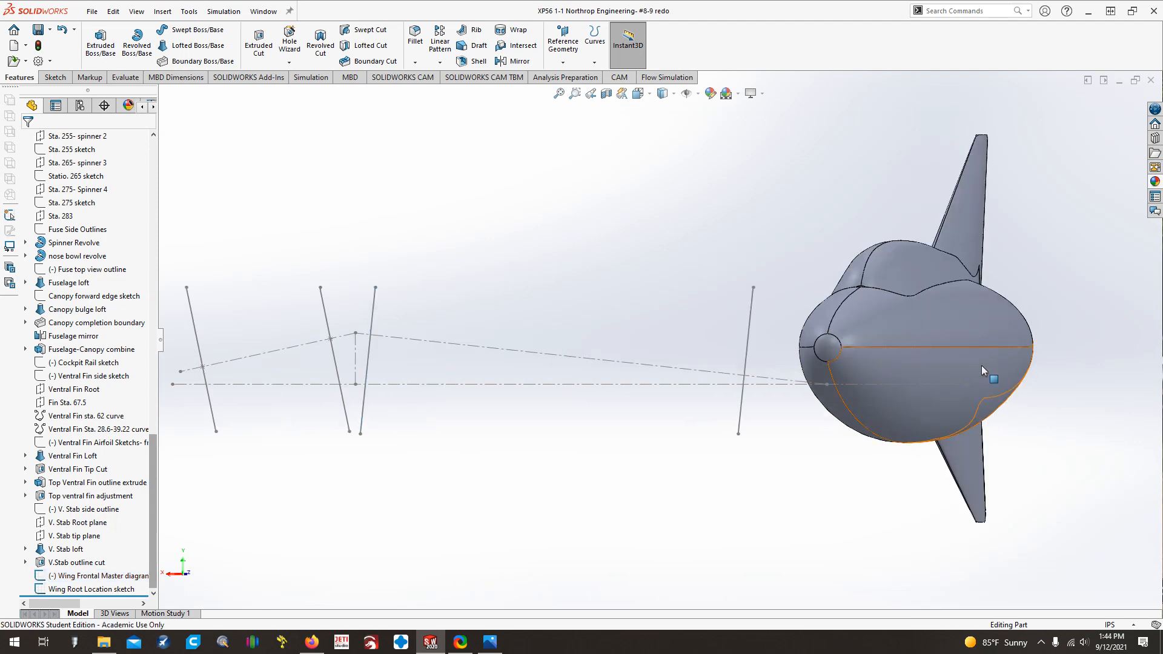
drag(153, 512, 149, 200)
click(67, 256)
key(Right)
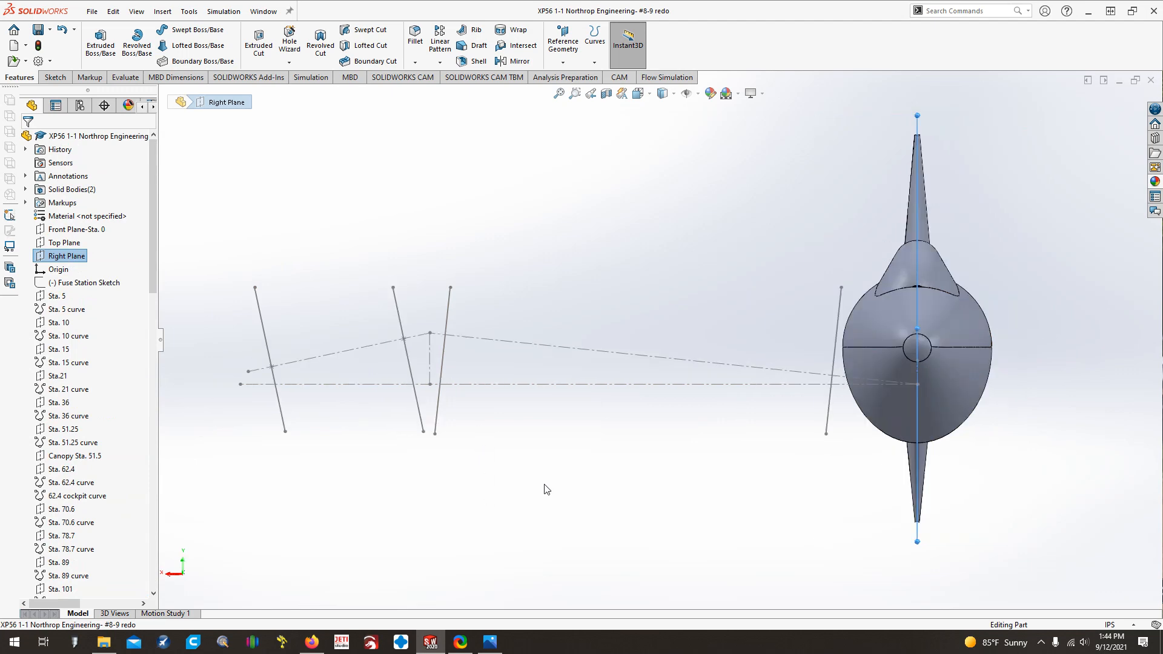
drag(154, 254, 154, 551)
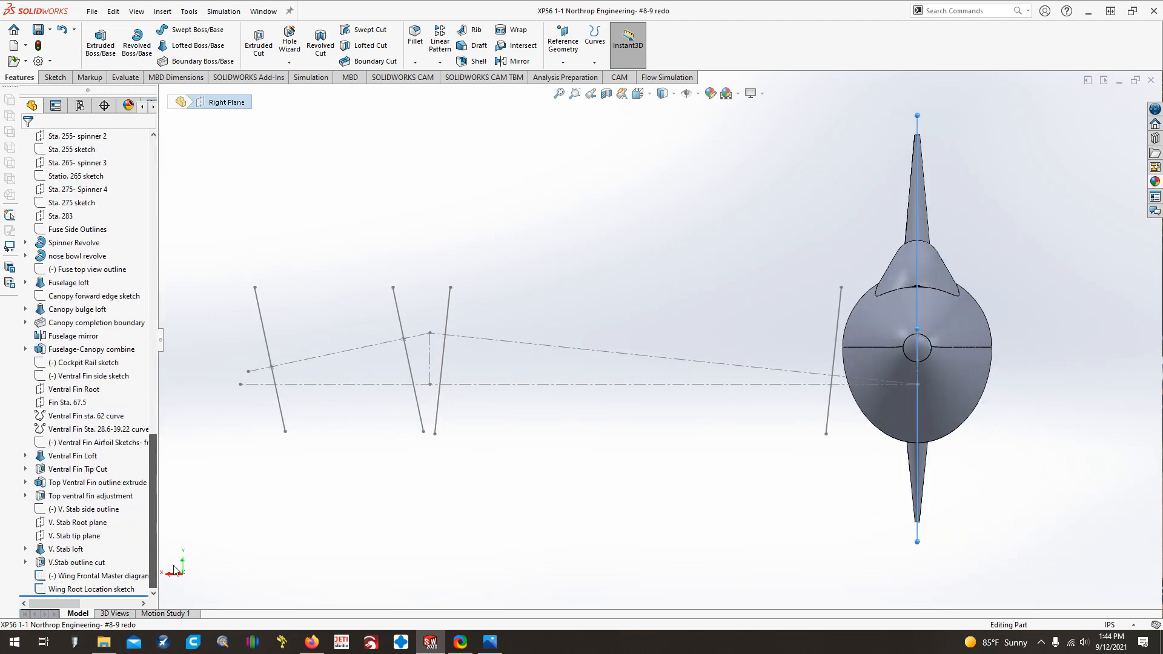
click(333, 572)
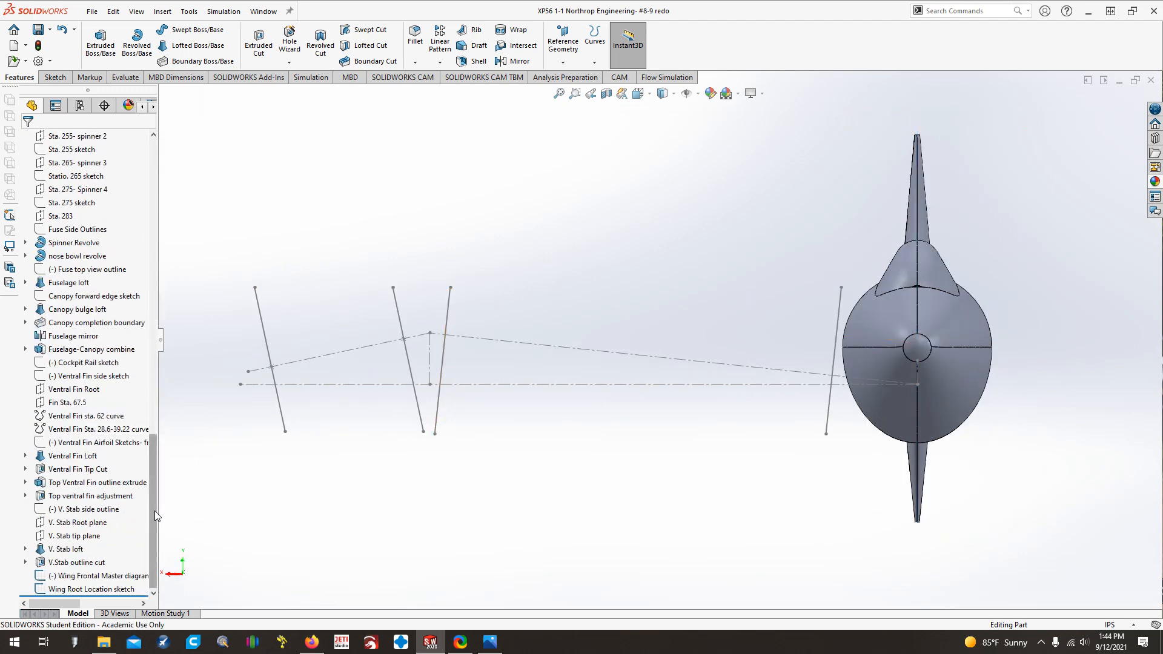
Create a plane perpendicular to Front Plane-Sta. 0 through the slanted station line just inboard of the dihedral break, and stretch it rearward
drag(155, 510, 180, 171)
click(76, 229)
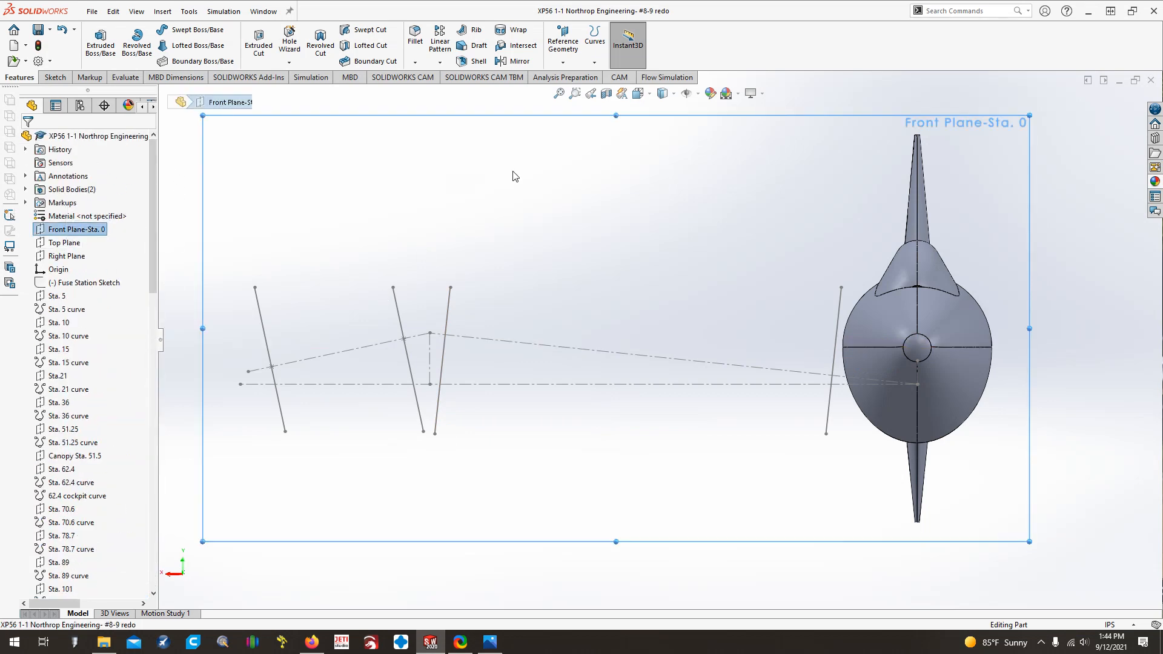
click(565, 37)
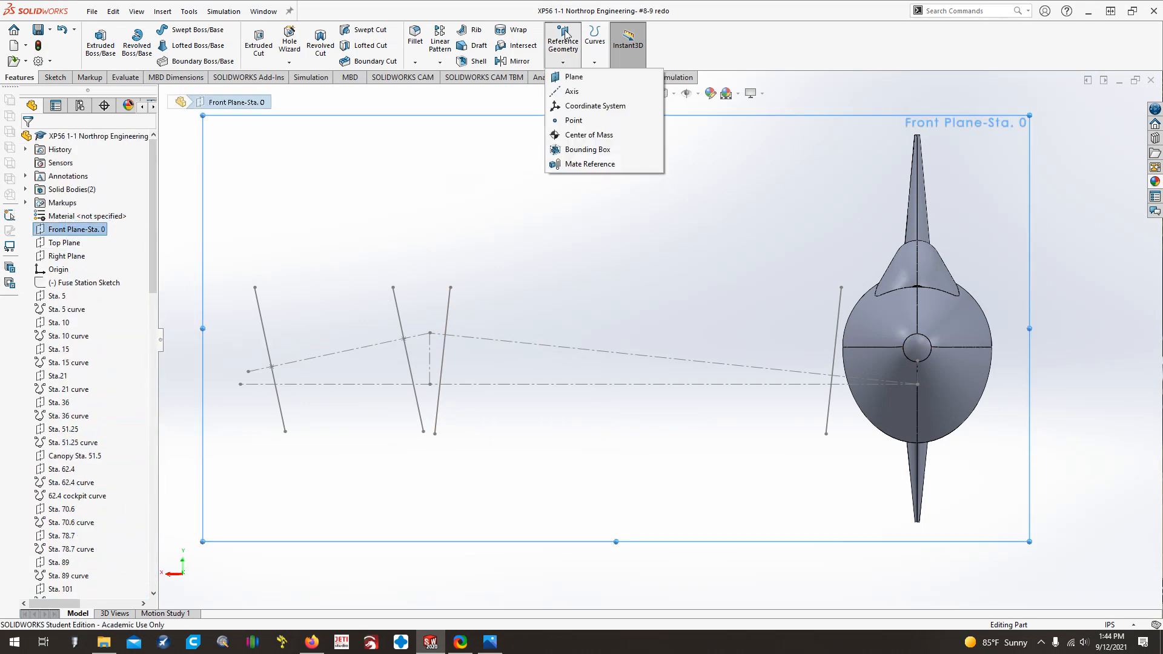
click(566, 79)
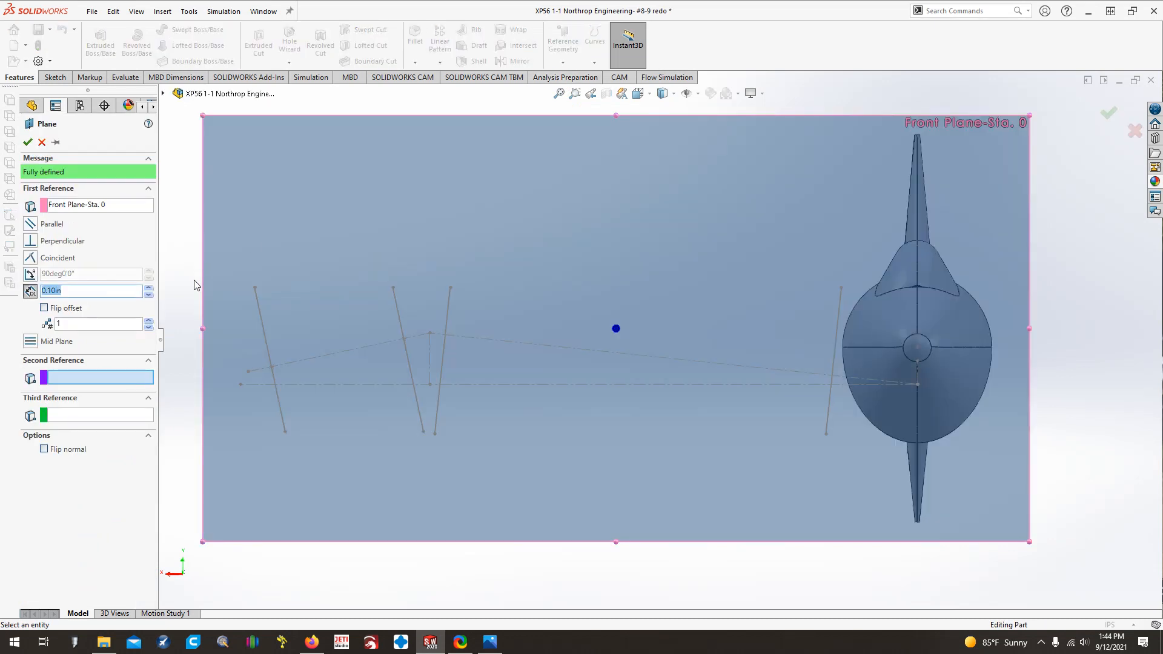
click(30, 240)
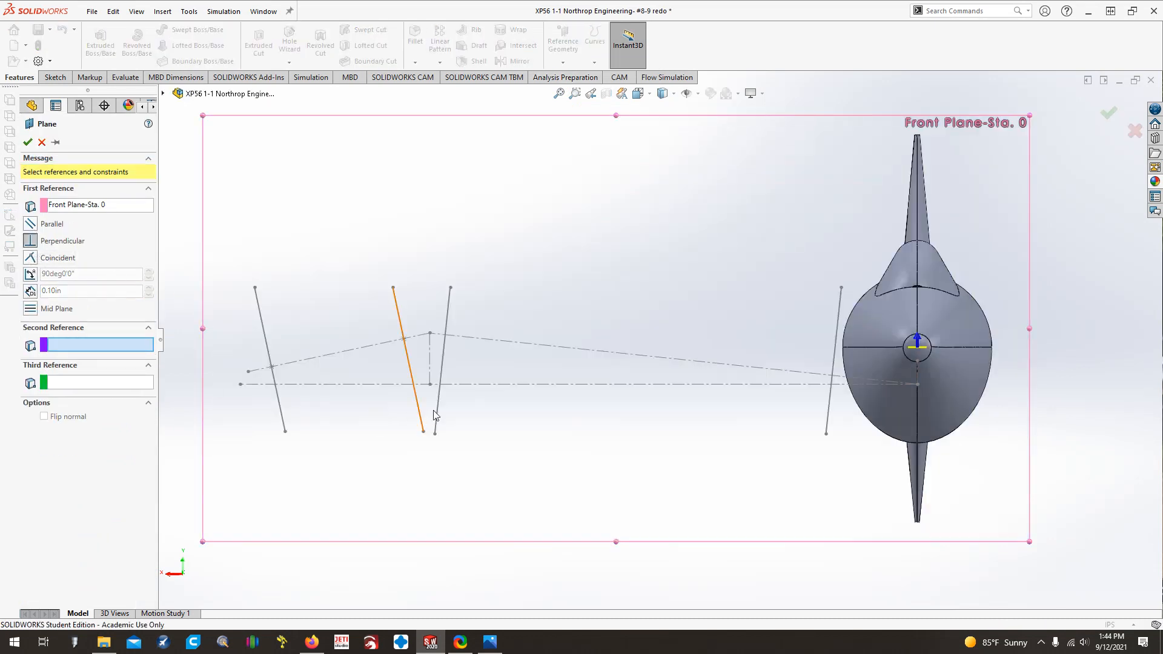
click(448, 315)
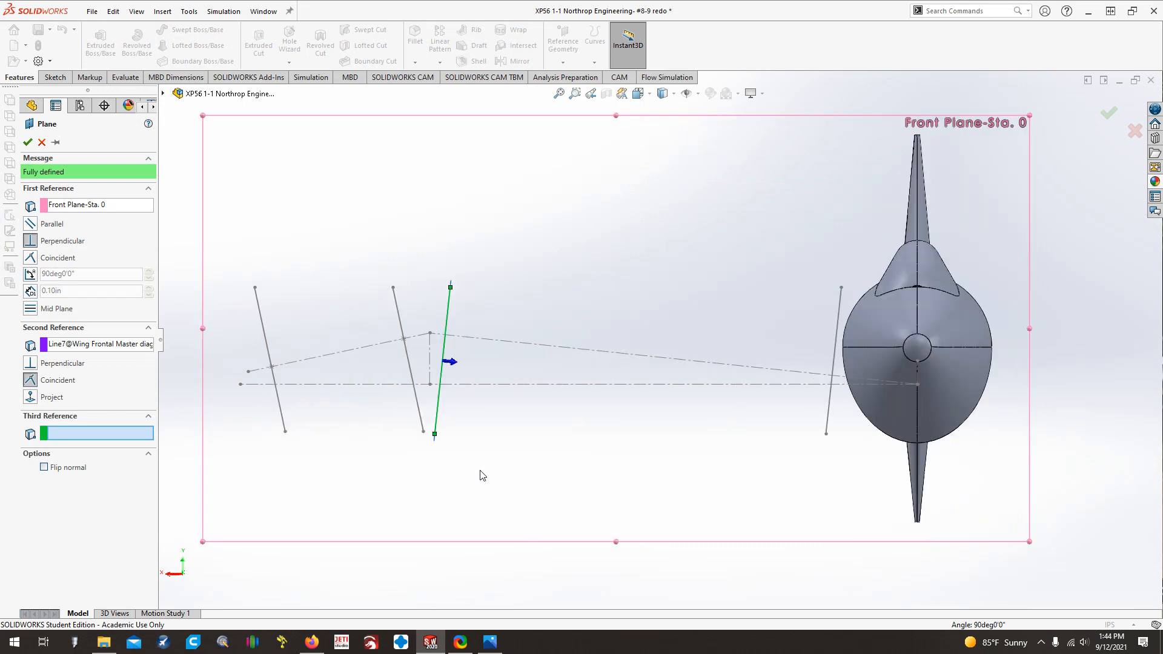
key(ctrl+3)
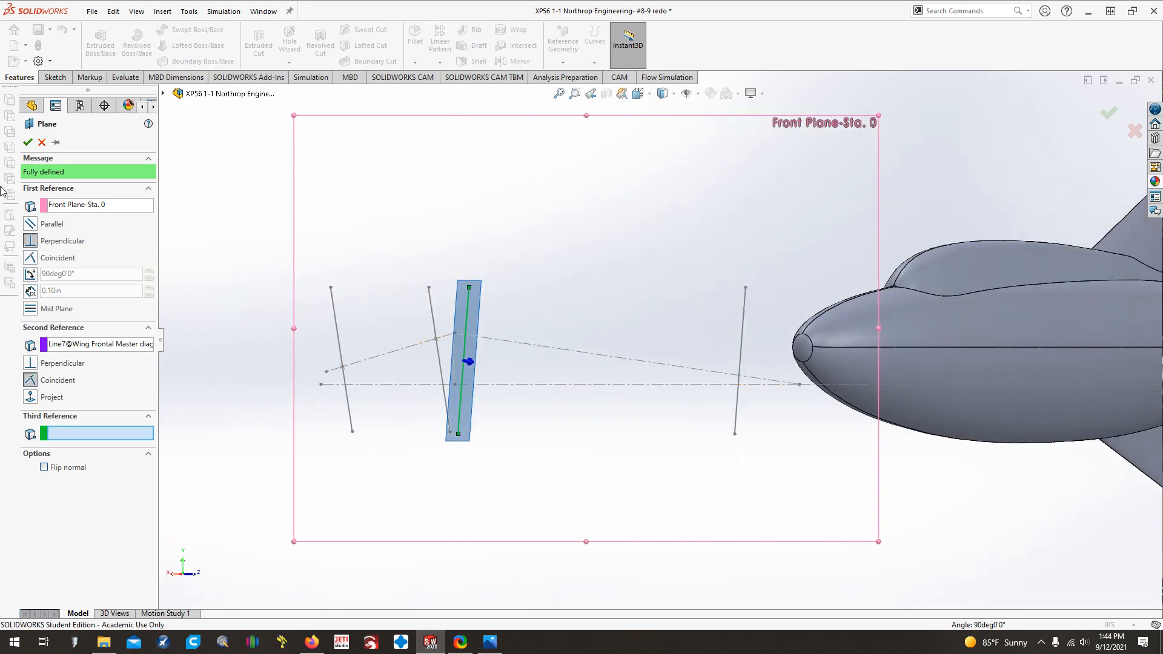
click(31, 142)
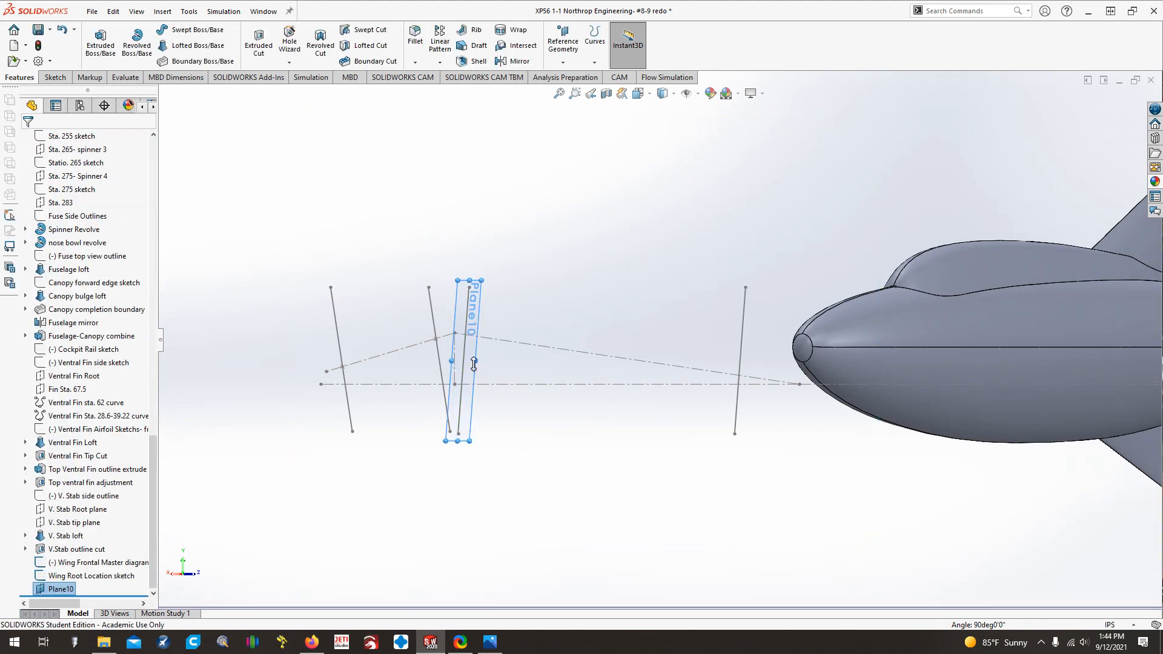
drag(476, 359, 901, 360)
click(487, 541)
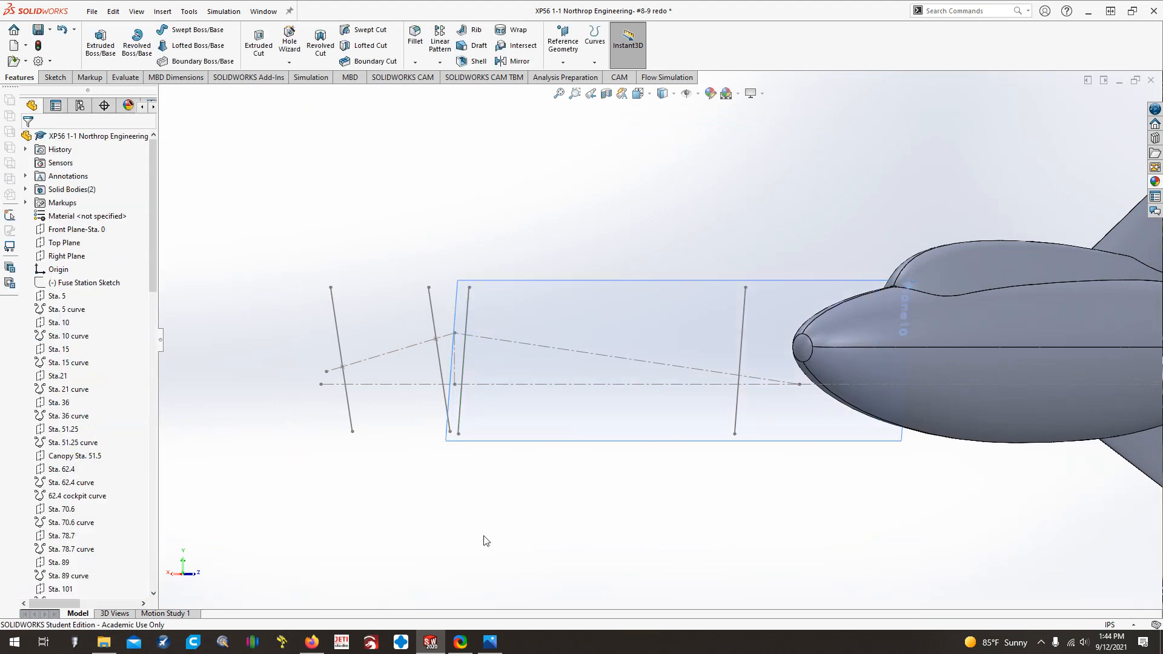
scroll(147, 310, down, 15)
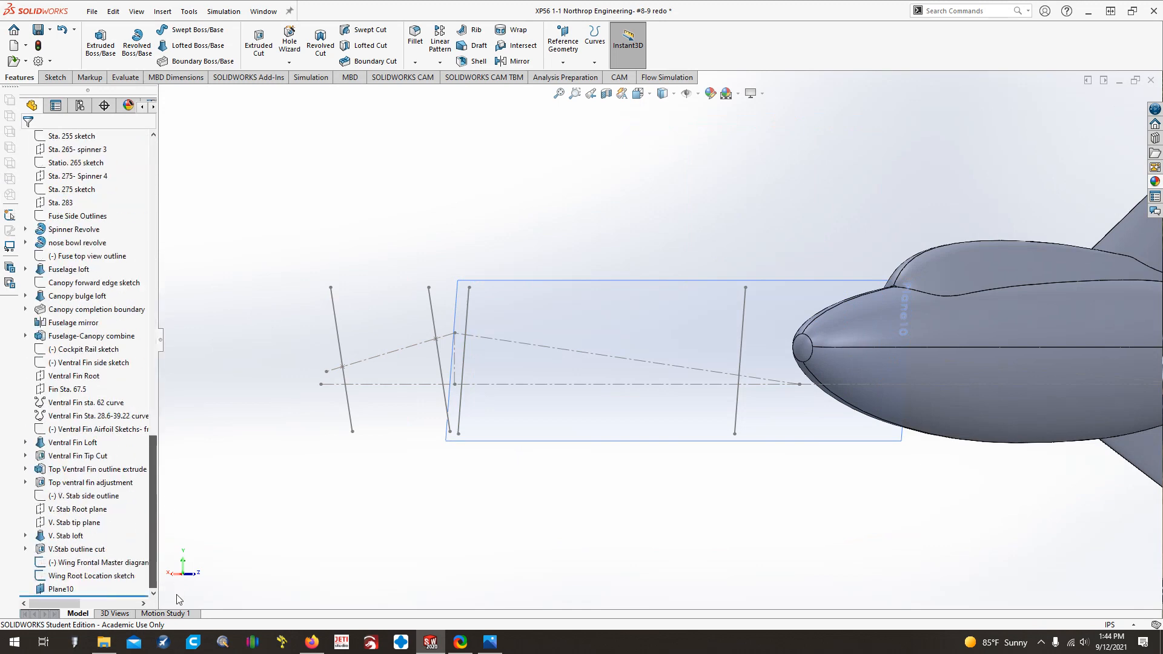
click(60, 590)
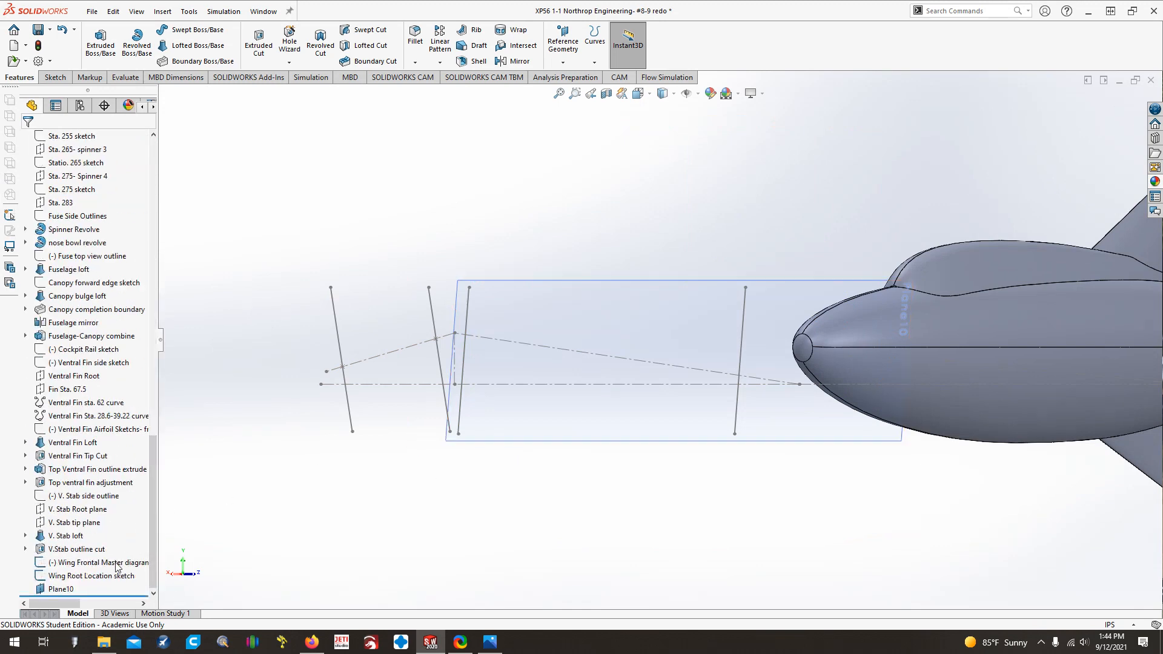
click(61, 591)
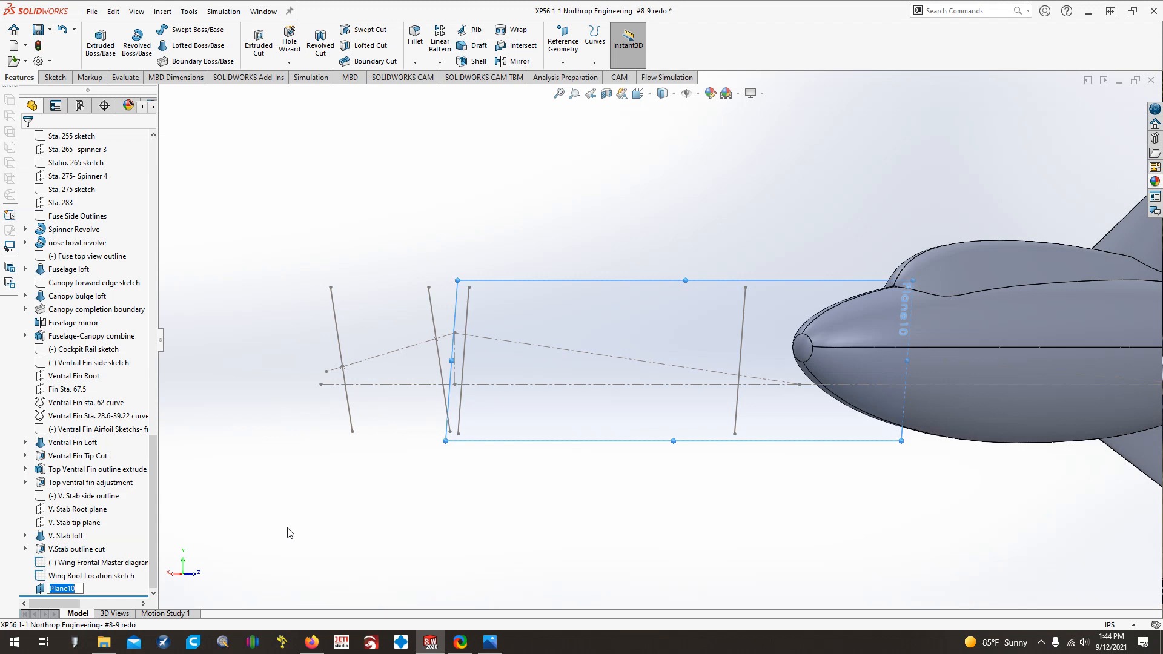
click(281, 456)
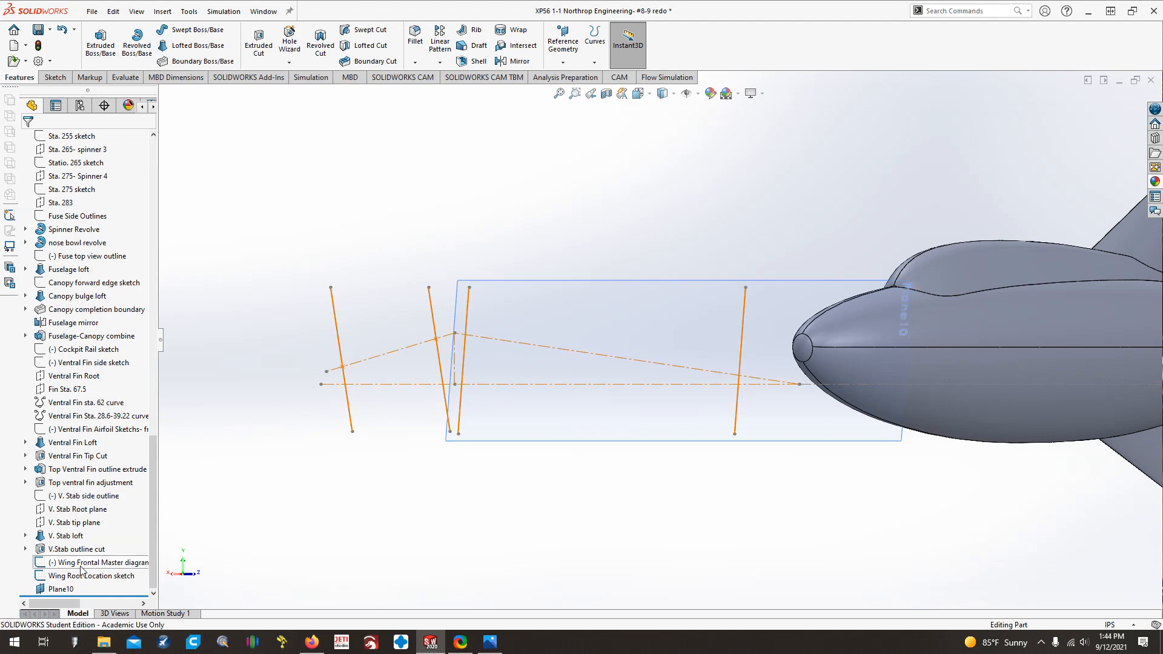
Rename the new plane "W. Sta 183" to match its station line's dimension in the Wing Frontal Master diagram, and hide it
right_click(81, 566)
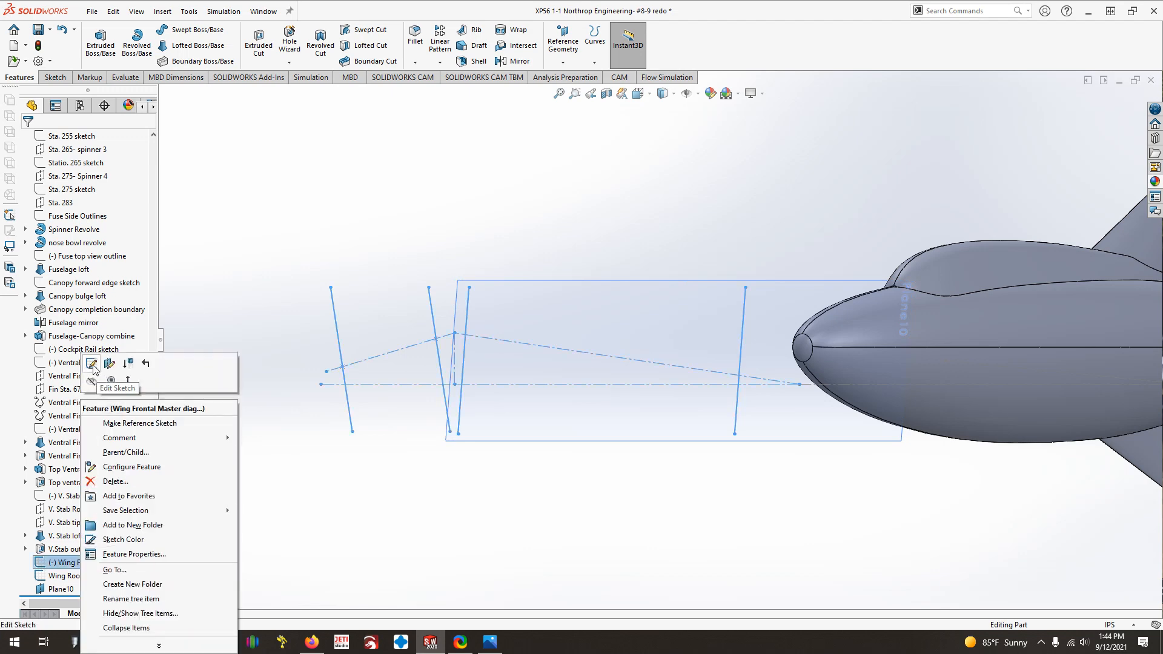
click(91, 364)
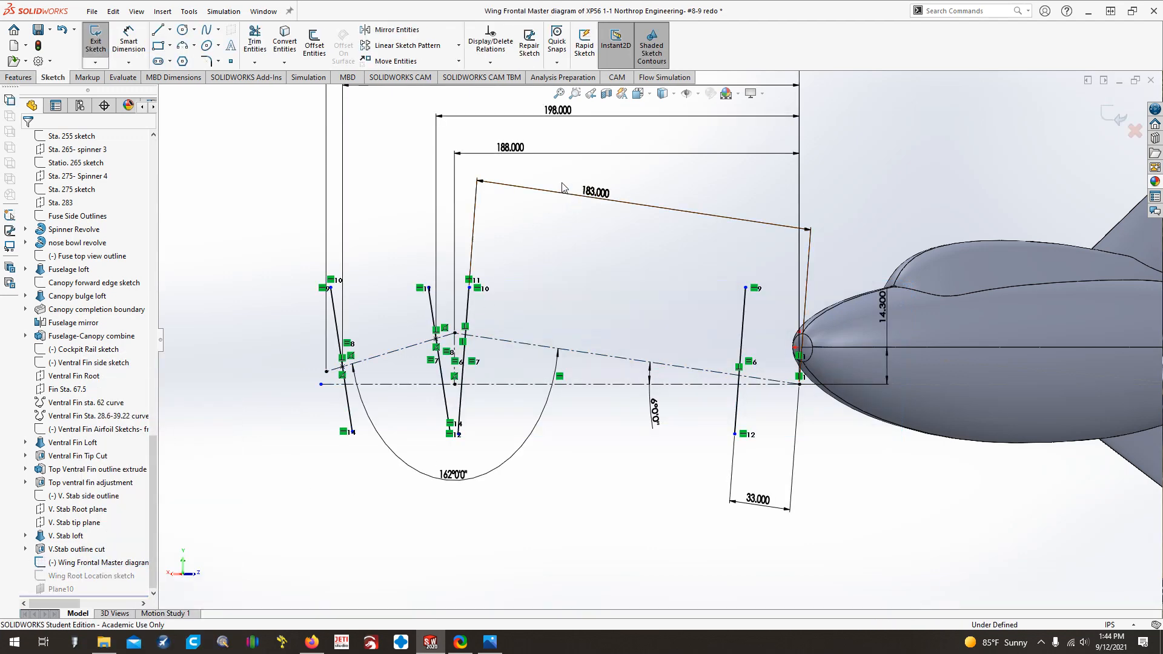
double_click(595, 192)
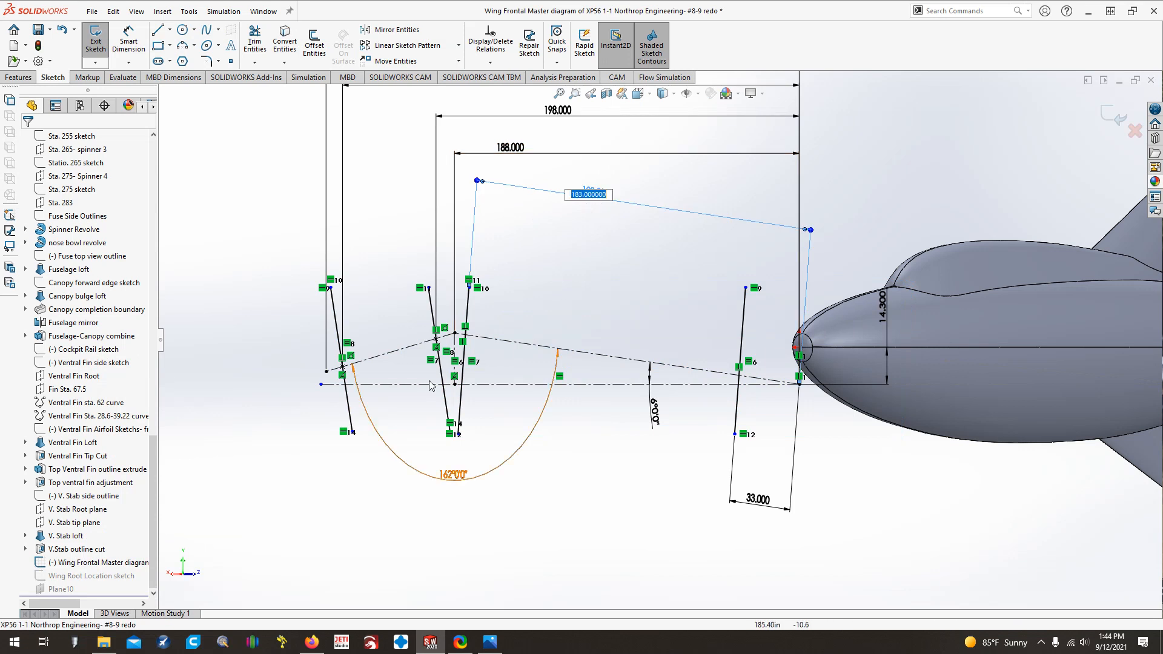
click(95, 49)
click(61, 589)
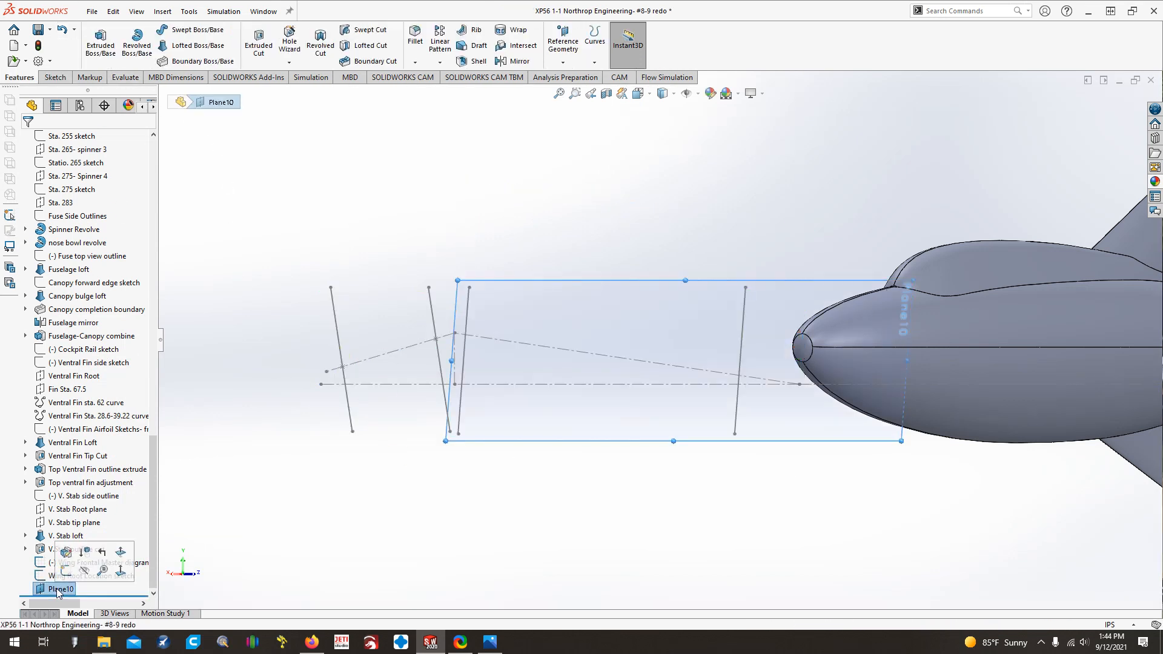
key(F2)
text(W. Sta)
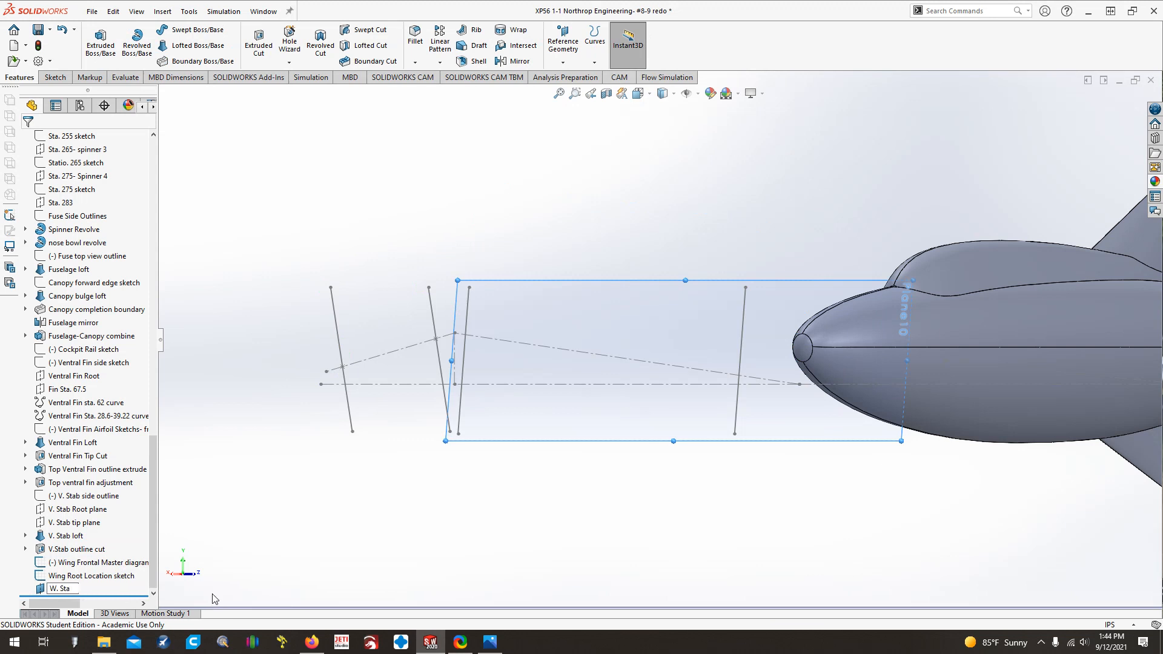
text( 183)
key(Return)
click(234, 468)
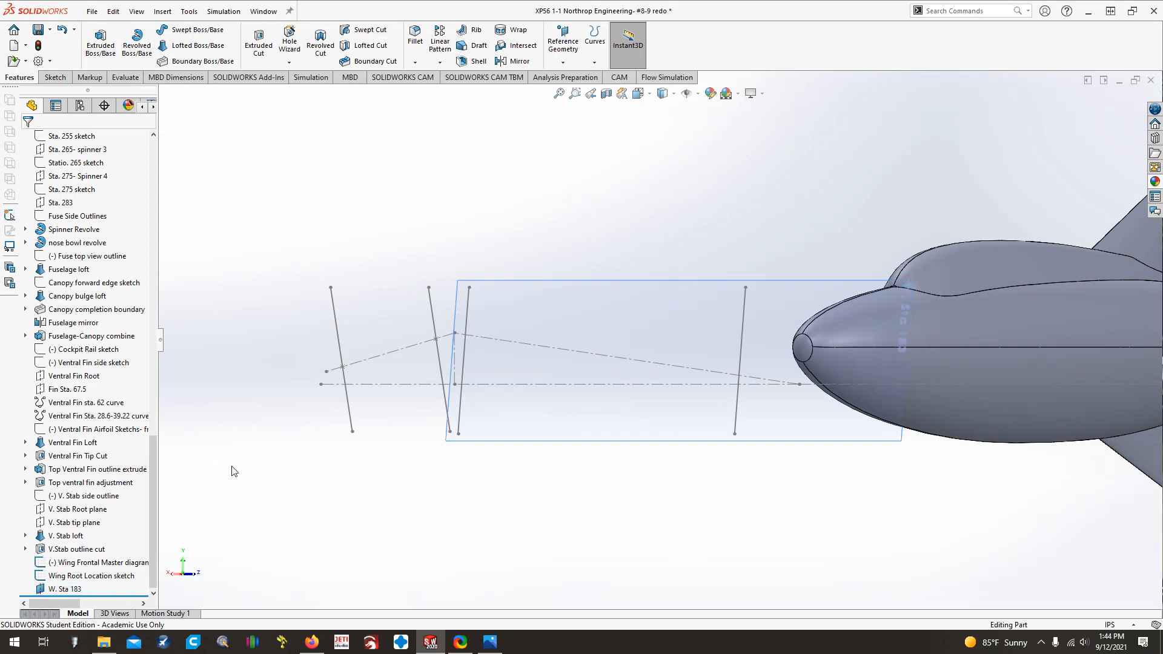
right_click(64, 589)
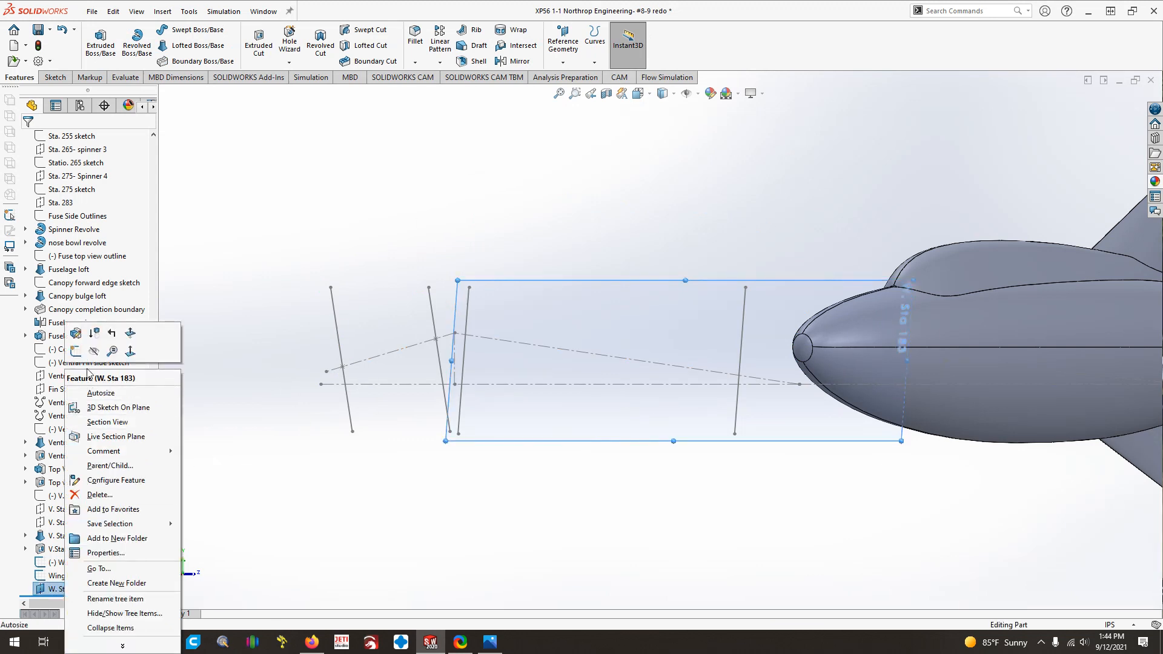
click(92, 354)
Create a plane perpendicular to Front Plane-Sta. 0 through the slanted station line just outboard of the dihedral break
click(563, 62)
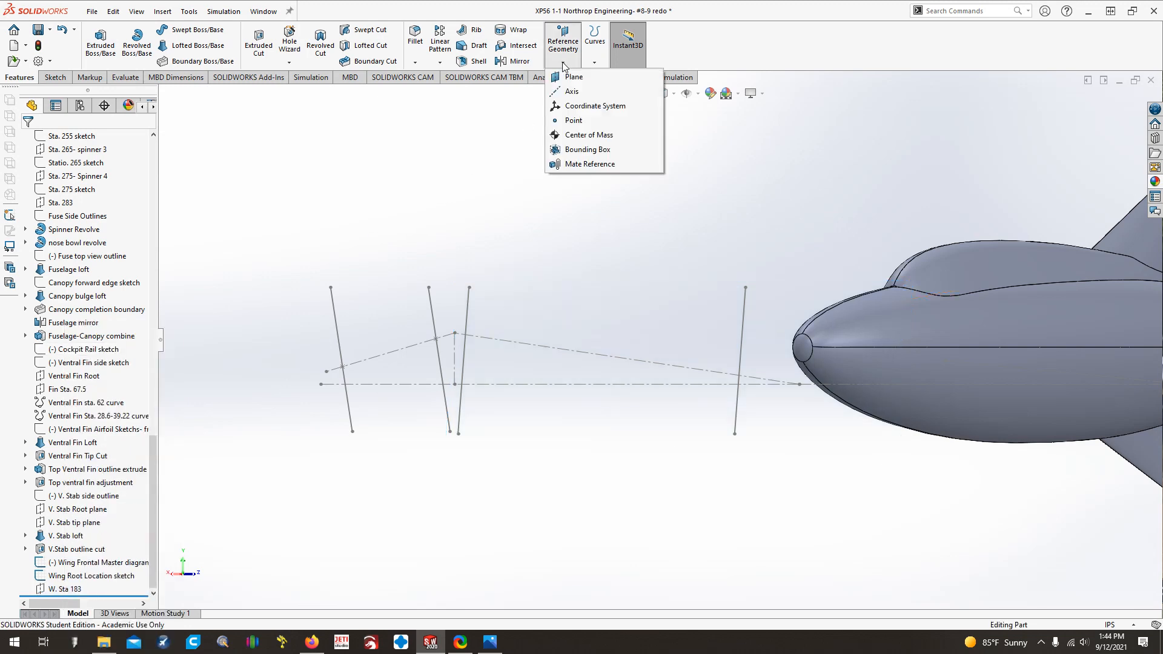
drag(154, 456, 154, 159)
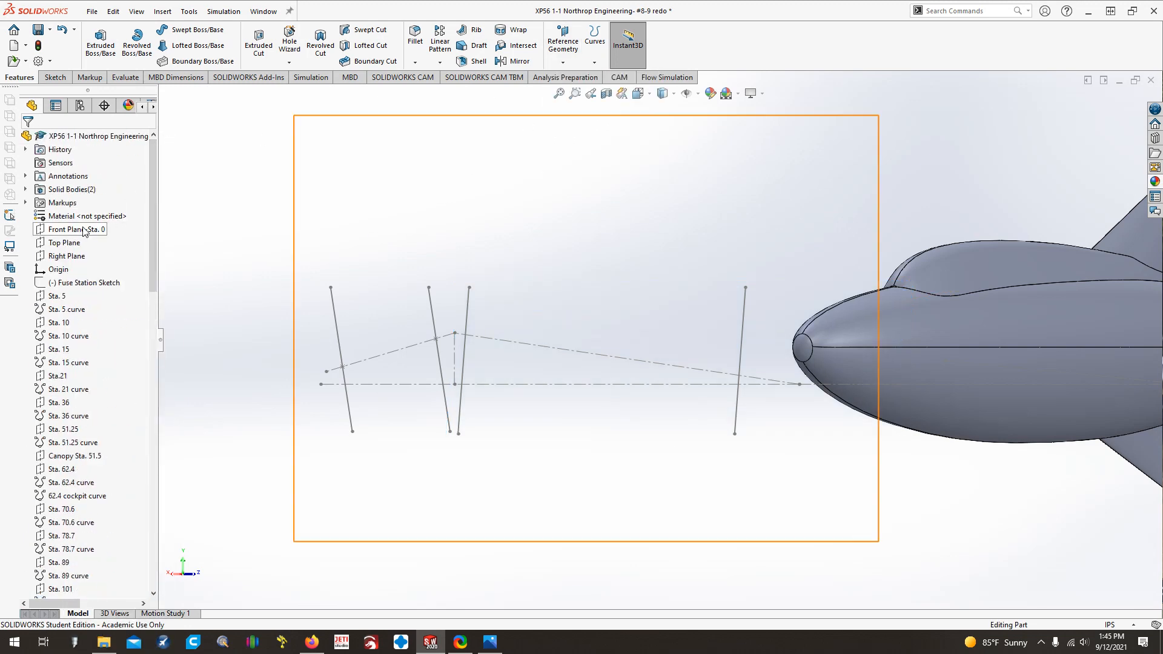
click(72, 229)
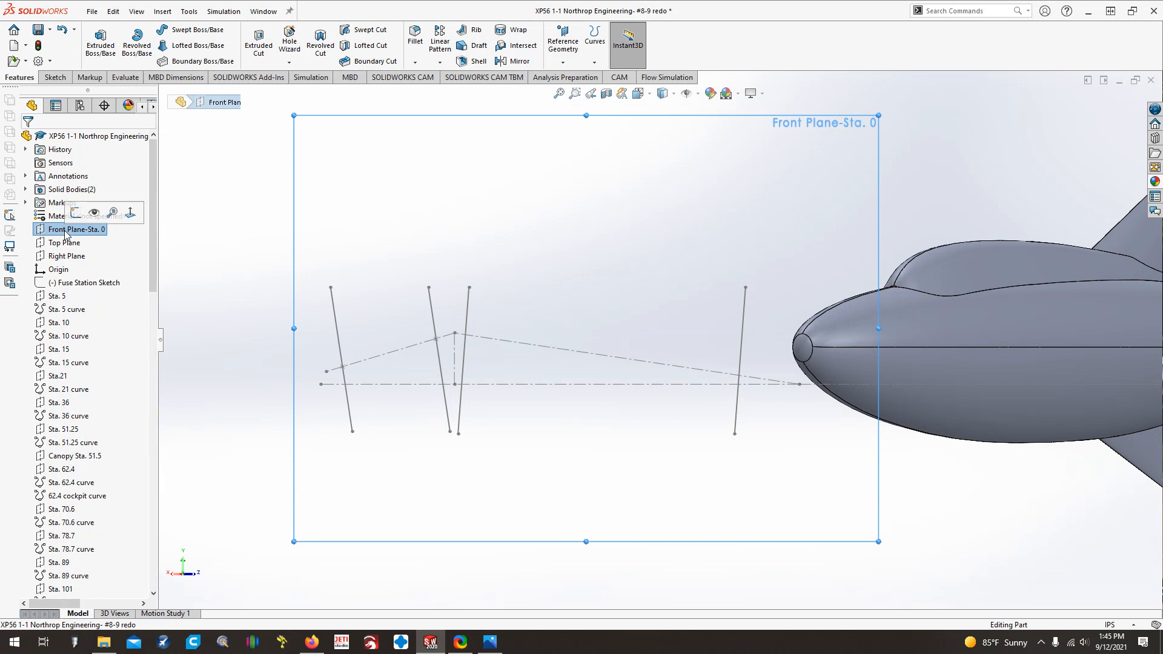
click(558, 59)
click(574, 79)
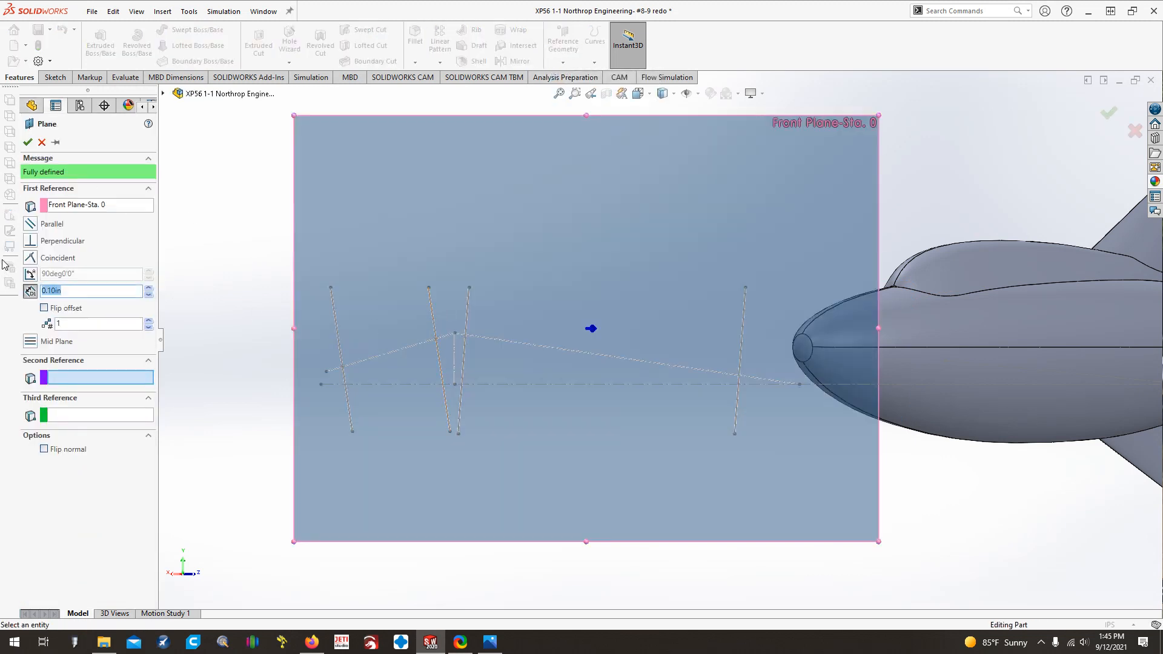
click(432, 301)
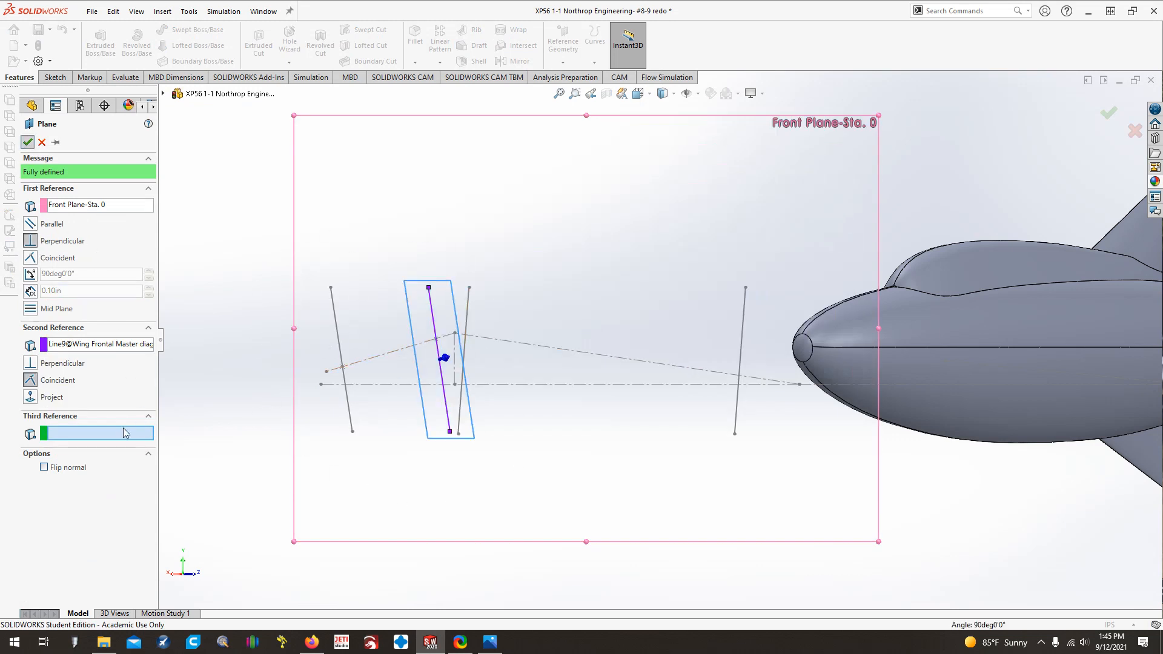
key(Return)
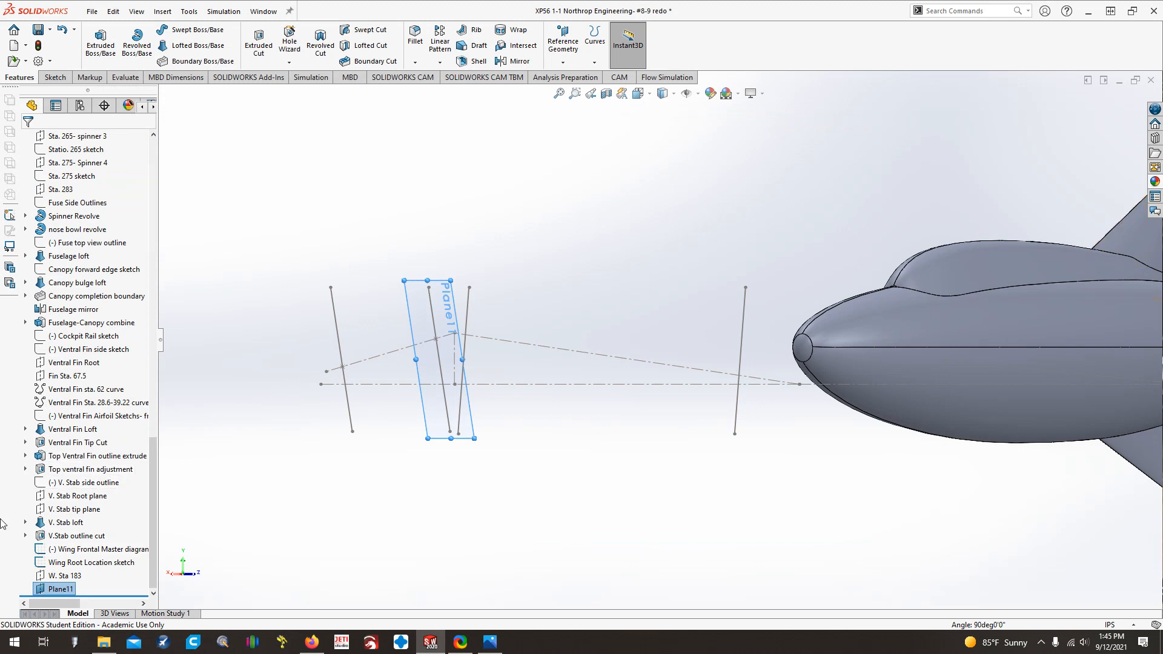
Name the second wing plane "W. Sta 198" after its station line's dimension in the Wing Frontal Master diagram, and hide it
right_click(88, 552)
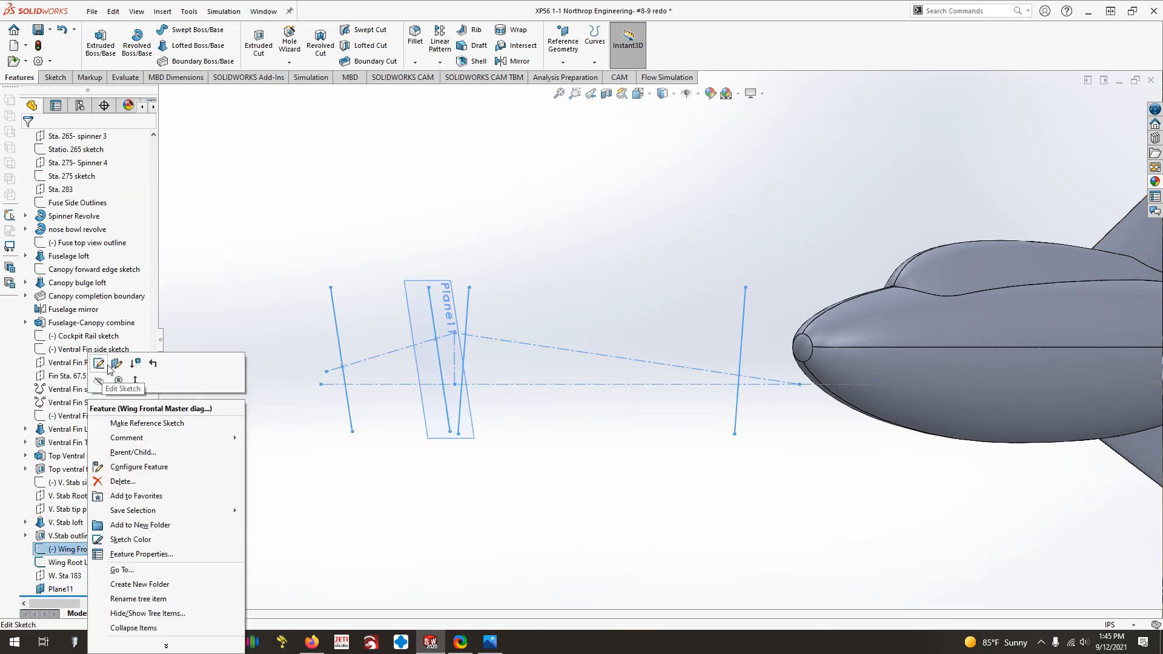
click(257, 365)
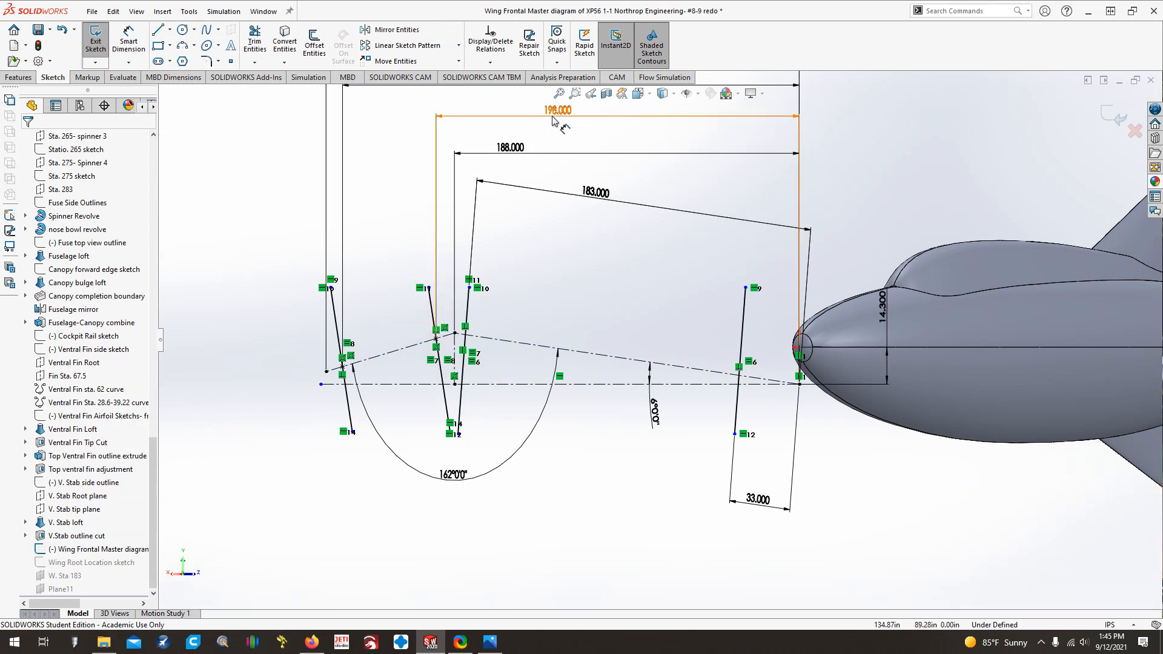
click(62, 589)
click(66, 589)
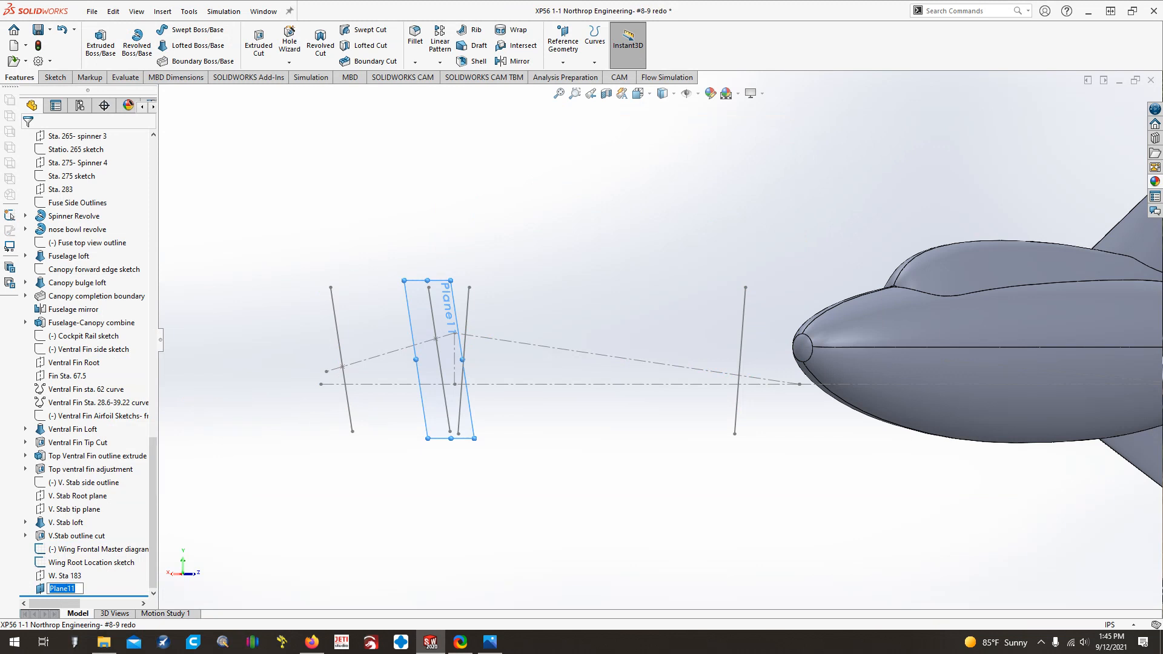
text(W. Sta 198)
key(Return)
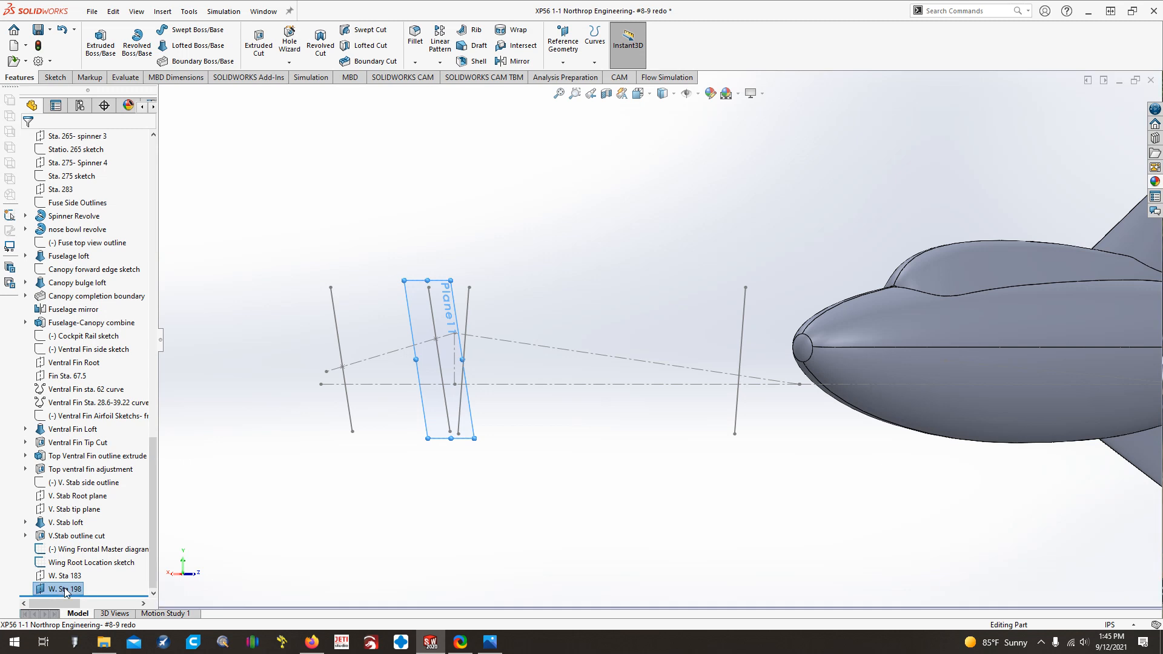
right_click(63, 577)
click(172, 562)
right_click(68, 589)
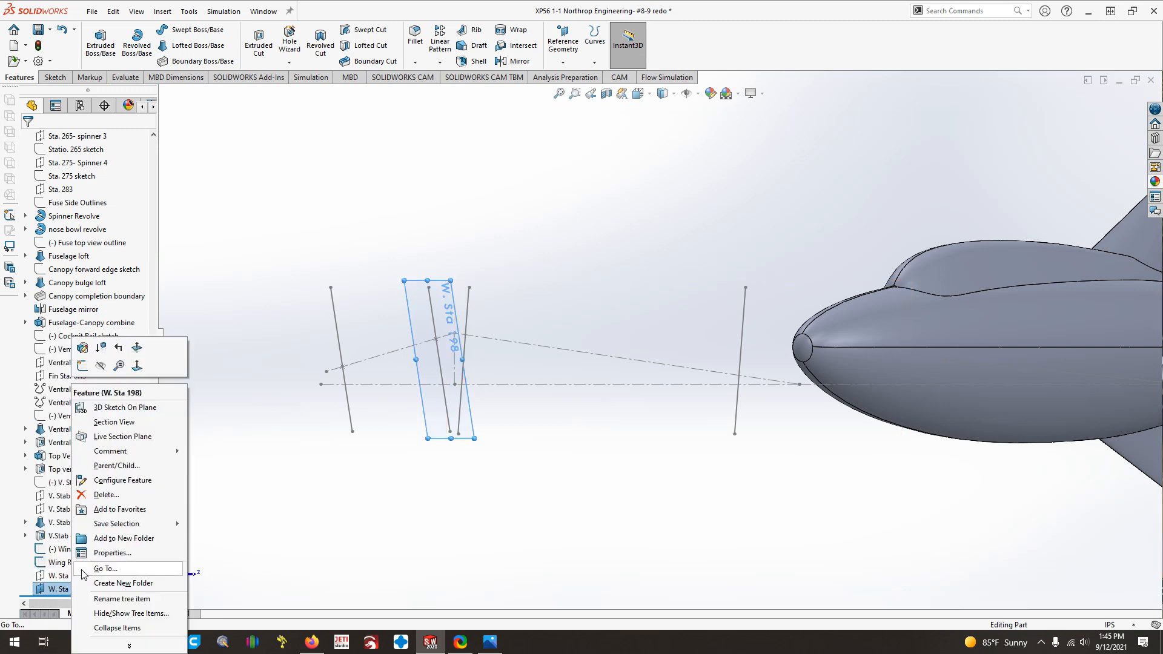
click(100, 368)
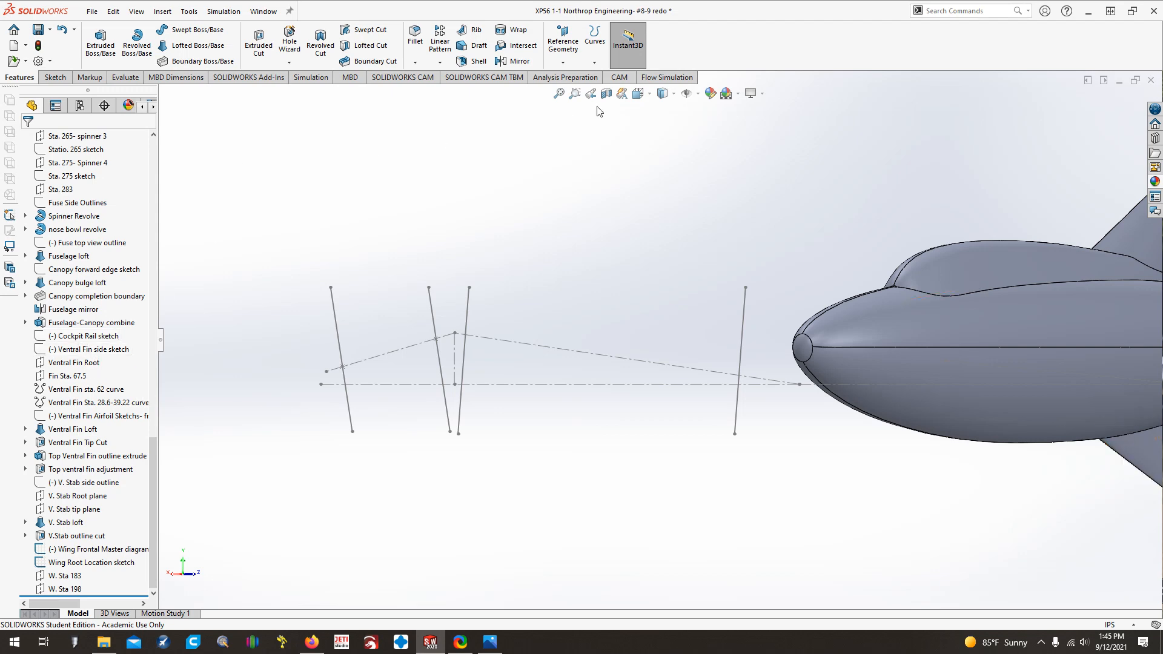
Create a plane perpendicular to Front Plane-Sta. 0 through the outermost slanted station line of the wing diagram
drag(152, 466, 151, 168)
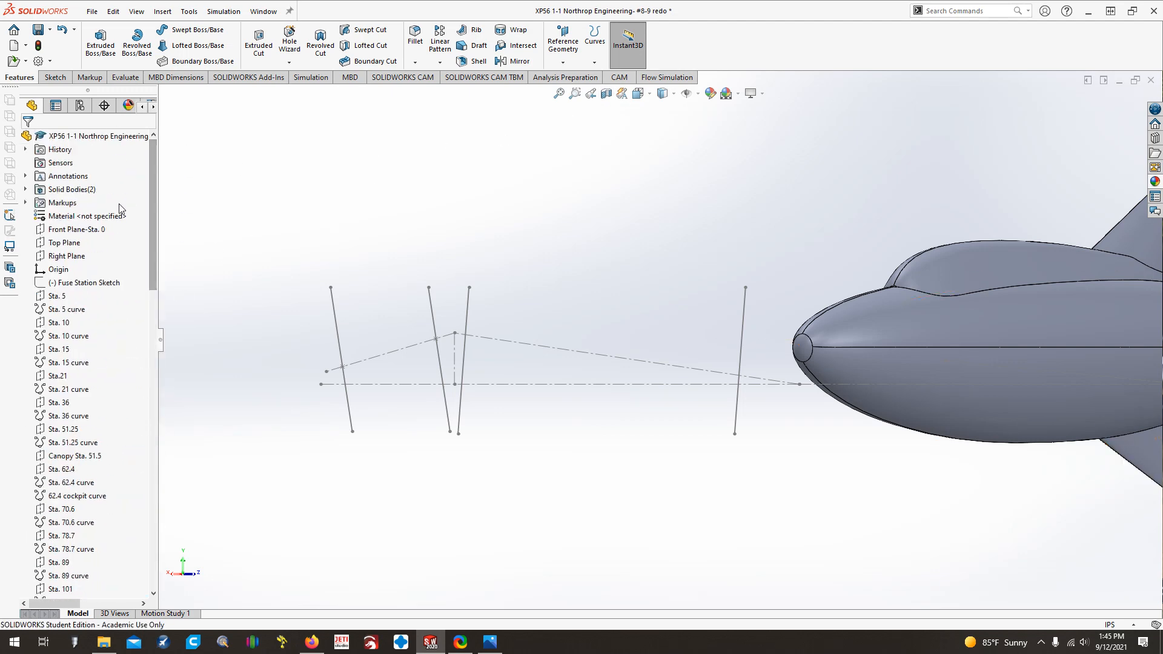
click(78, 229)
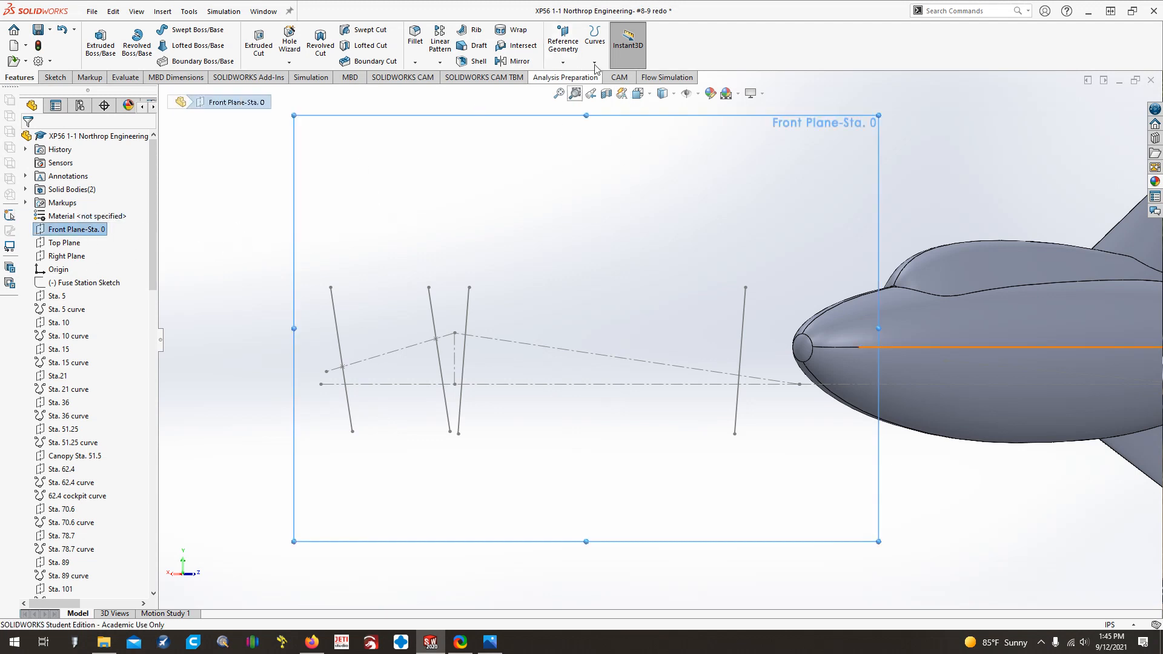
click(562, 63)
click(593, 96)
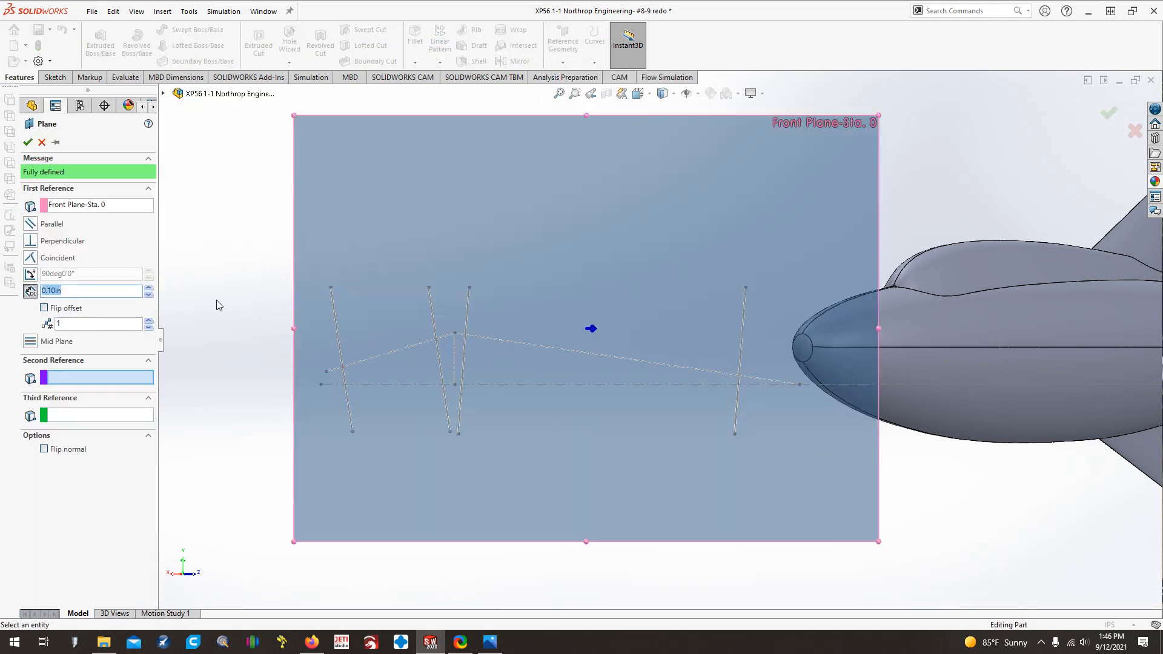
click(342, 347)
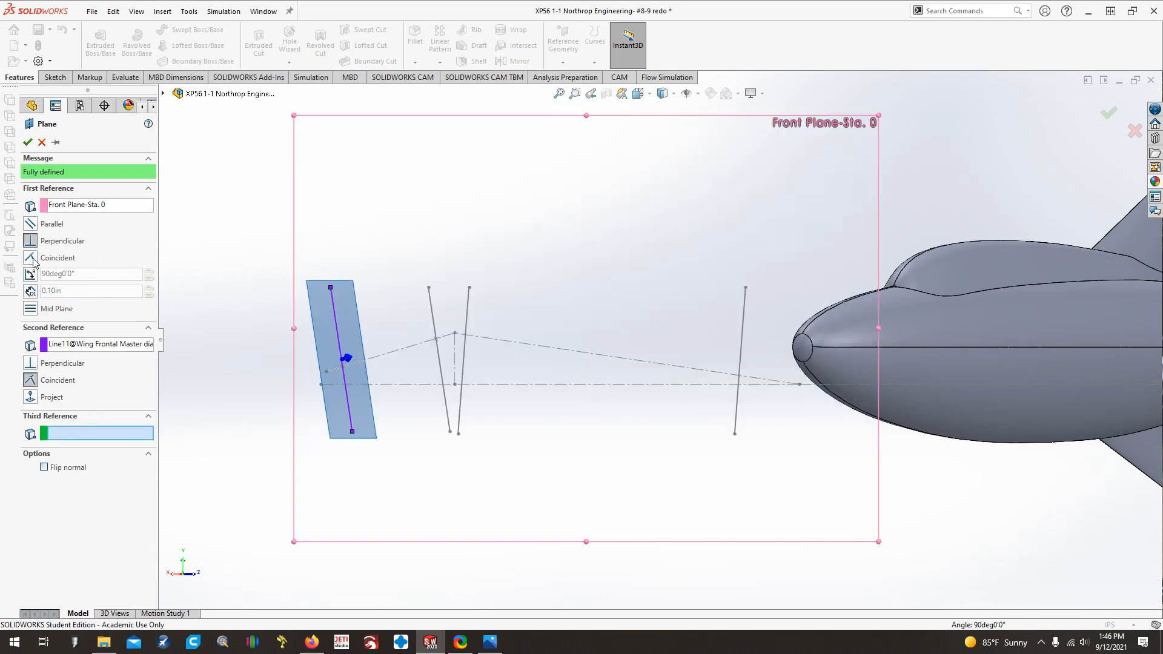
click(28, 143)
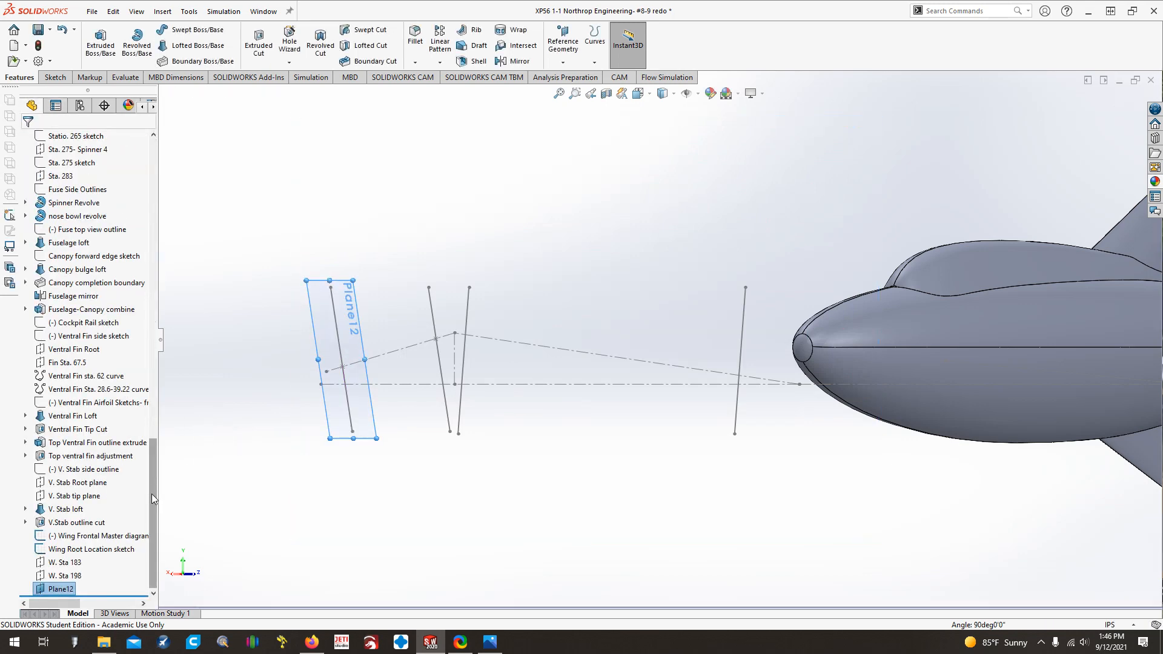
Look up the outermost station line's dimension in the Wing Frontal Master diagram and rename the new plane "W. Sta 249"
right_click(97, 540)
click(114, 365)
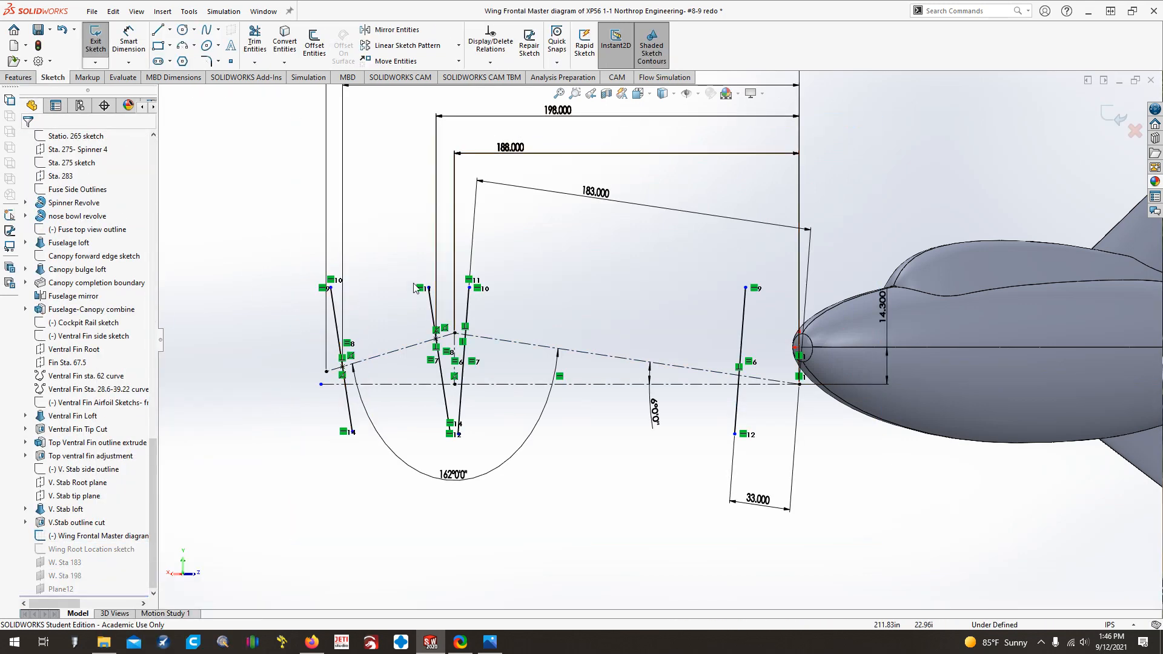
key(ctrl+Down)
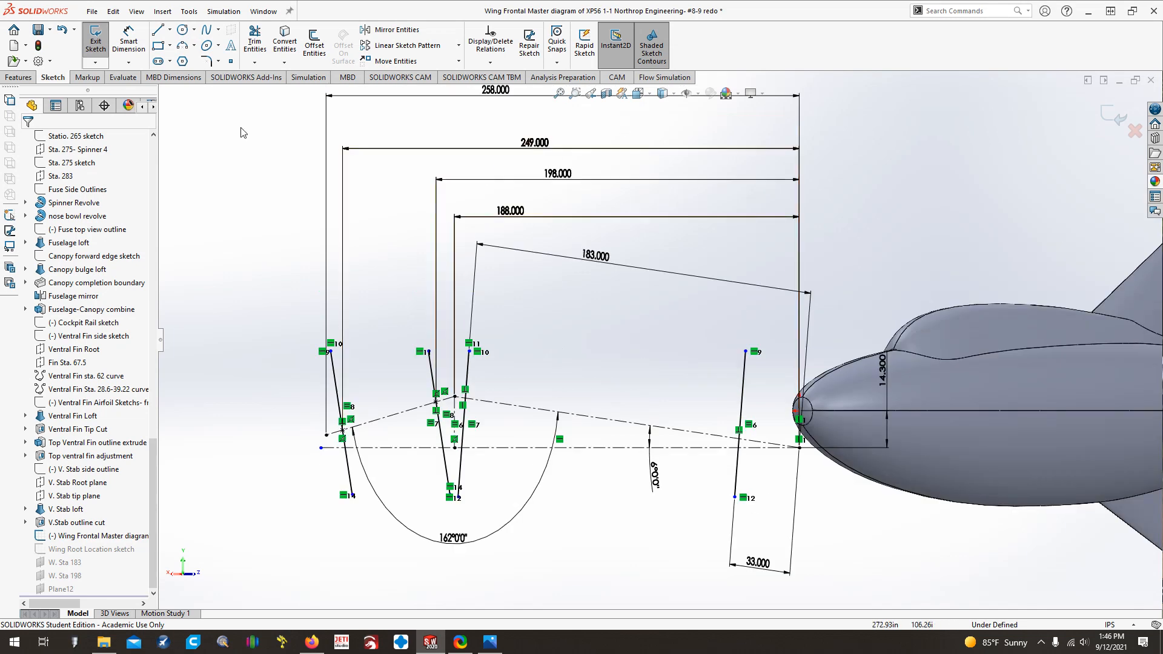
click(96, 40)
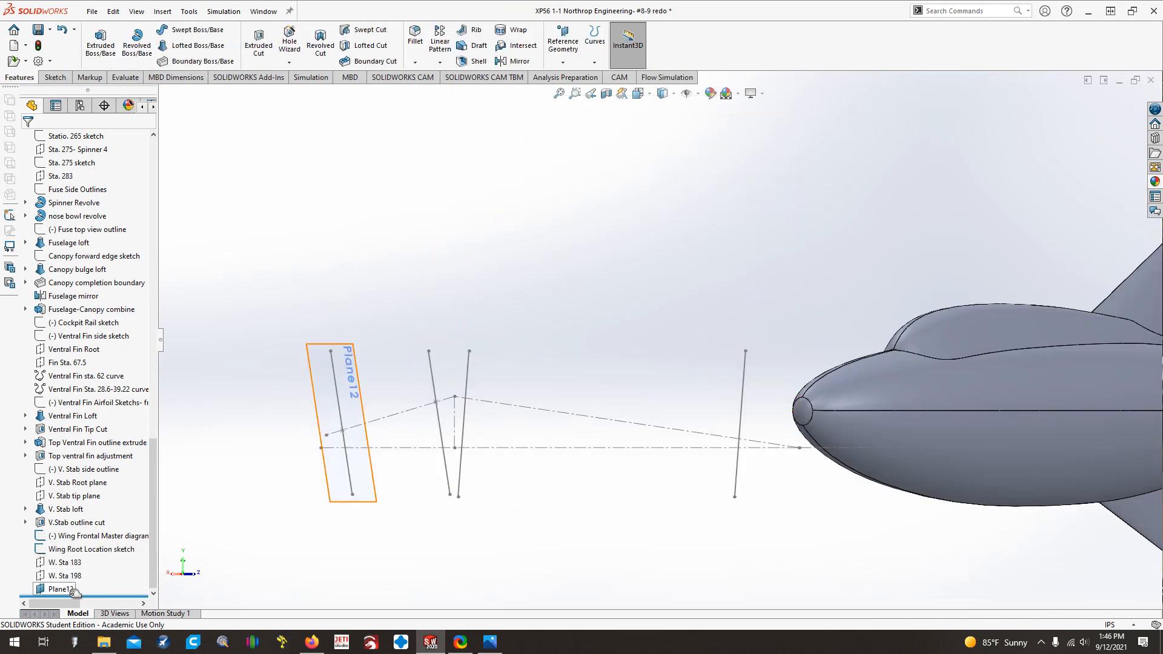
click(61, 588)
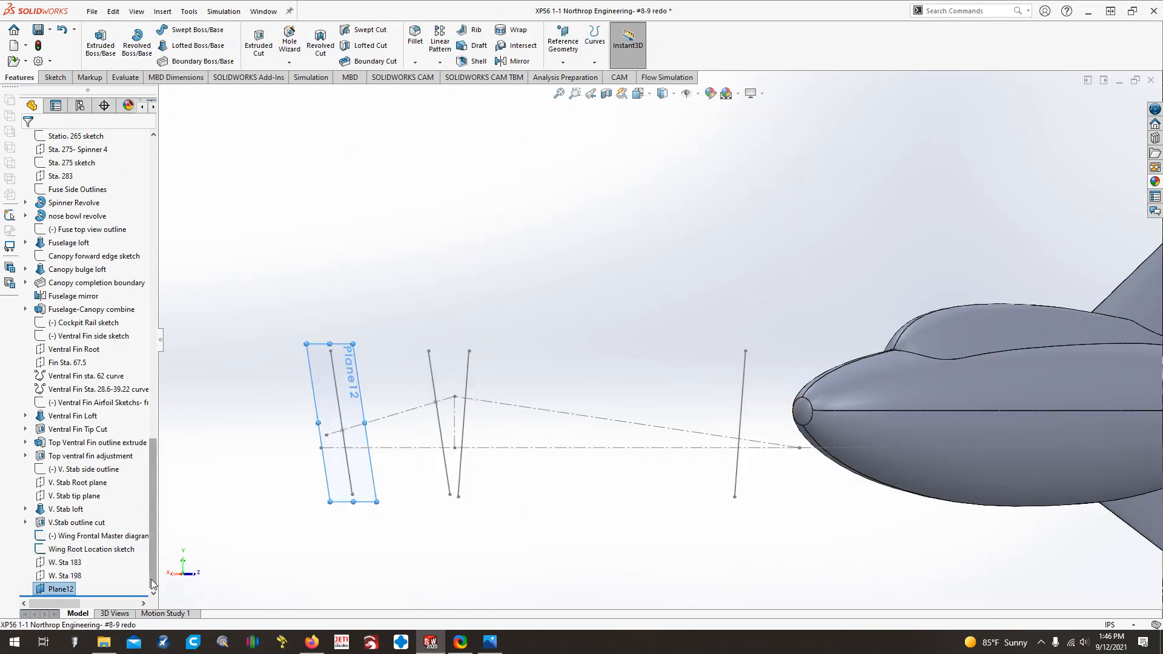
key(F2)
text(W. Sta 249)
key(Return)
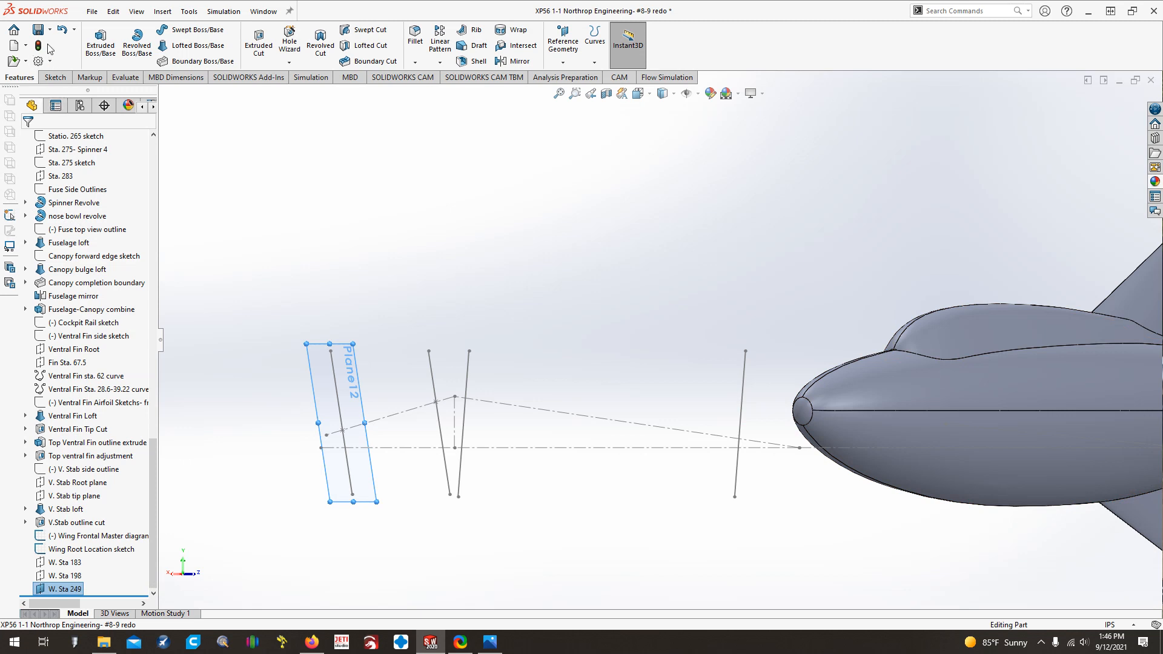
Save the part and hide the W. Sta 249 plane
click(37, 29)
right_click(68, 590)
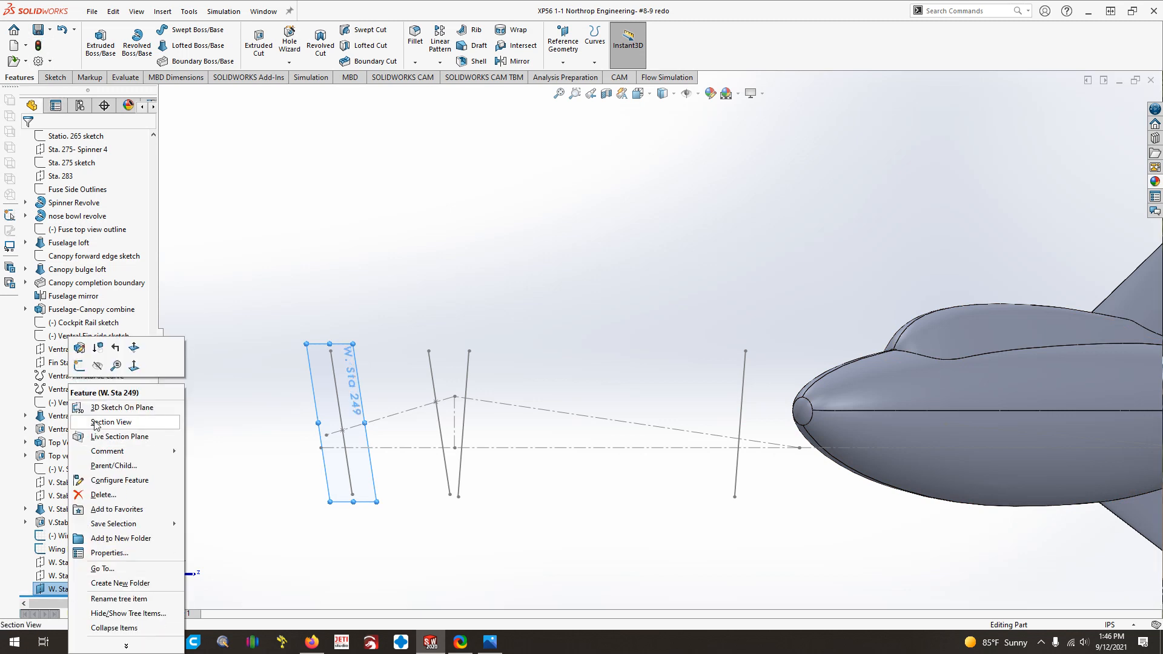
click(347, 539)
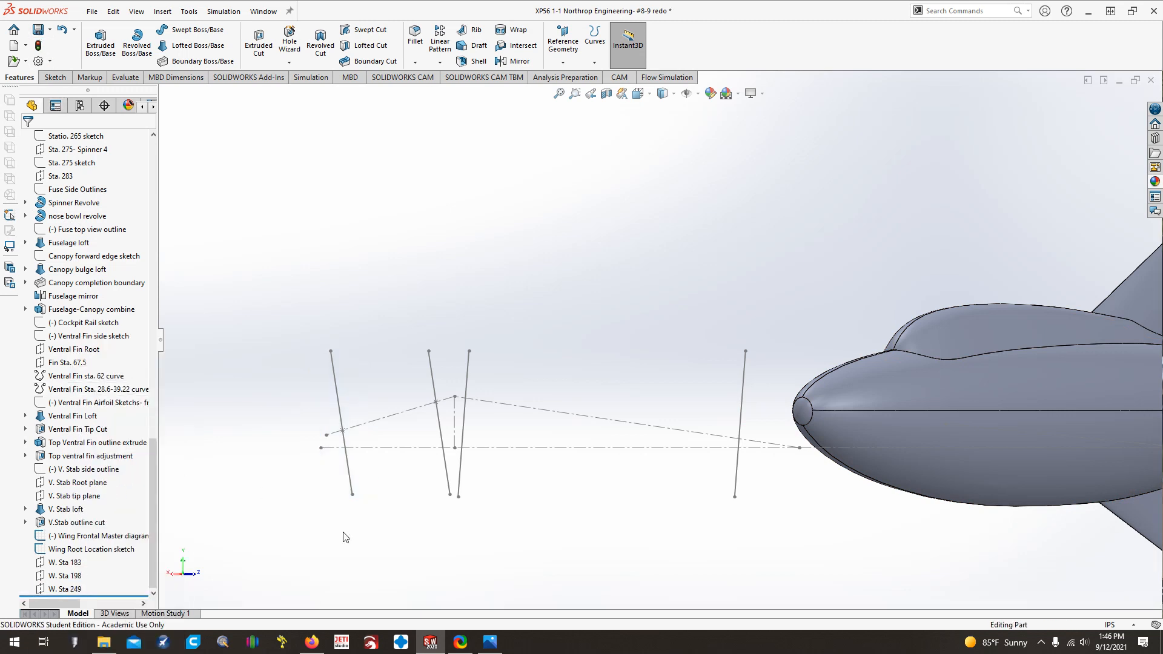
Examine the wing station lines relative to the fuselage from the front, above and the side
key(Right)
key(Right)
key(z)
key(z)
key(Right)
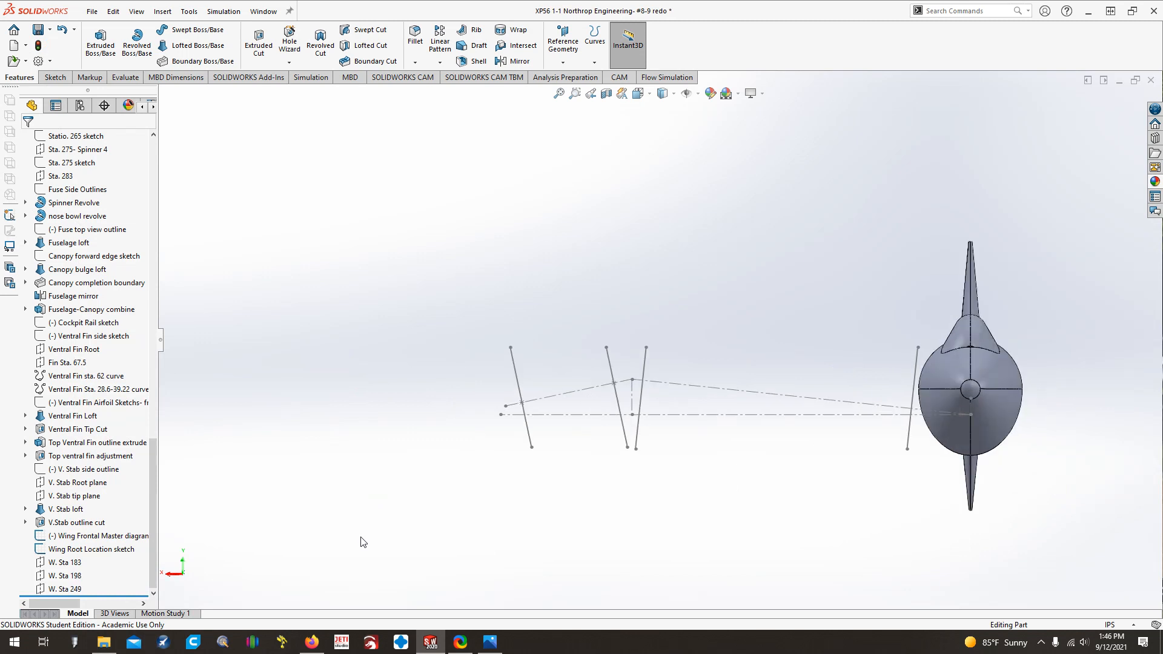
key(Right)
key(Left)
key(ctrl+Left)
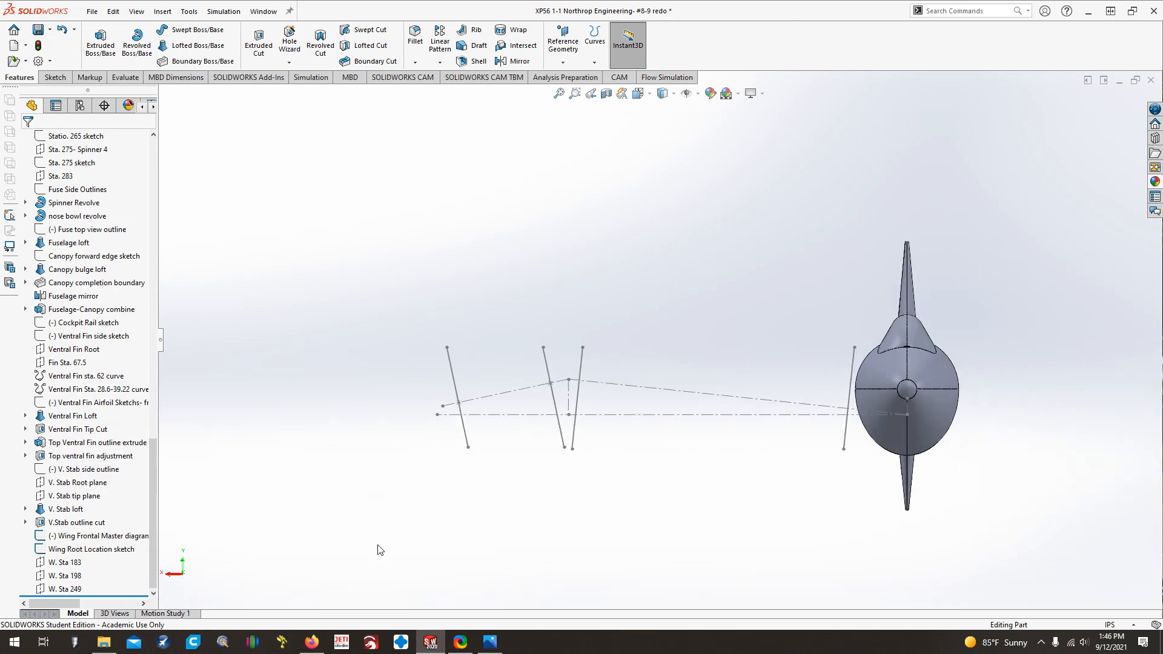
key(Down)
key(Down)
key(Down)
key(Down)
key(Down)
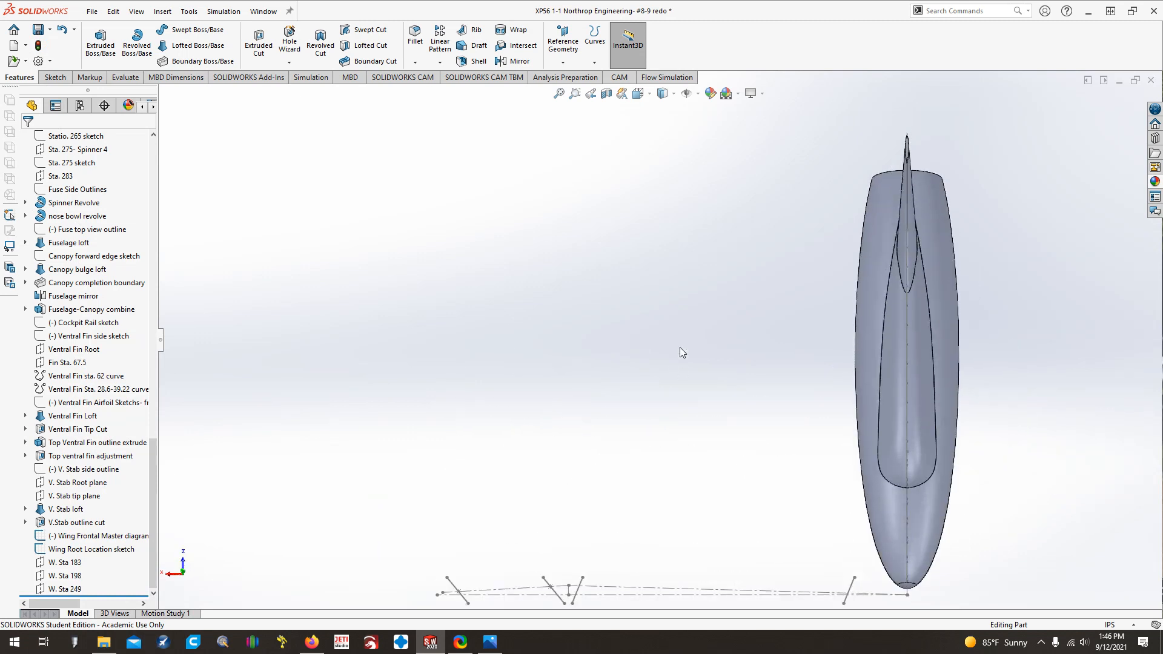
key(Up)
key(Up)
key(Up)
key(Up)
key(Up)
key(Up)
key(Down)
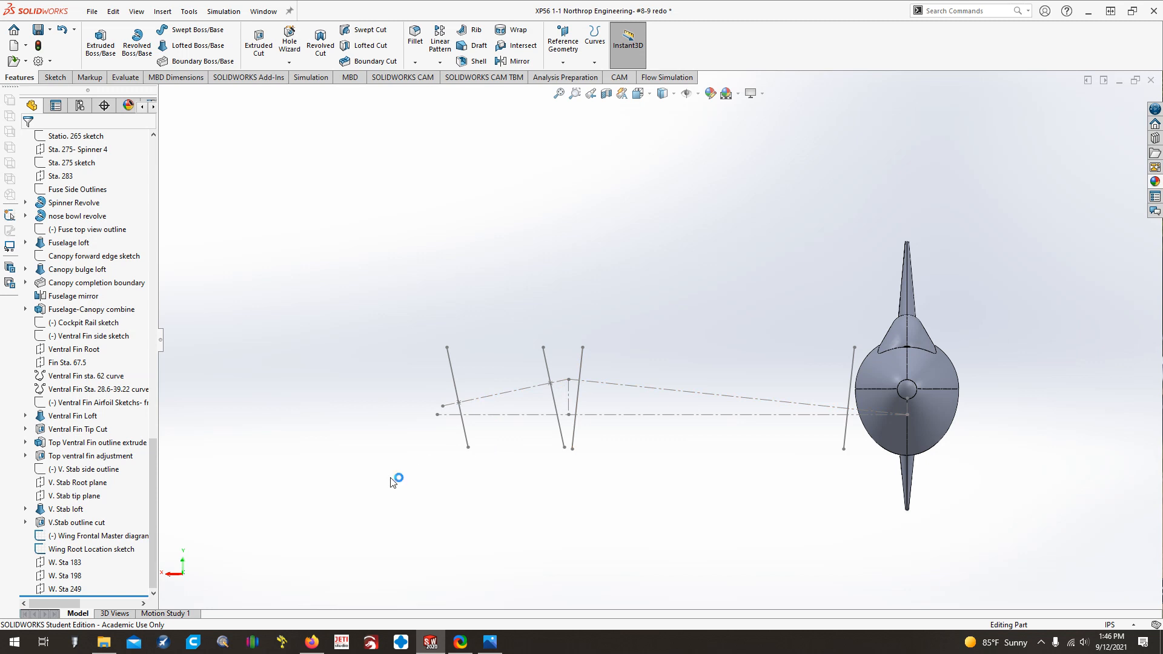
key(Left)
key(Right)
key(Right)
key(Right)
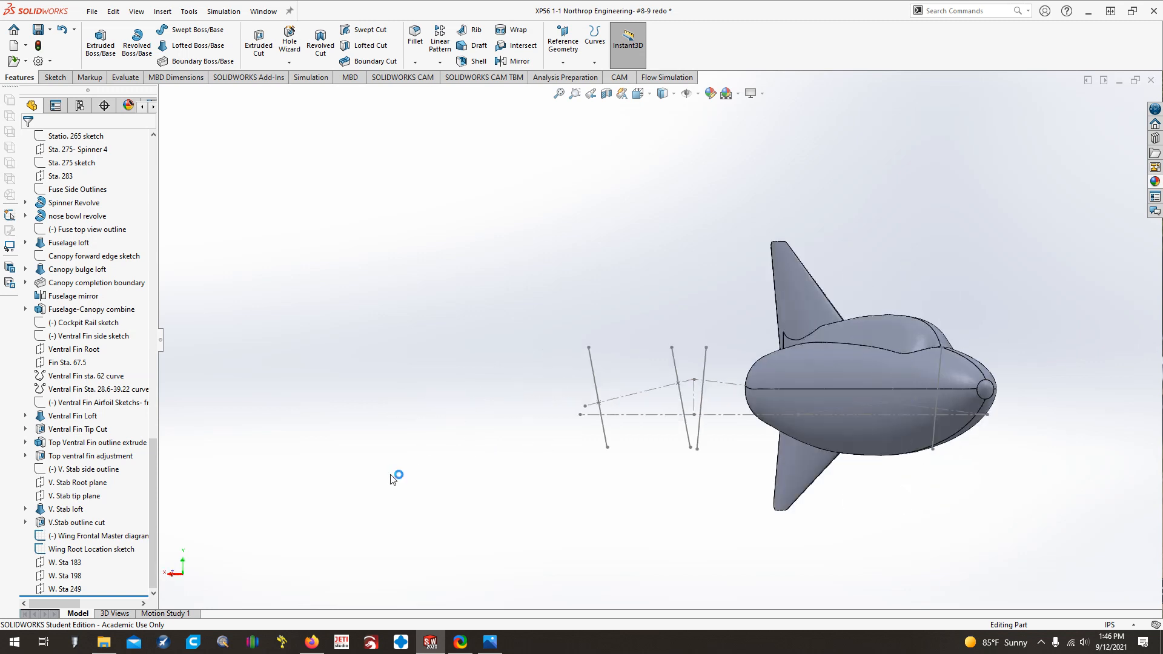
key(Right)
key(Right)
key(Right)
key(Right)
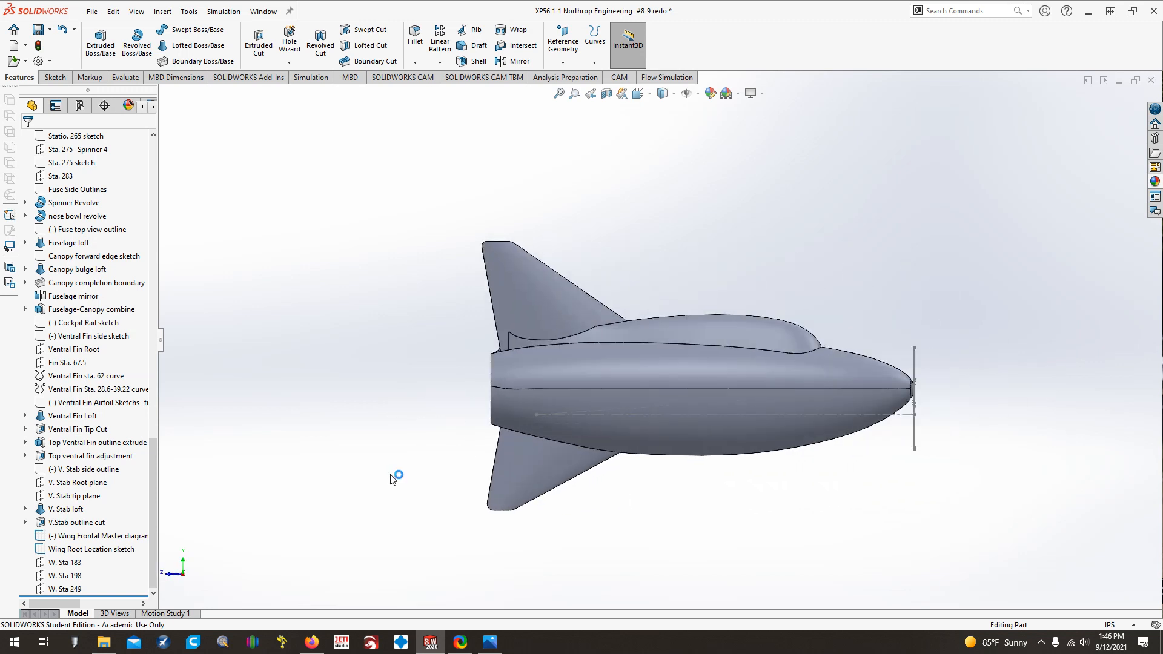
key(Left)
key(Left)
key(Left)
key(Left)
key(Left)
key(Left)
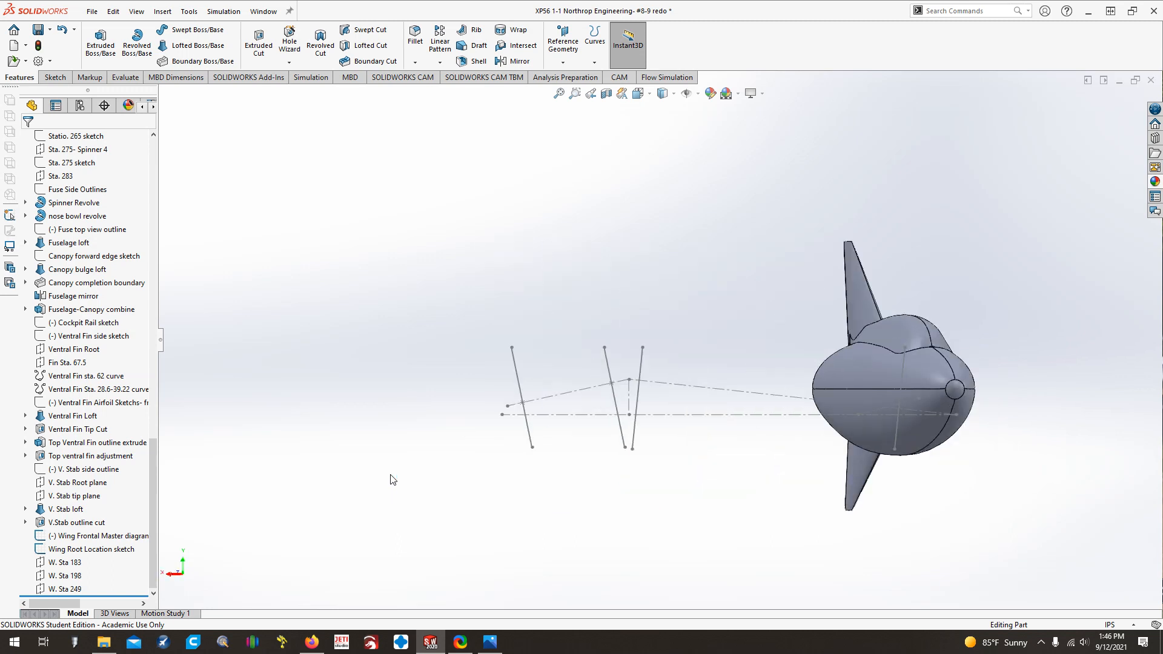
key(Left)
key(Right)
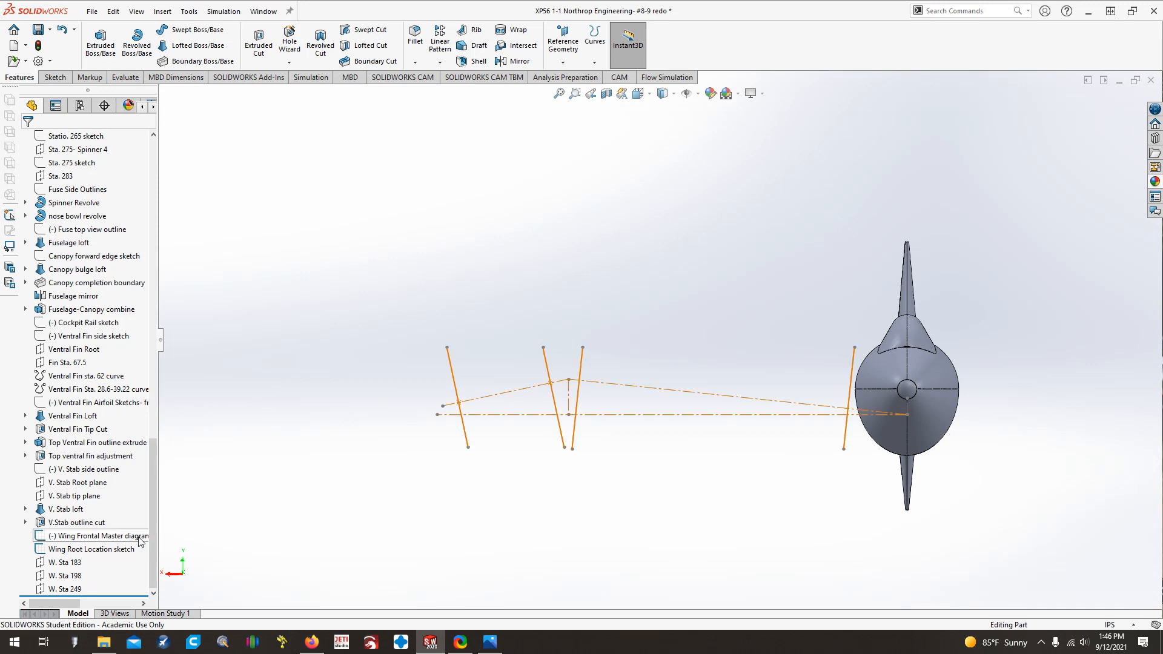
drag(153, 533, 161, 604)
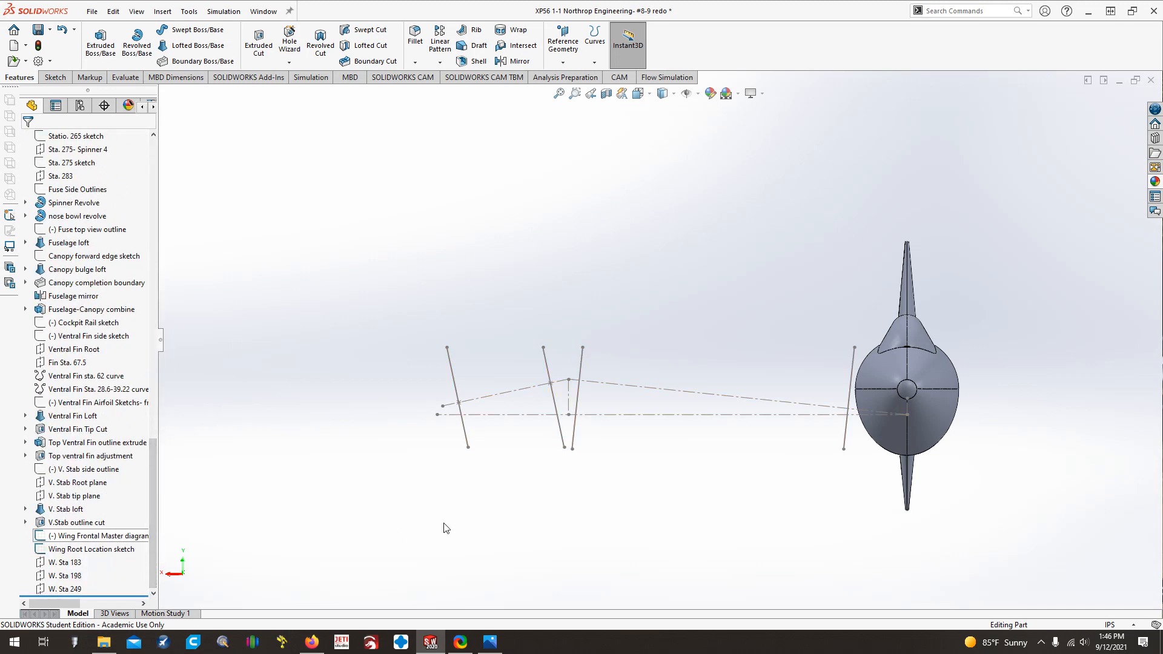
Start a Curve Through XYZ Points, and in File Explorer open the Wing Coordinate Data folder inside Northrop Engineering data
key(Left)
key(Left)
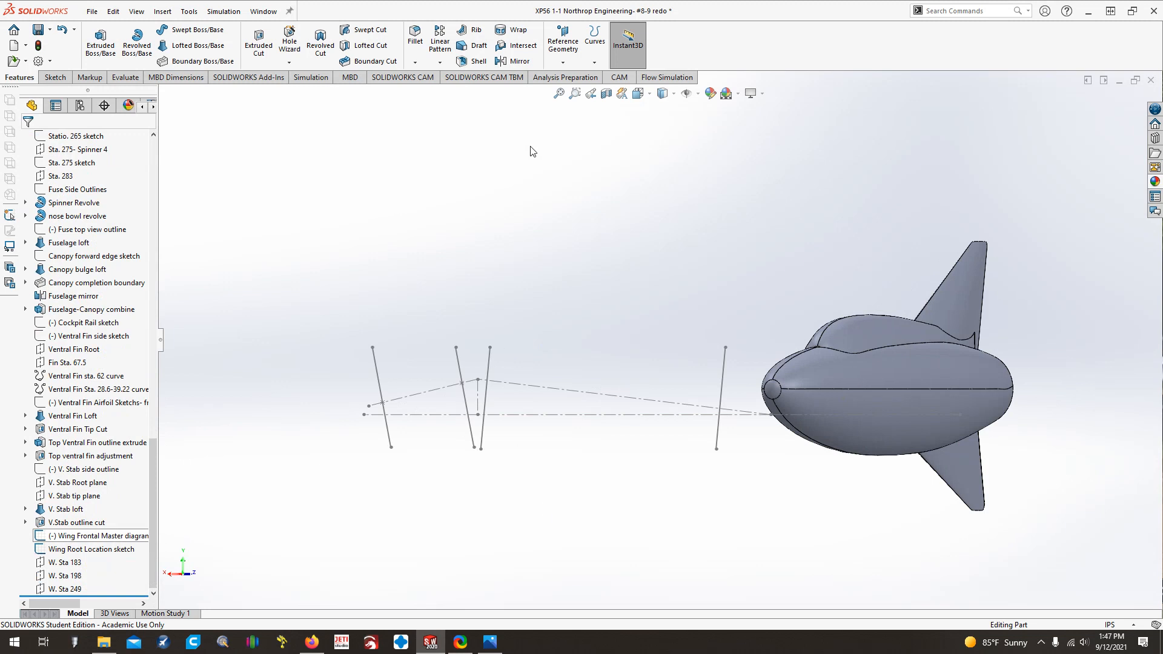
click(591, 43)
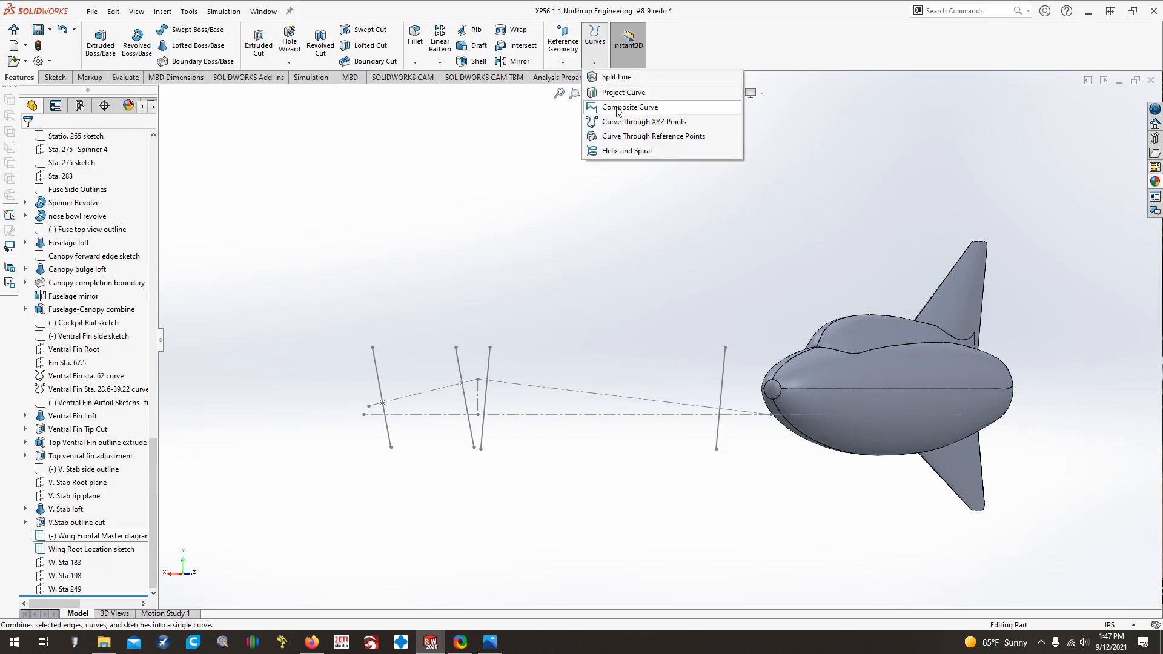
click(612, 121)
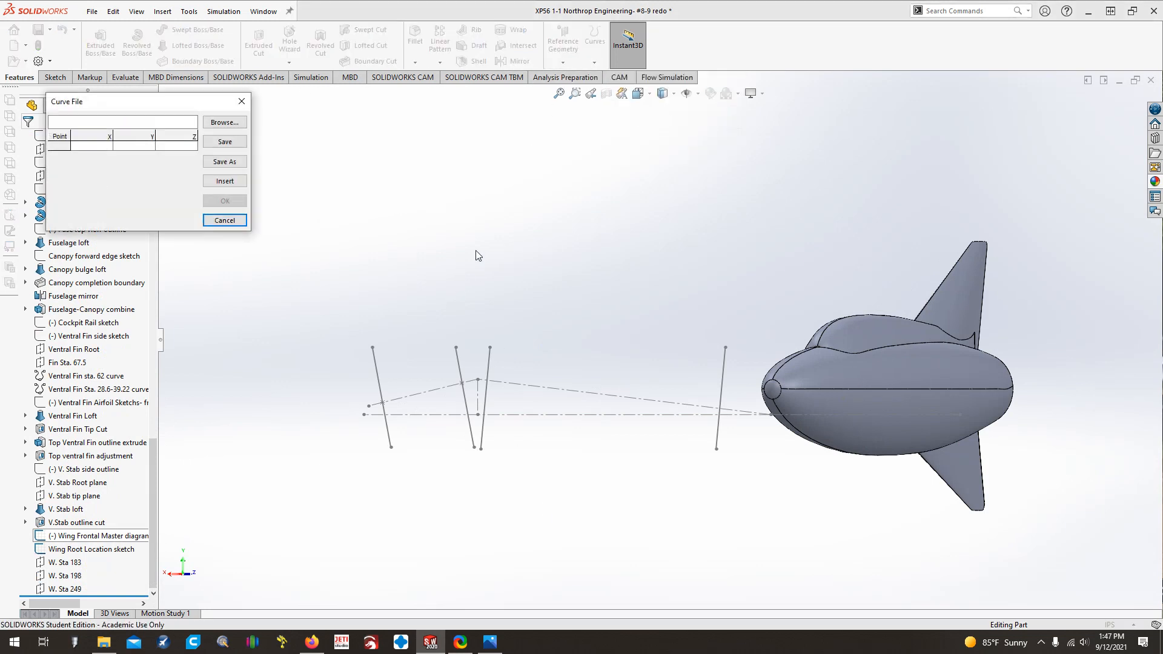
click(104, 642)
drag(261, 21, 558, 62)
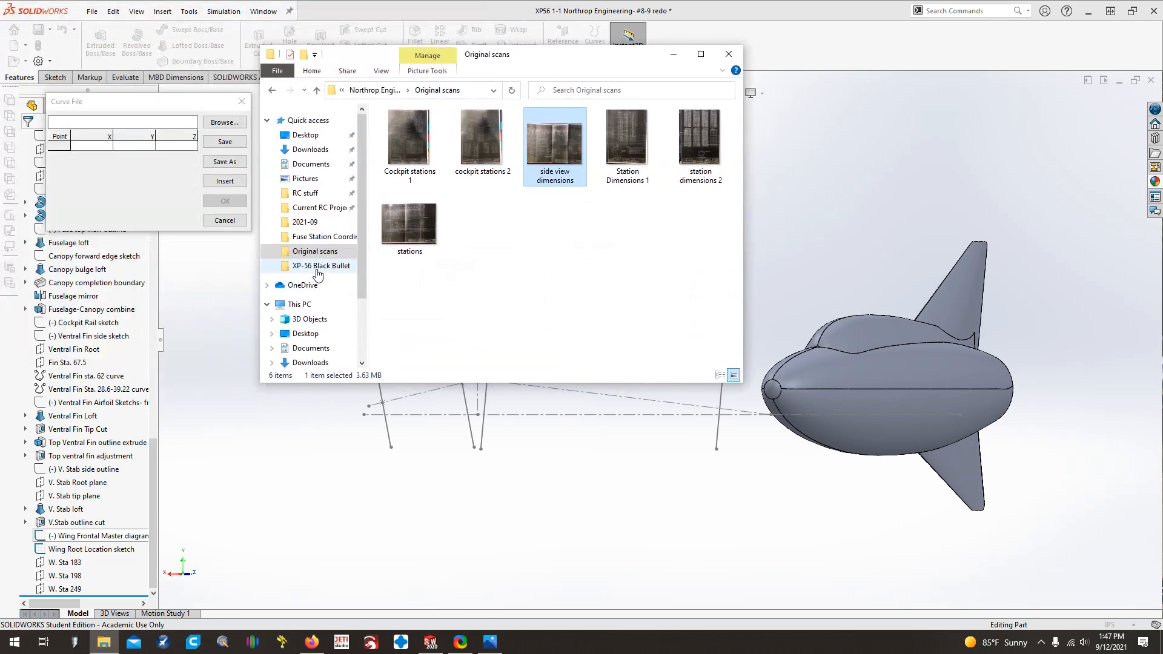
click(317, 266)
double_click(441, 129)
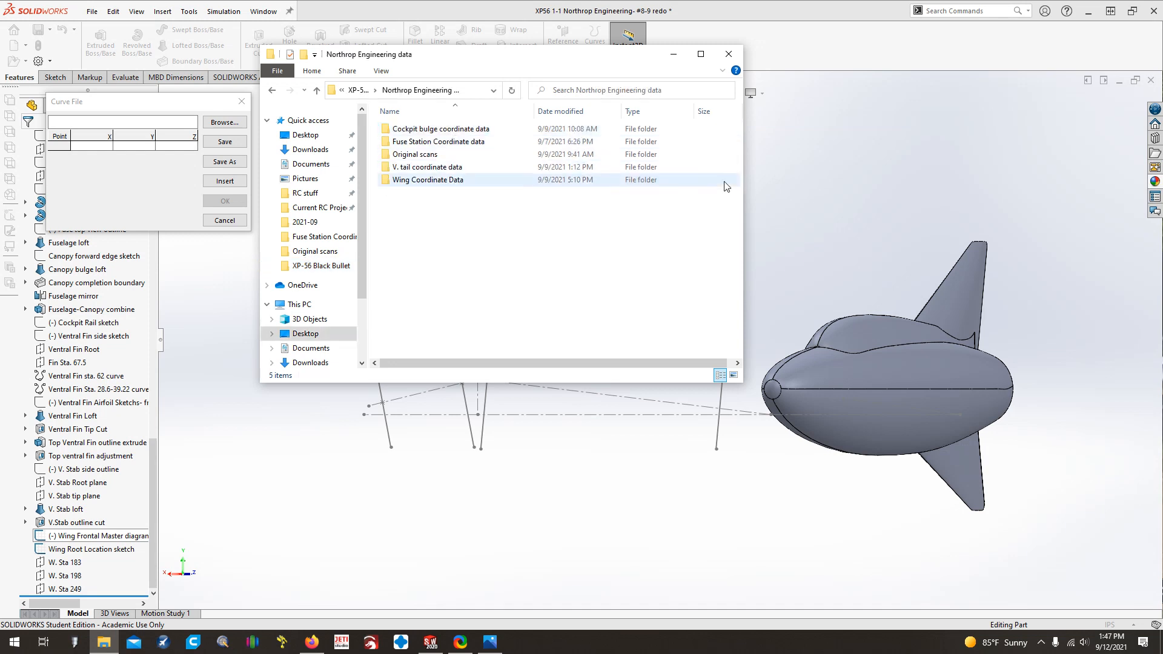
drag(743, 188, 855, 187)
double_click(466, 180)
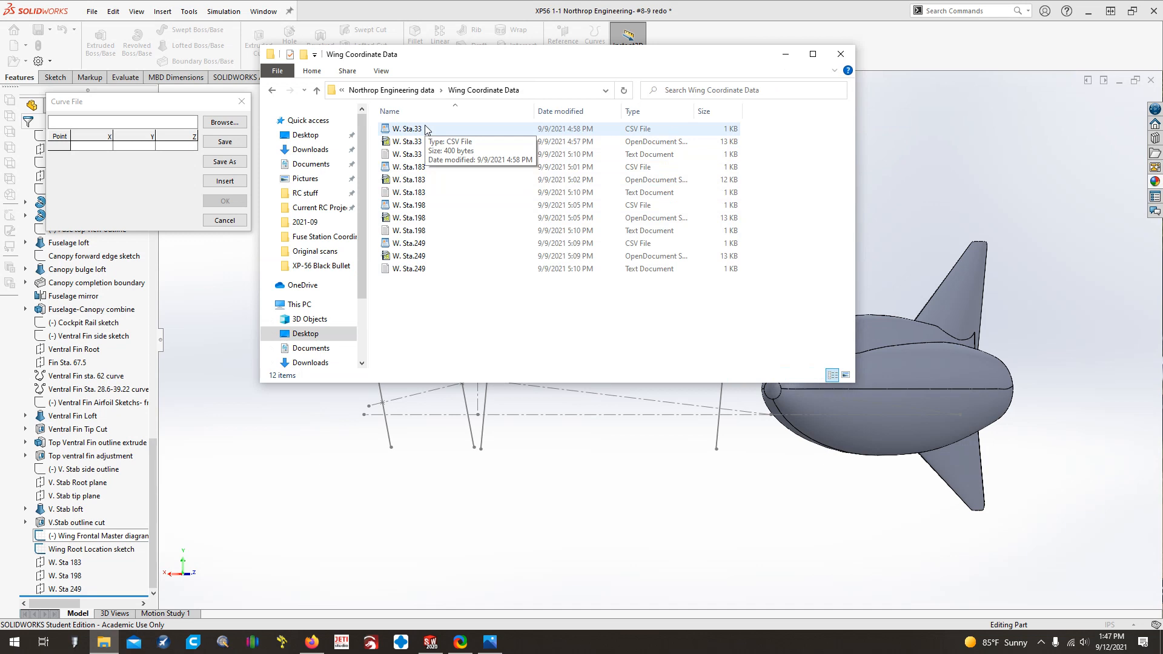
Open the W. Sta.33 text document to review its airfoil coordinate columns, and close it along with the folder window
double_click(414, 154)
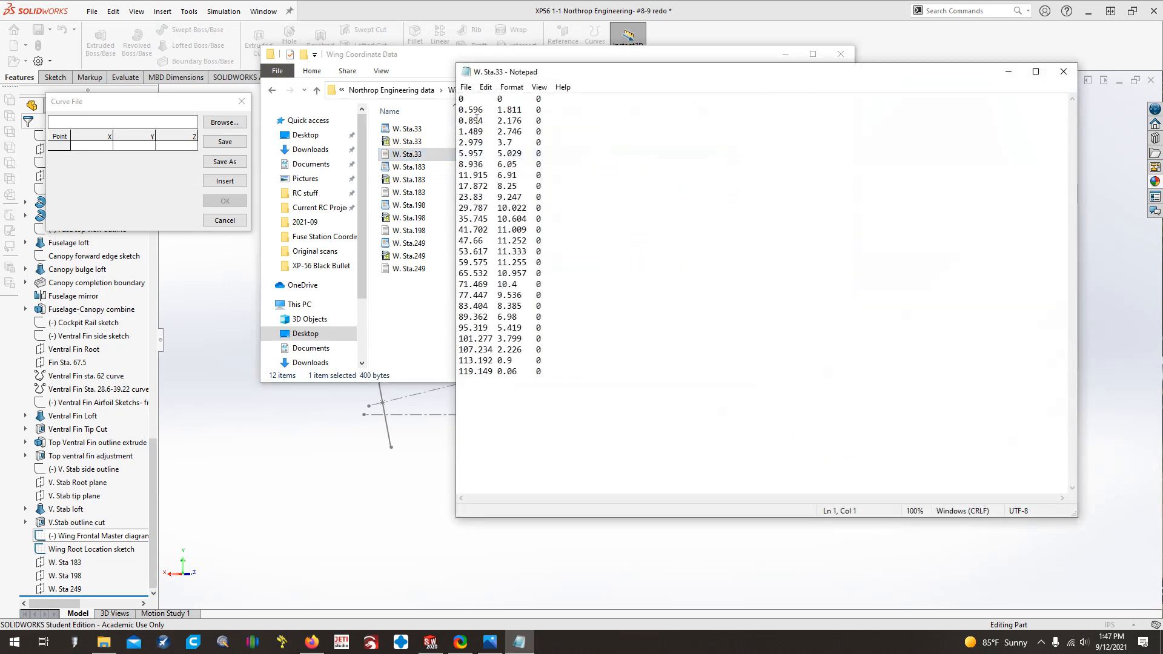
drag(615, 73, 614, 88)
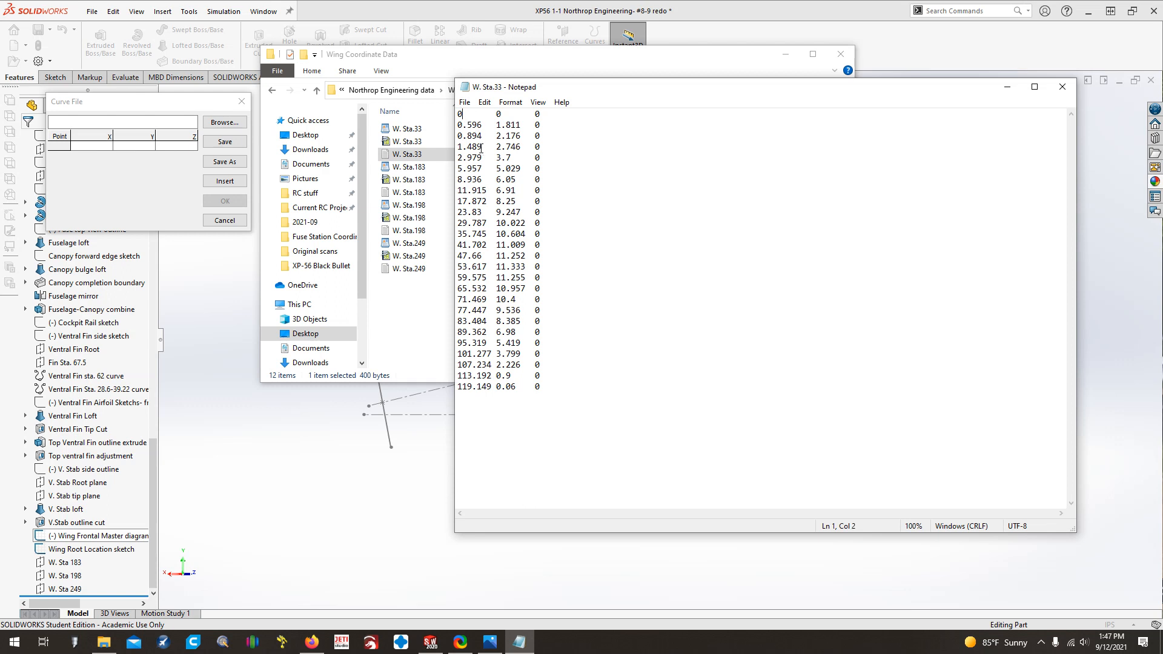
drag(636, 101, 588, 88)
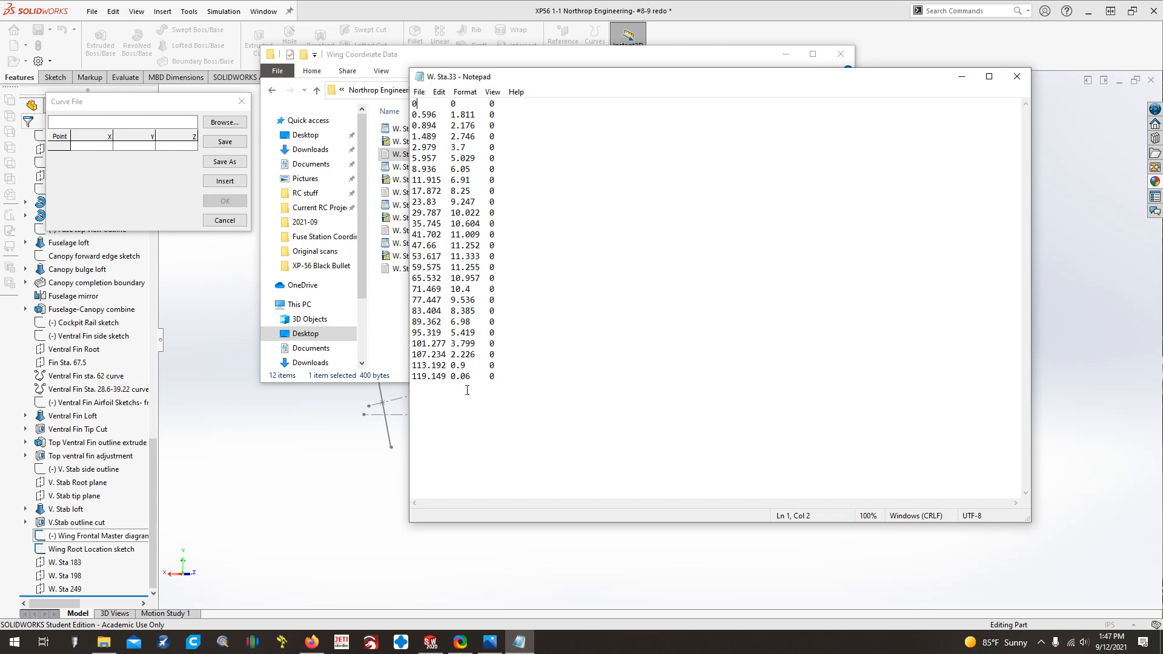
click(1017, 77)
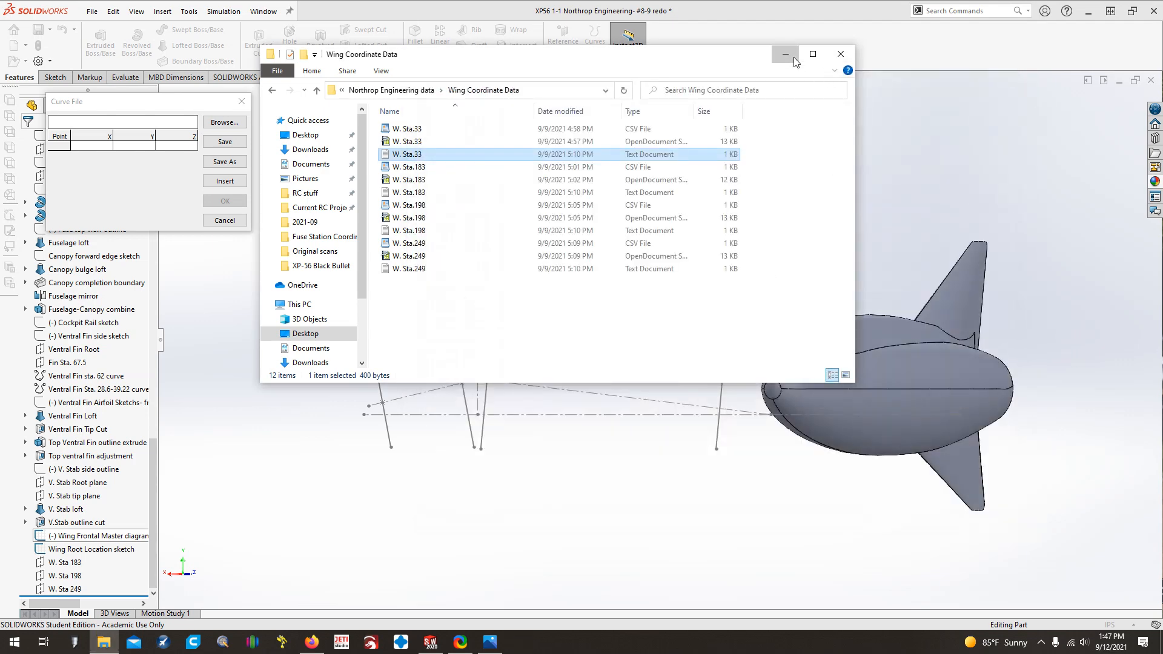
click(849, 47)
Load the W. Sta.33 text file from the Wing Coordinate Data folder as the curve's XYZ points
click(224, 121)
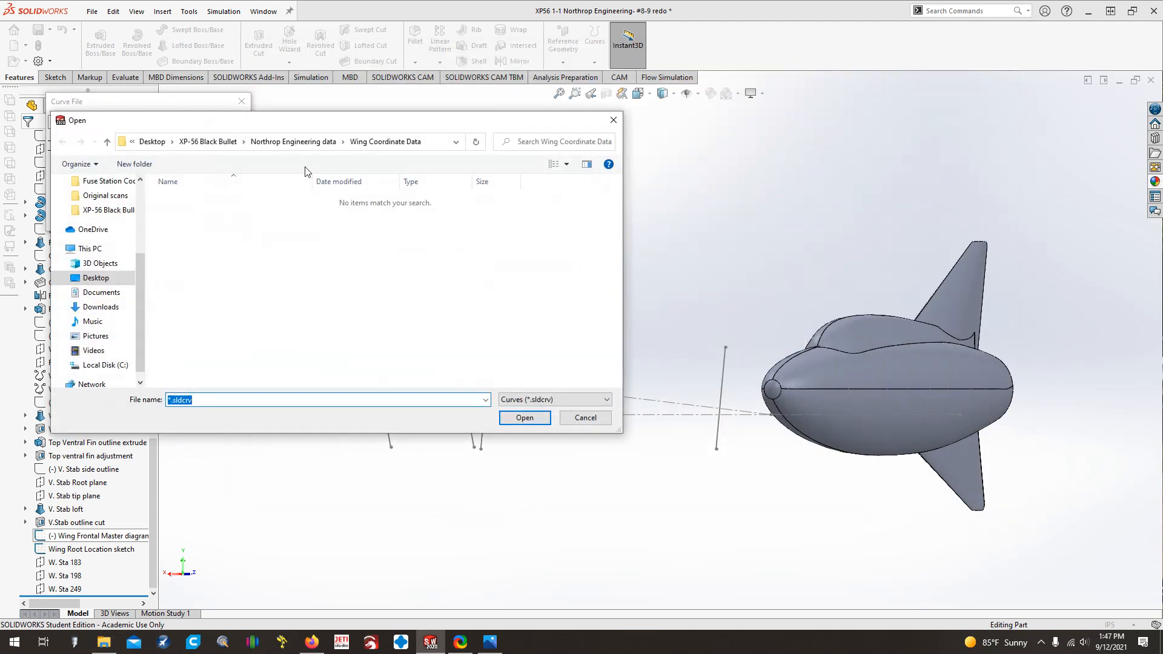
click(555, 399)
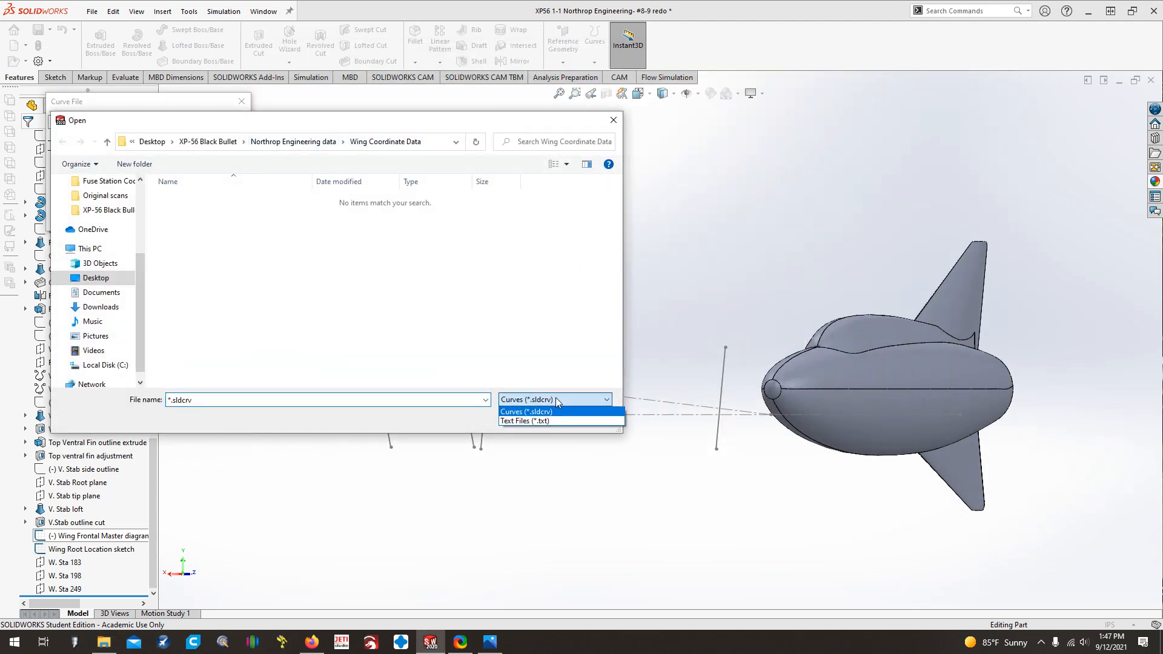
click(555, 421)
click(185, 200)
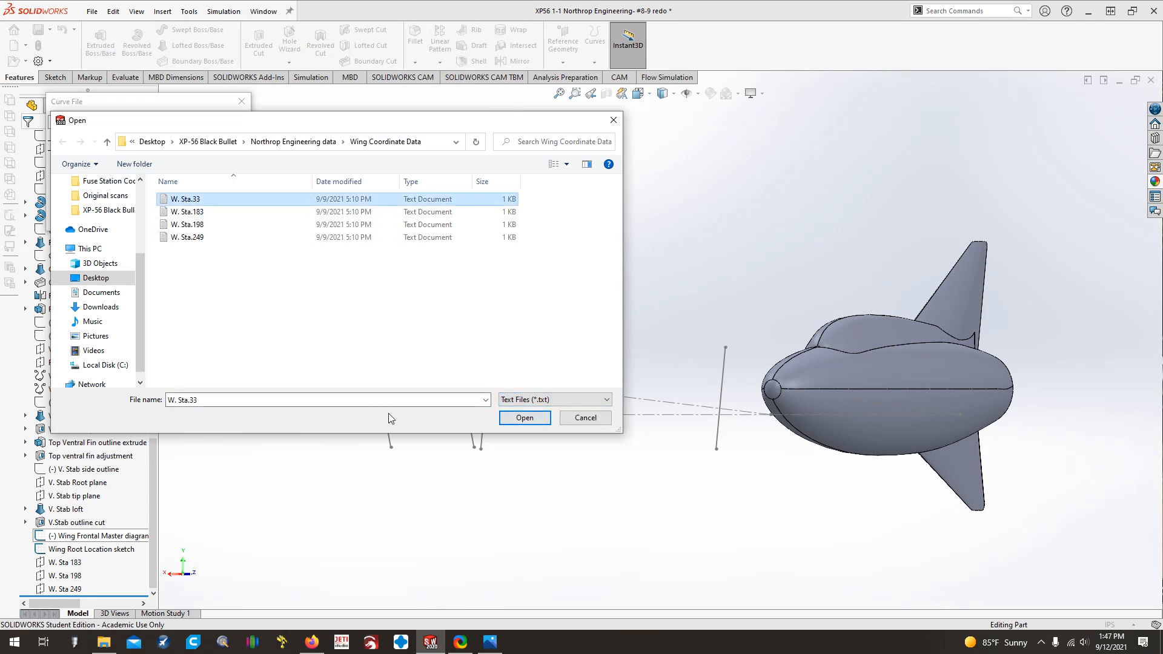
click(522, 418)
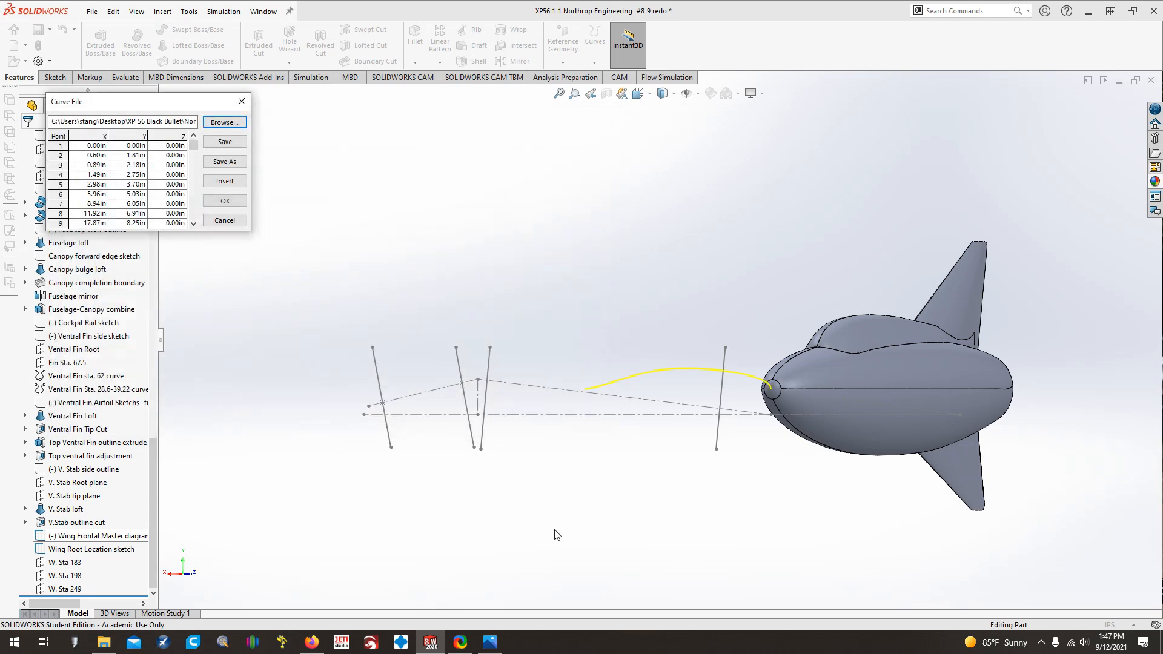
Examine the previewed airfoil curve from the front and the final coordinate points in the curve's table
mouse_move(195, 146)
mouse_down()
mouse_move(190, 212)
mouse_move(195, 145)
mouse_up()
key(Tab)
click(673, 350)
middle_drag(662, 361, 789, 373)
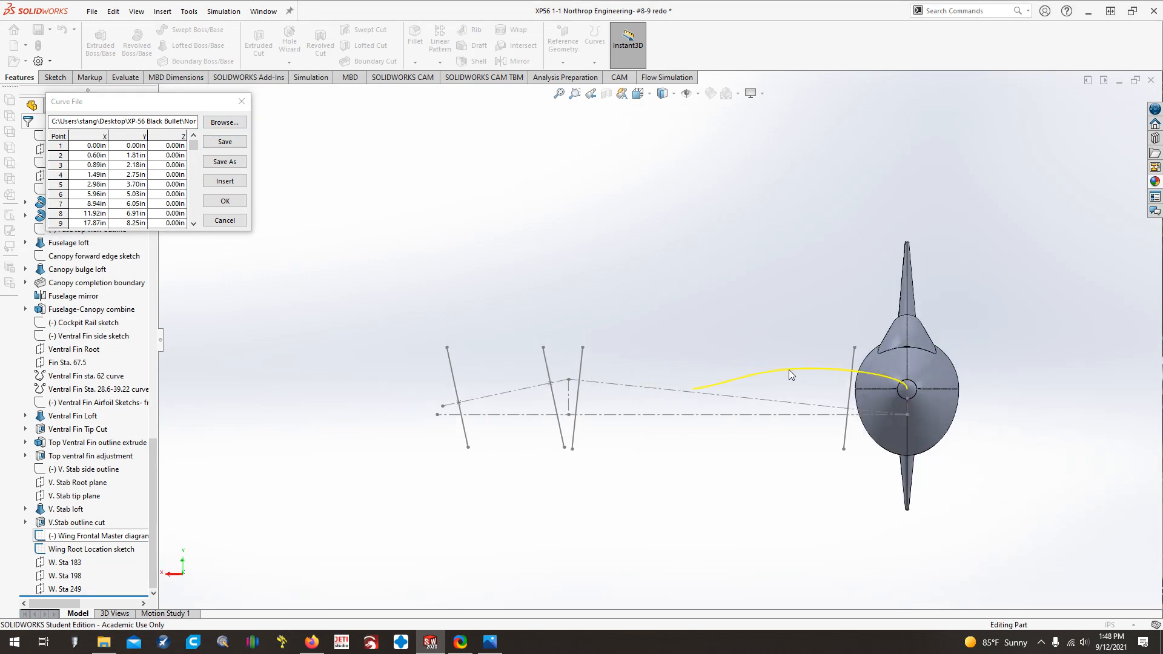
ctrl+middle_drag(752, 429, 690, 429)
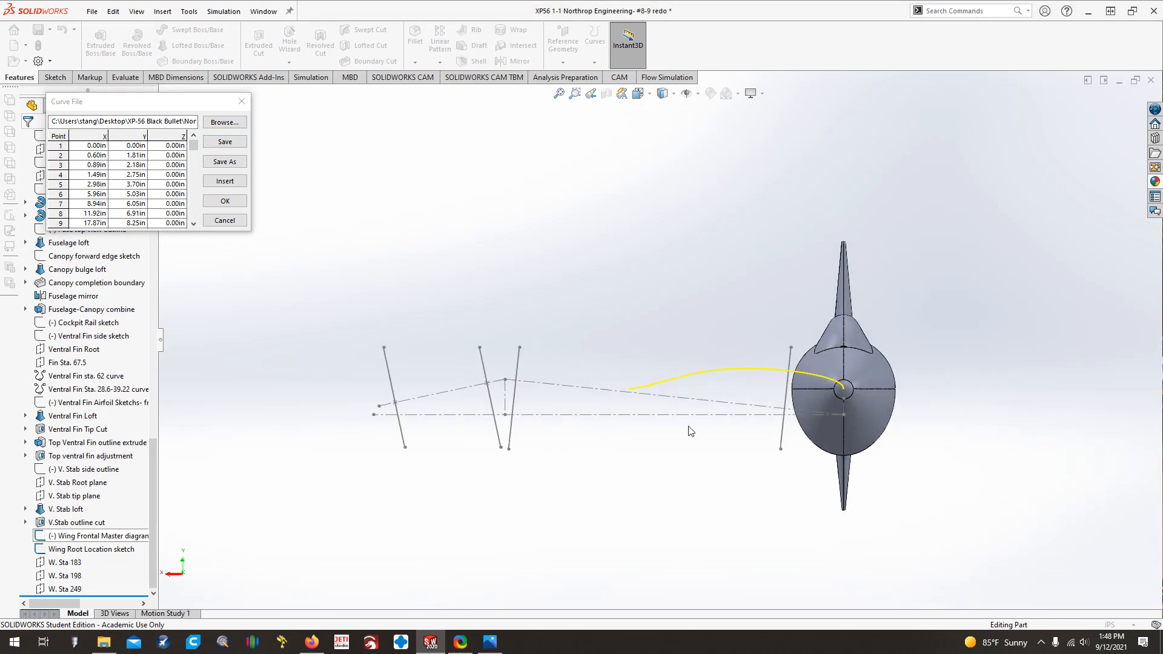
scroll(659, 394, down, 3)
scroll(663, 385, down, 3)
drag(195, 146, 195, 214)
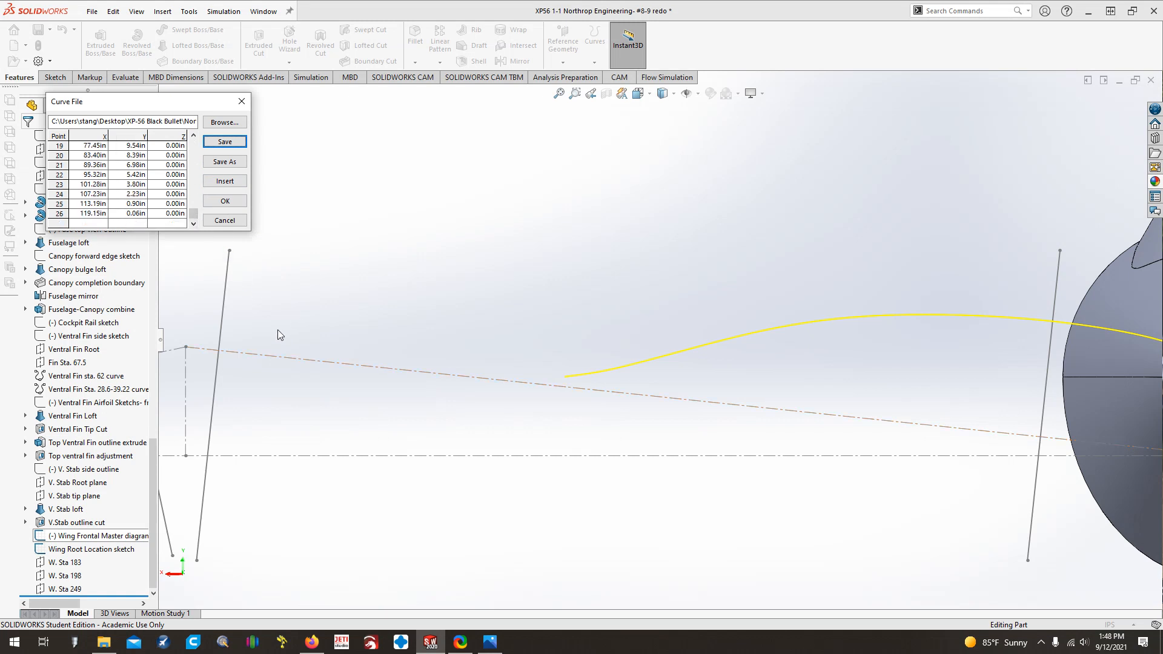
key(shift+Tab)
key(shift+Tab)
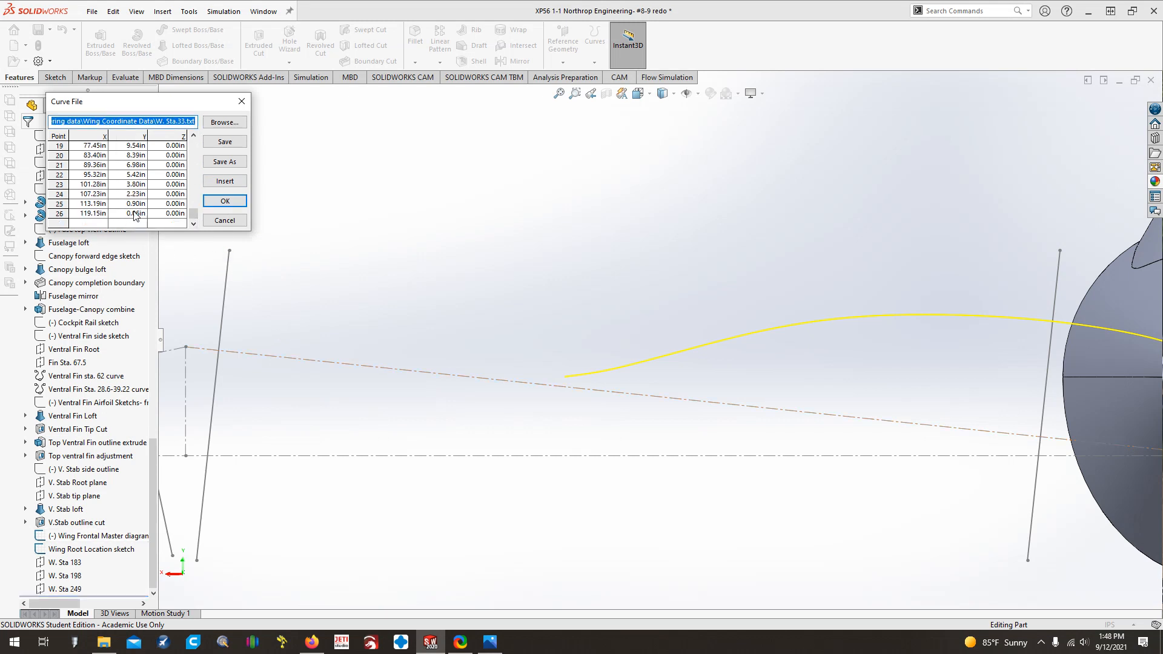
click(136, 215)
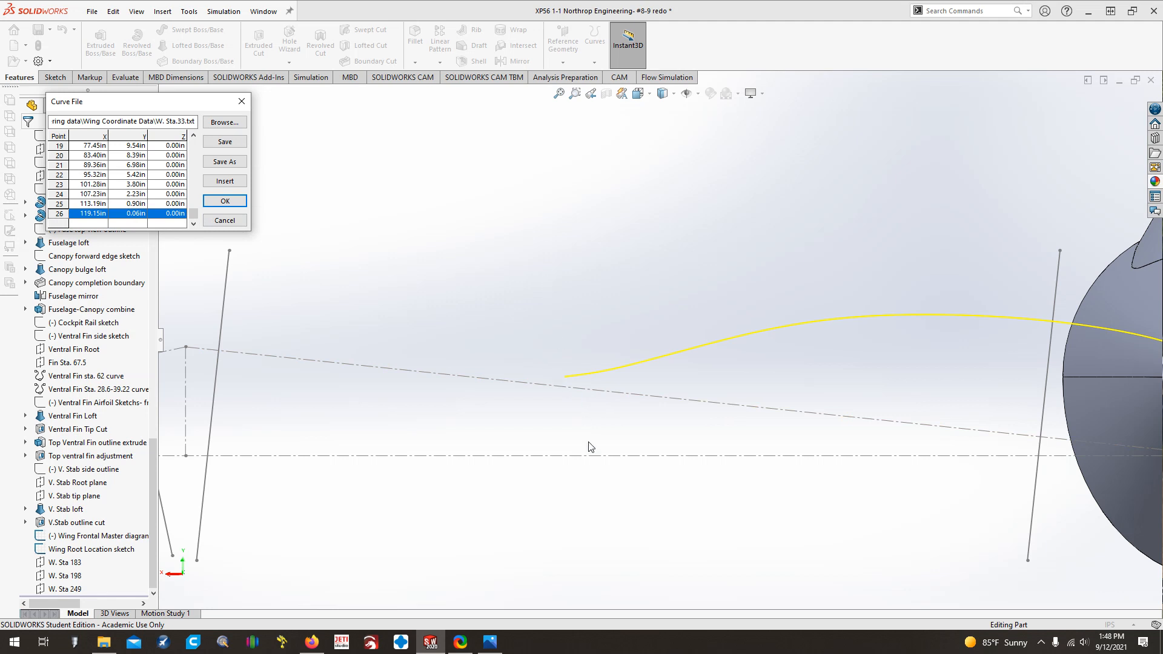
Accept the loaded W. Sta.33 points to create the upper airfoil curve
click(535, 361)
key(ctrl+Left)
key(ctrl+Left)
key(ctrl+Left)
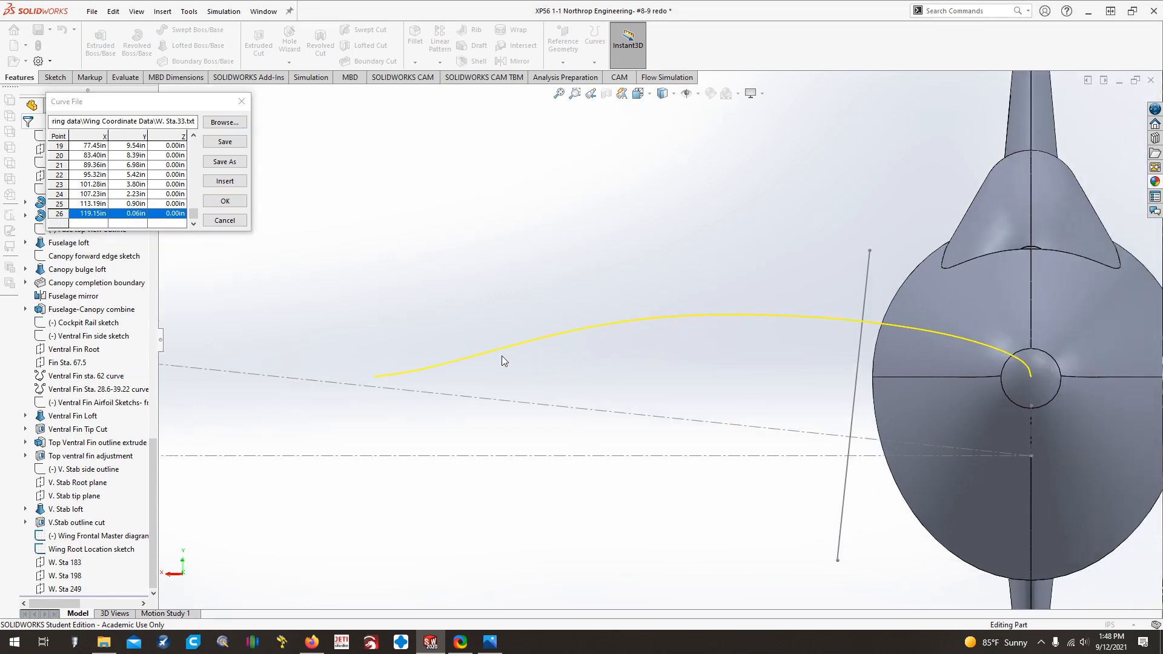
key(ctrl+Right)
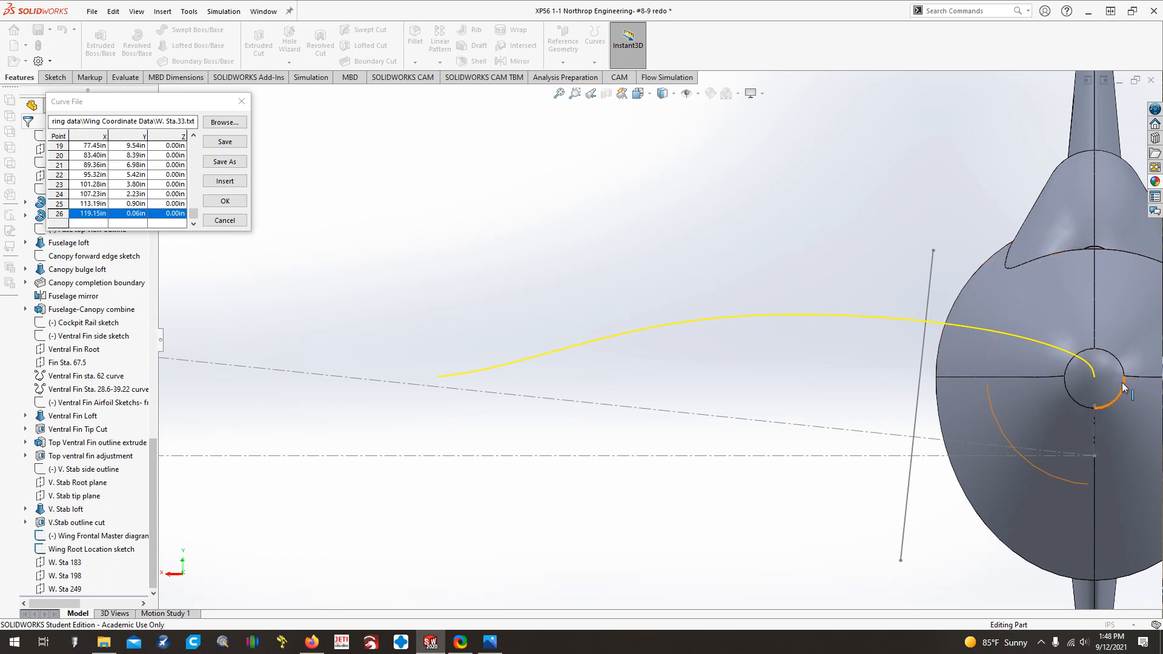
click(225, 201)
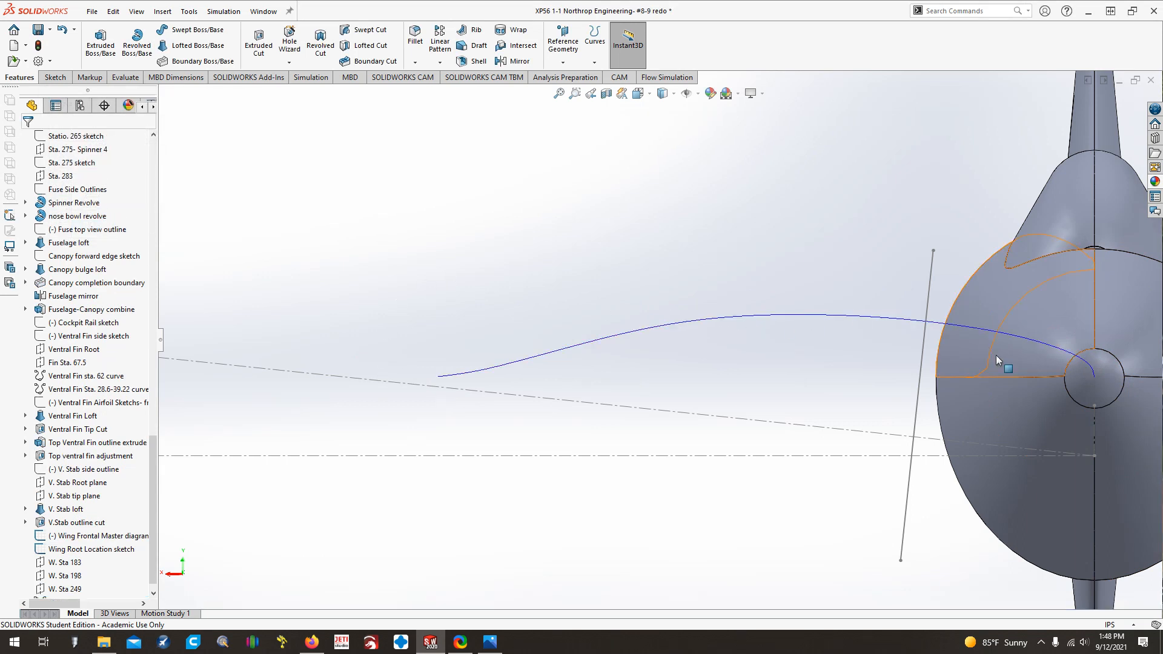
Start a new sketch on the Front Plane-Sta. 0 plane
key(ctrl+Left)
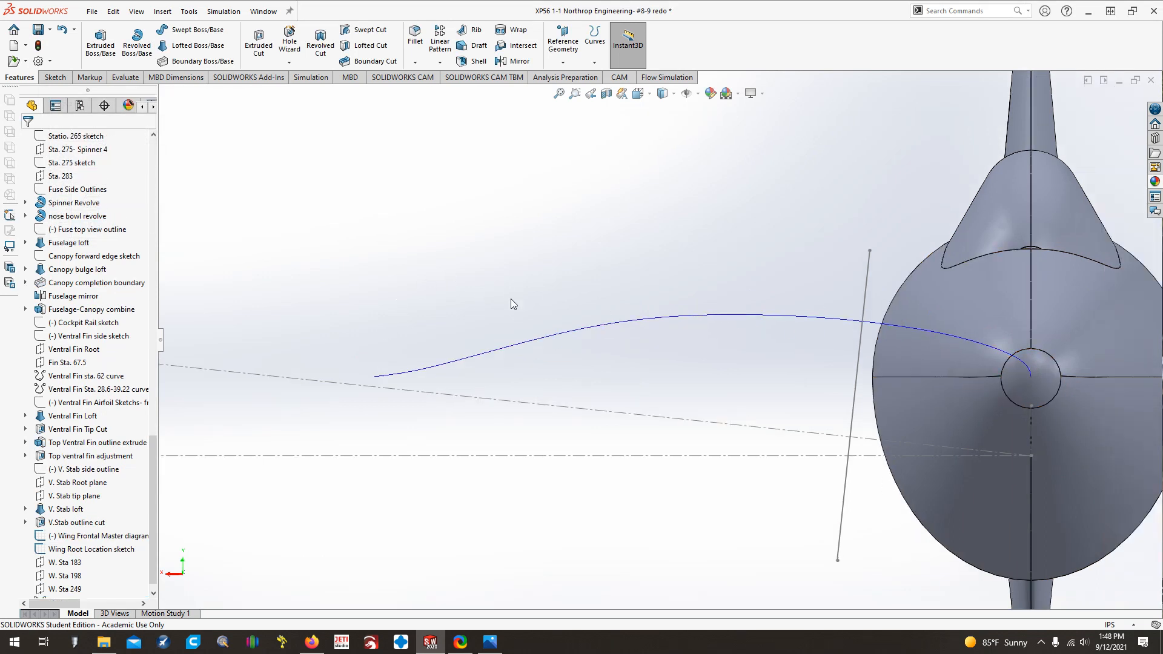
scroll(571, 314, up, 1)
scroll(570, 315, down, 1)
scroll(570, 315, up, 1)
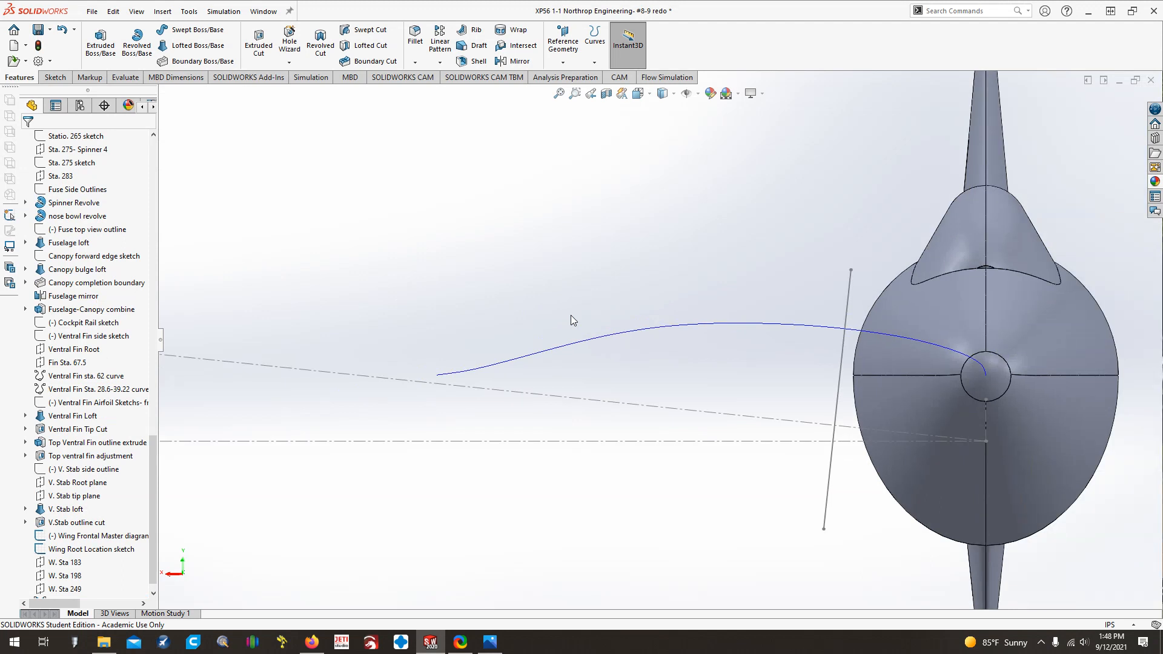
key(ctrl+Left)
key(ctrl+Up)
scroll(570, 315, up, 1)
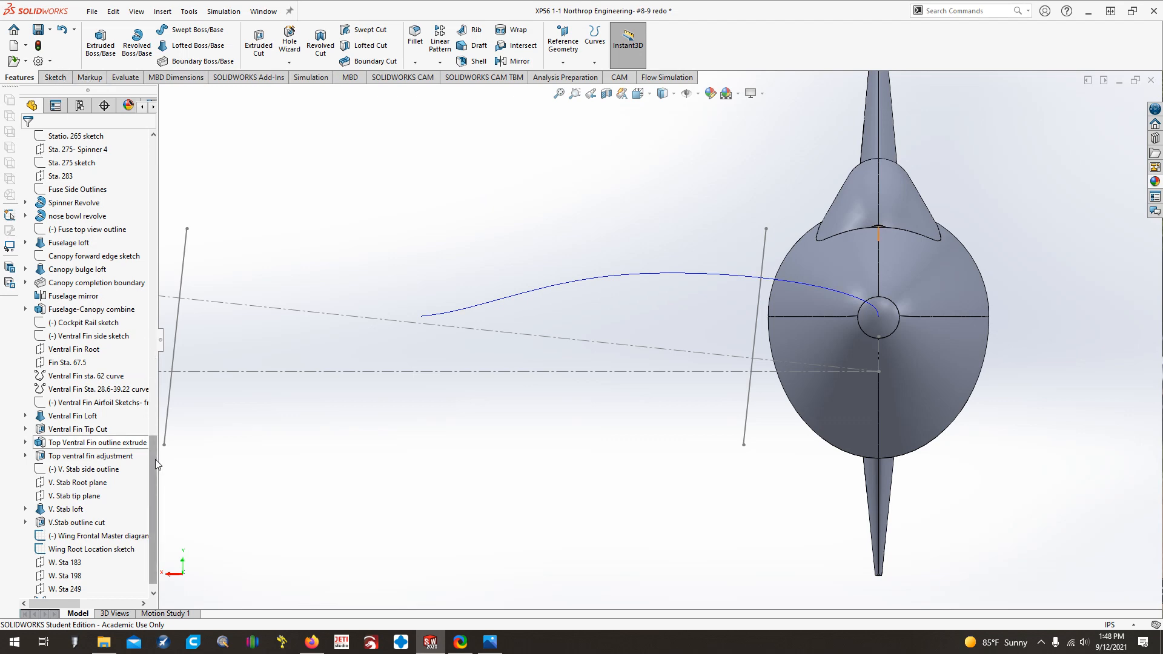
drag(150, 381, 147, 154)
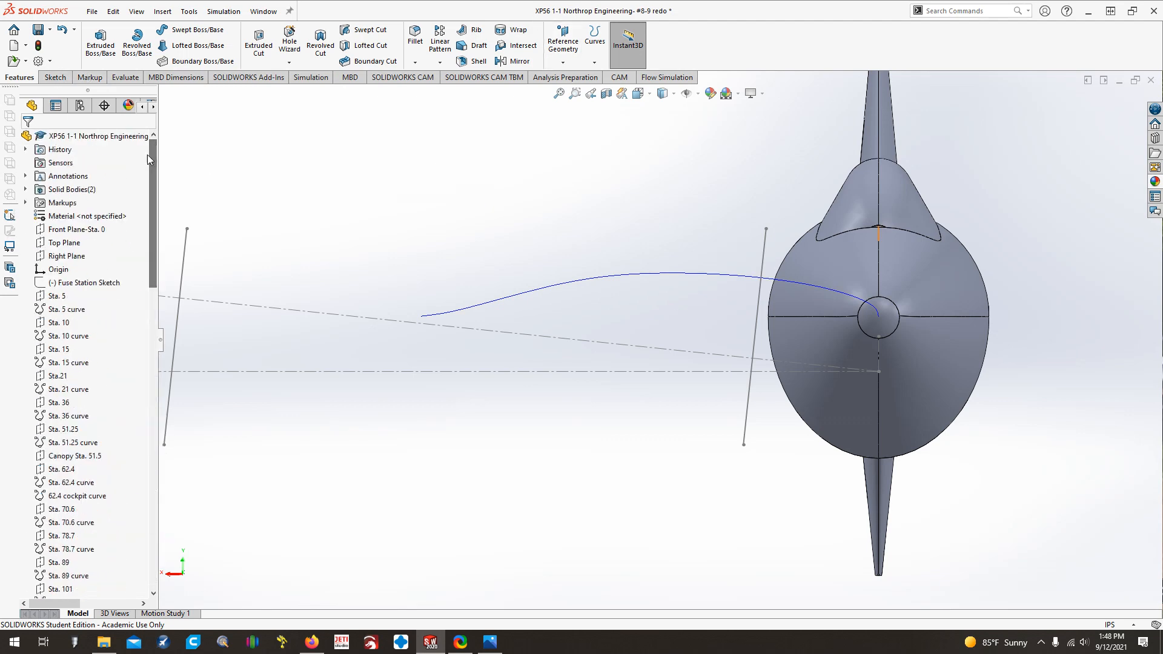
click(67, 256)
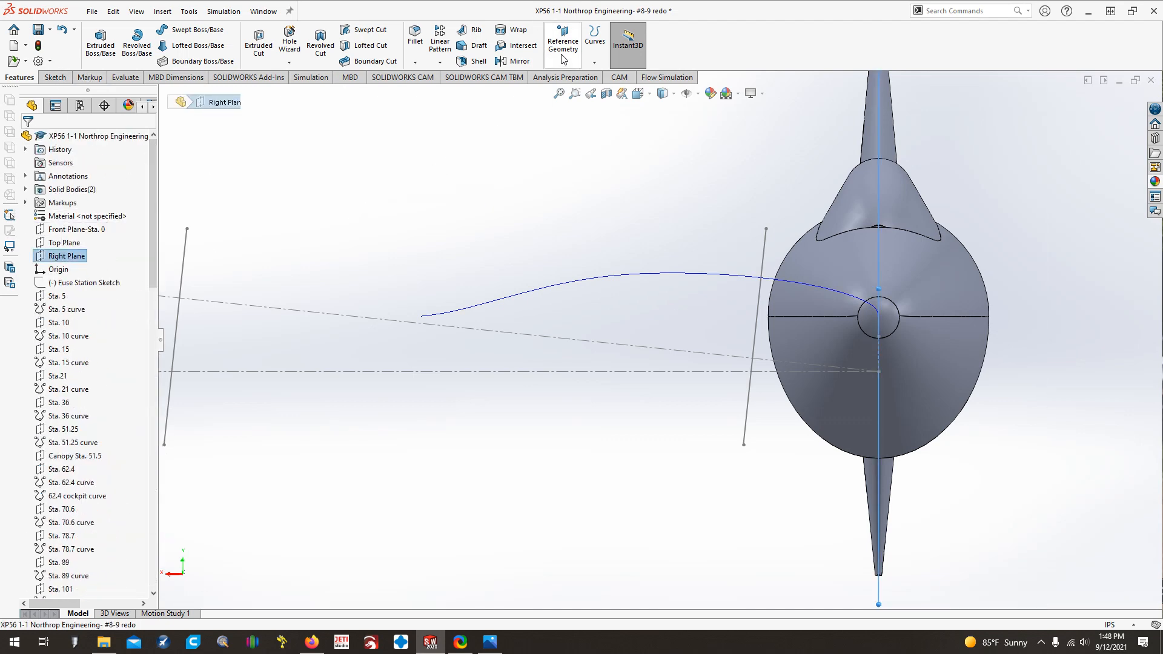
click(66, 230)
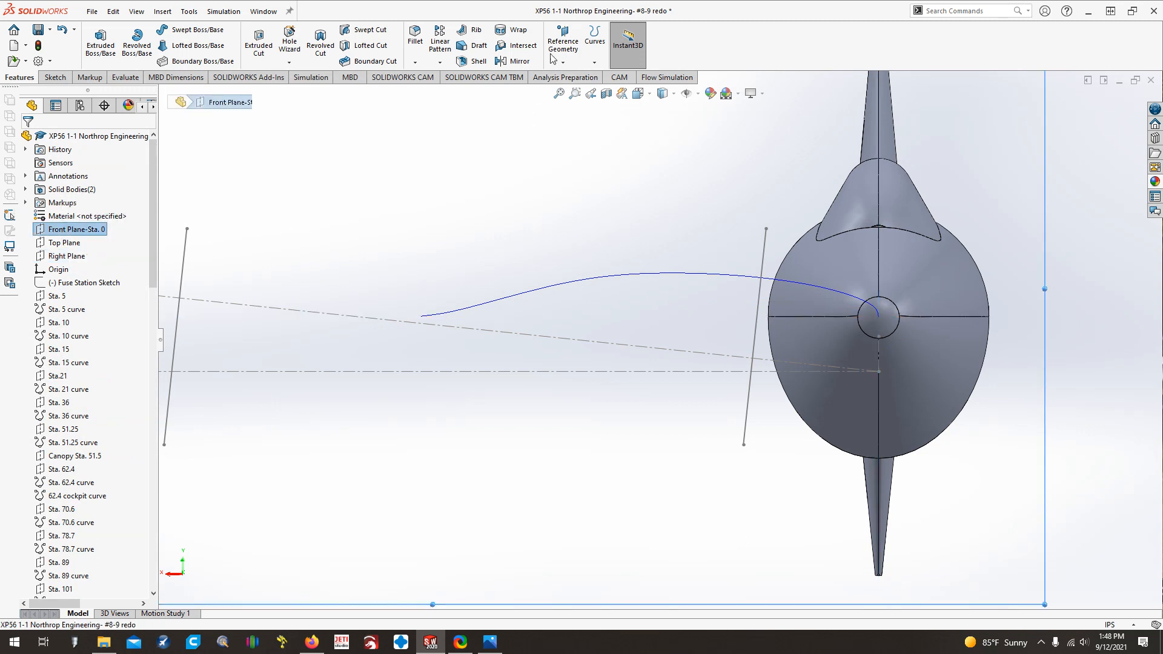
click(59, 79)
click(95, 42)
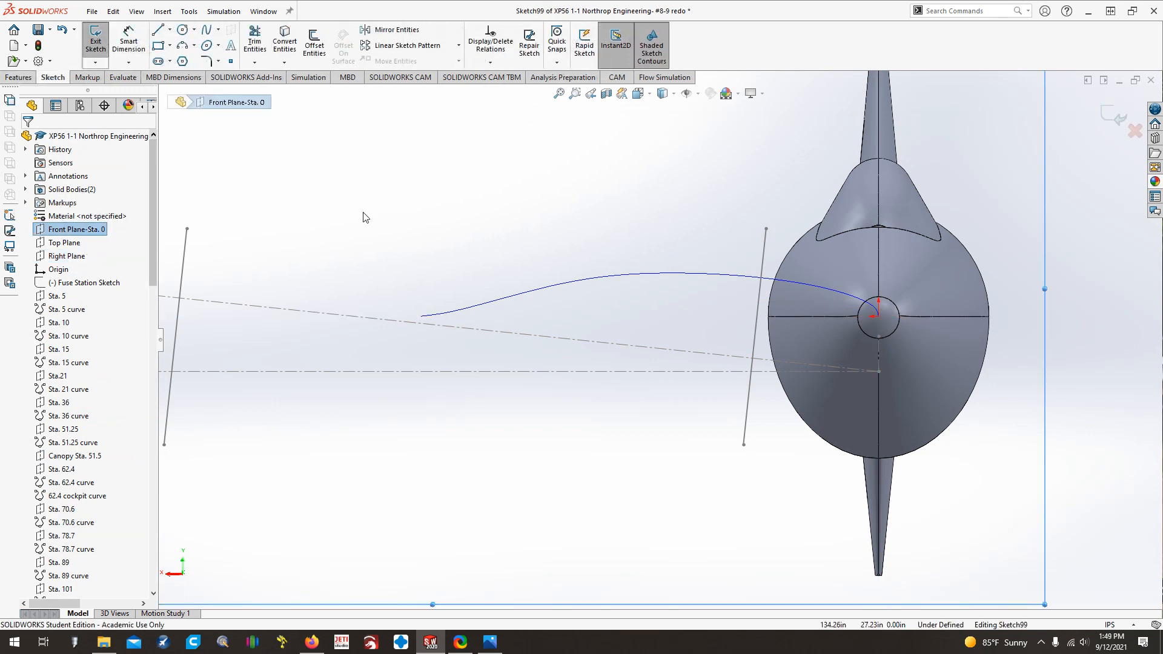
Convert the imported airfoil curve into a sketch entity with Convert Entities
click(284, 43)
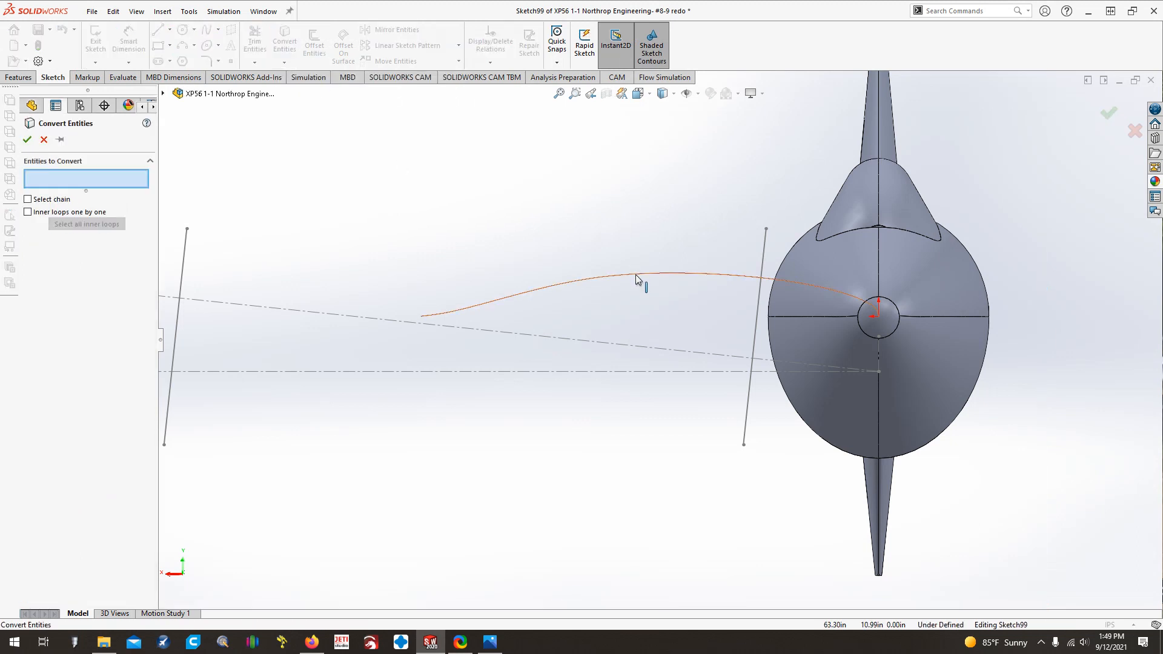
click(636, 273)
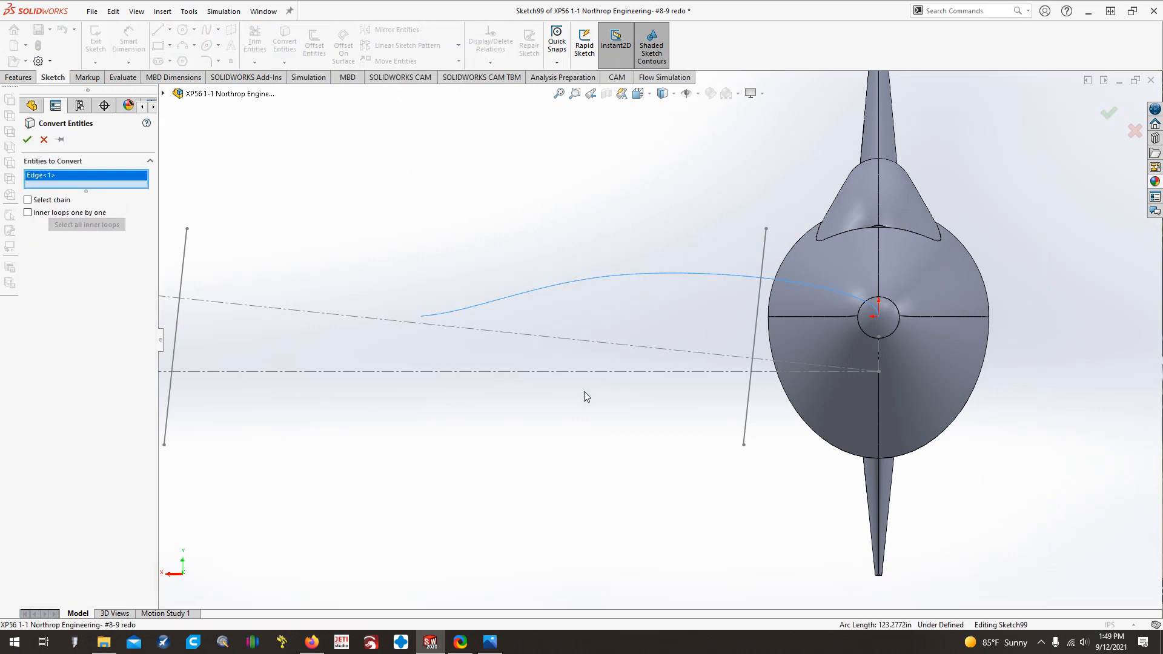
click(26, 140)
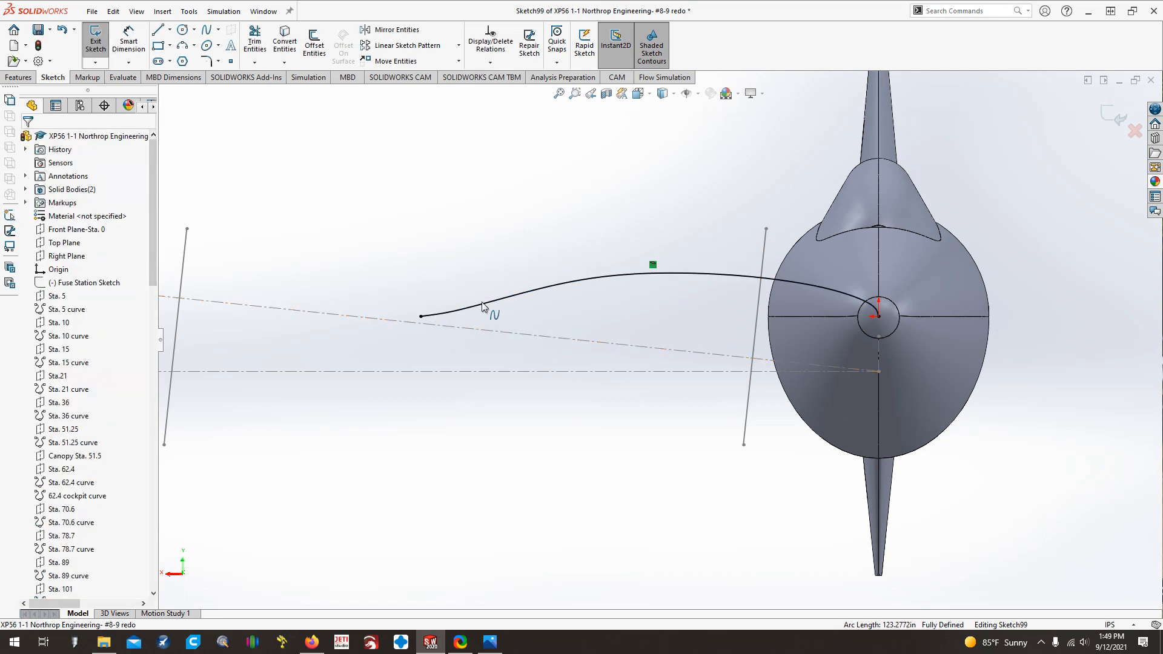
Sketch a vertical line about 48.5 in long down from the curve's trailing end and a horizontal line about 159.5 in long from the origin past it
click(158, 29)
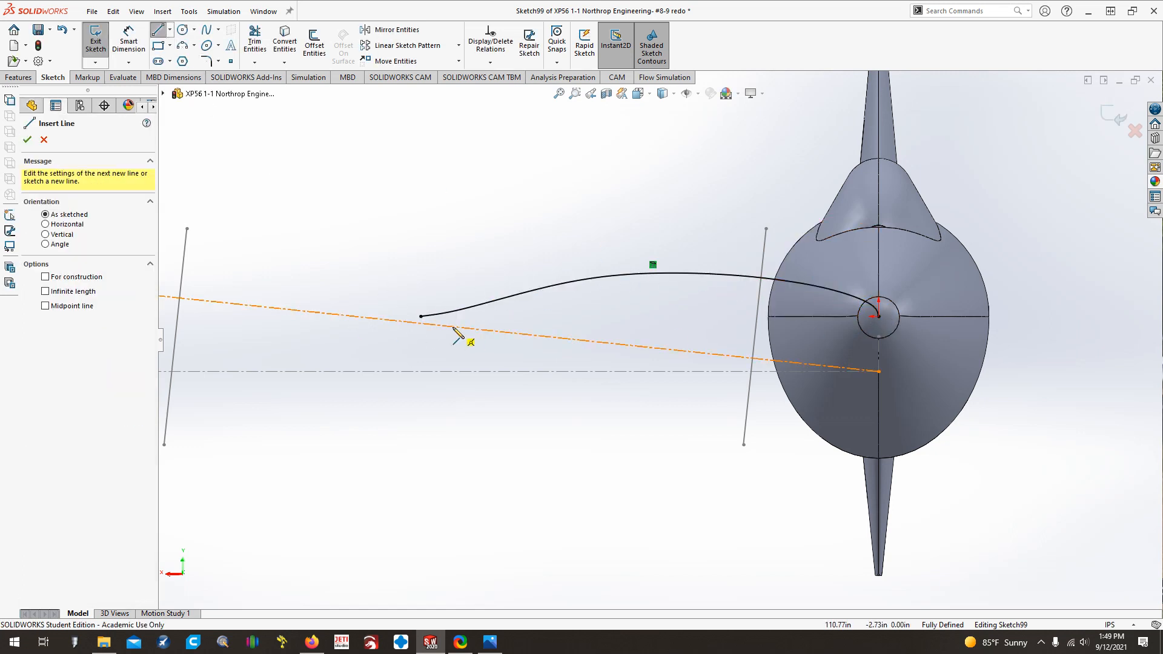
click(421, 316)
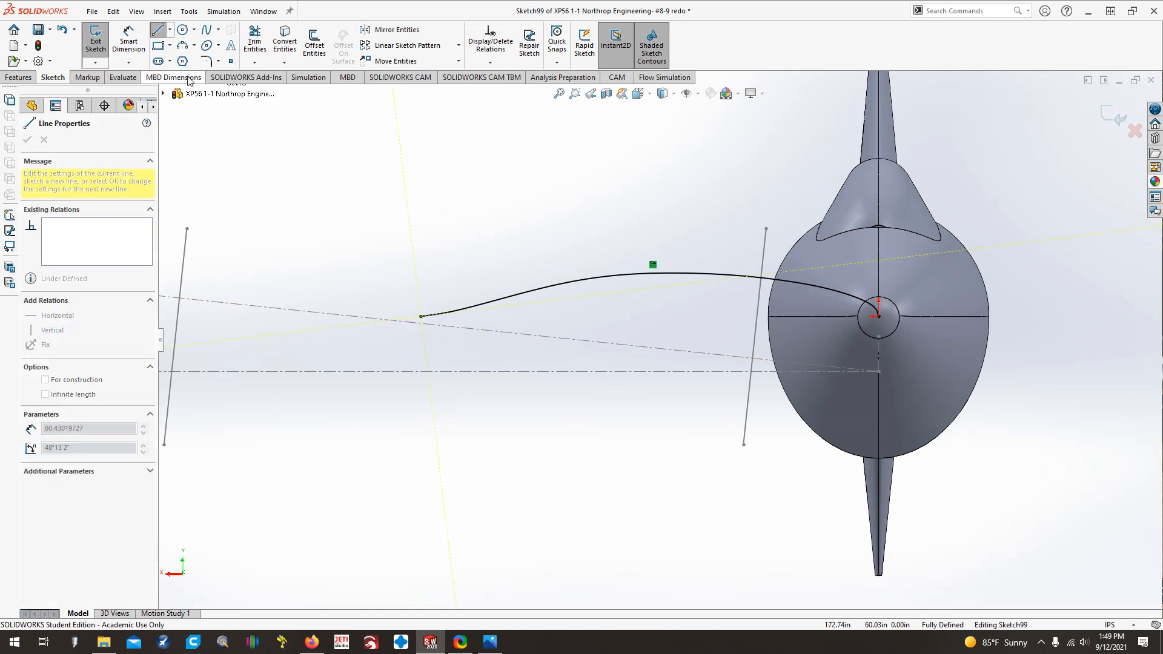
click(421, 502)
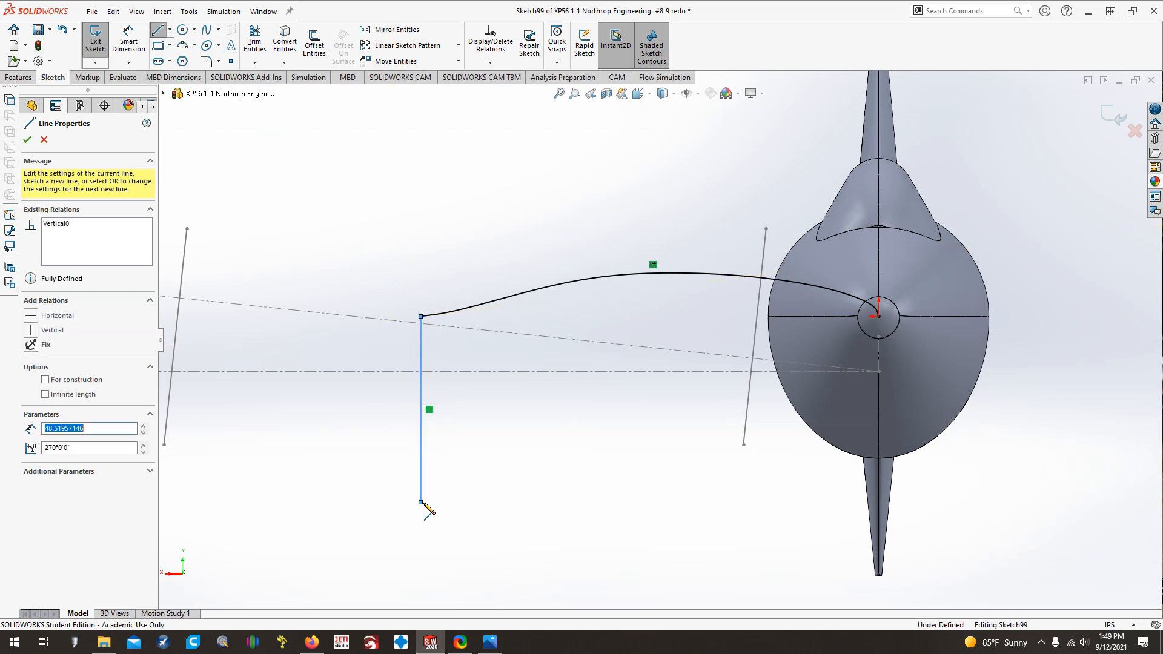
key(Escape)
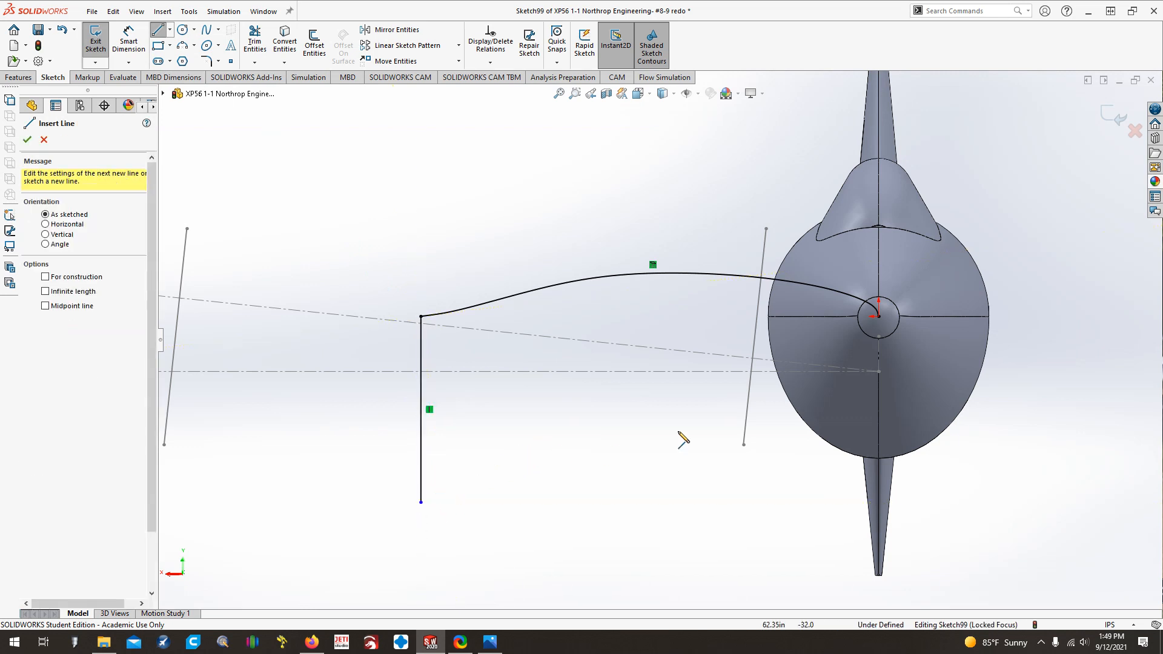
click(878, 316)
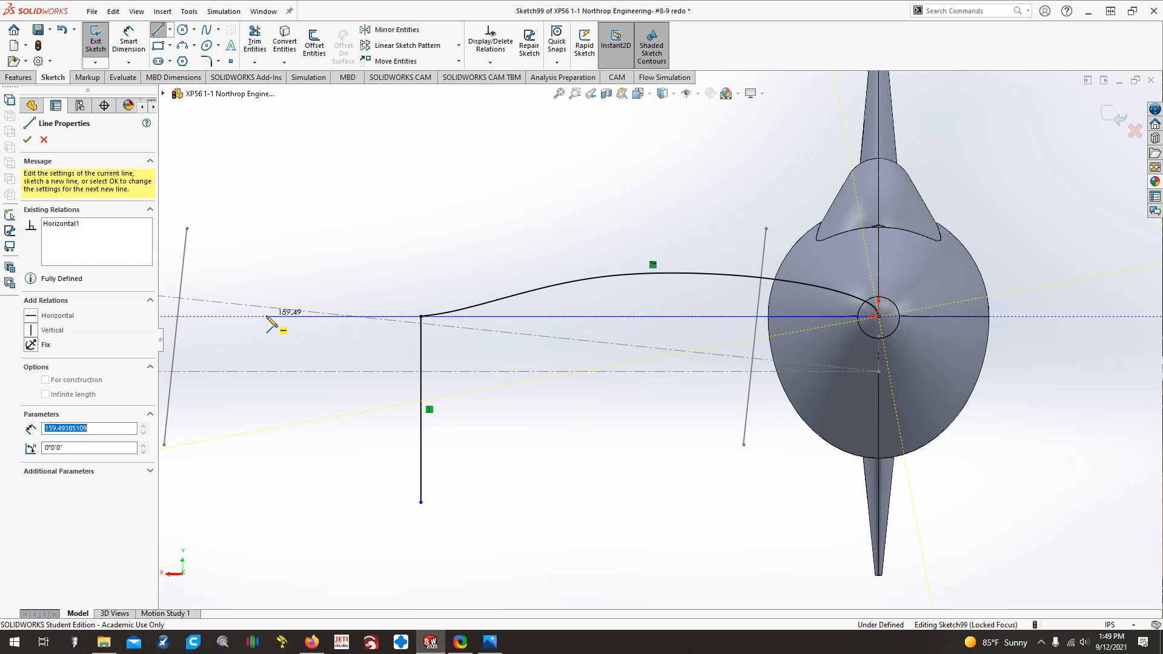
click(266, 316)
key(Escape)
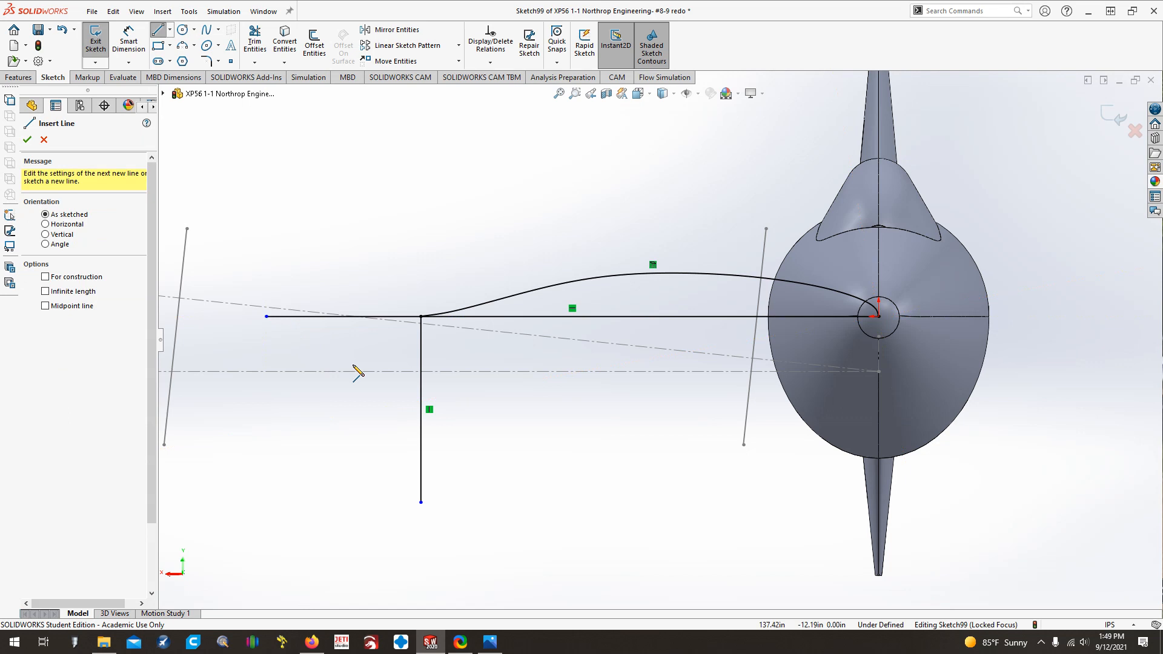
Power trim the horizontal line beyond the trailing edge and the vertical line below the chord
click(253, 41)
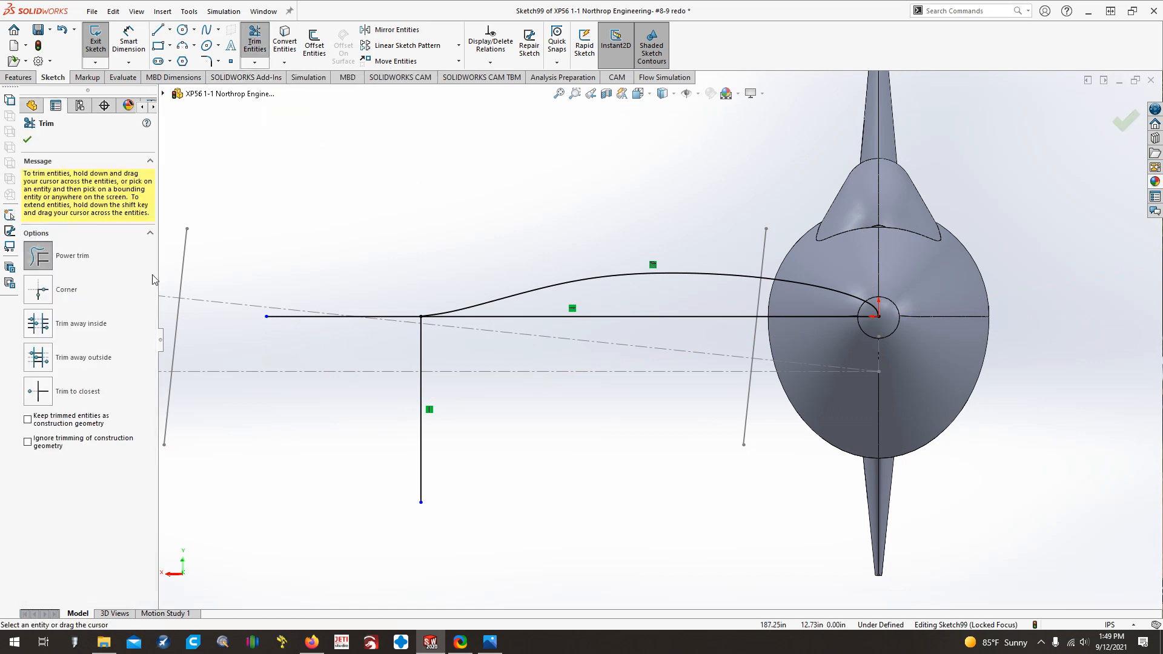
mouse_move(265, 170)
mouse_down()
mouse_move(485, 231)
mouse_move(677, 176)
mouse_move(511, 221)
mouse_move(224, 200)
mouse_move(406, 245)
mouse_move(499, 252)
mouse_move(276, 231)
mouse_move(545, 151)
mouse_move(218, 181)
mouse_move(527, 158)
mouse_move(385, 182)
mouse_move(599, 176)
mouse_move(331, 221)
mouse_move(358, 227)
mouse_move(365, 354)
mouse_up()
click(524, 367)
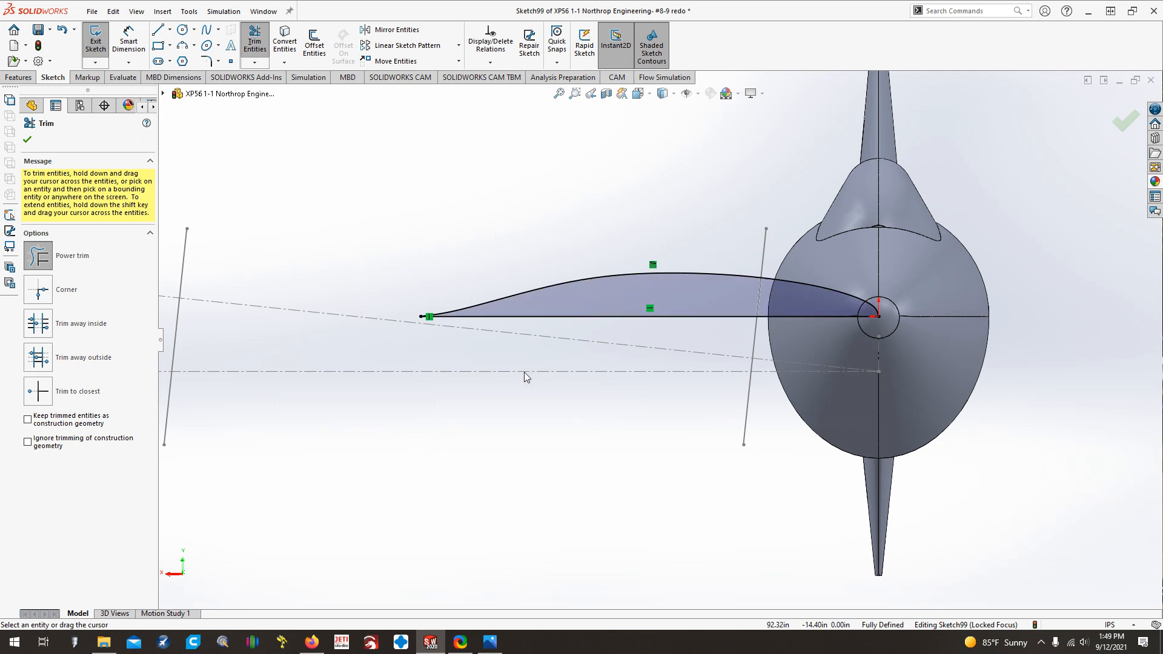
click(28, 140)
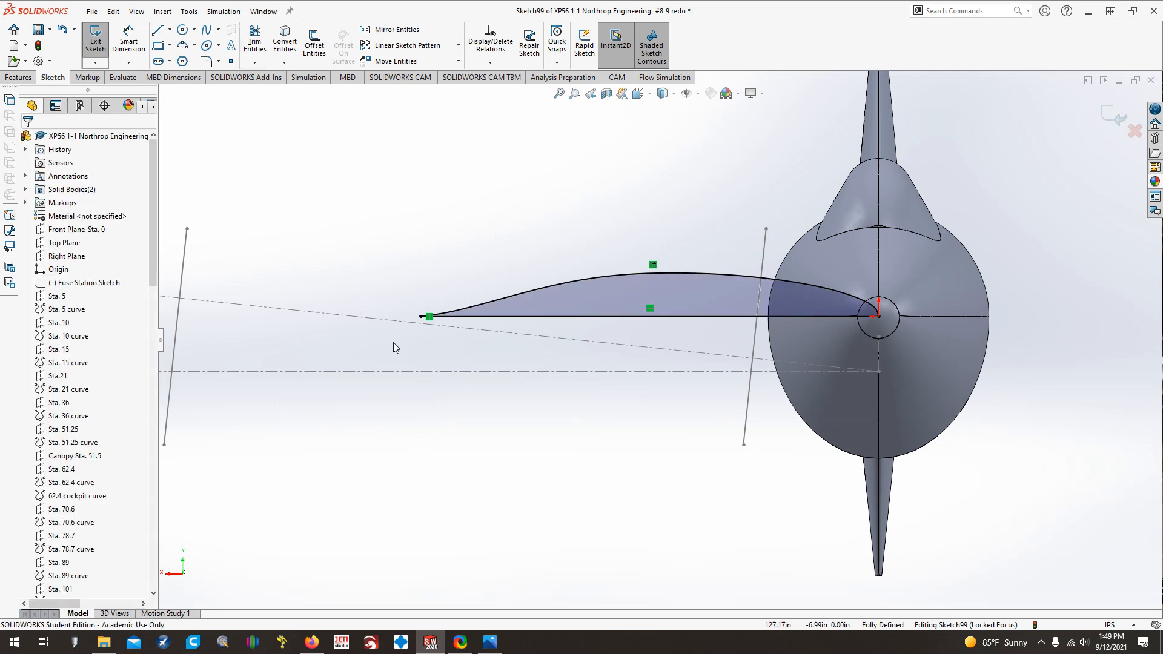
Convert the horizontal chord line into construction geometry
right_click(614, 316)
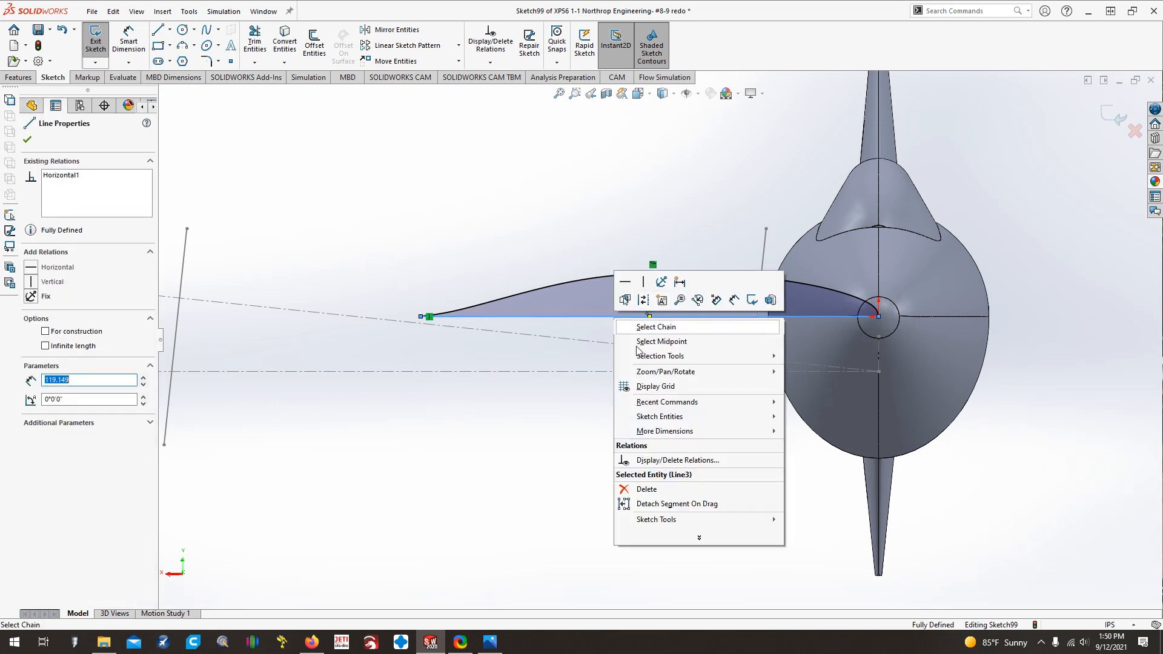
click(648, 300)
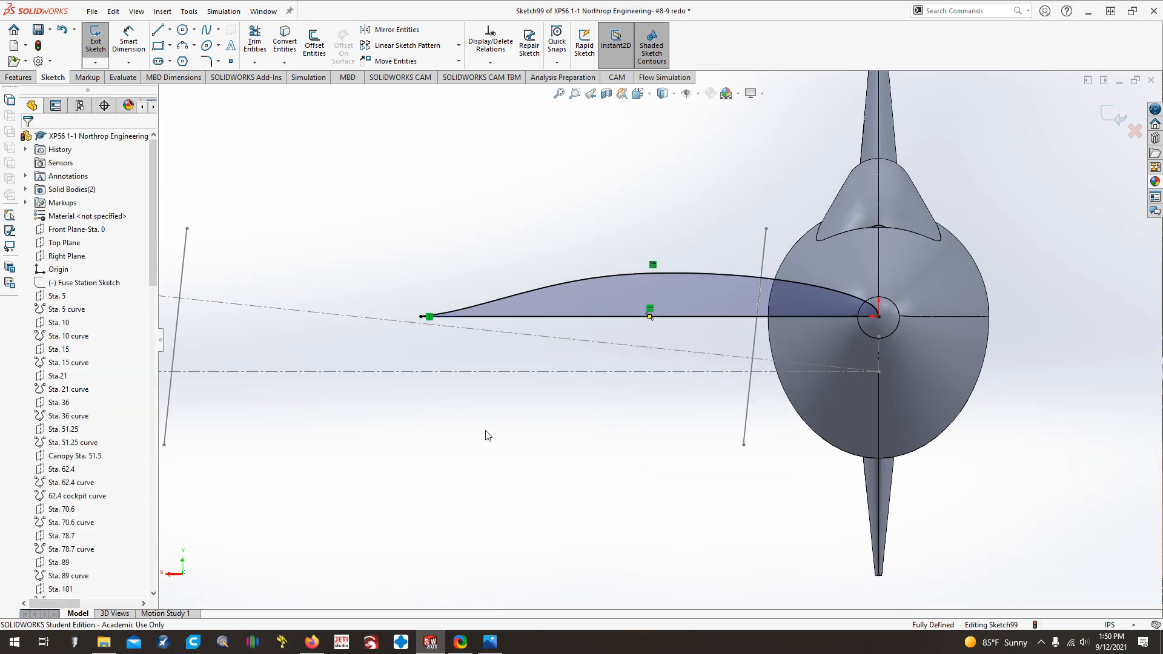
right_click(566, 317)
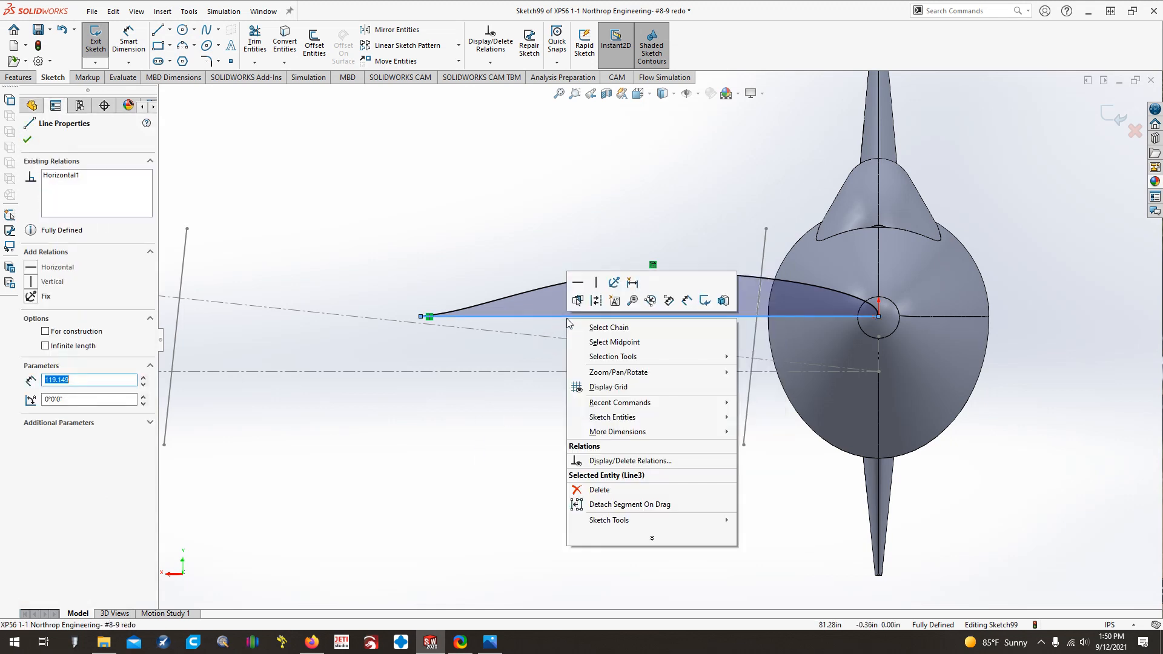
click(597, 301)
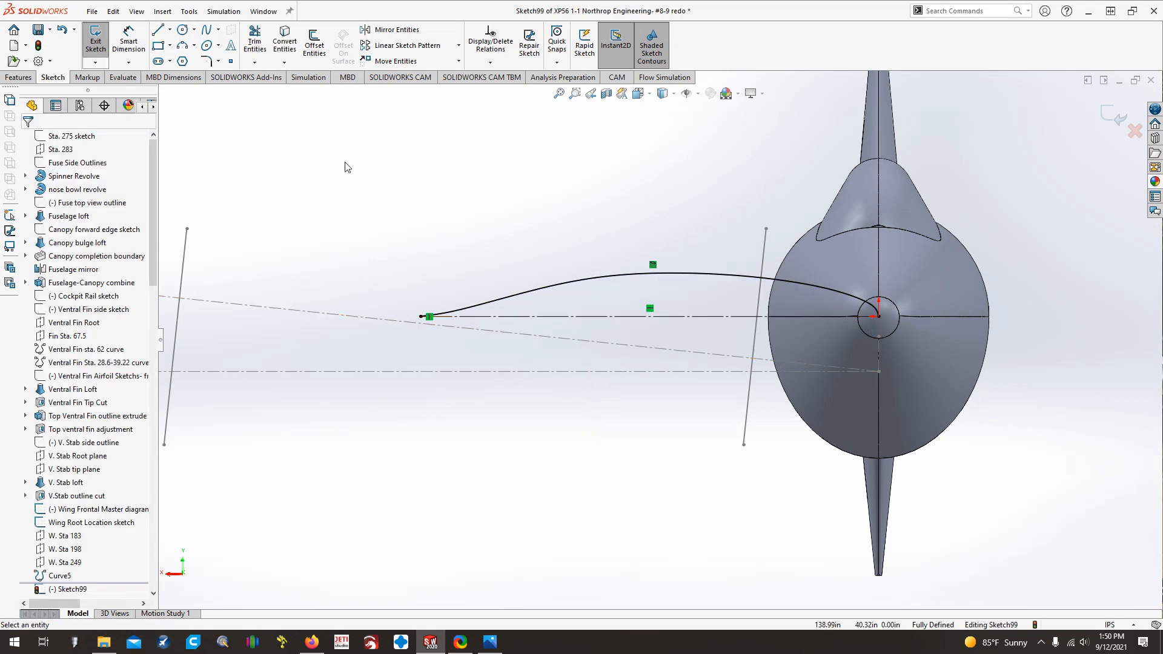
Mirror the upper airfoil curve and trailing edge line about the chord line to complete the airfoil profile
drag(344, 162, 357, 183)
mouse_move(382, 202)
mouse_down()
mouse_move(845, 366)
mouse_move(961, 391)
mouse_up()
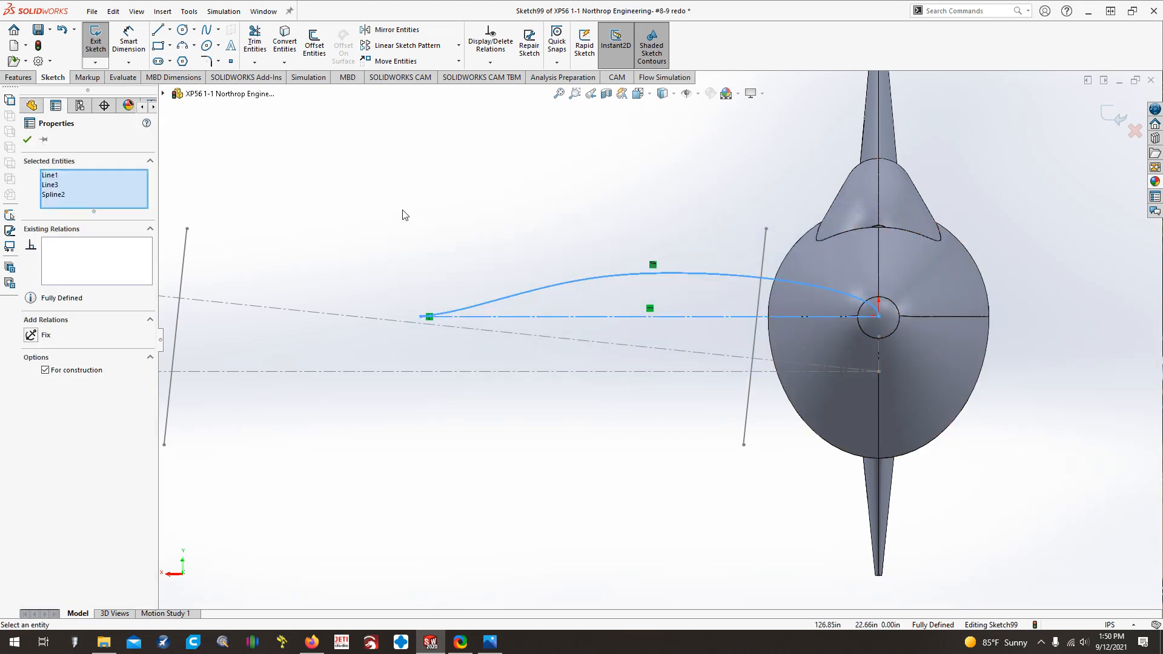
click(396, 34)
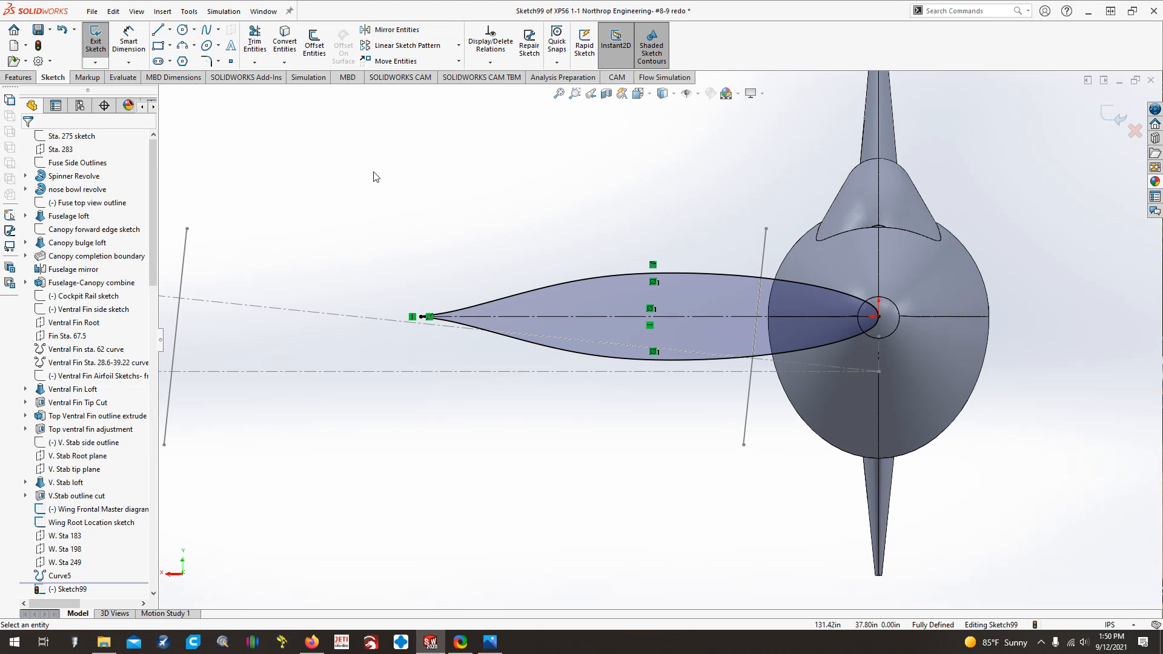
Select the whole airfoil profile, including its chord and trailing edge lines, and copy it
mouse_move(371, 172)
mouse_down()
mouse_move(524, 257)
mouse_move(720, 399)
mouse_move(929, 423)
mouse_up()
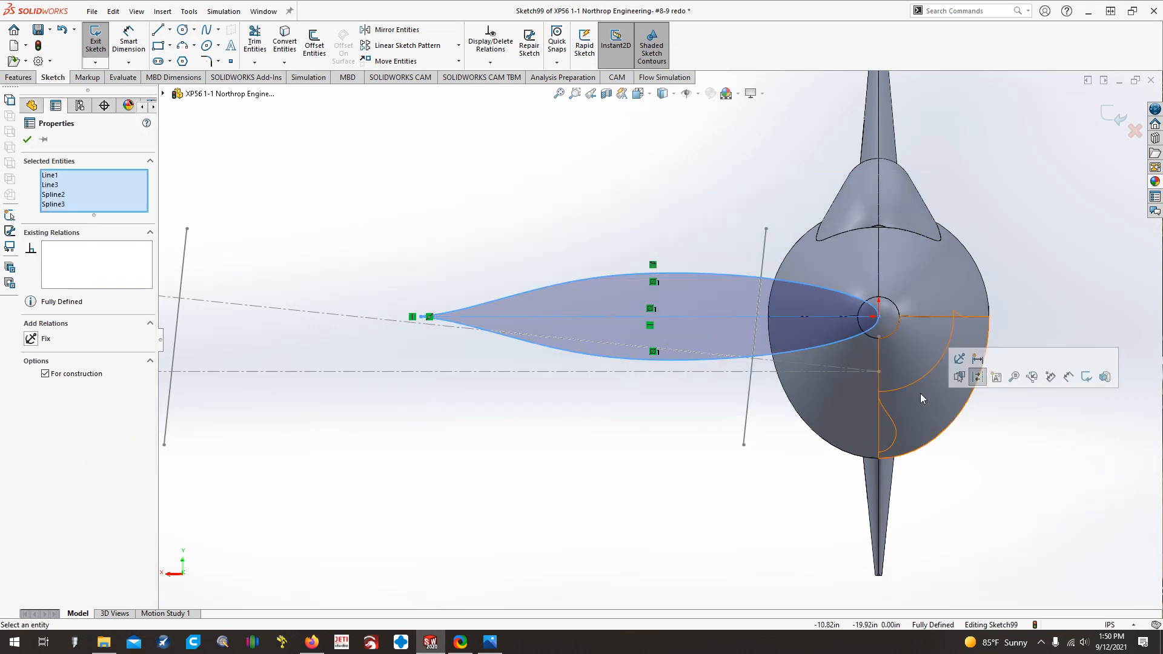
click(113, 11)
click(143, 110)
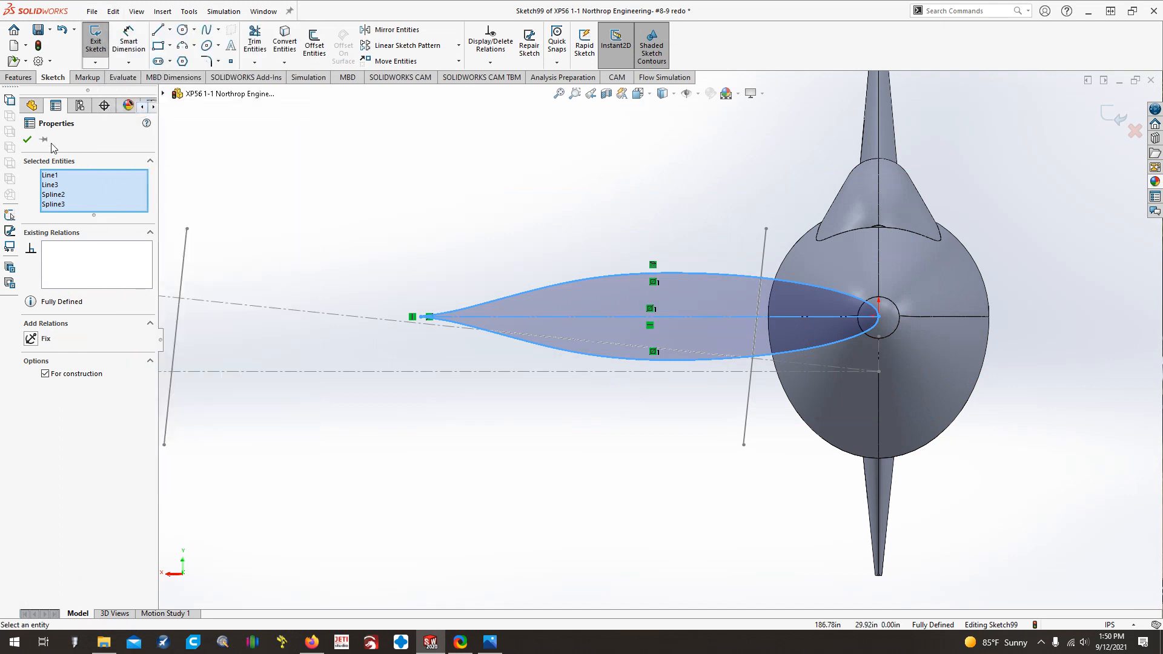
Close the completed airfoil profile sketch and rename it "WS33 airfoil sketch ref."
click(27, 139)
click(108, 56)
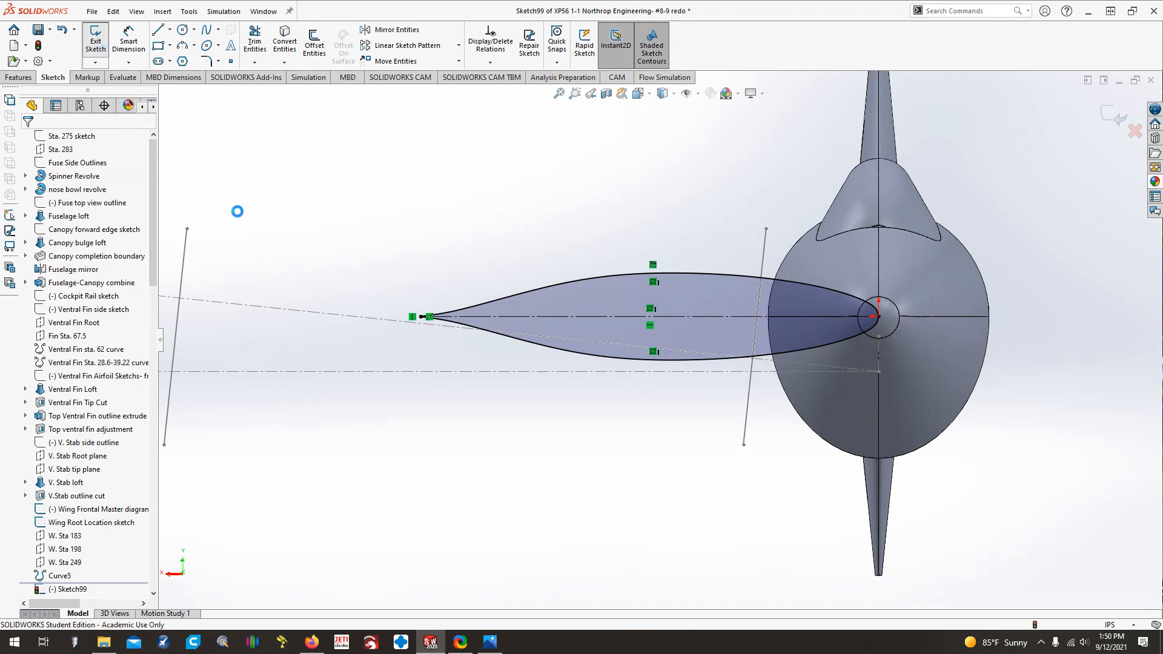
click(53, 590)
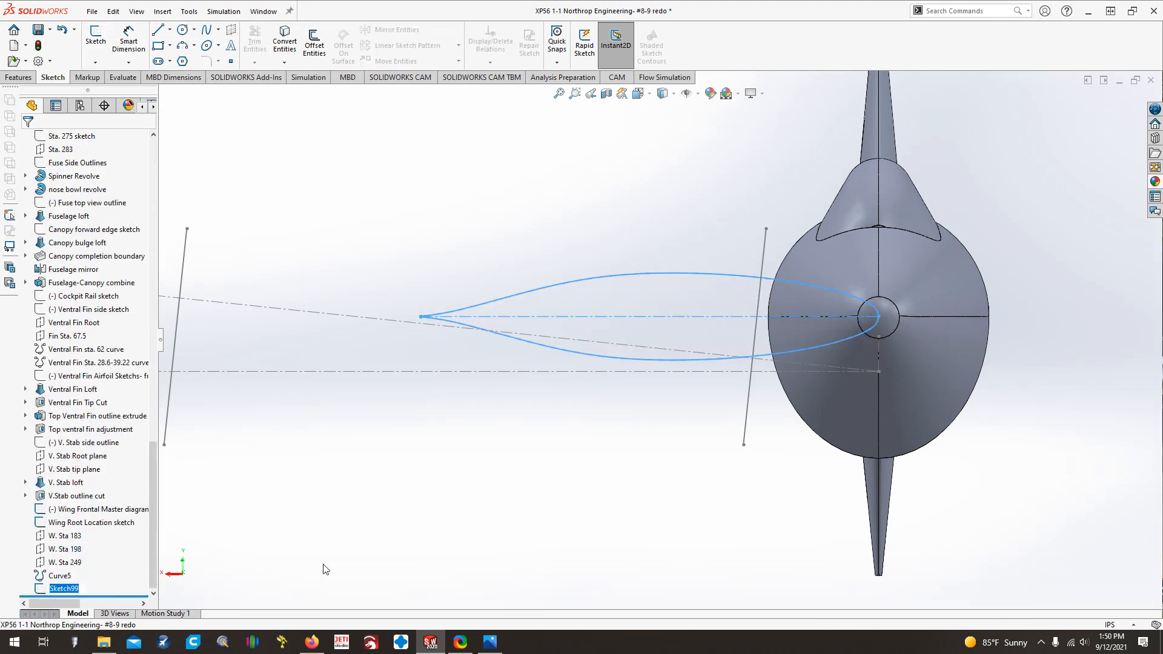
text(WS)
text(33)
text( airfoil cur)
key(BackSpace)
key(BackSpace)
text(sketch ref.)
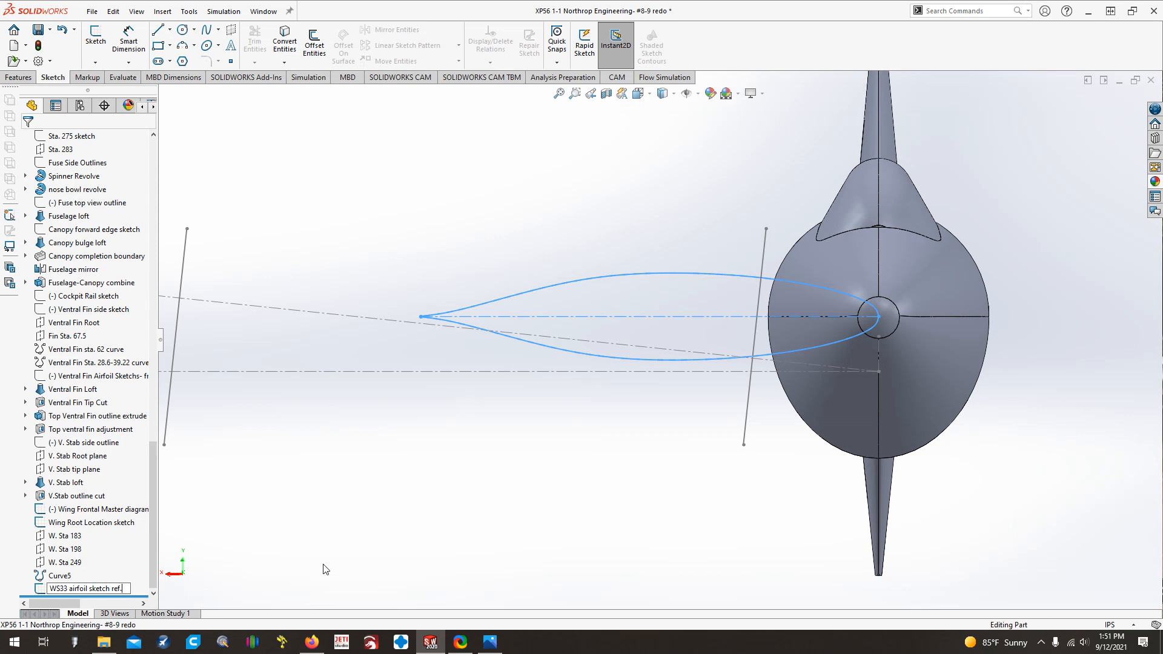
key(Return)
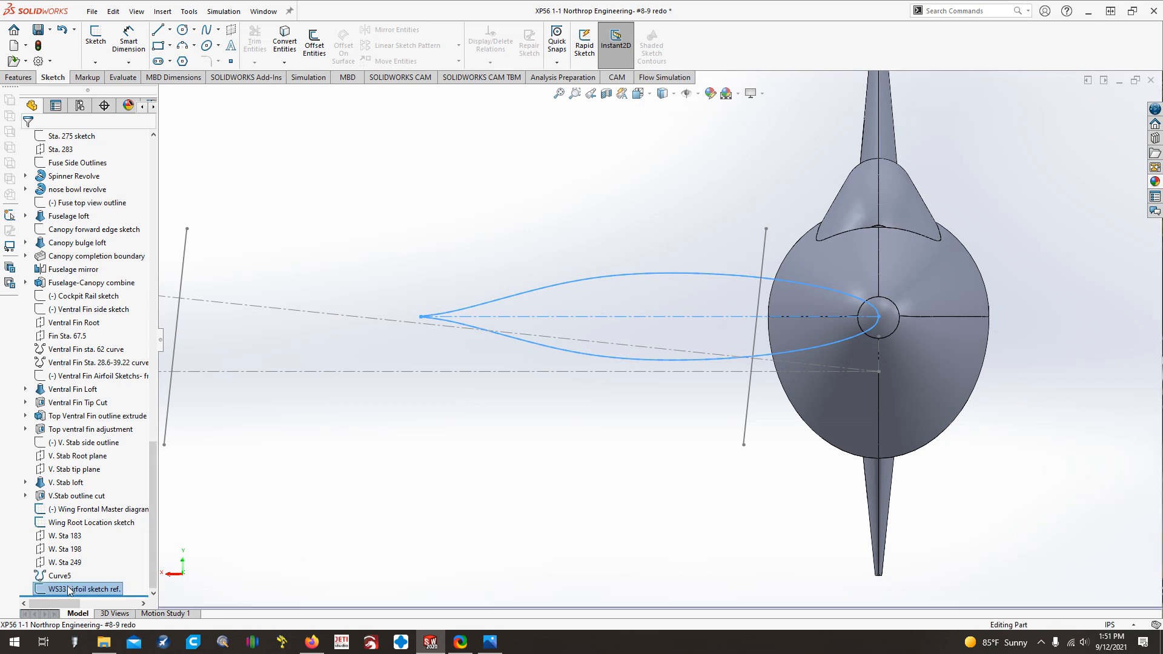
Hide the WS33 airfoil reference sketch and rename Curve5, the imported curve above it, "WS33 airfoil curve"
right_click(70, 591)
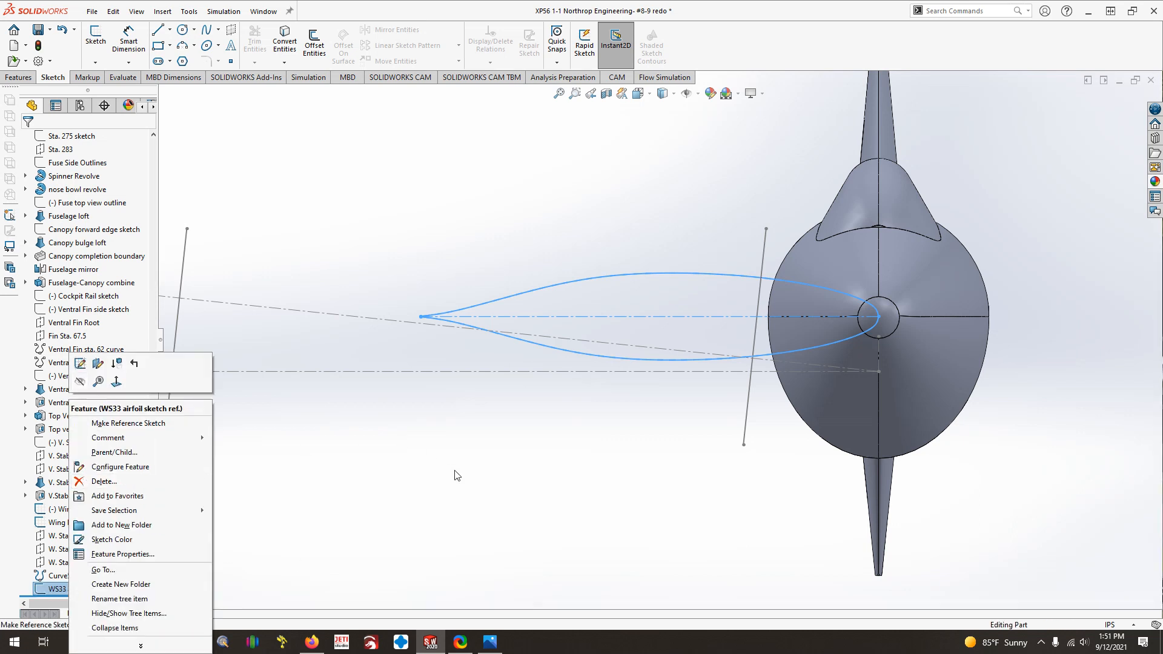
click(80, 381)
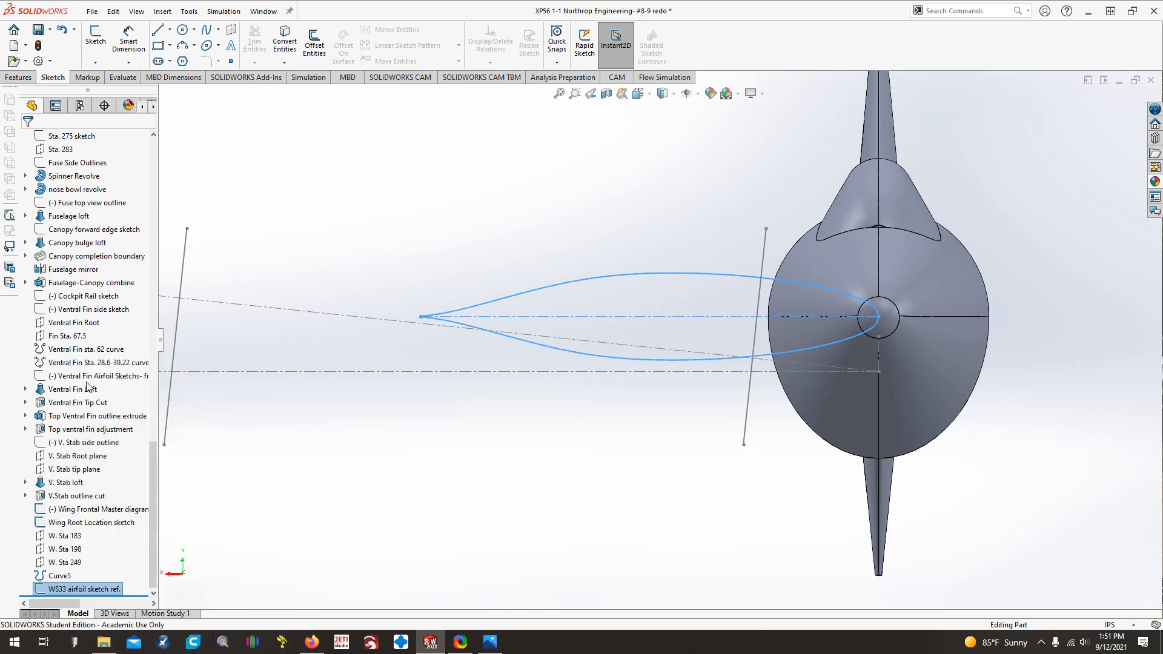
click(61, 576)
key(F2)
text(WS34)
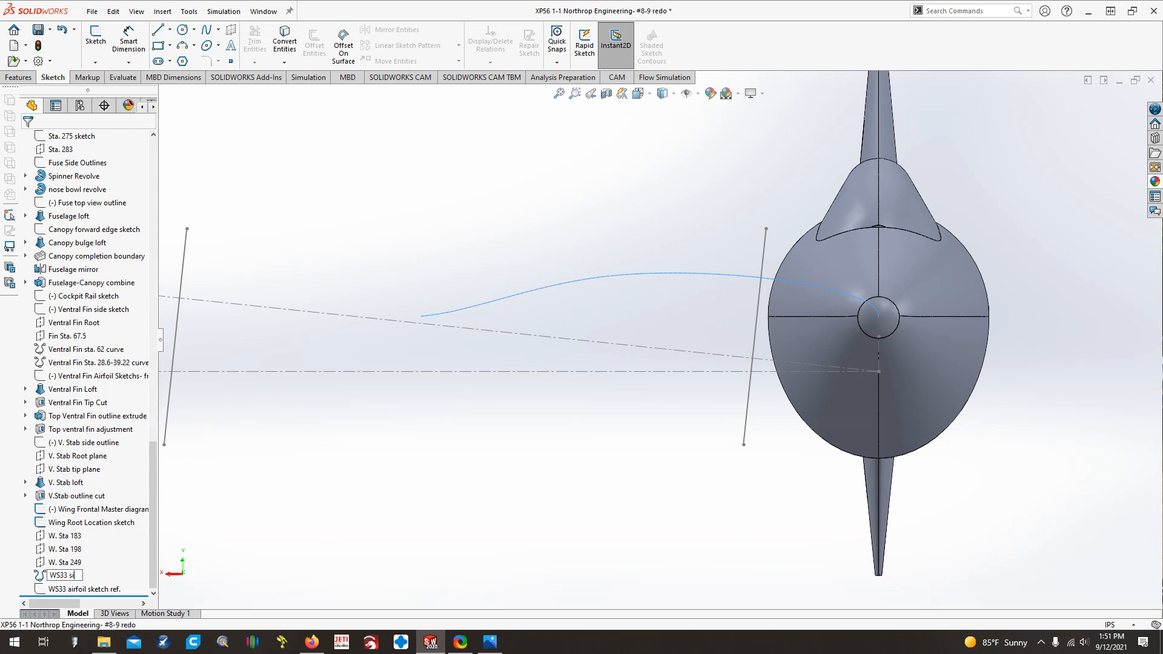
key(BackSpace)
key(BackSpace)
text(airfoil cu)
key(Return)
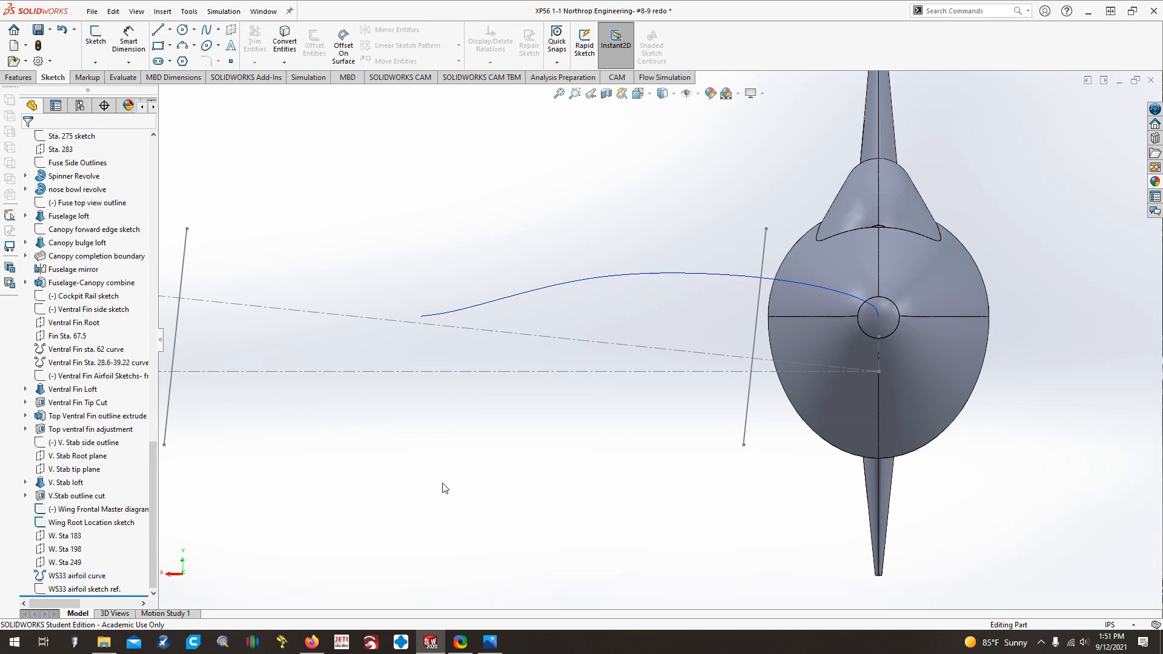
Start a new sketch on the Right Plane
drag(153, 545, 158, 242)
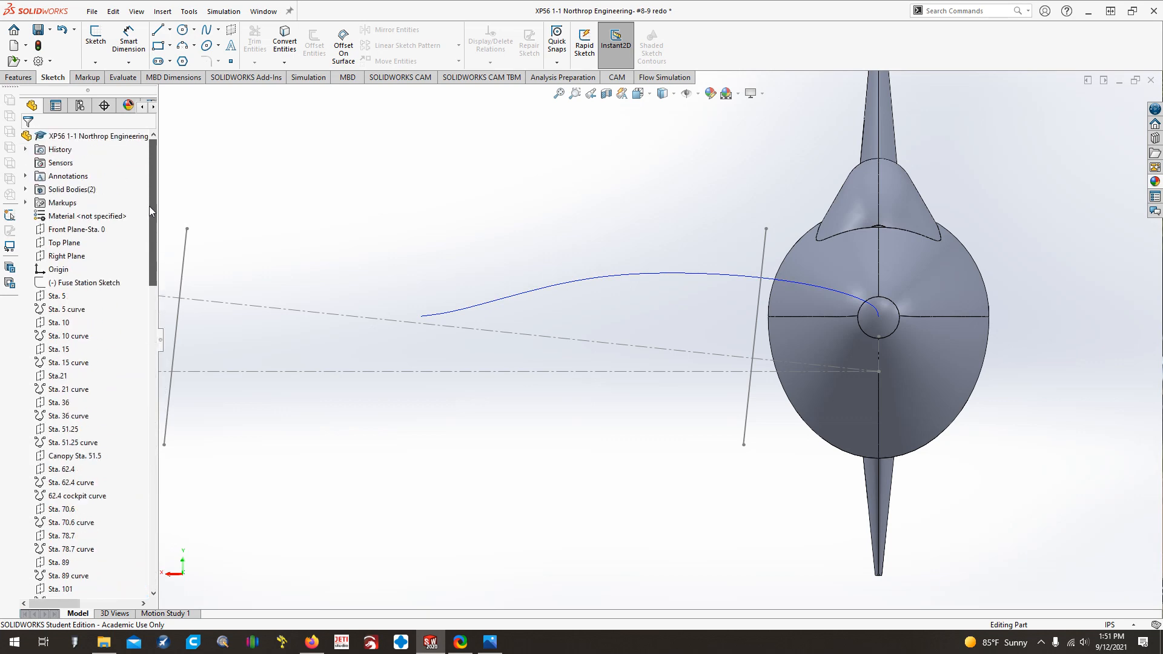
click(67, 256)
click(92, 46)
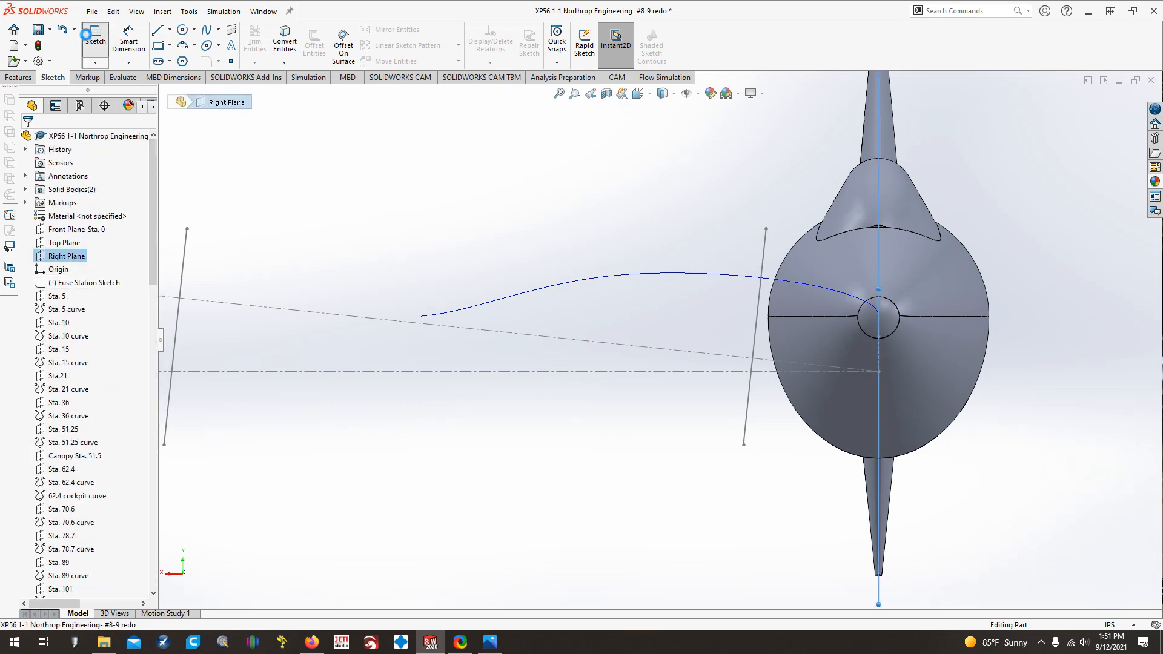
scroll(445, 236, down, 3)
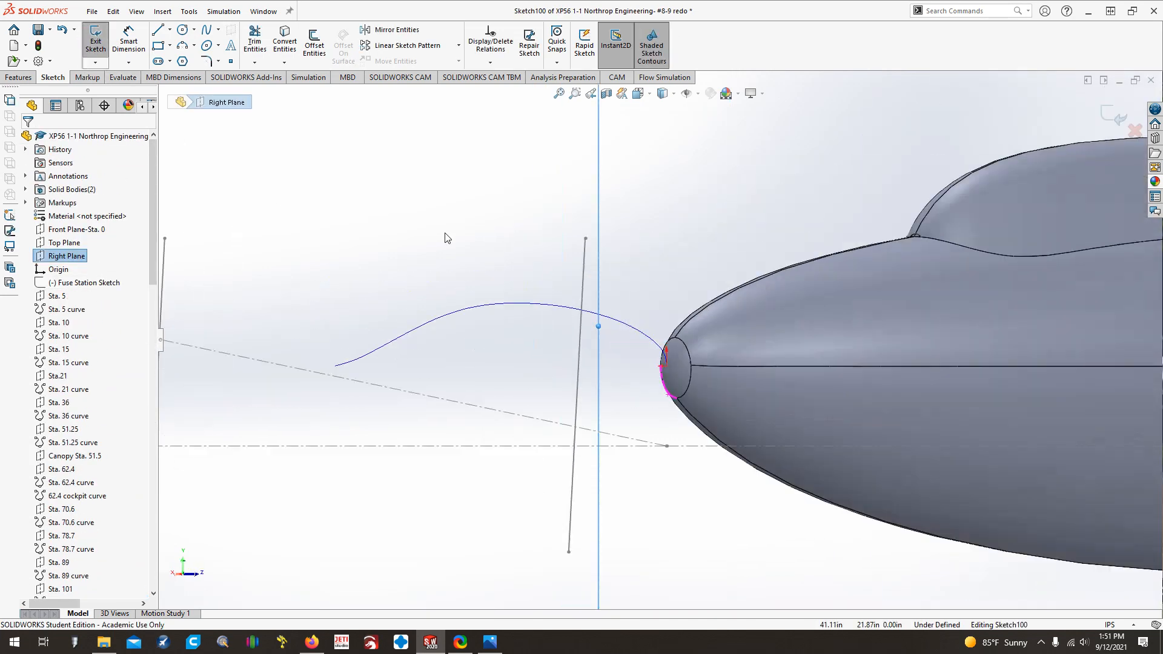
scroll(241, 327, up, 3)
Hide the WS33 airfoil curve while keeping the Right Plane sketch open
click(556, 338)
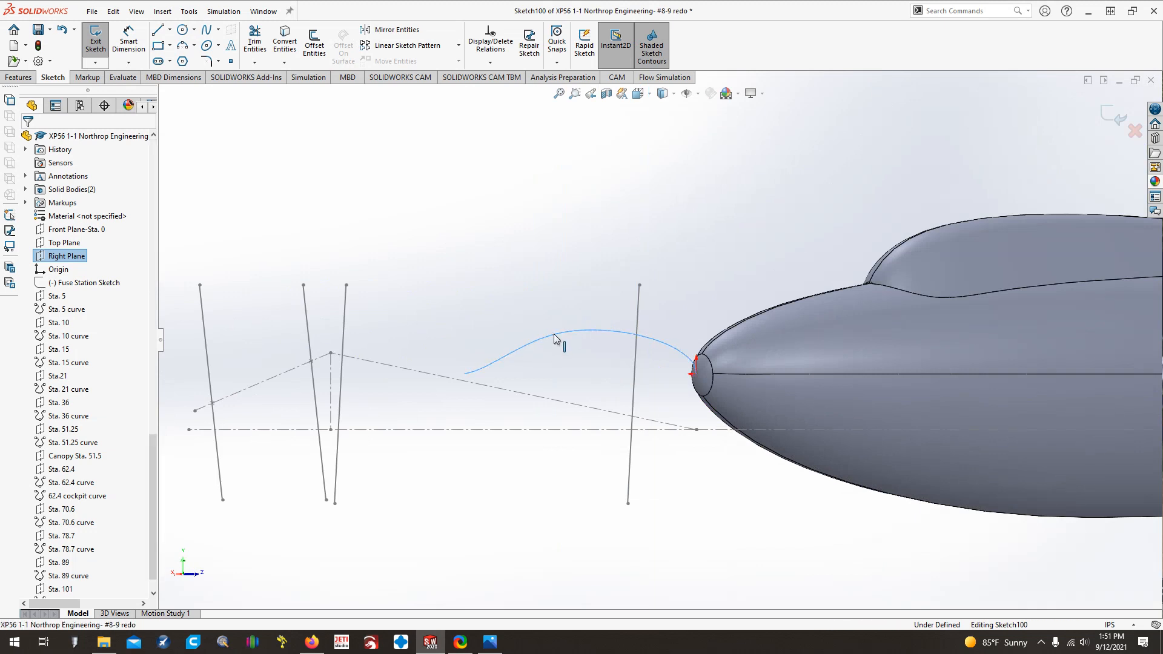
right_click(555, 334)
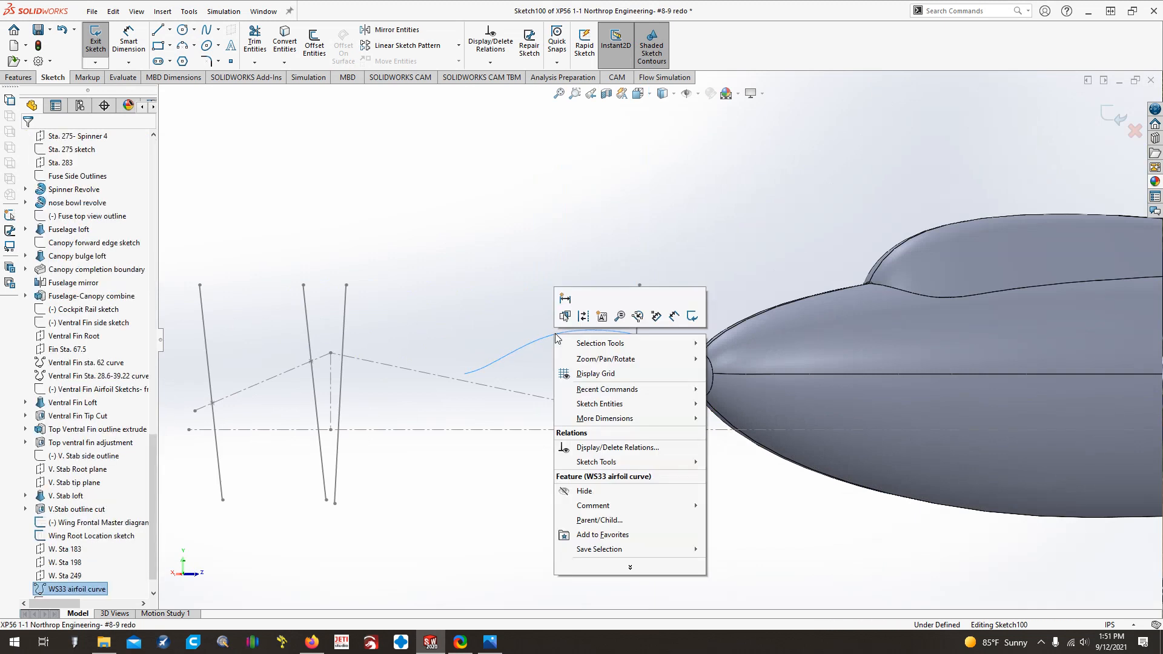
right_click(59, 590)
click(68, 468)
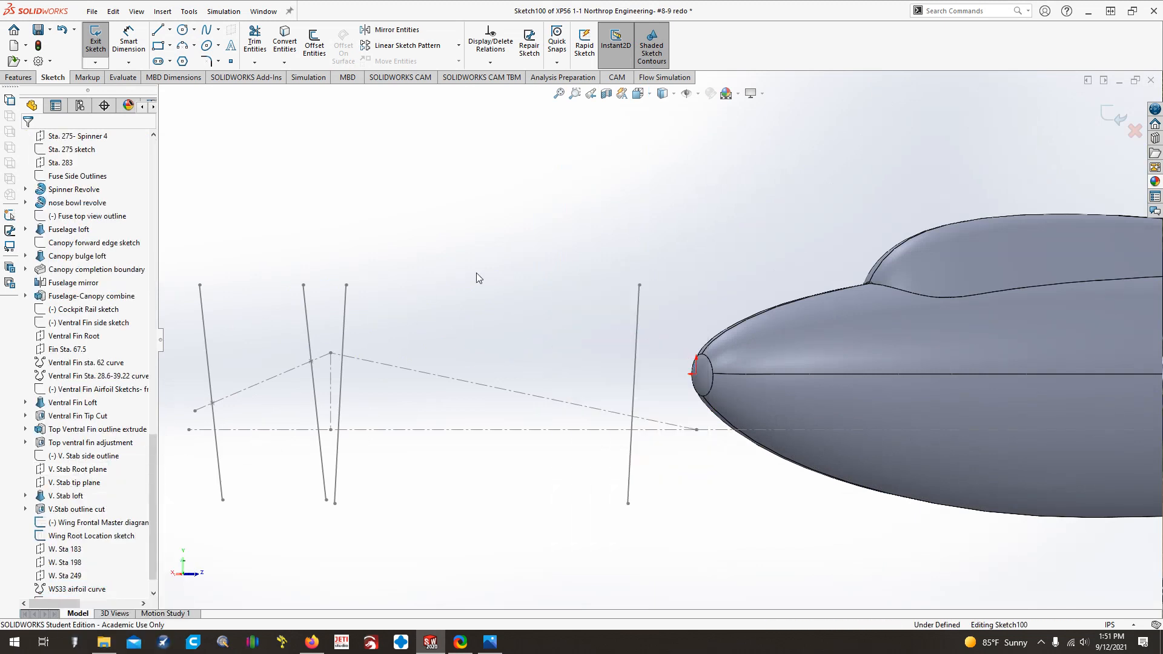
Paste the copied airfoil profile into the Right Plane sketch
key(ctrl+Left)
key(ctrl+Left)
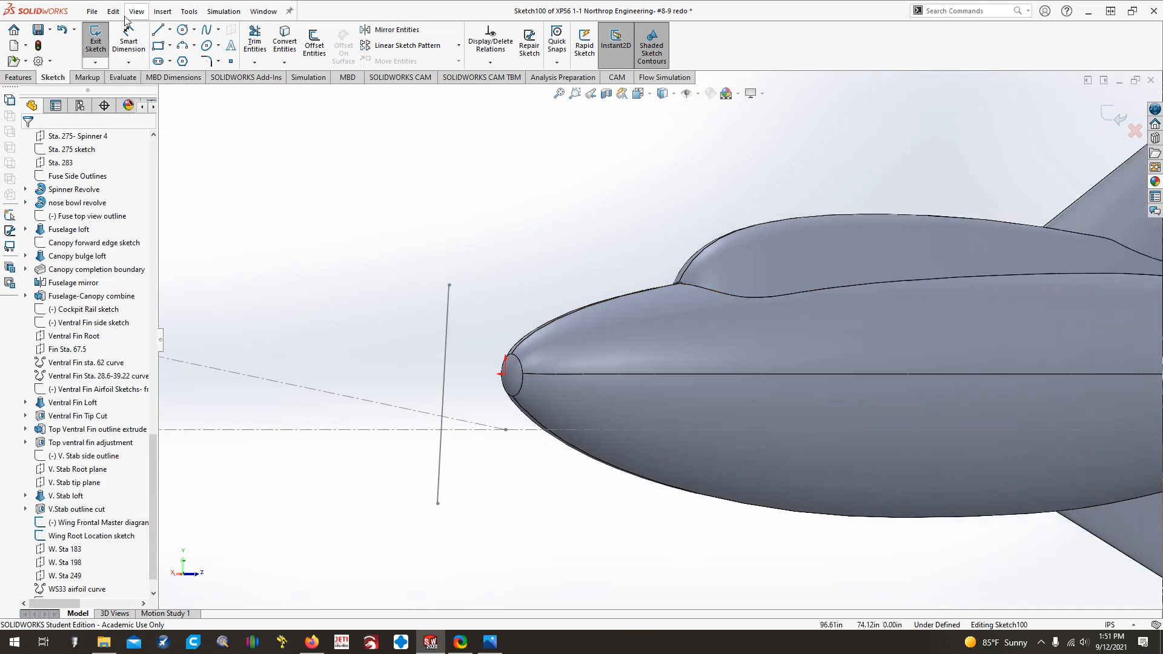
click(113, 12)
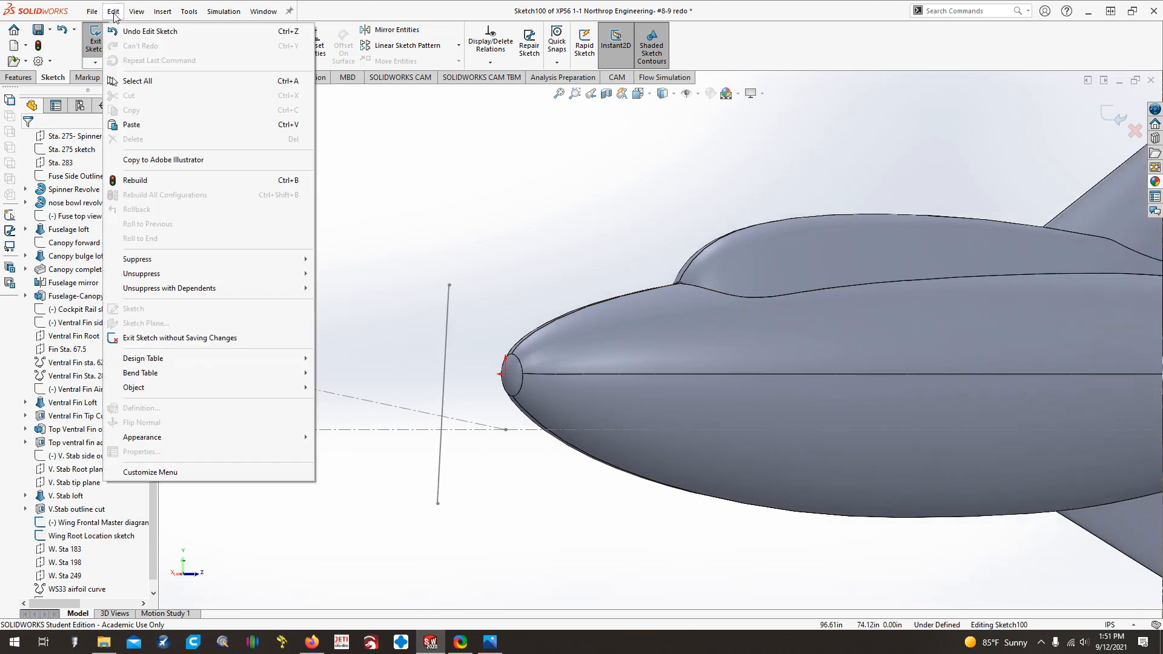
click(131, 124)
key(f)
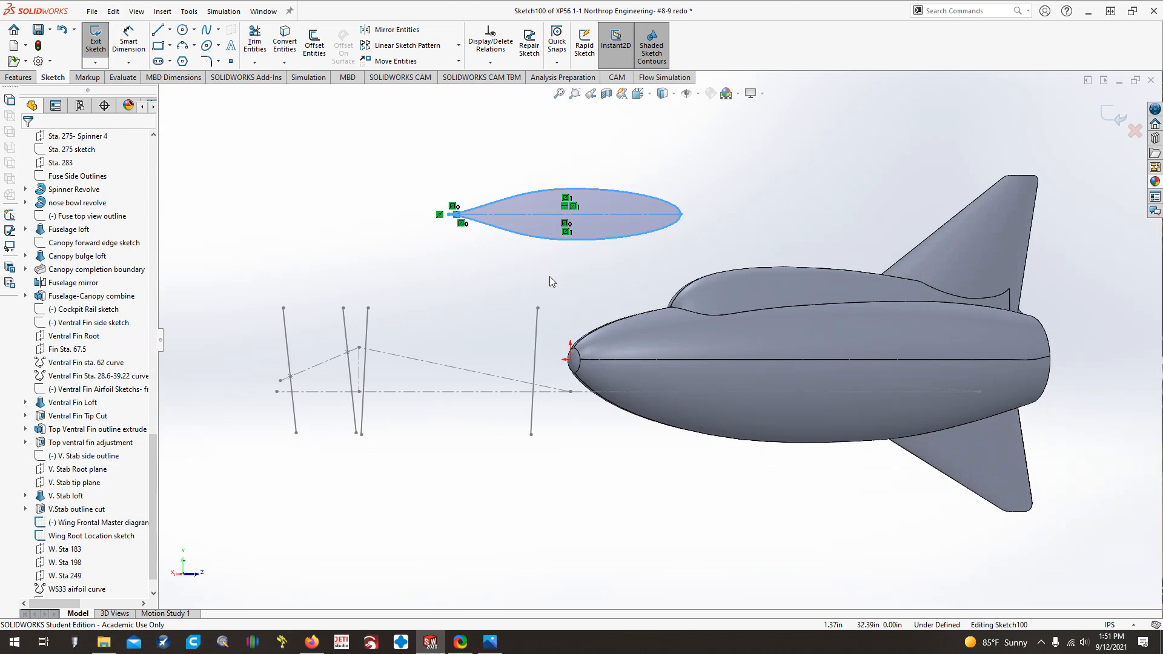
key(ctrl+Left)
drag(270, 154, 592, 265)
click(328, 291)
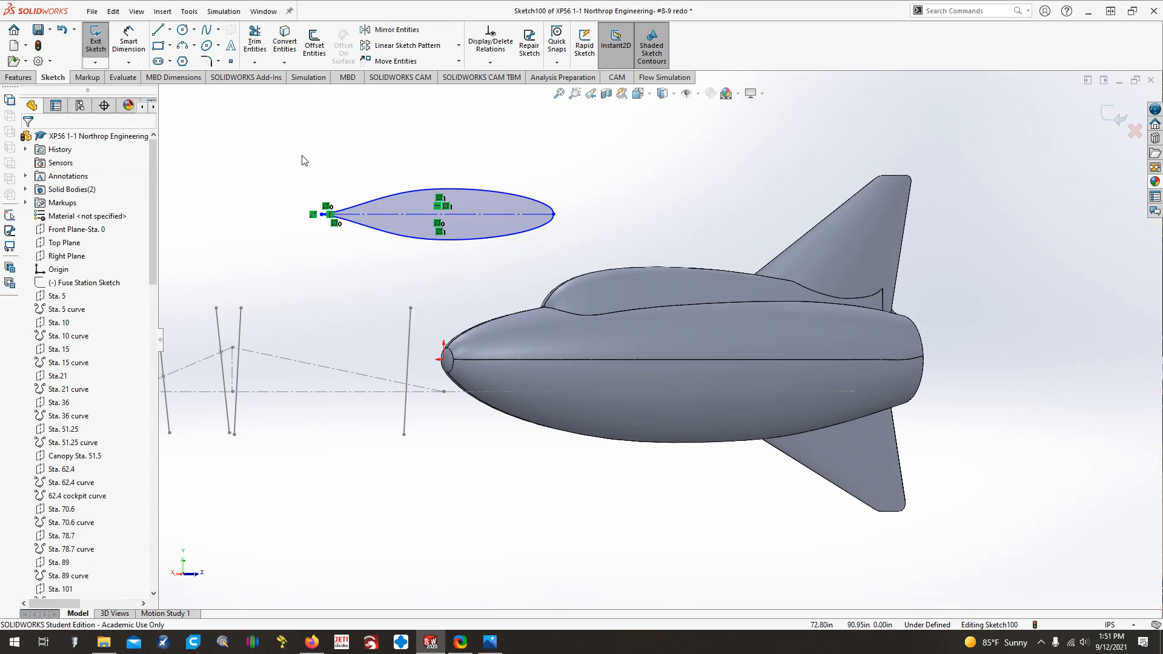
Rotate the entire pasted airfoil profile 184 degrees about its leading-edge point, without keeping relations
key(Left)
key(Left)
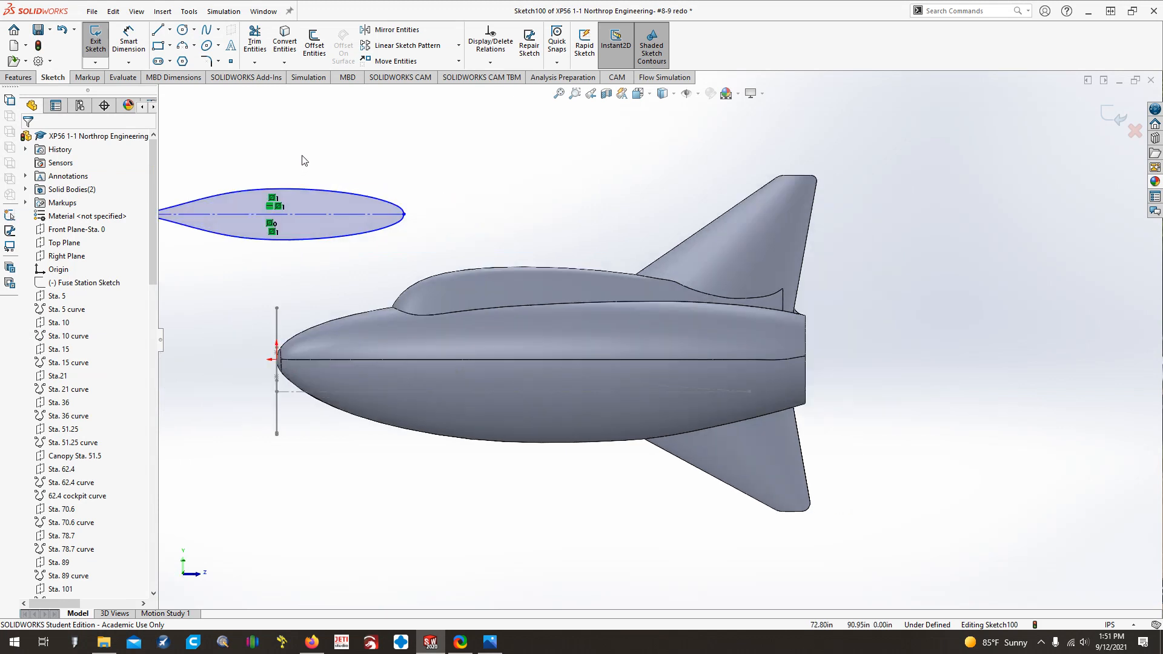
key(ctrl+Right)
key(ctrl+Right)
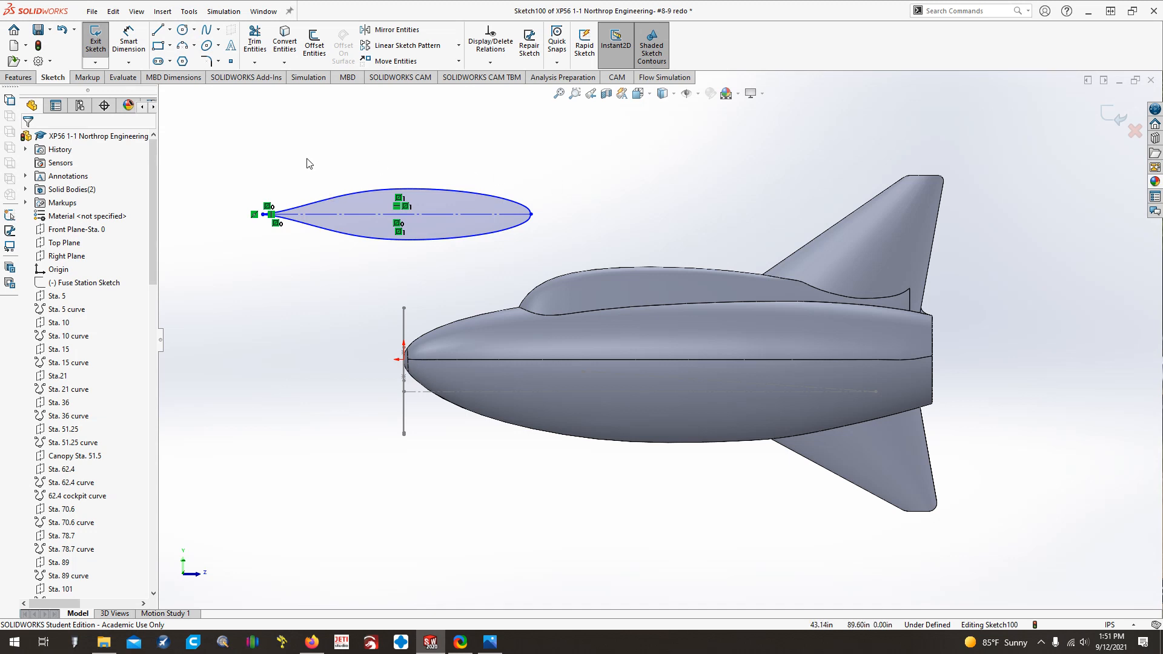
key(ctrl+Right)
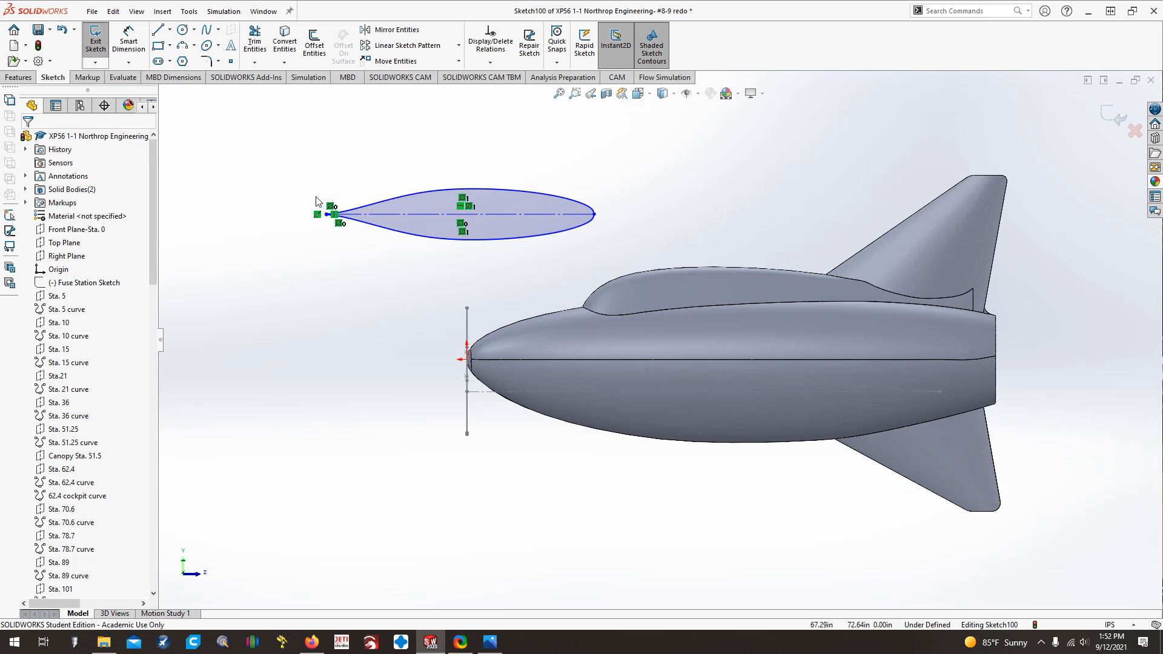
drag(283, 139, 625, 281)
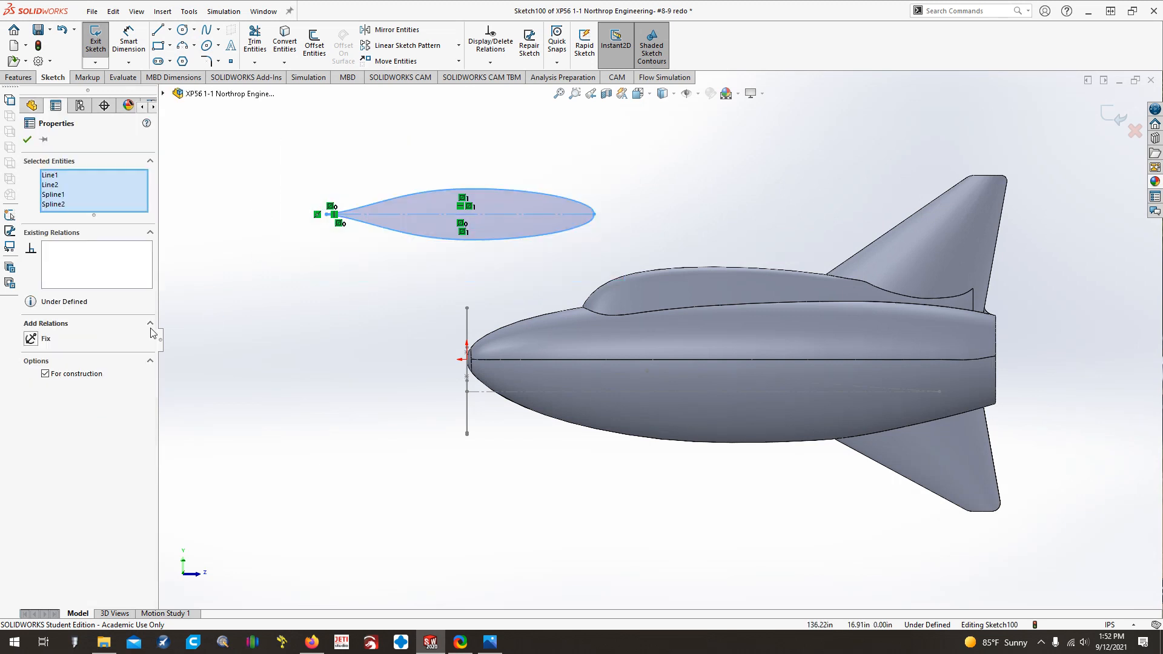
click(189, 10)
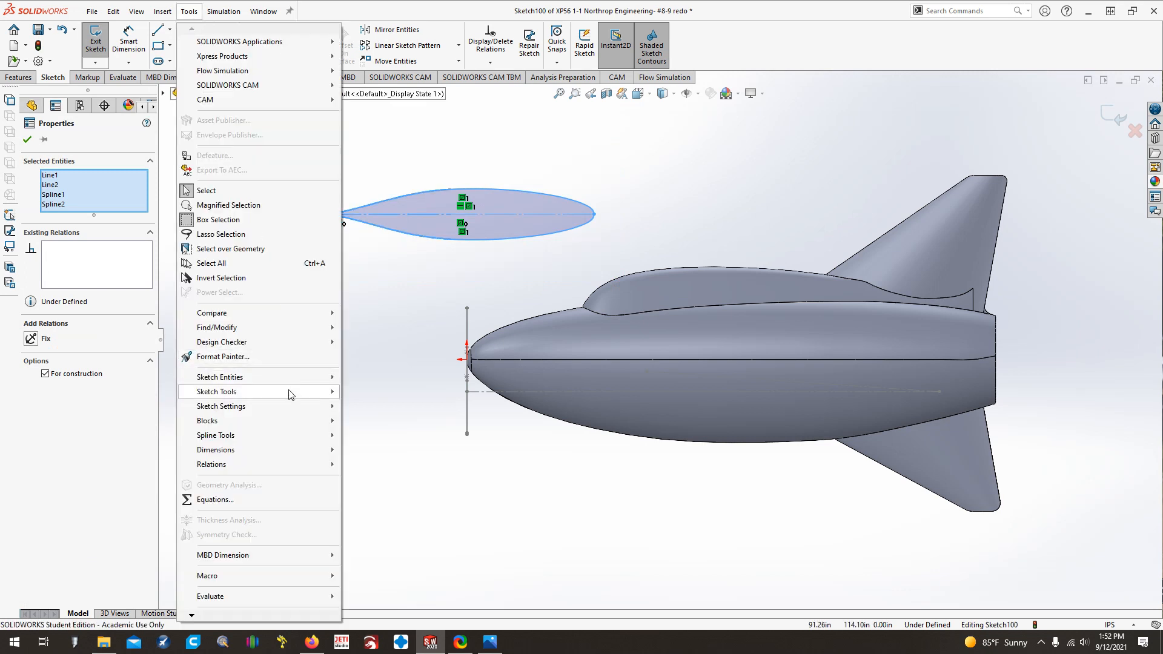
mouse_move(290, 391)
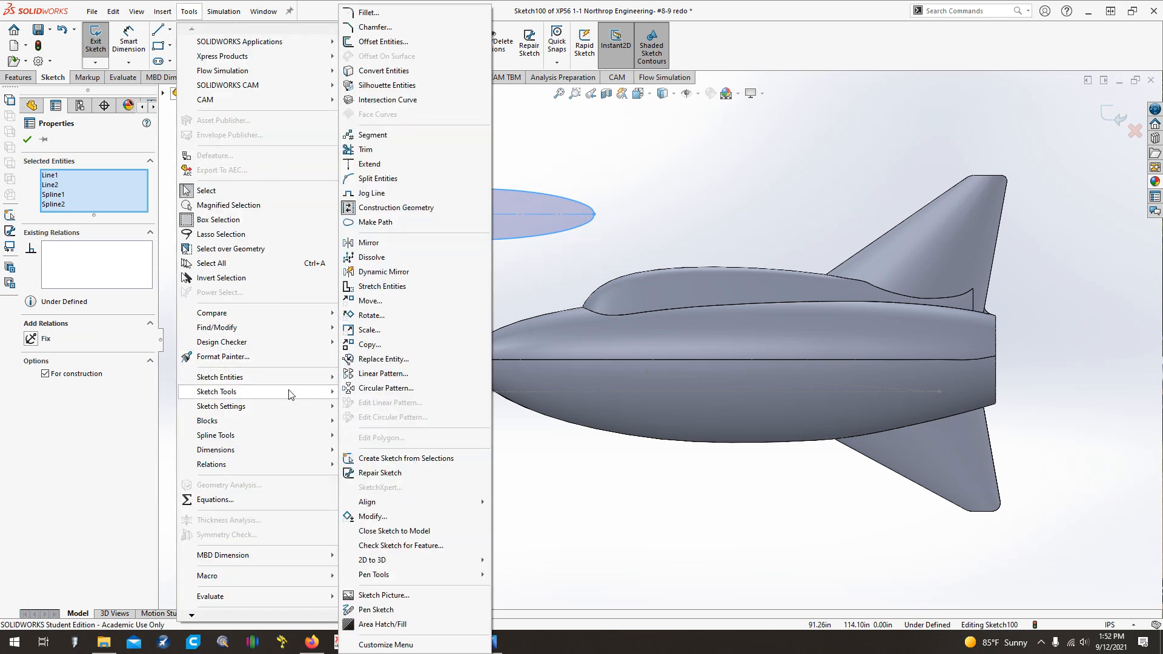
click(394, 318)
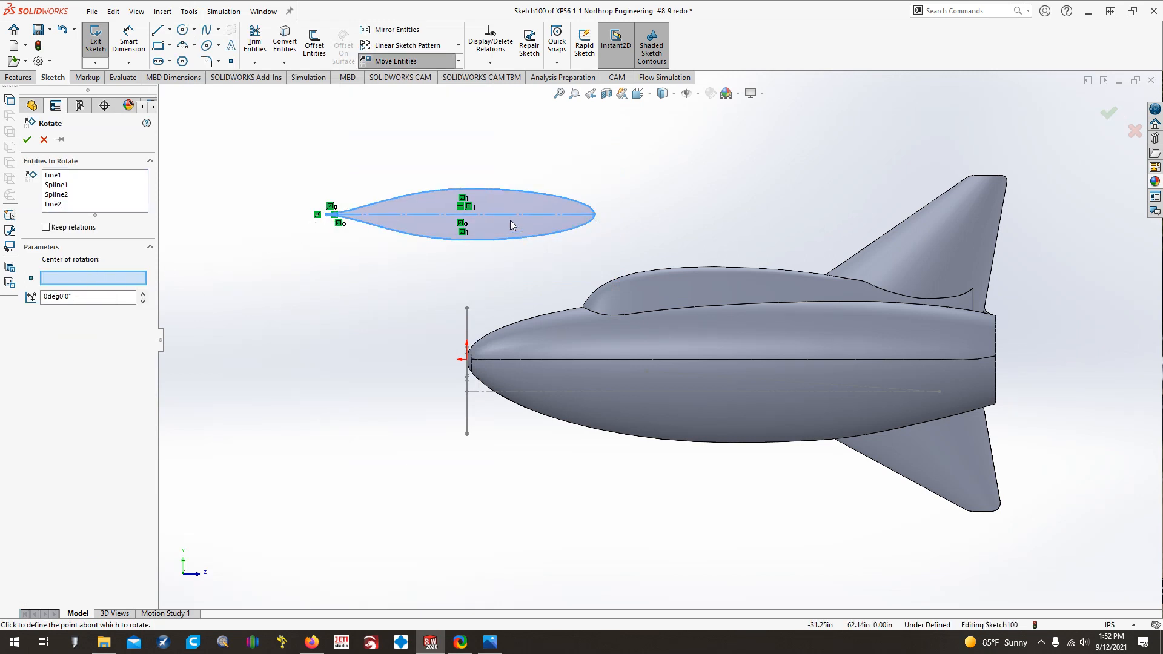
click(595, 216)
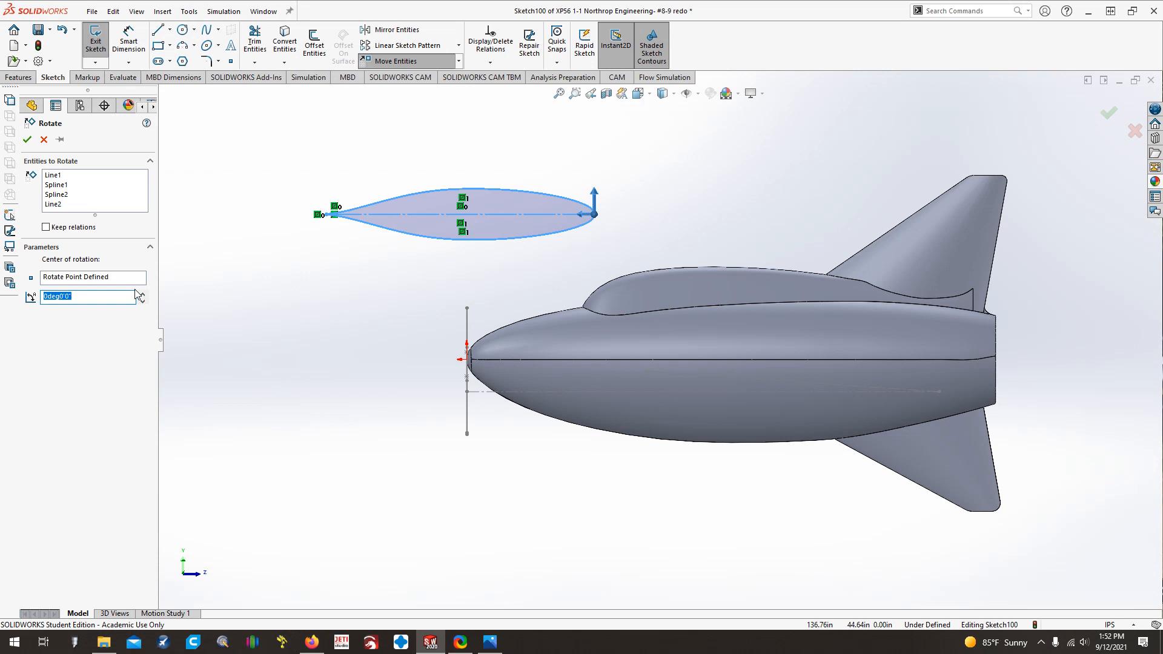
text(180)
key(Return)
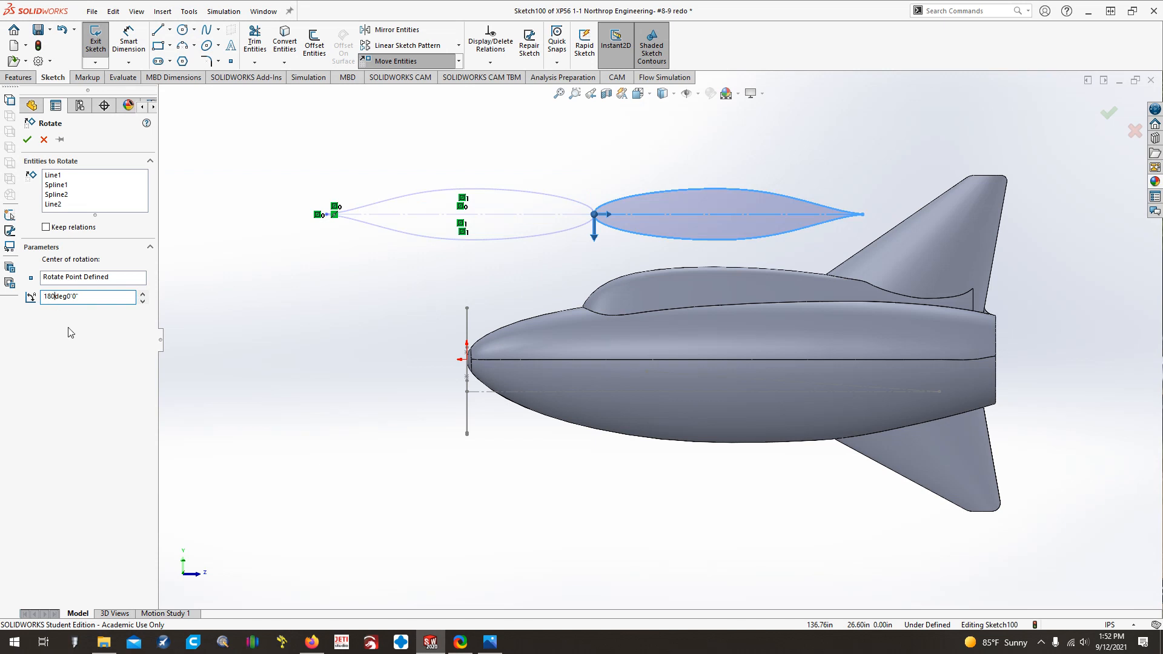
key(Return)
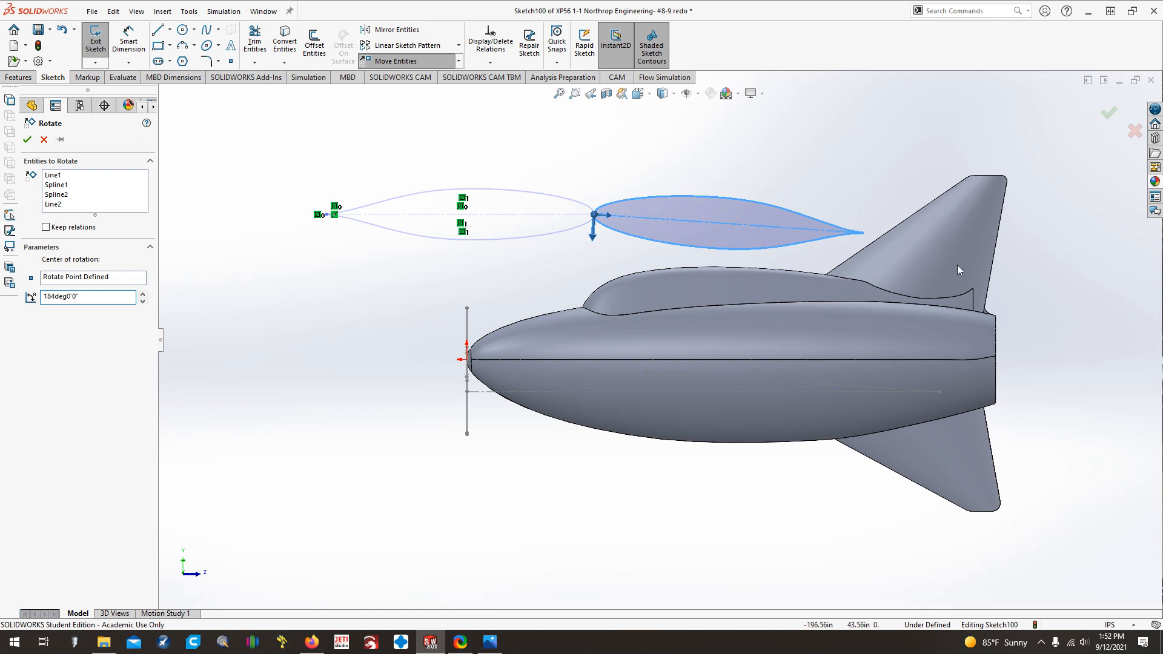
click(27, 141)
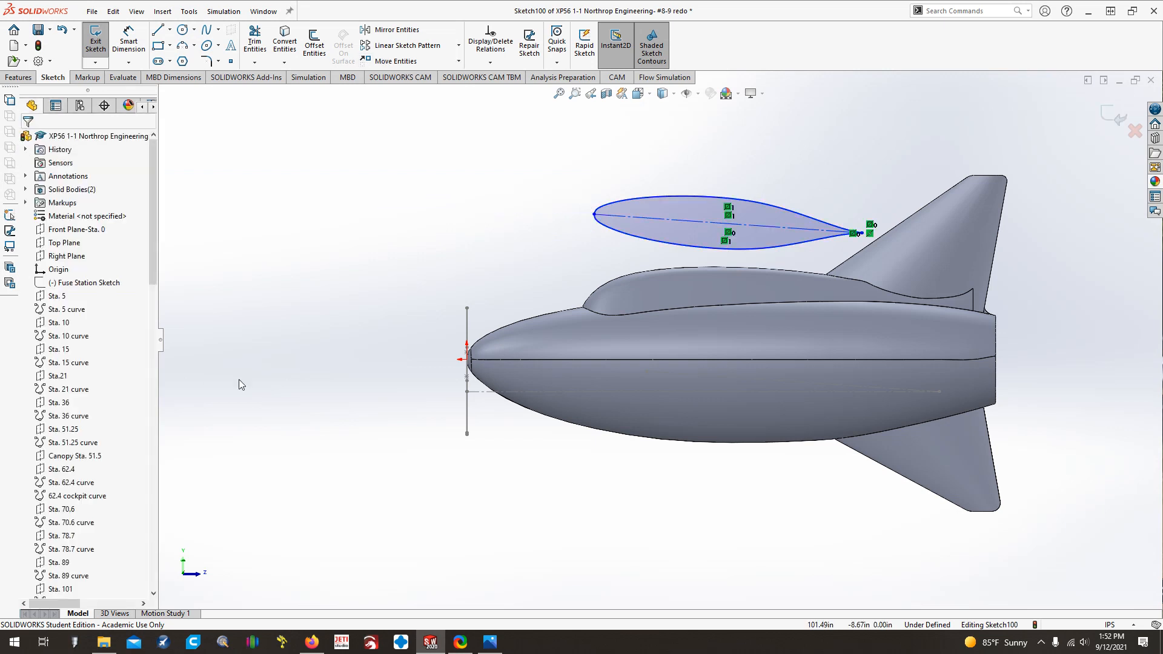
Hide the "V.Stab outline cut" solid body that covers the wing root location lines
key(ctrl+Left)
key(ctrl+Left)
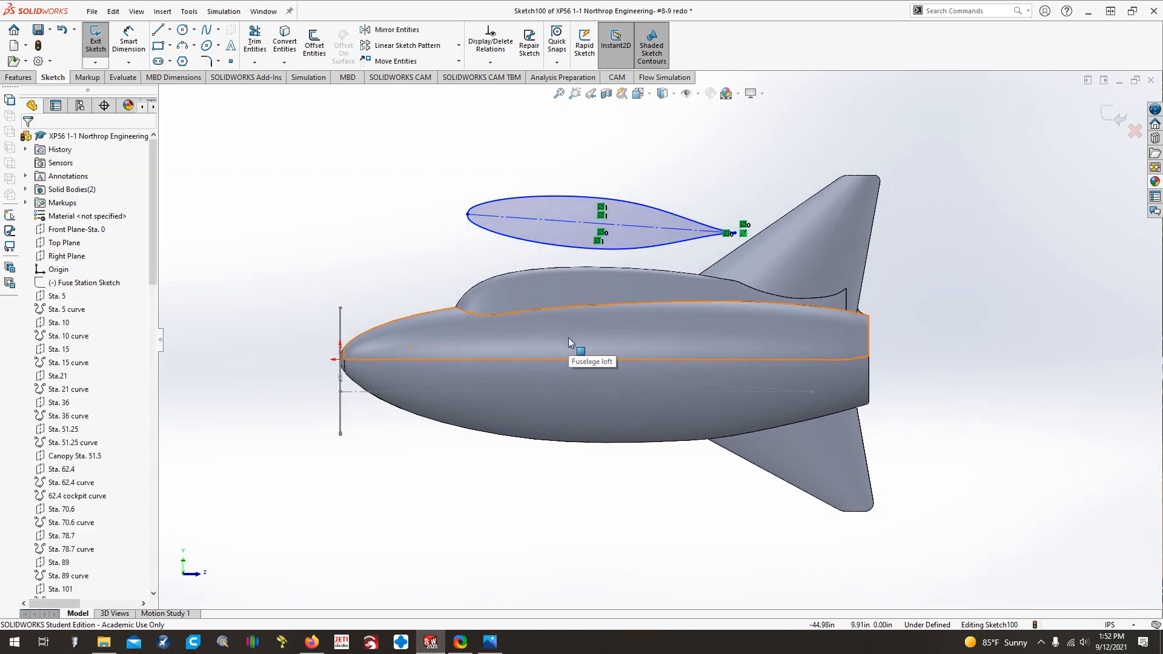
scroll(805, 396, up, 3)
scroll(655, 382, down, 10)
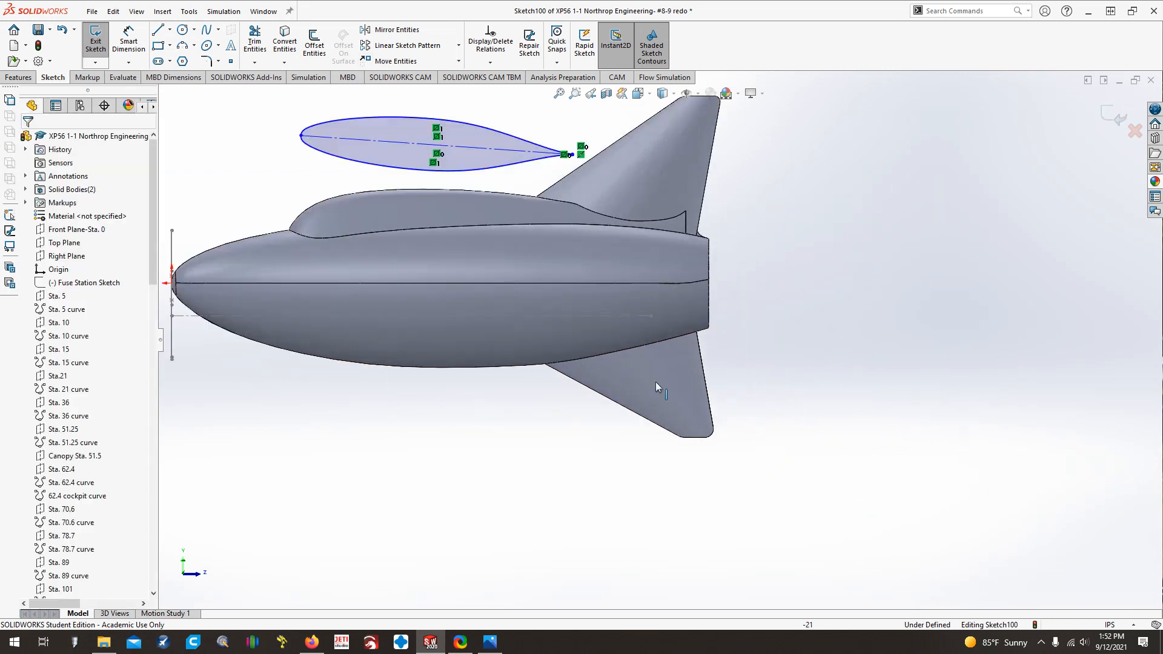
key(ctrl+Down)
key(ctrl+Right)
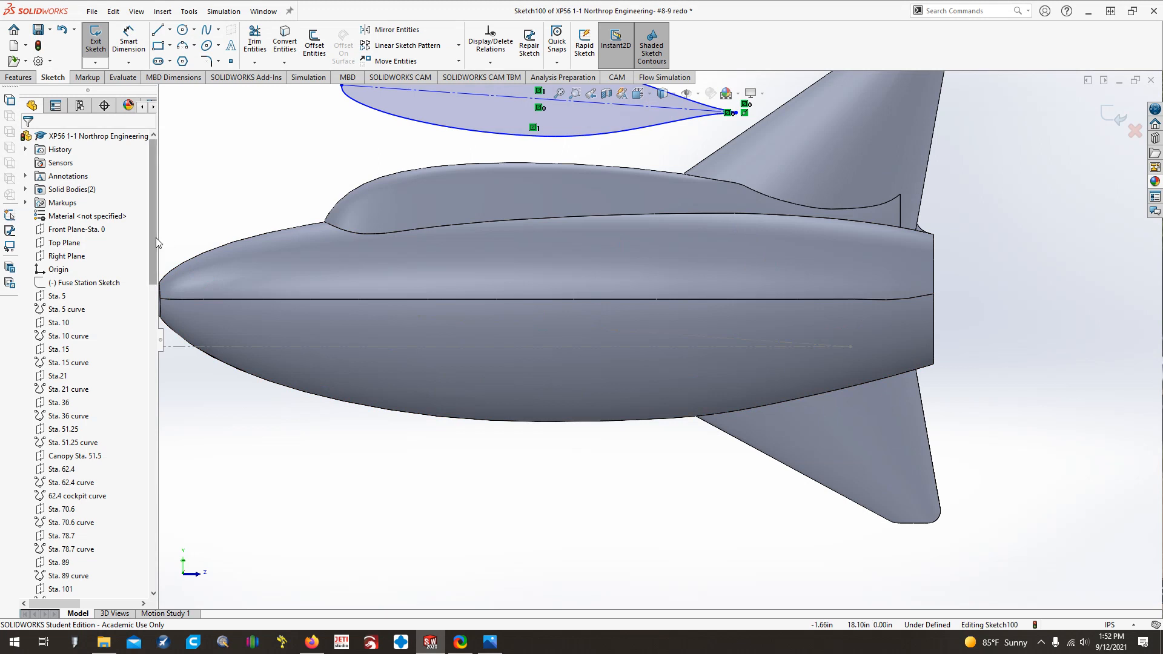
click(25, 189)
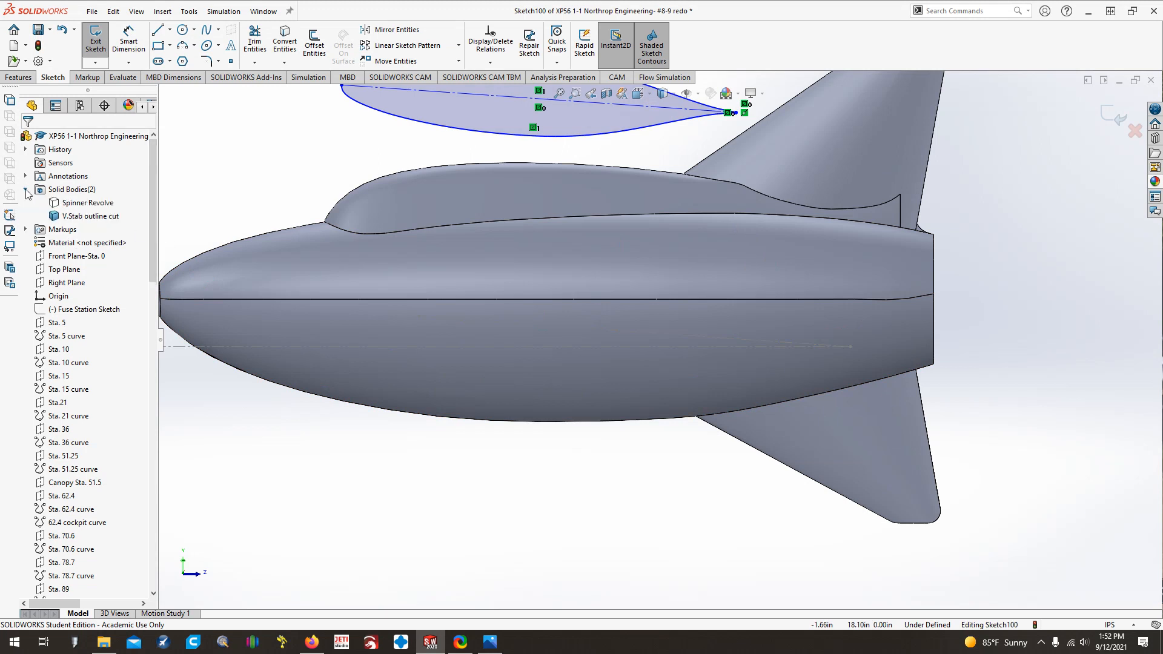
right_click(103, 217)
click(111, 195)
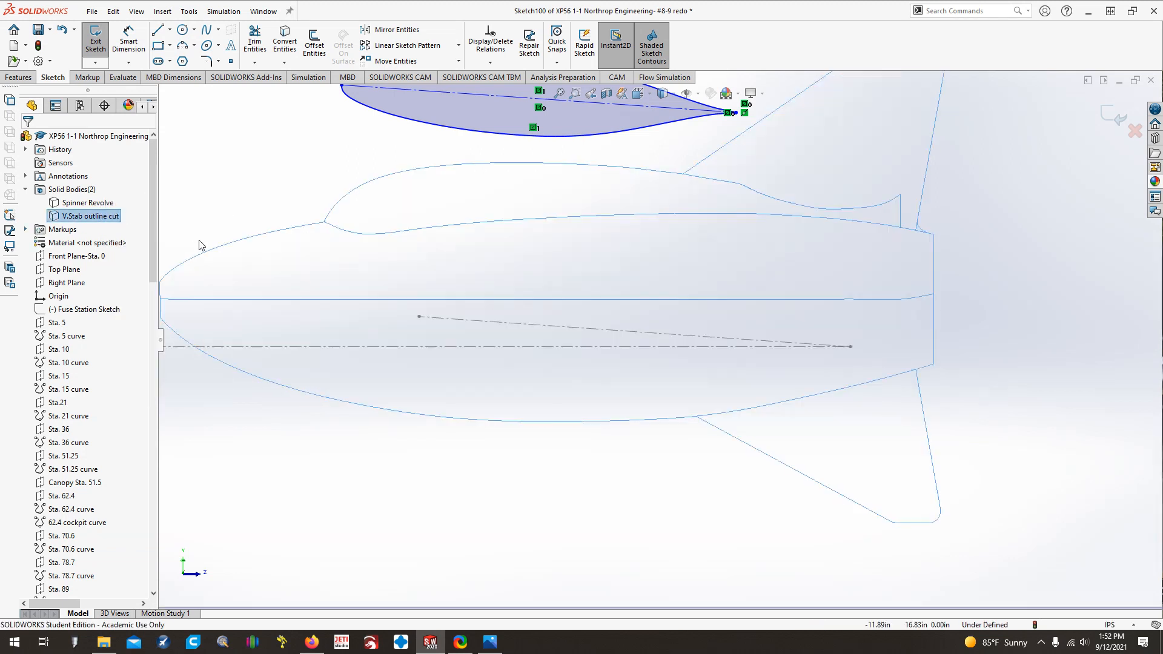
click(234, 202)
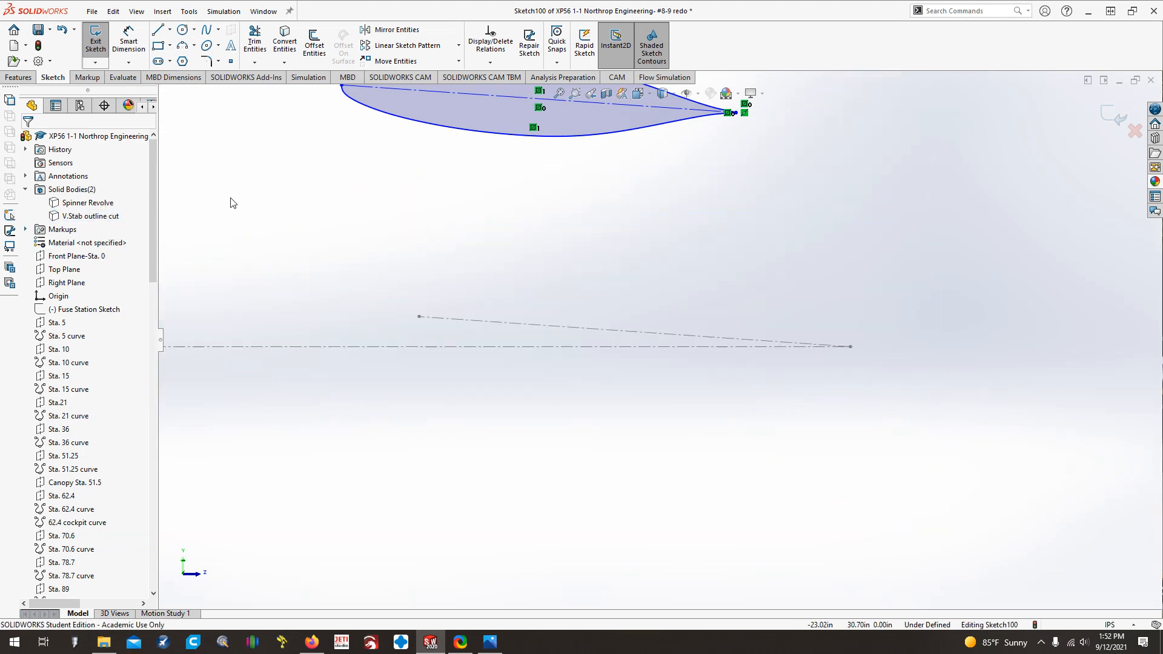
Move the entire airfoil profile, without keeping relations, from the midpoint of its blunt trailing edge to the aft endpoint of the wing root location lines
key(XF86AudioLowerVolume)
key(ctrl+Down)
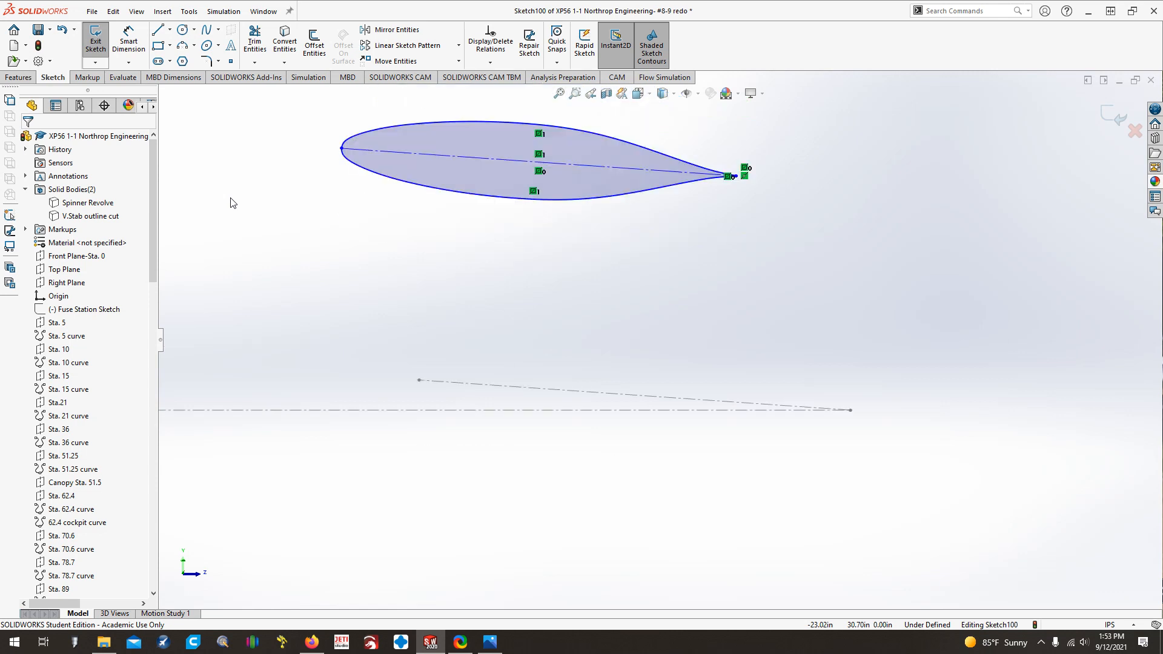
key(ctrl+Down)
key(ctrl+Down)
key(ctrl+Down)
key(ctrl+Up)
key(ctrl+Up)
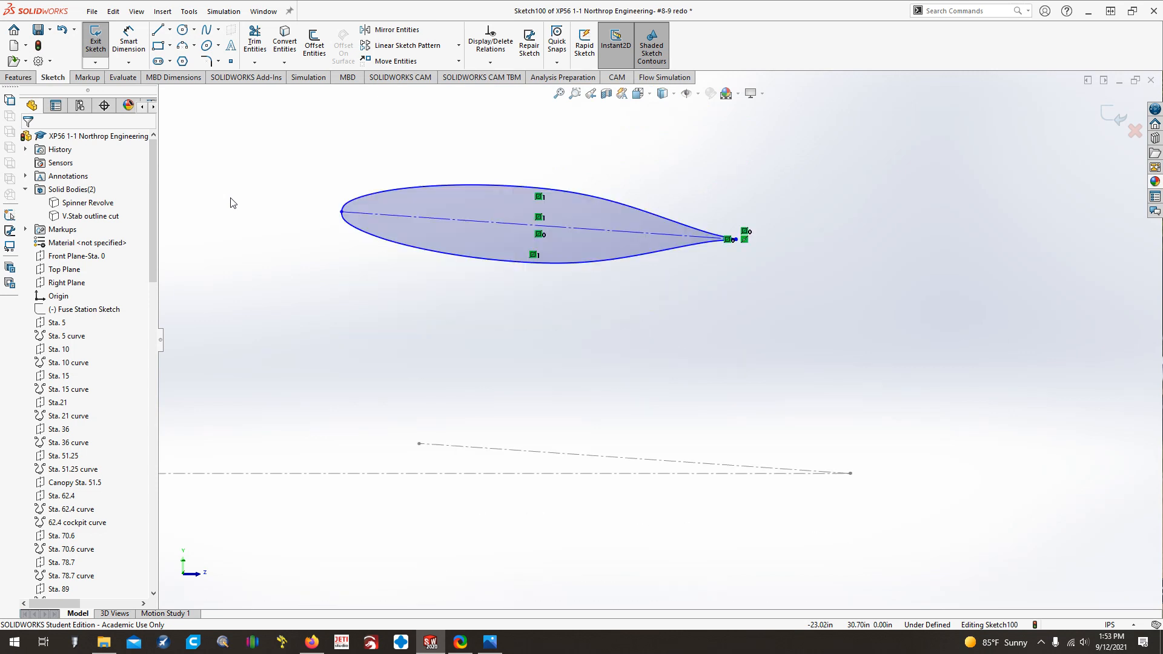
key(ctrl+Right)
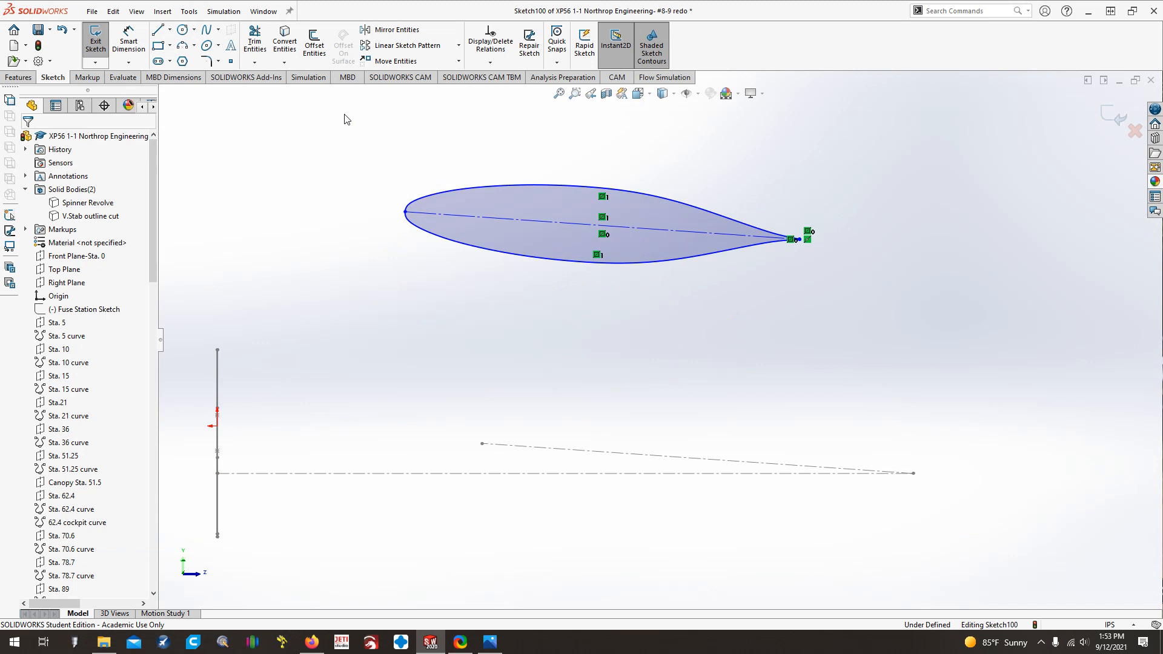
drag(344, 115, 890, 367)
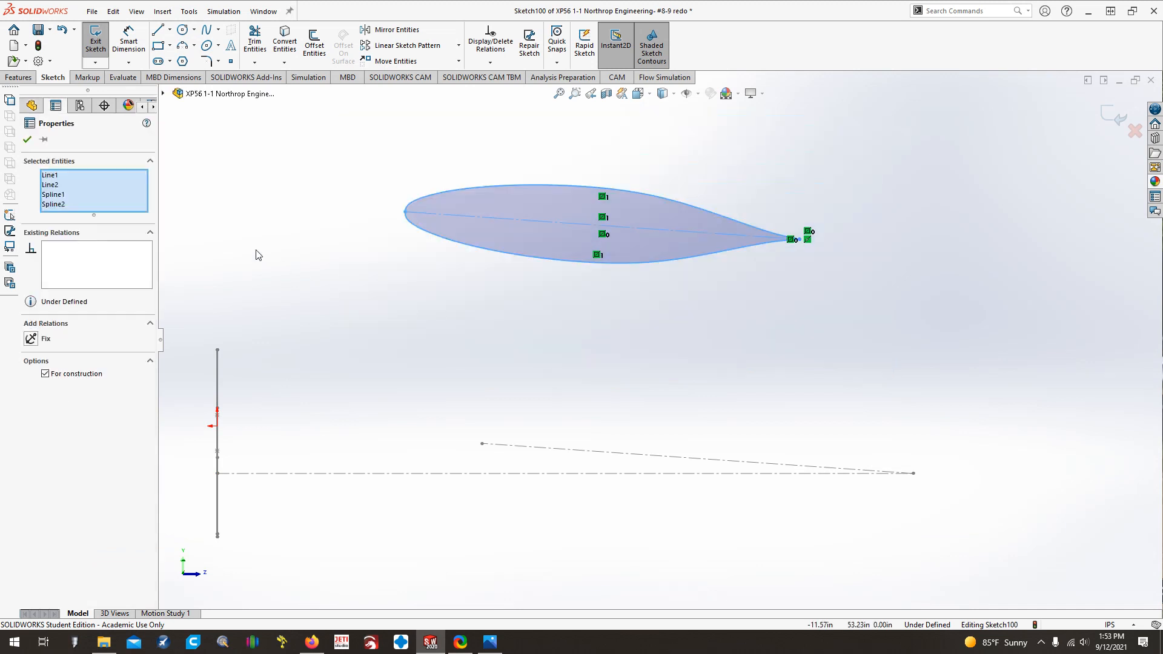
click(189, 14)
mouse_move(309, 390)
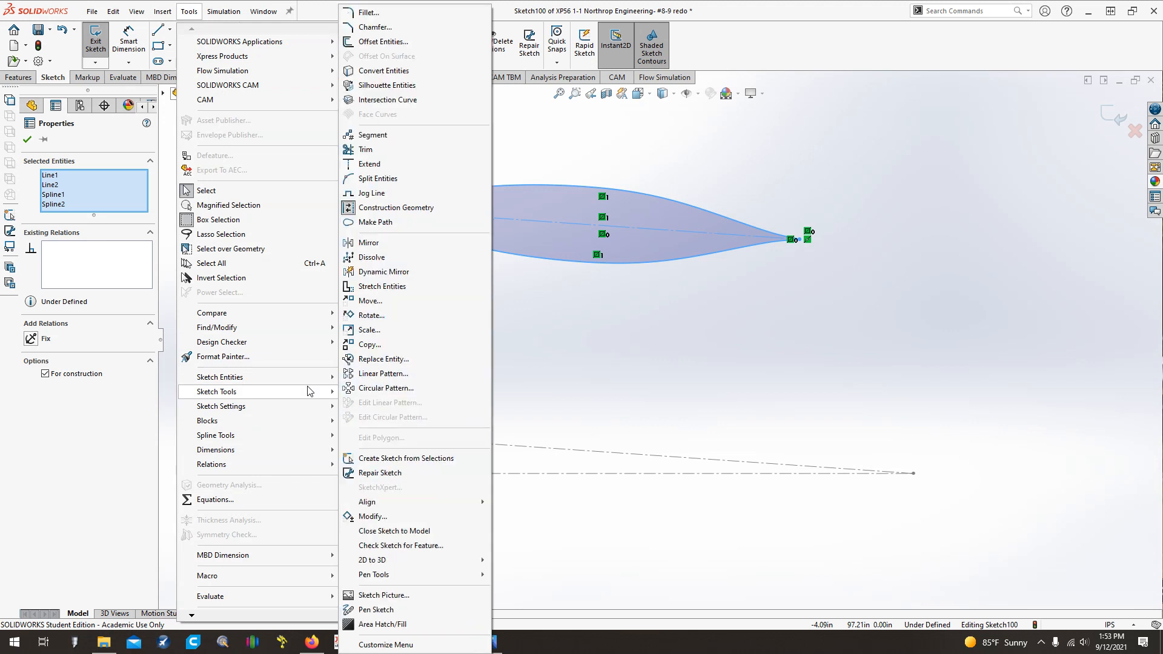
click(392, 306)
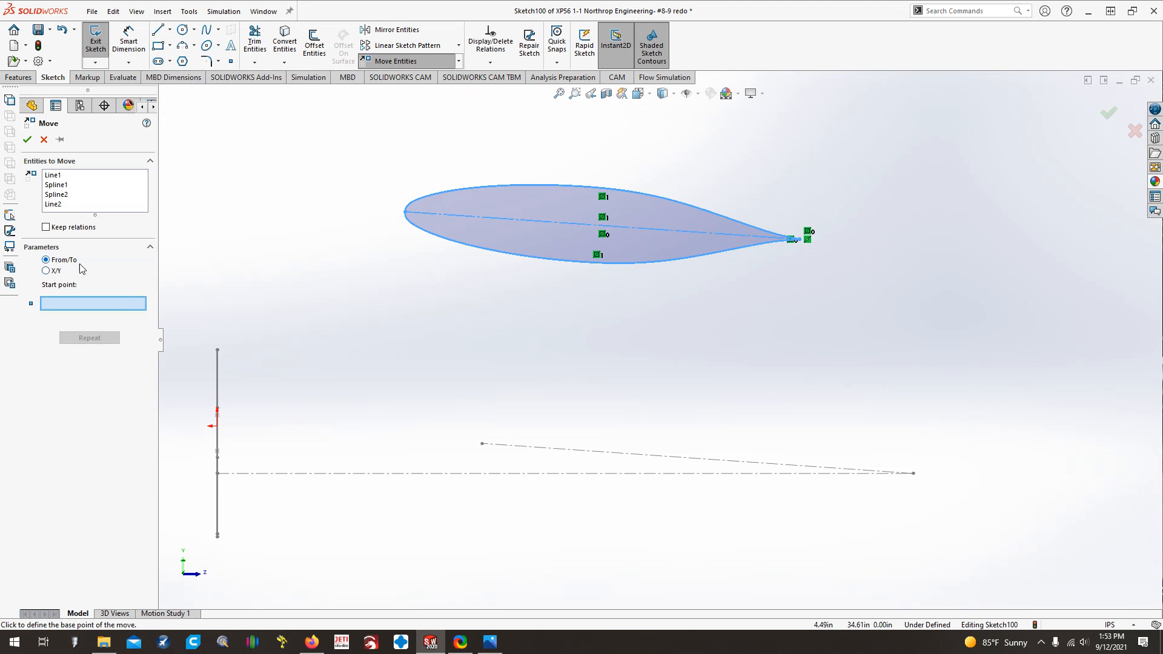
scroll(799, 255, down, 5)
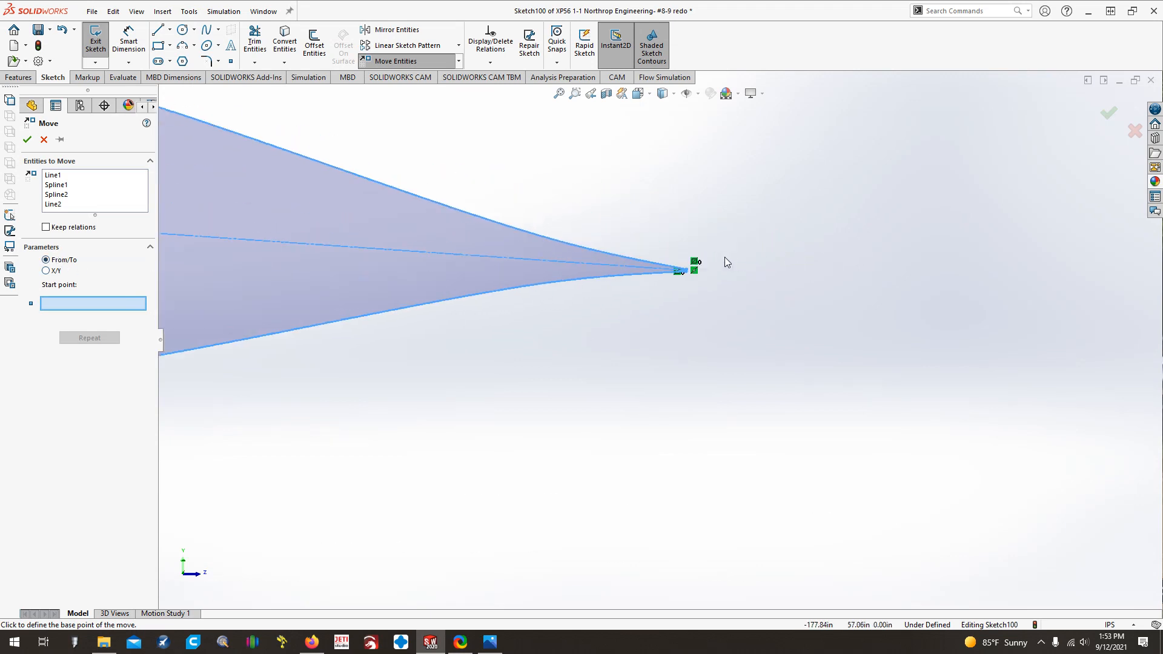
scroll(652, 315, down, 5)
scroll(576, 300, down, 2)
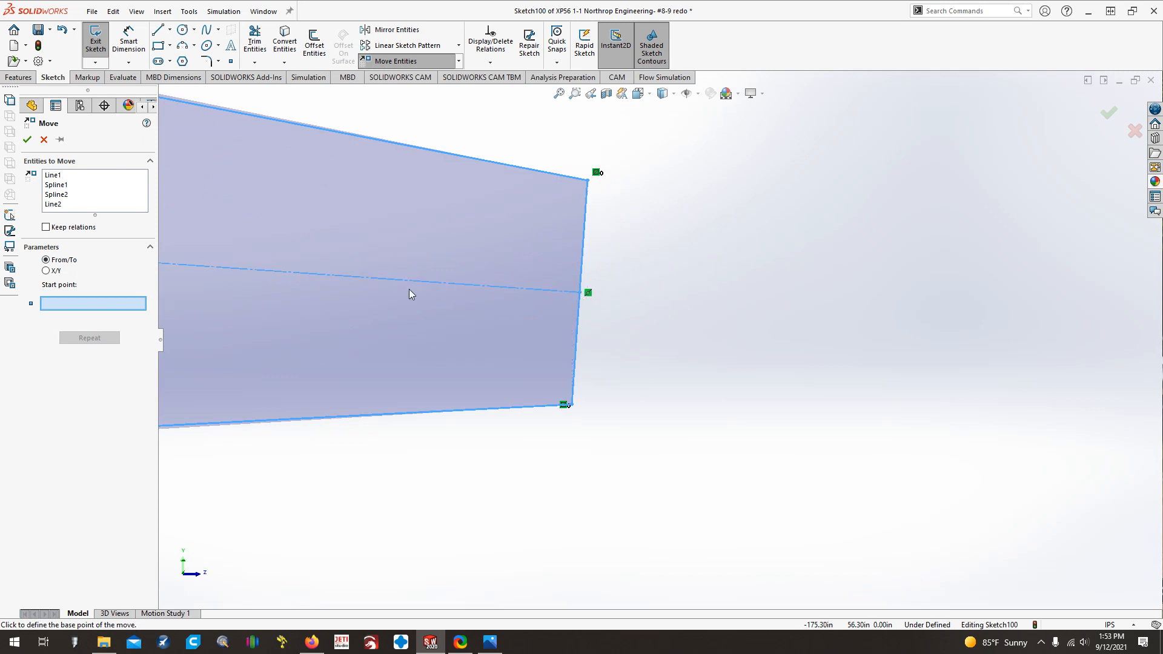
click(578, 293)
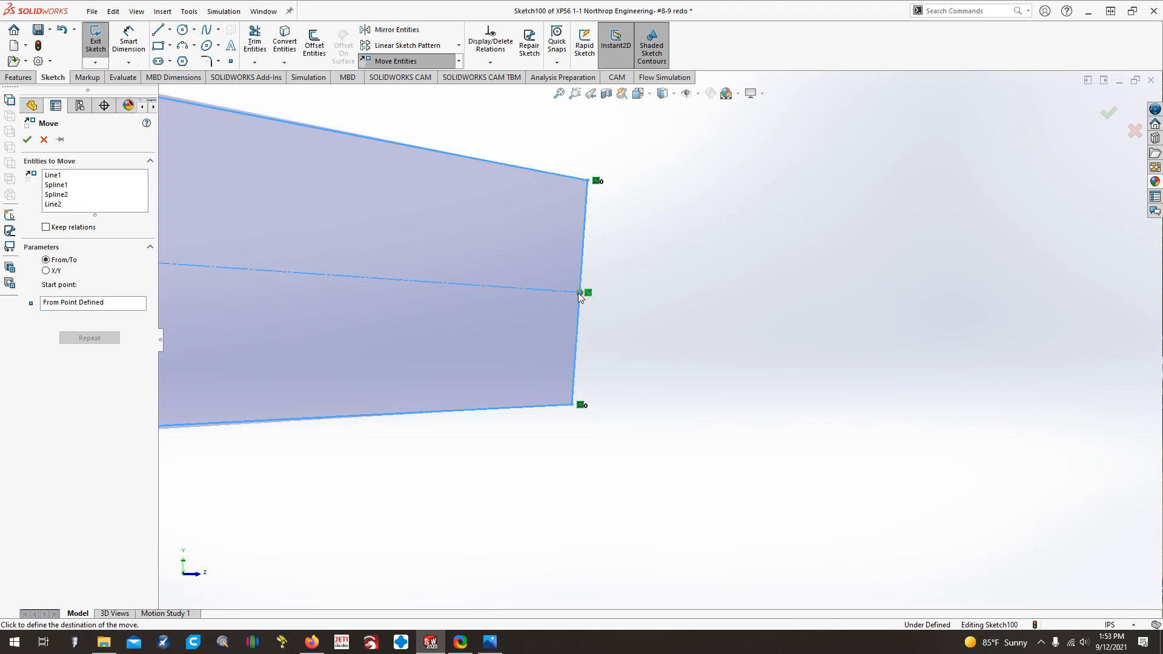
scroll(666, 363, up, 5)
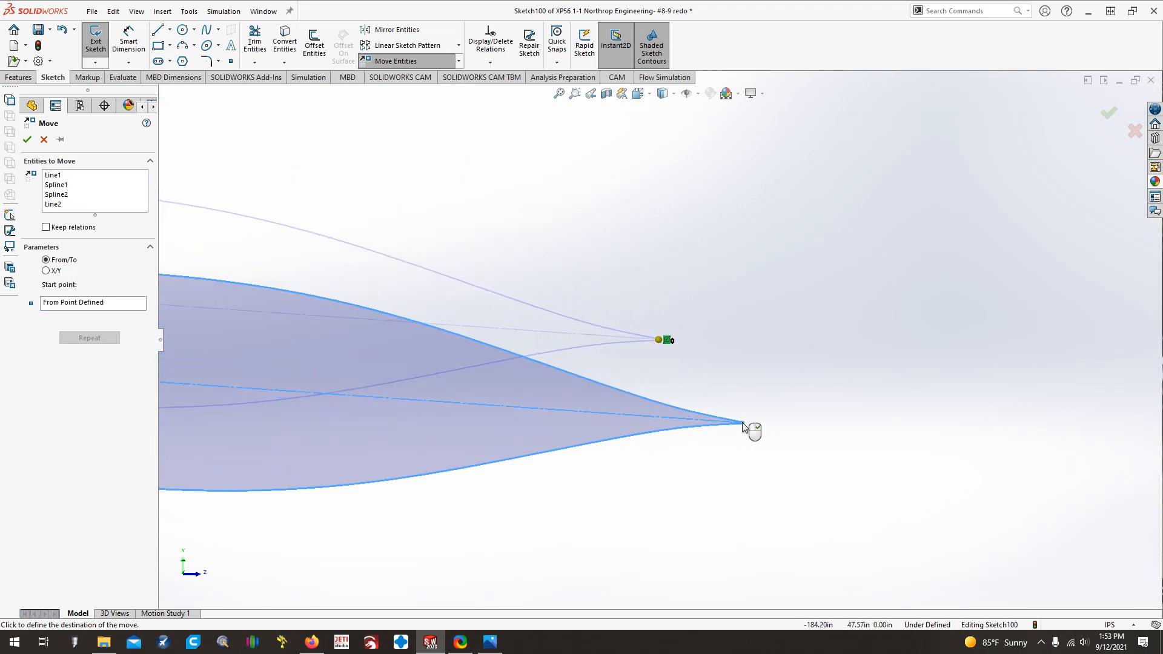
scroll(749, 432, up, 5)
scroll(721, 481, down, 5)
scroll(707, 488, down, 5)
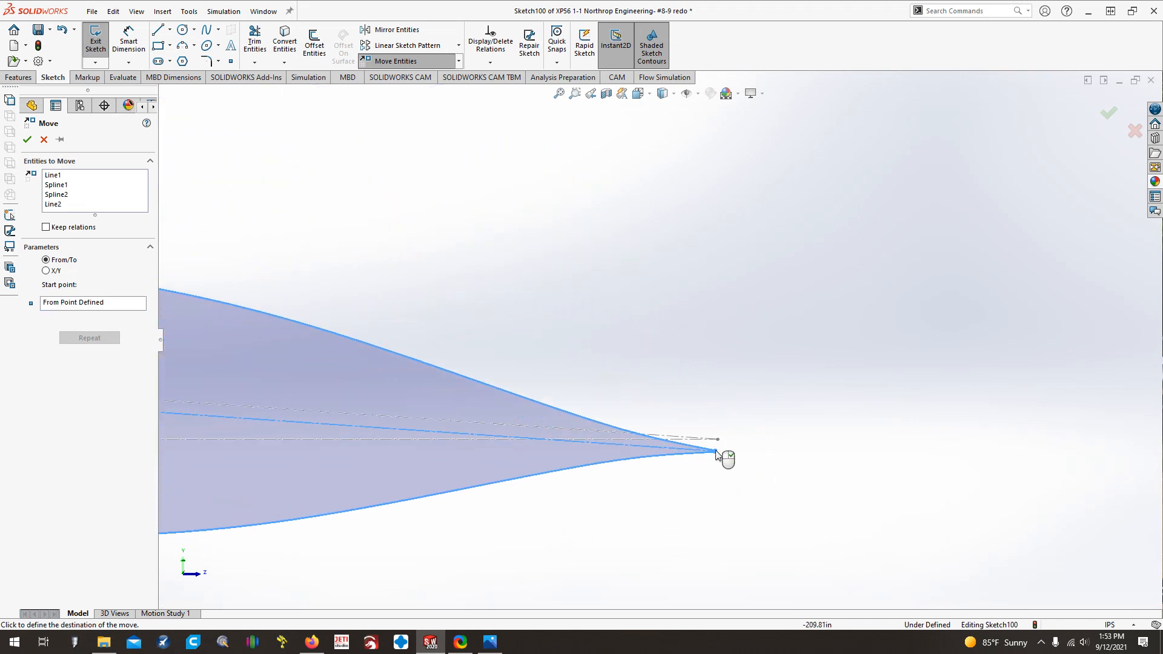
scroll(609, 329, down, 5)
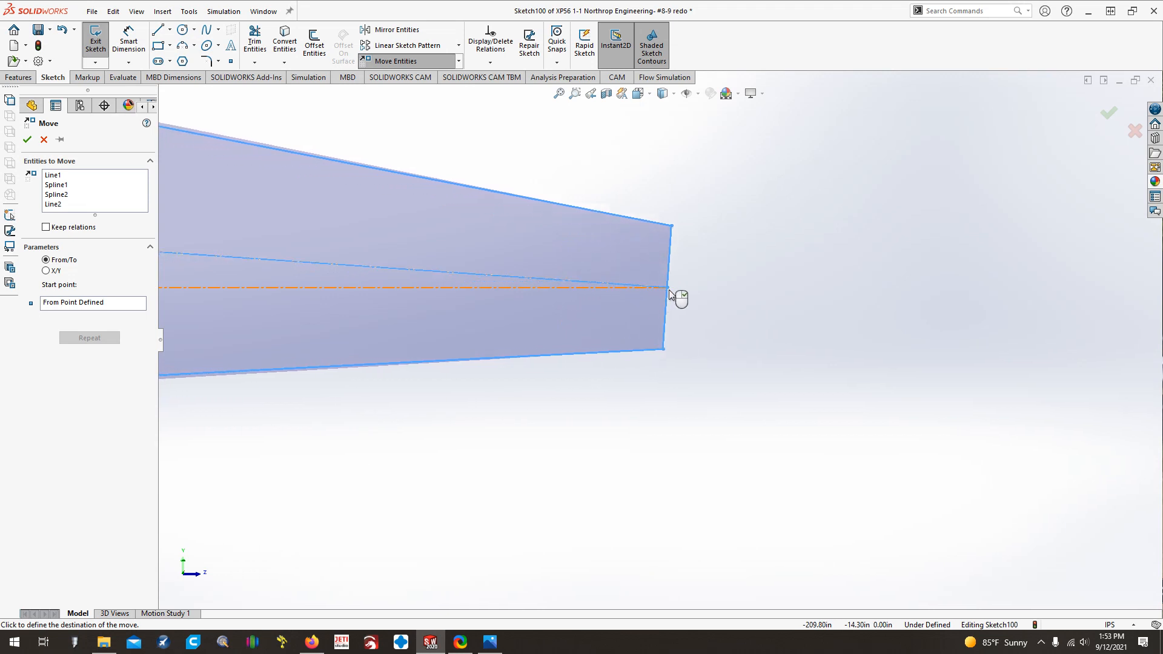
click(669, 290)
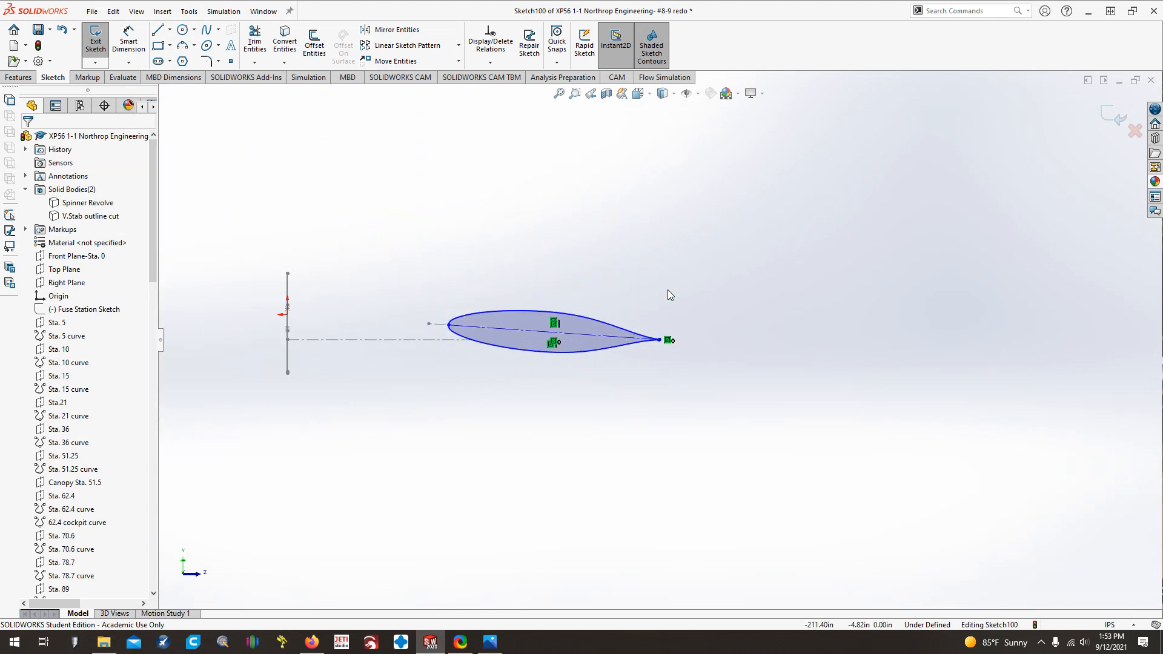
Dimension the length of the airfoil's chord line, placing the dimension just below the chord
scroll(668, 289, down, 4)
key(ctrl+Right)
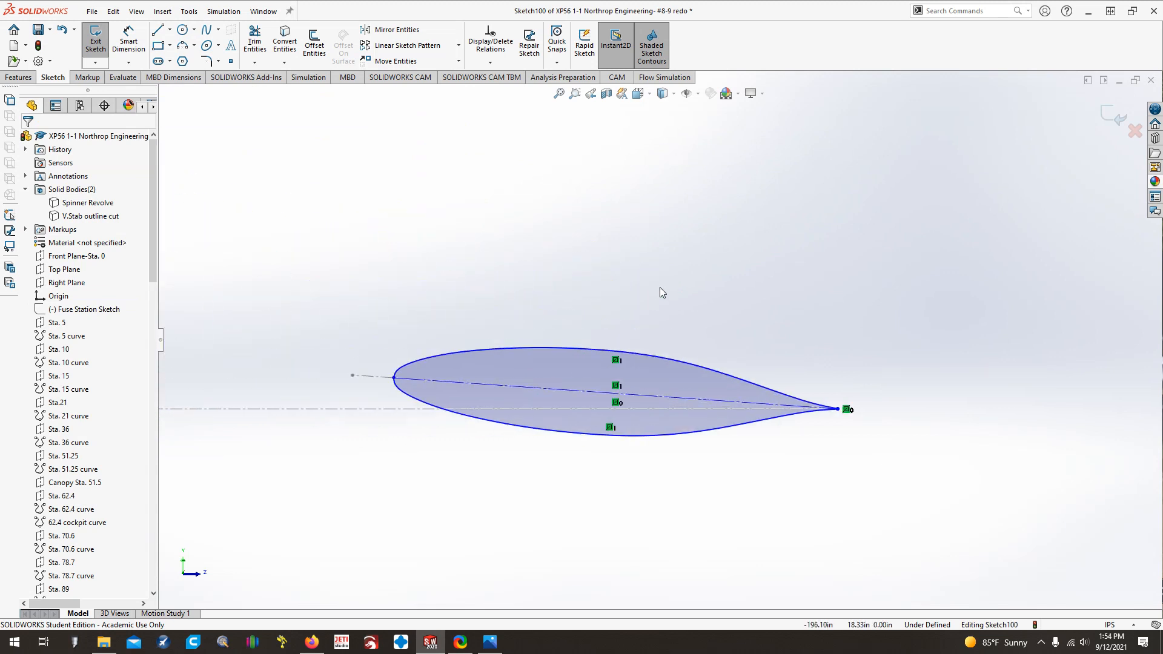
key(ctrl+Right)
key(ctrl+Up)
key(ctrl+Up)
scroll(656, 286, down, 3)
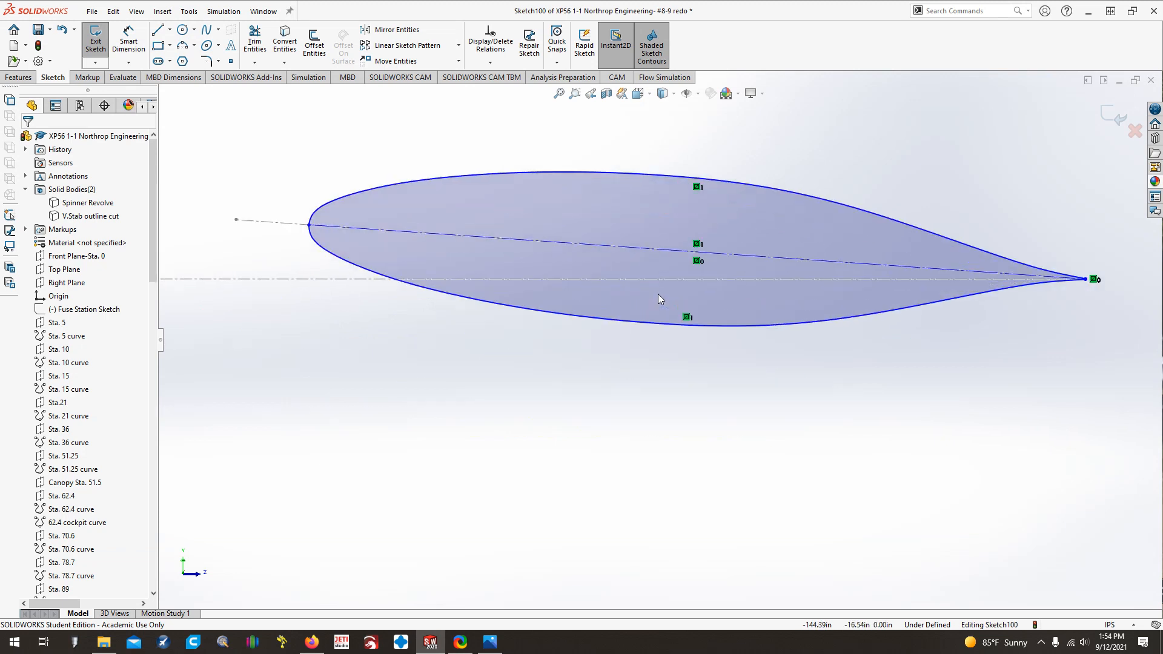
scroll(658, 293, up, 2)
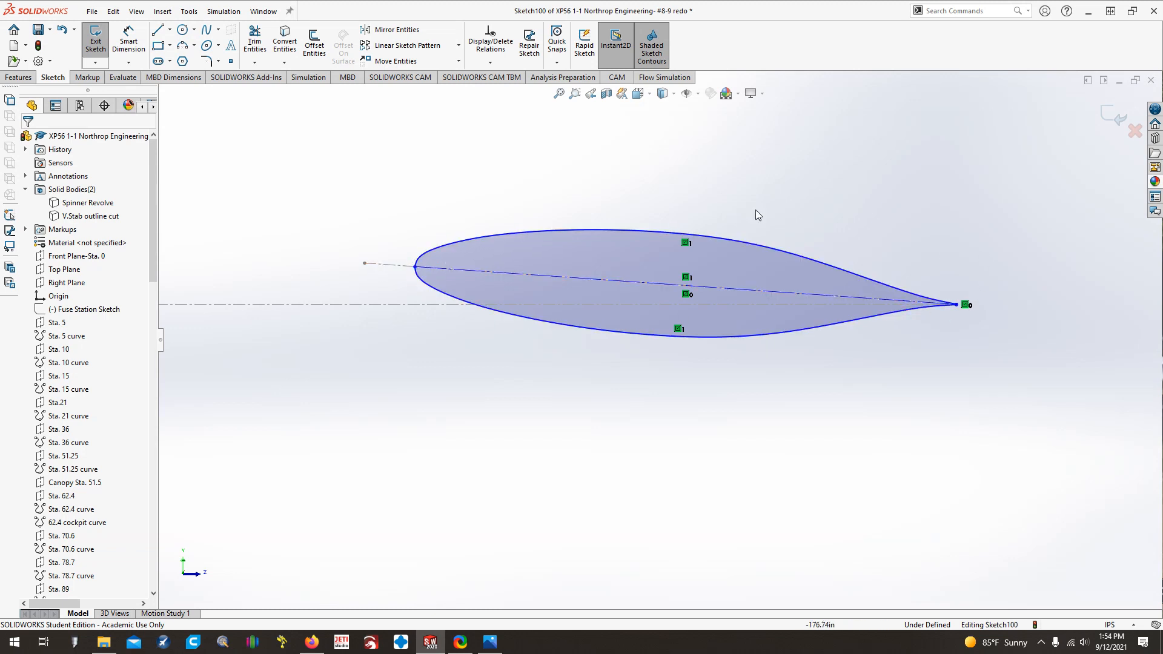
click(128, 41)
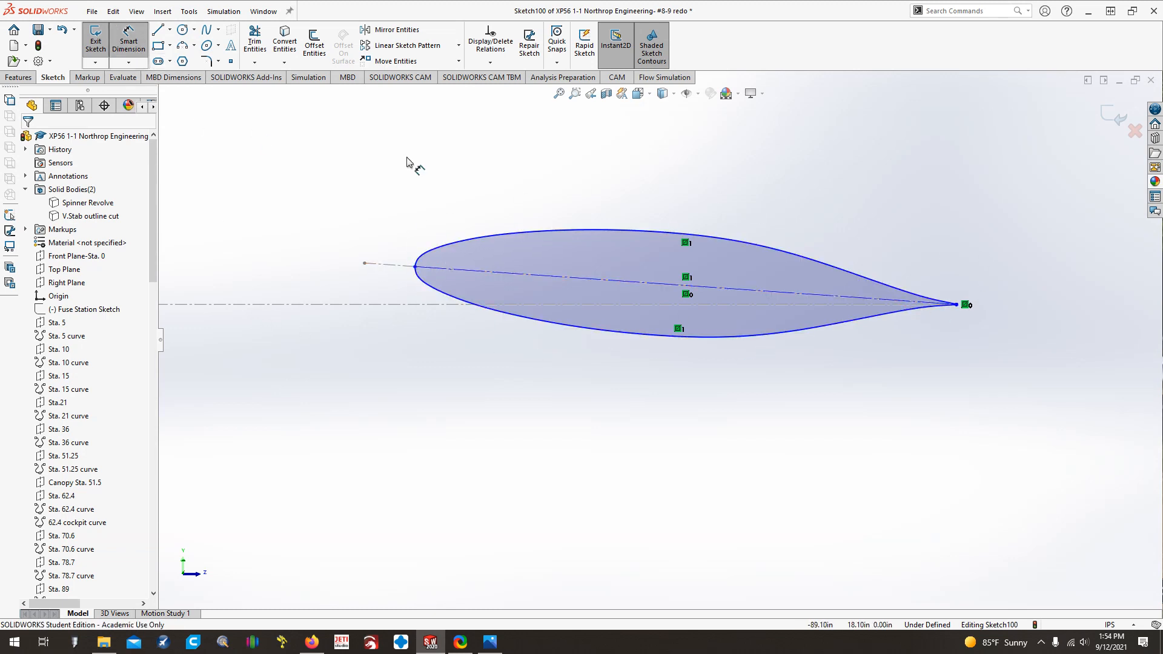
click(514, 278)
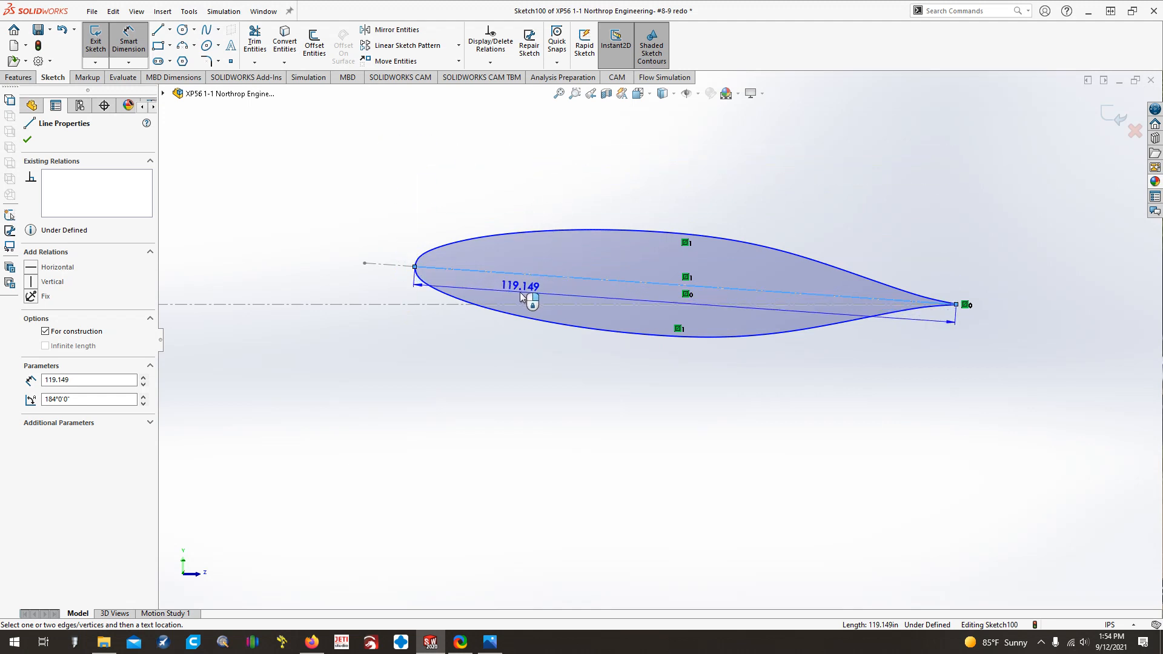
click(521, 294)
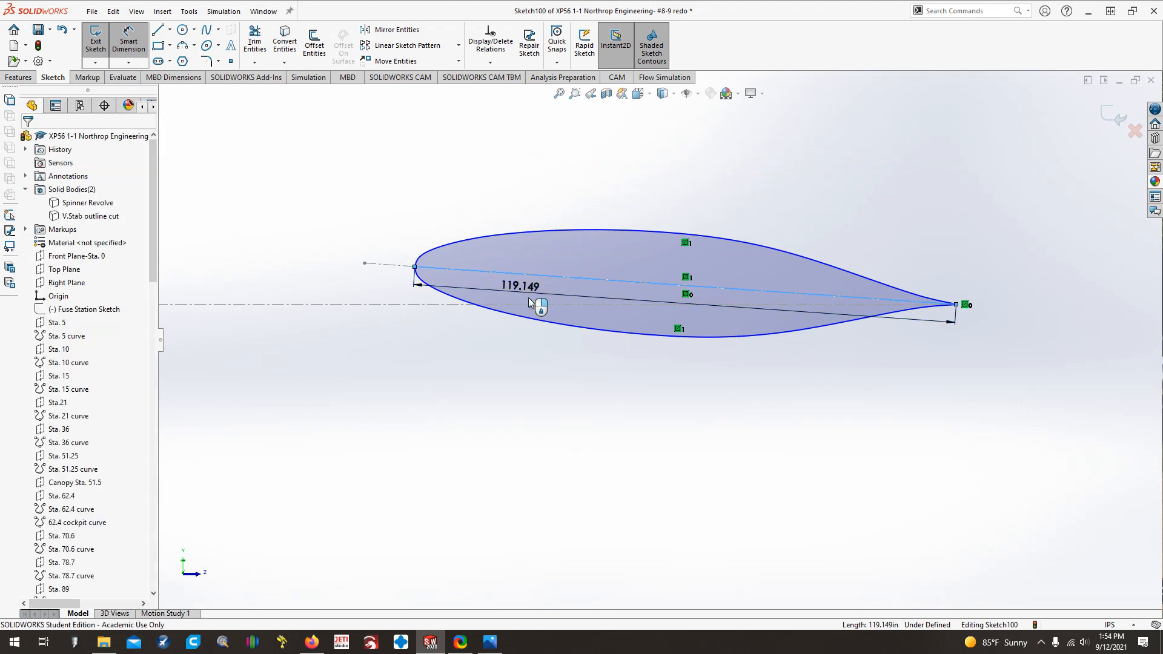
key(Return)
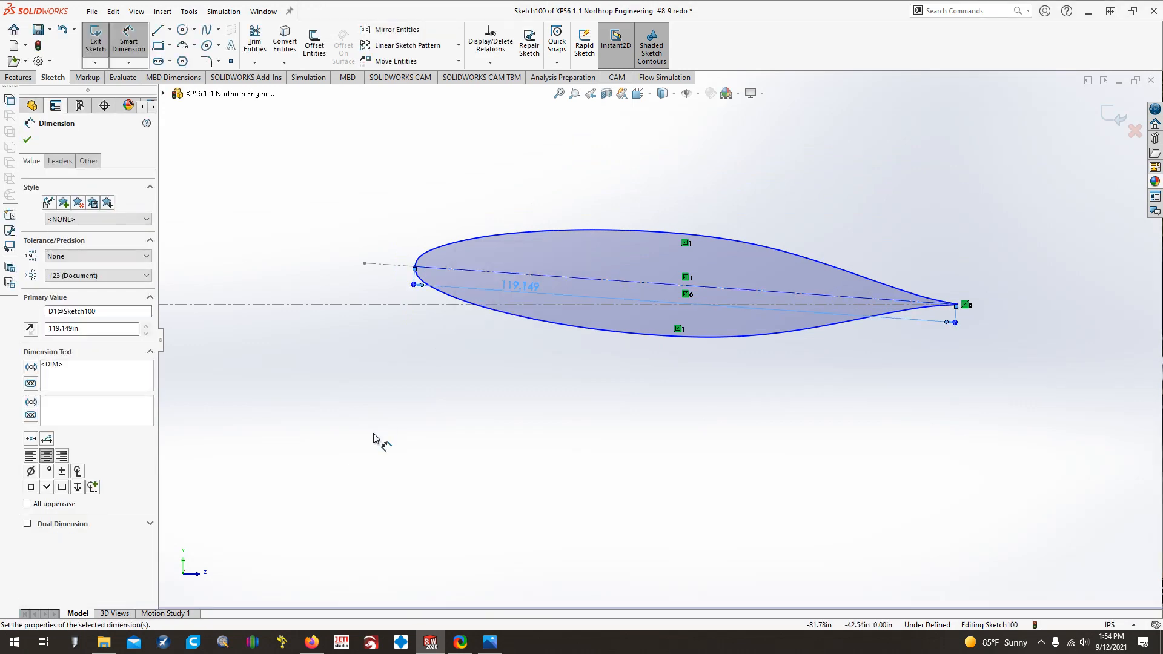
key(Escape)
Open Calculator, return to SOLIDWORKS, and measure the inclined wing root location line along the airfoil chord
click(24, 646)
text(calc)
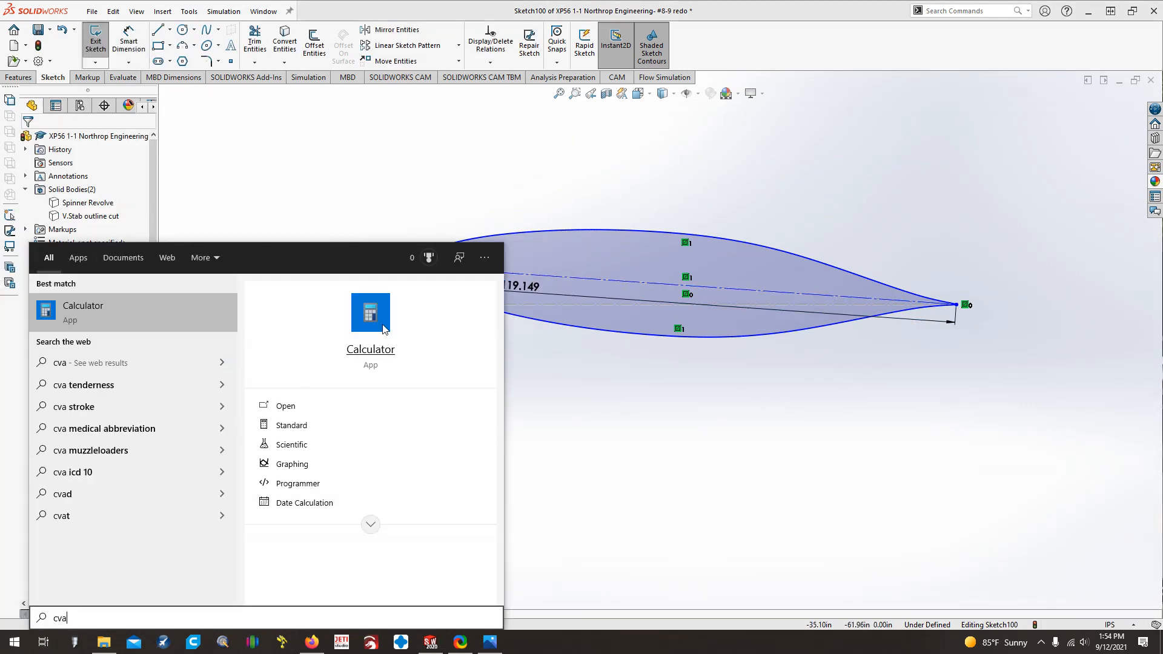
key(Return)
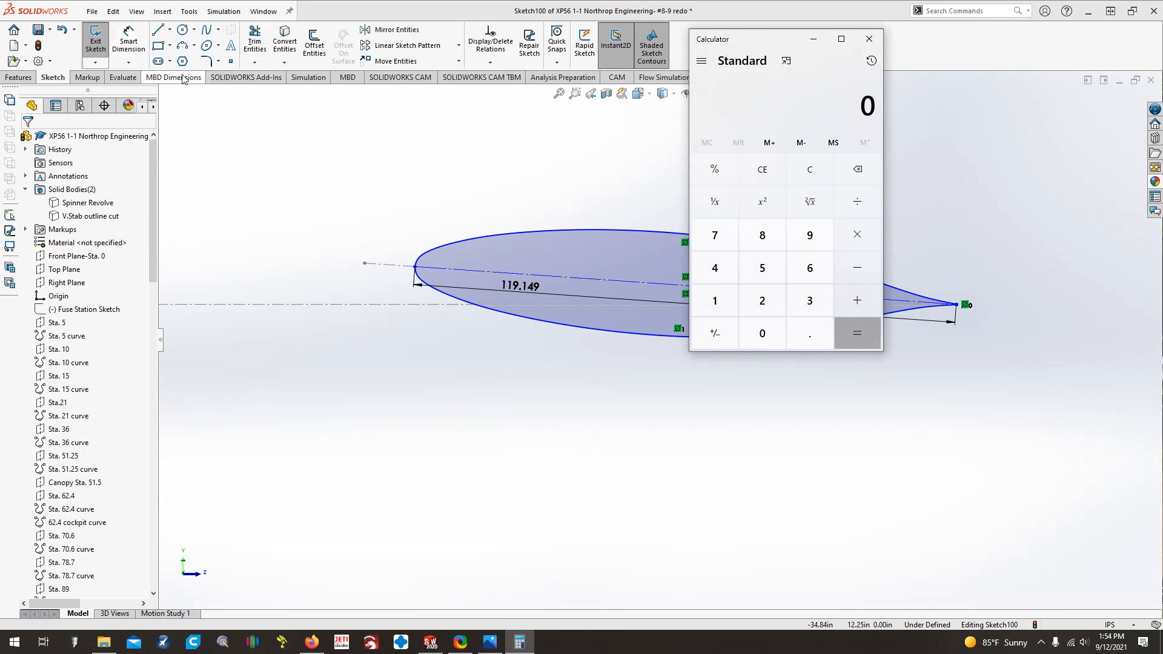
click(122, 79)
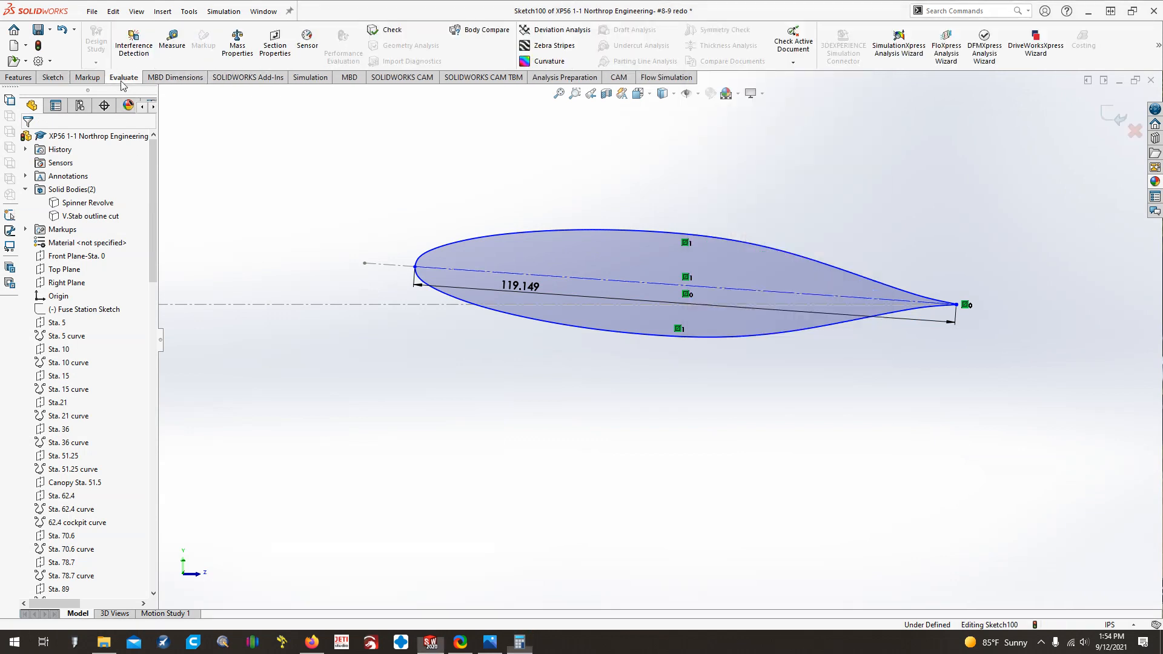
click(173, 47)
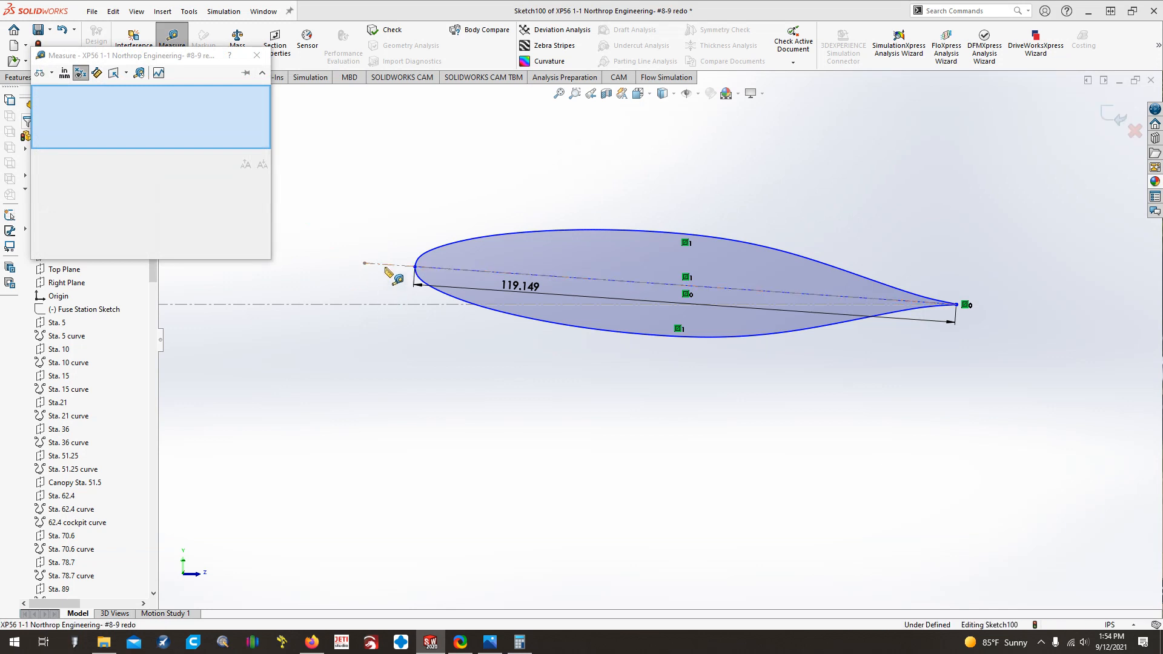
click(390, 265)
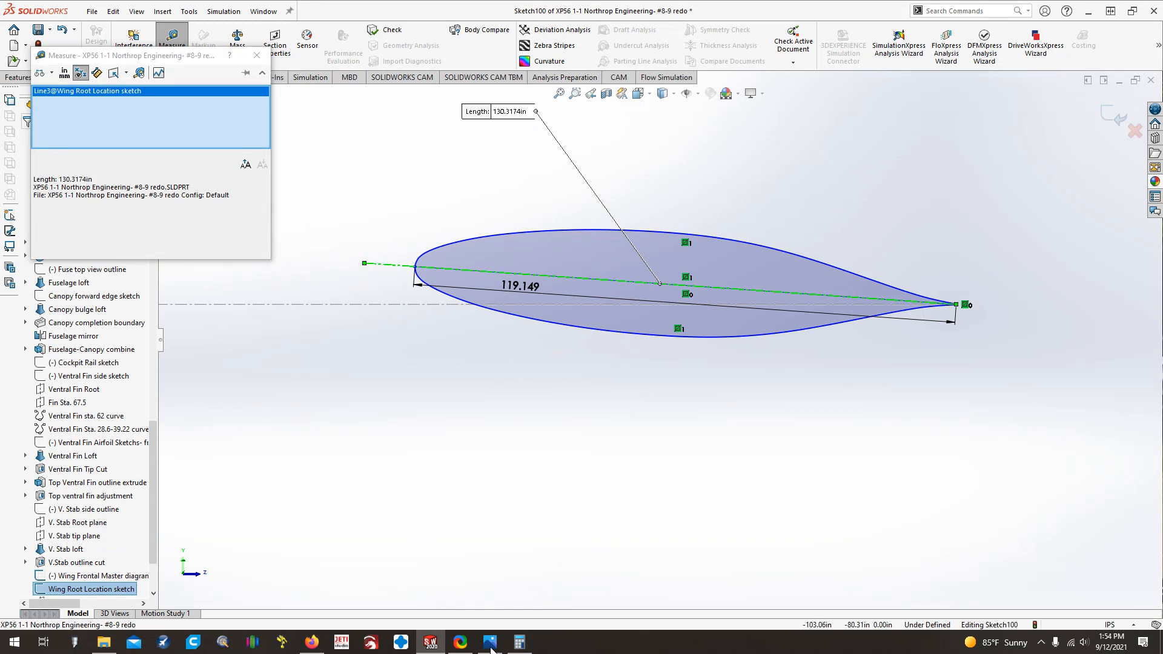
Calculate the scale factor 130.3174 ÷ 119.149 in Calculator, then close the measurement and clear the selection in SOLIDWORKS
click(519, 643)
text(1)
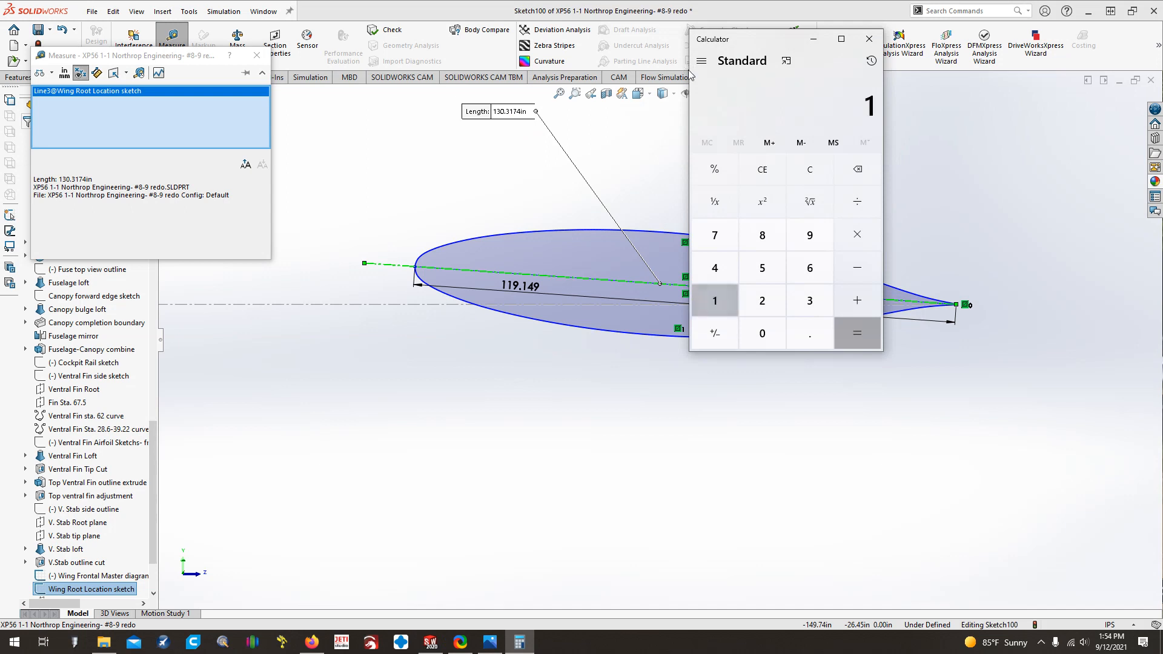
text(30.3174 ÷ )
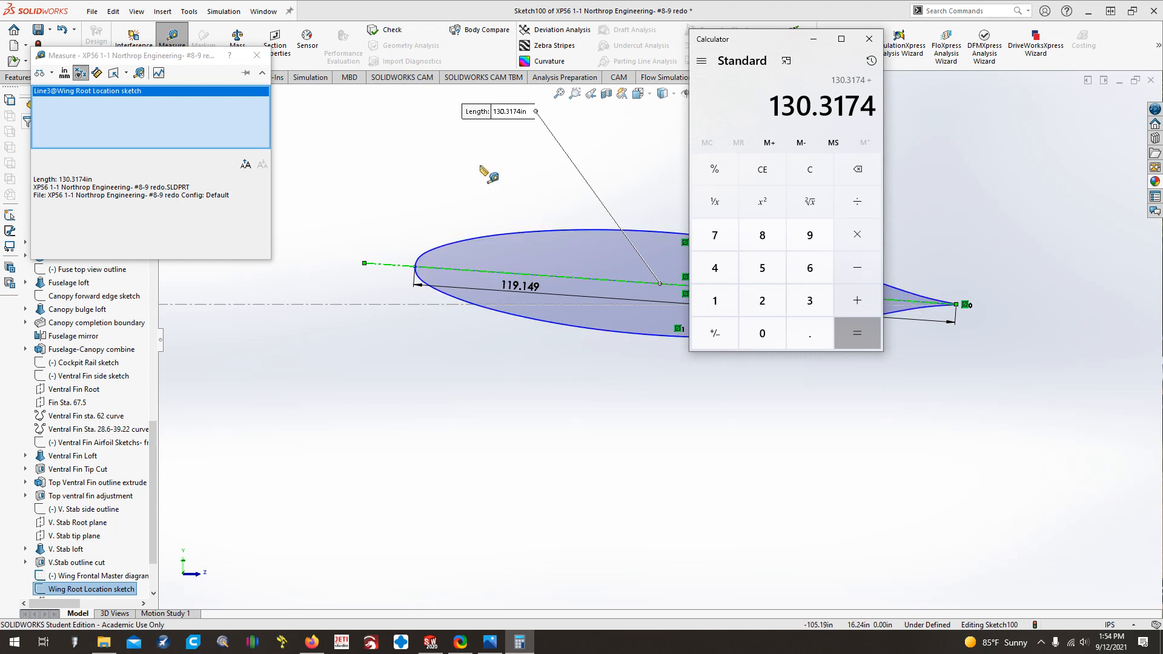
text(119.149)
key(Return)
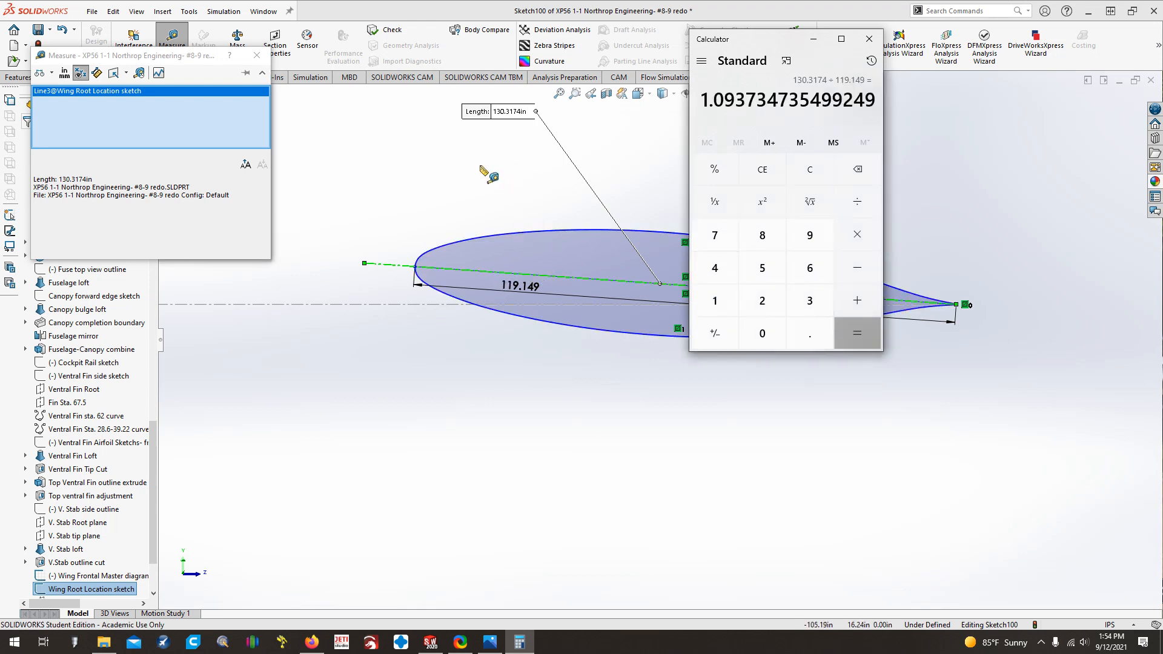
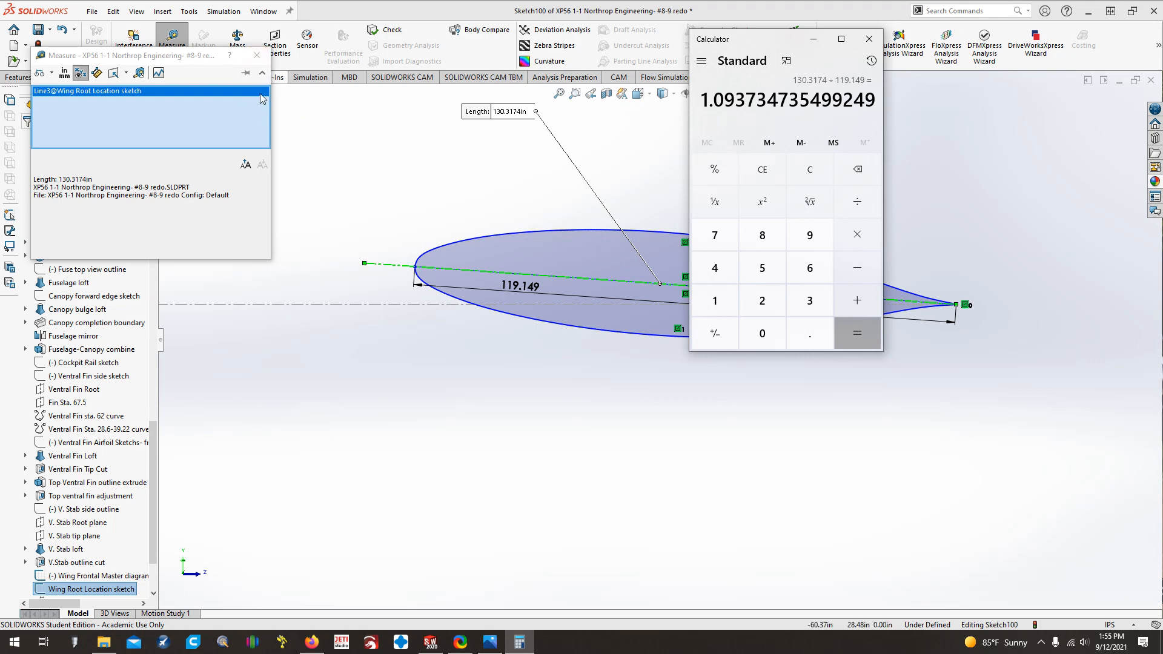
click(256, 56)
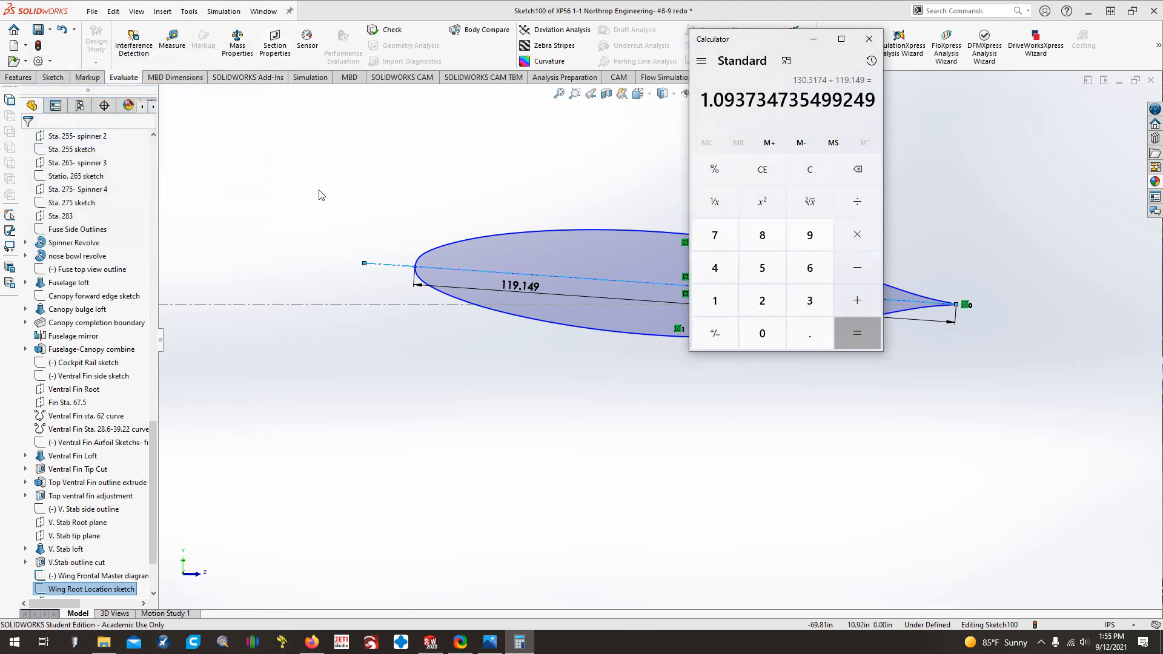
click(229, 165)
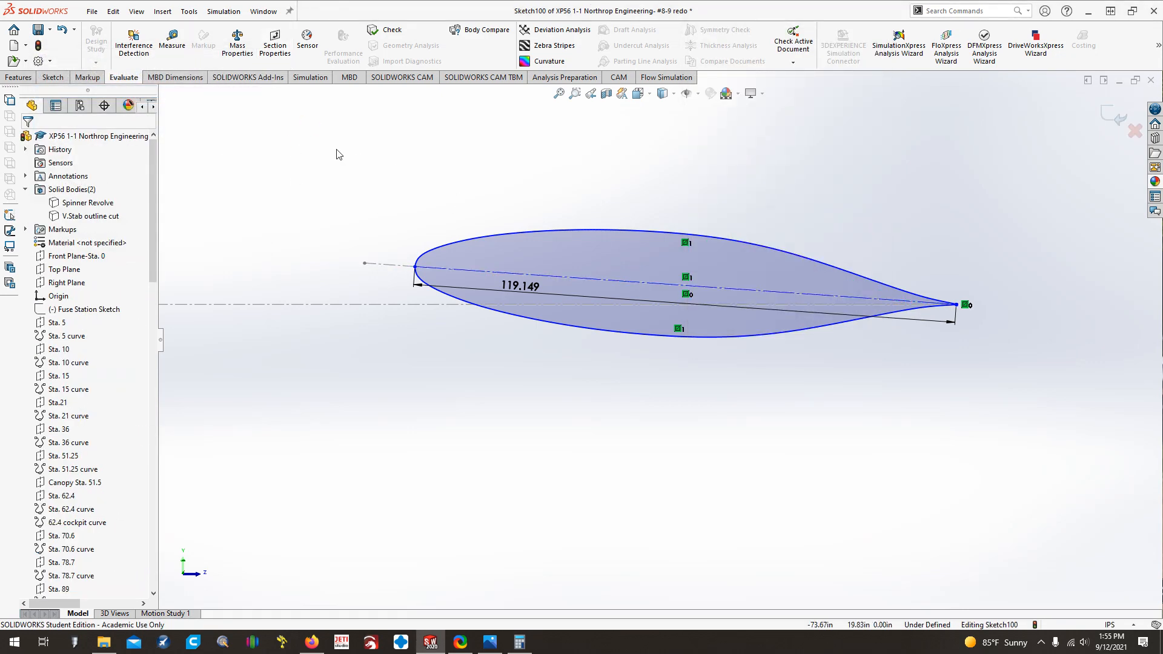
Try to scale the airfoil profile and its chord line by a factor of 1.0937 about the midpoint of the trailing edge
drag(331, 143, 1005, 411)
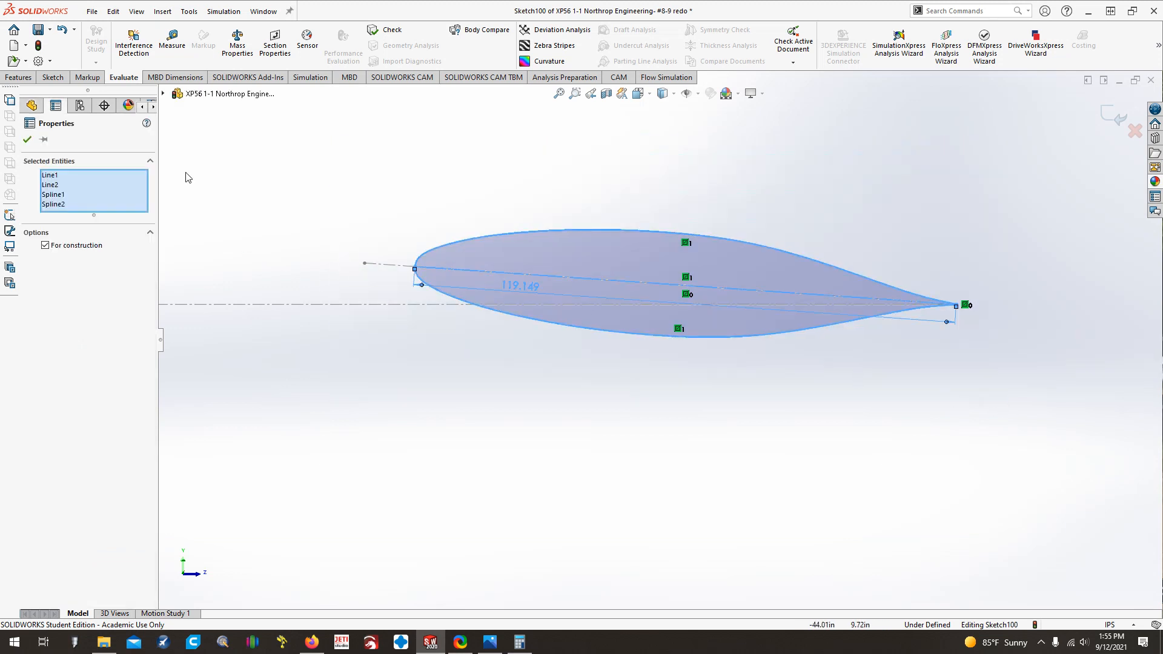
click(196, 16)
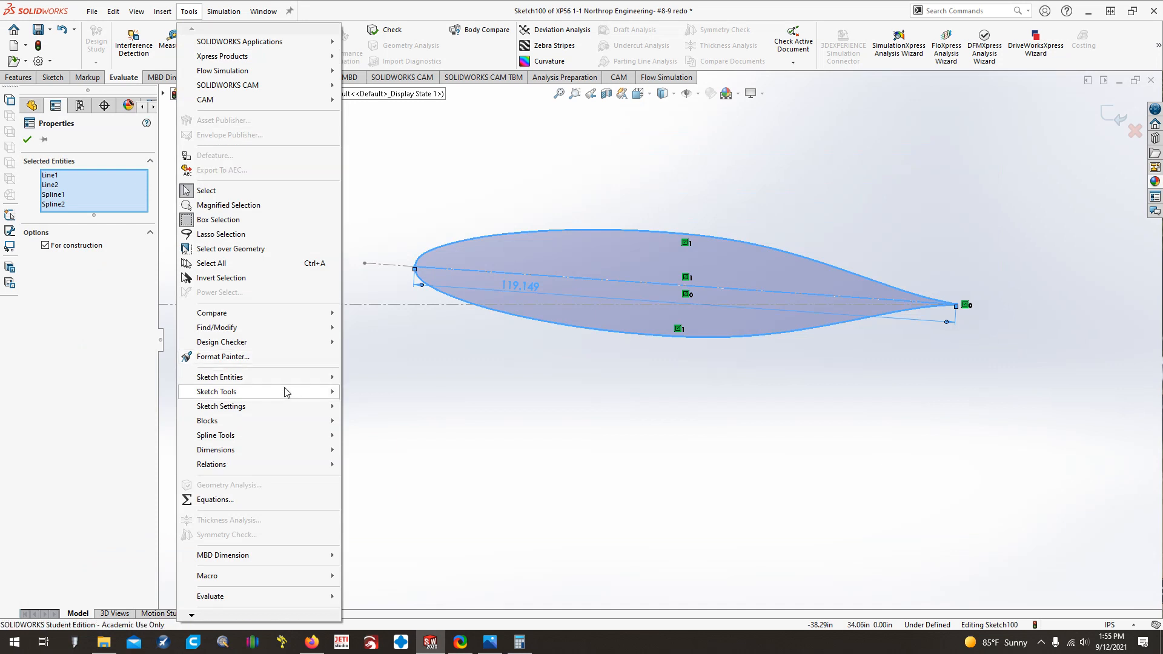
mouse_move(295, 400)
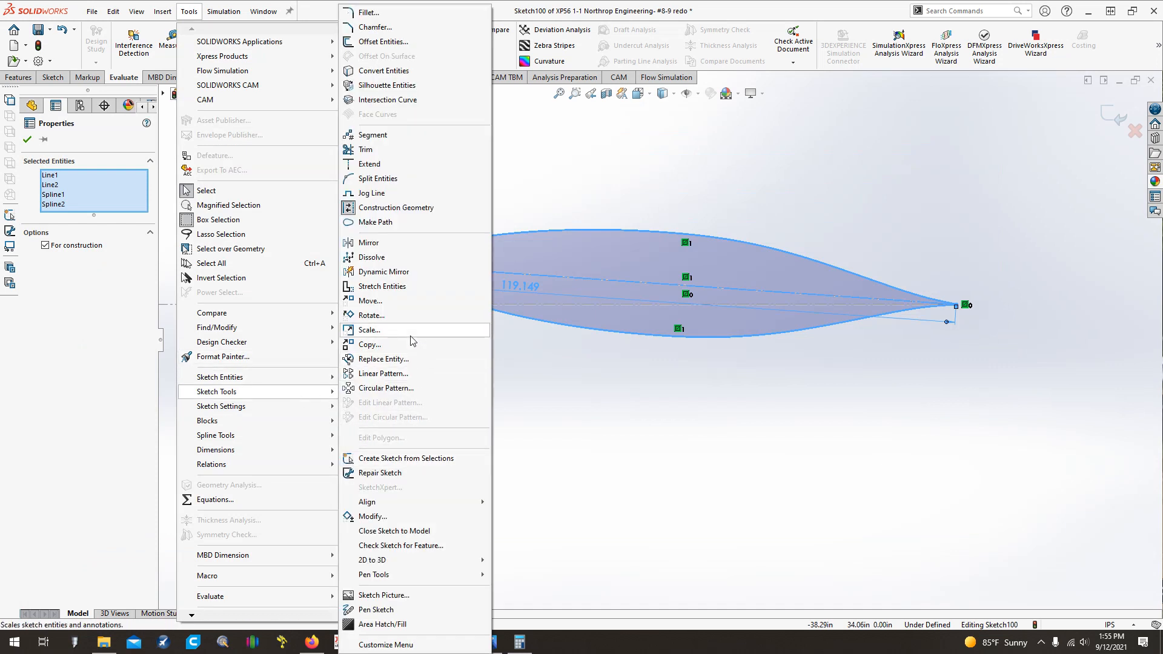
click(368, 330)
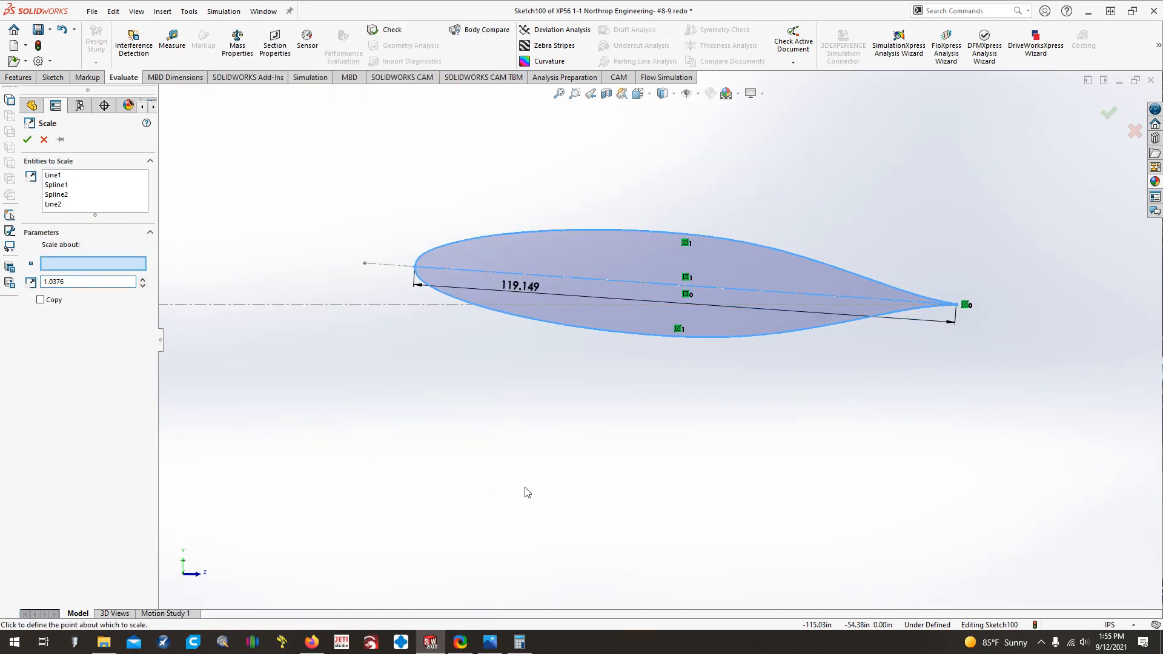
scroll(845, 322, down, 4)
scroll(845, 322, down, 3)
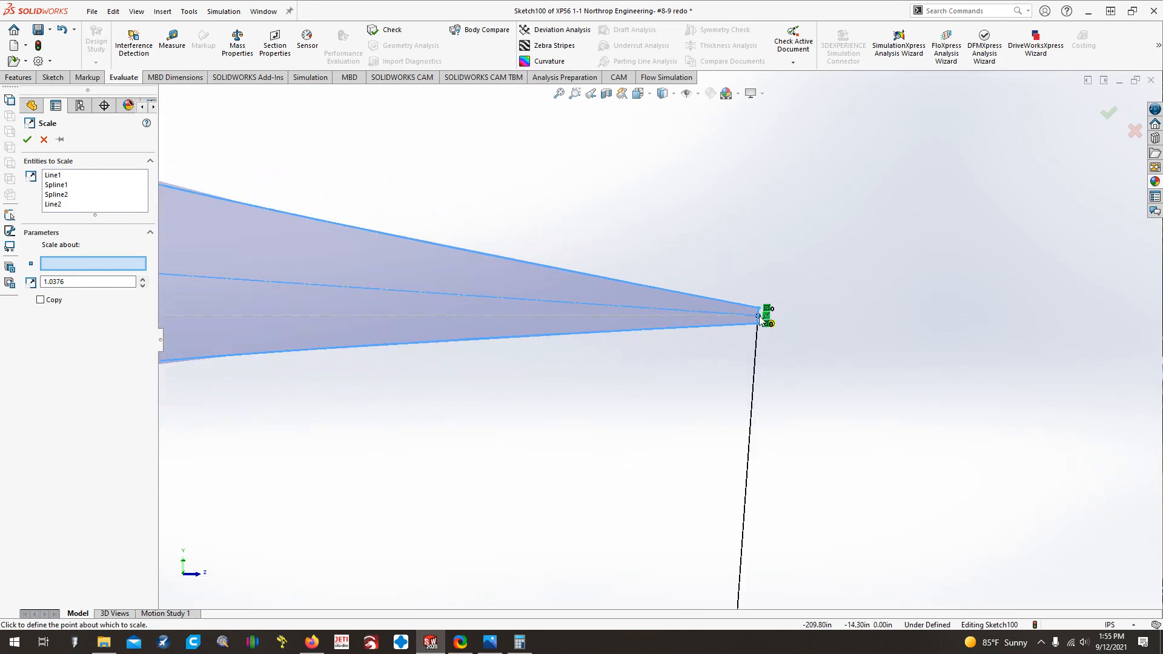
click(760, 319)
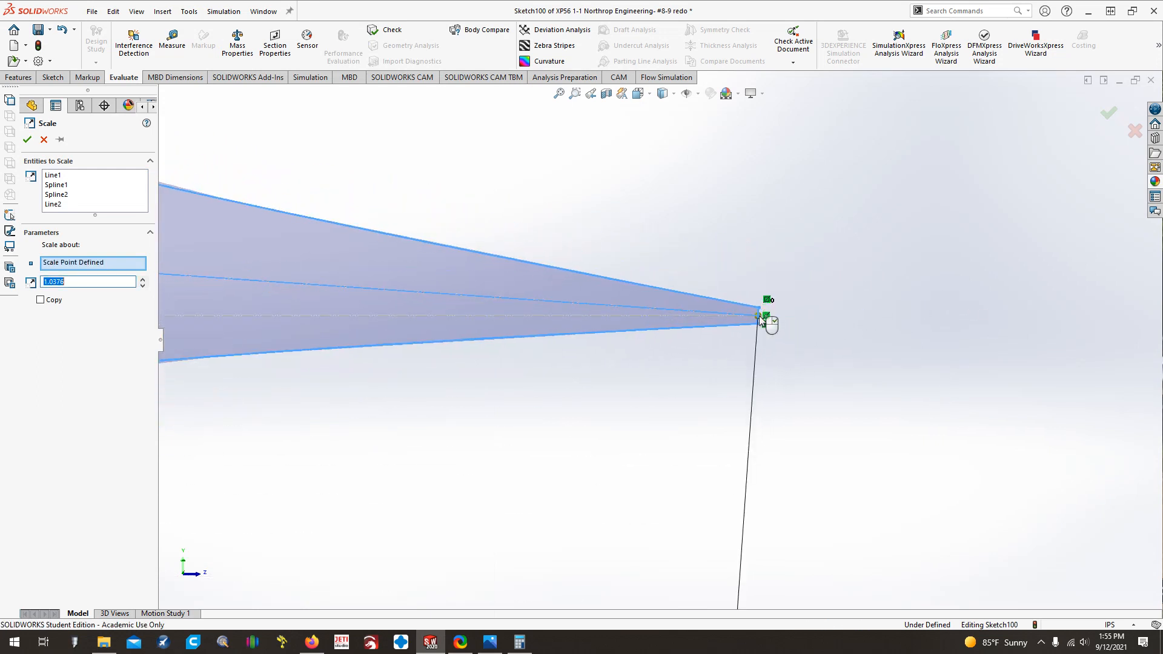
scroll(765, 321, up, 5)
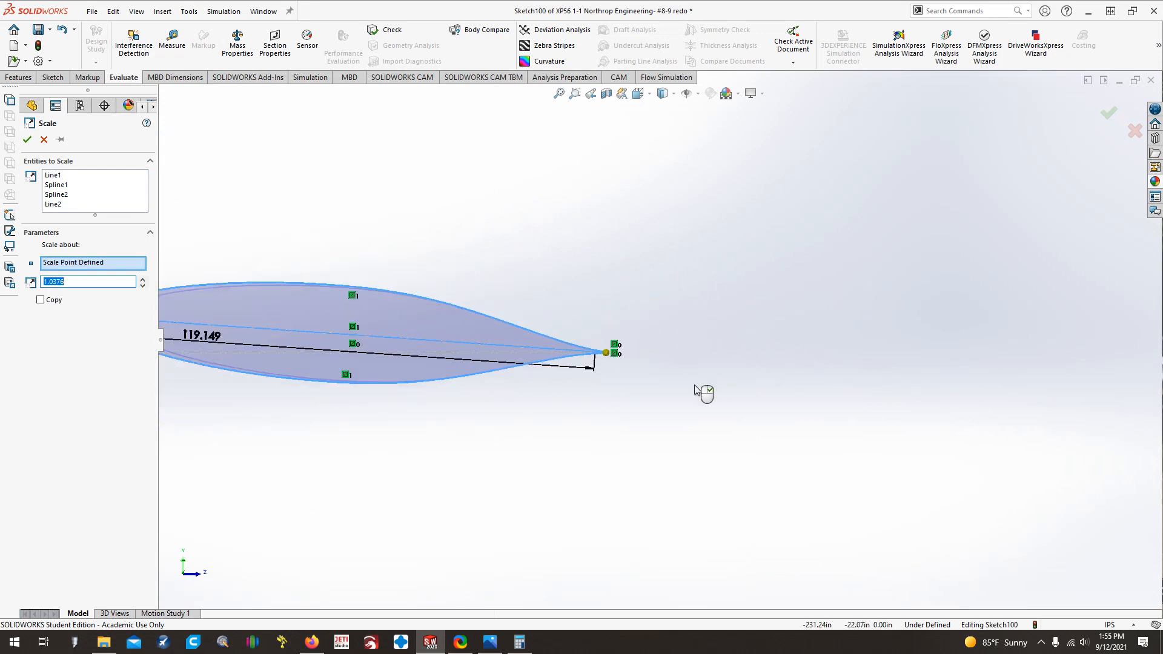
click(519, 642)
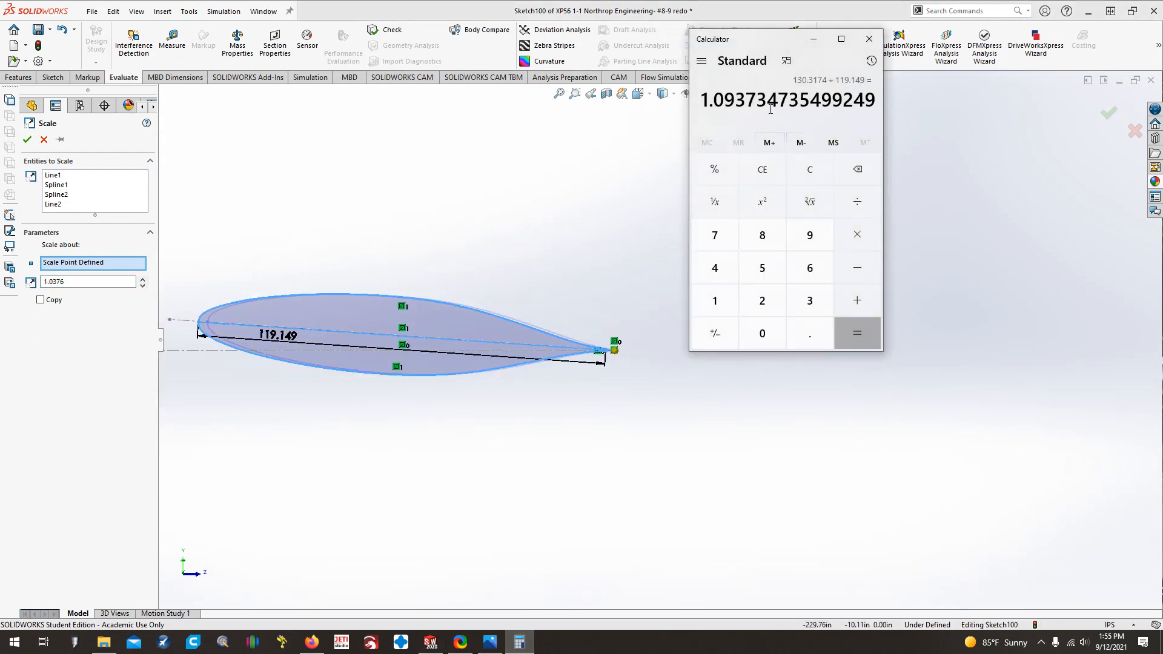
click(97, 283)
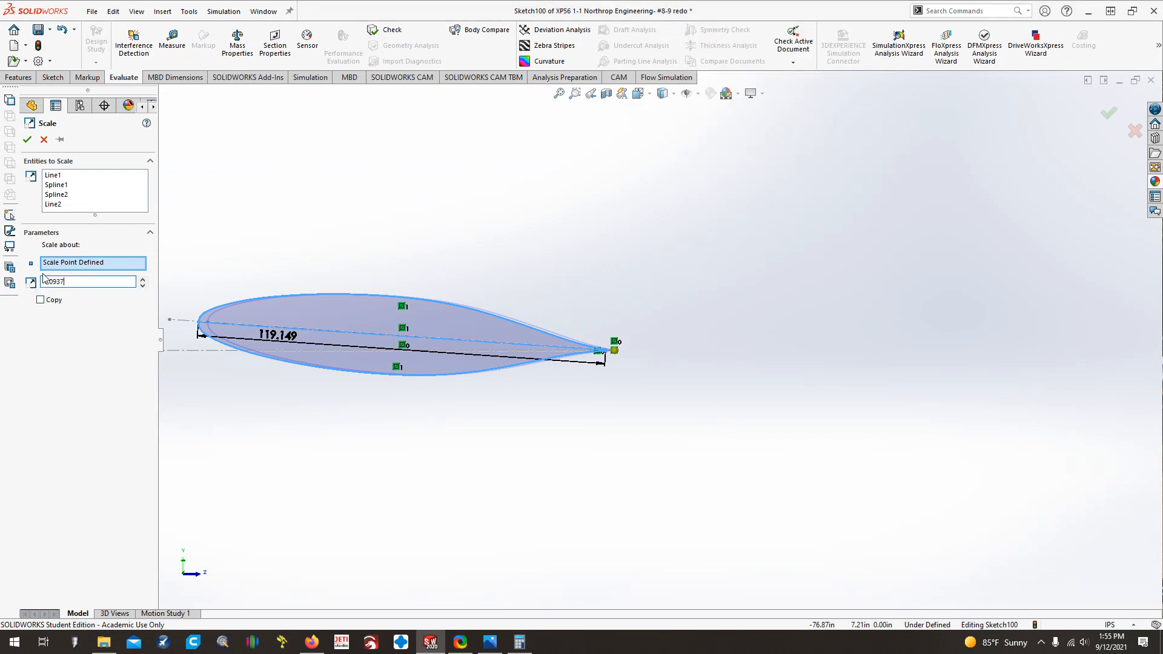
key(Return)
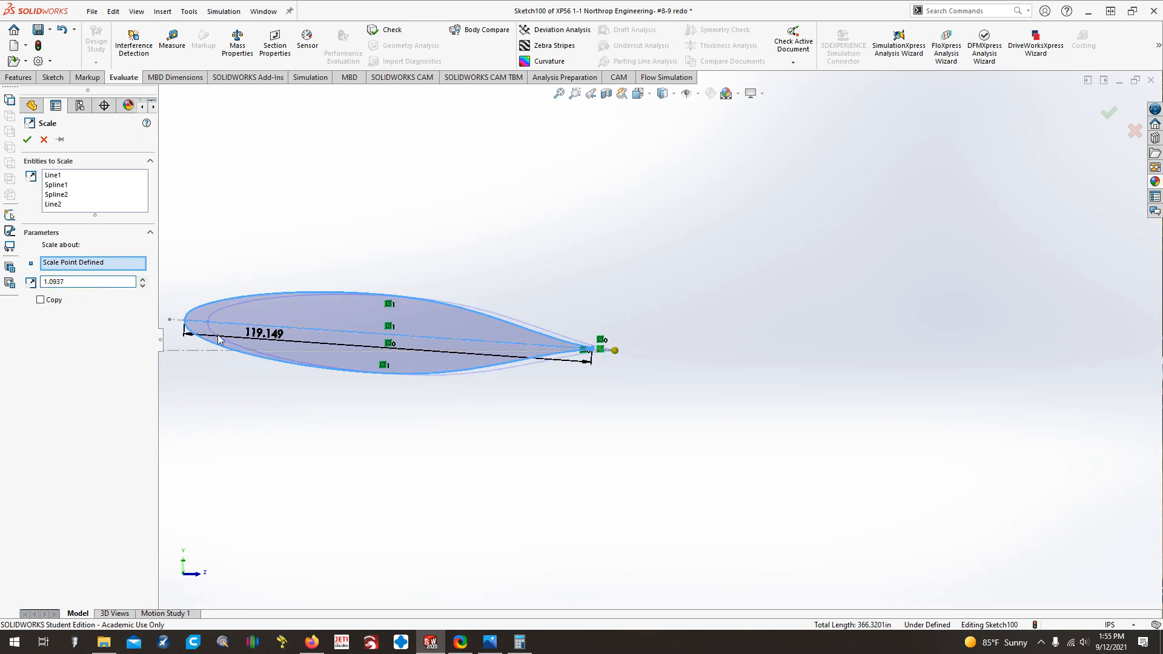
click(27, 139)
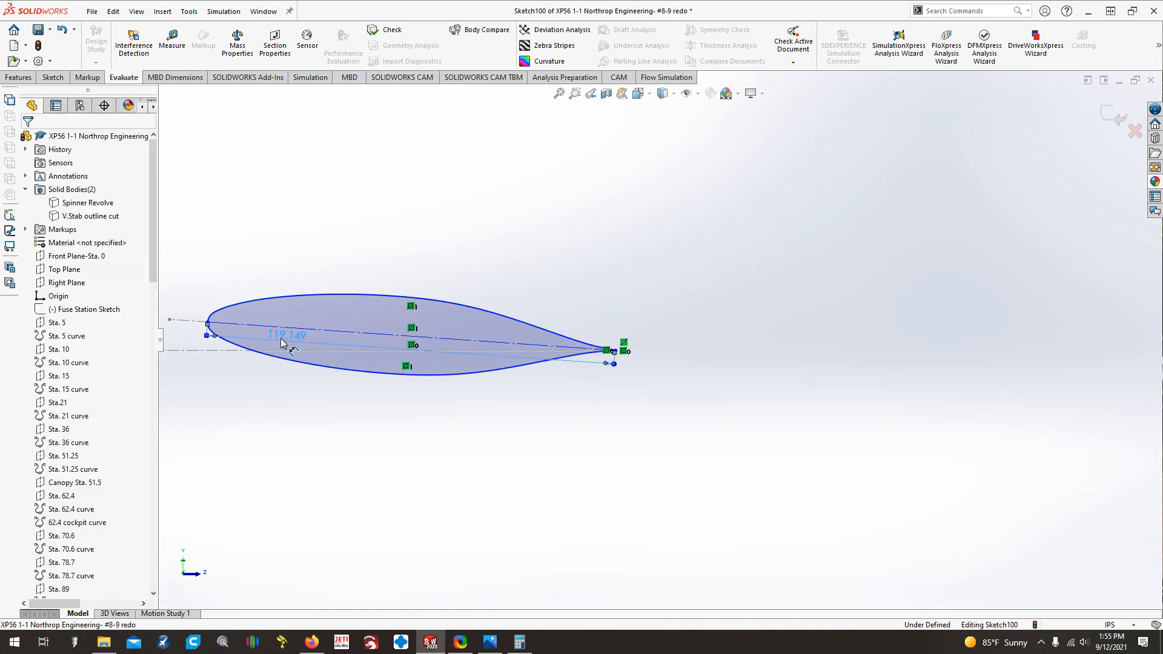
Delete the chord length dimension from the airfoil sketch
double_click(278, 338)
key(Return)
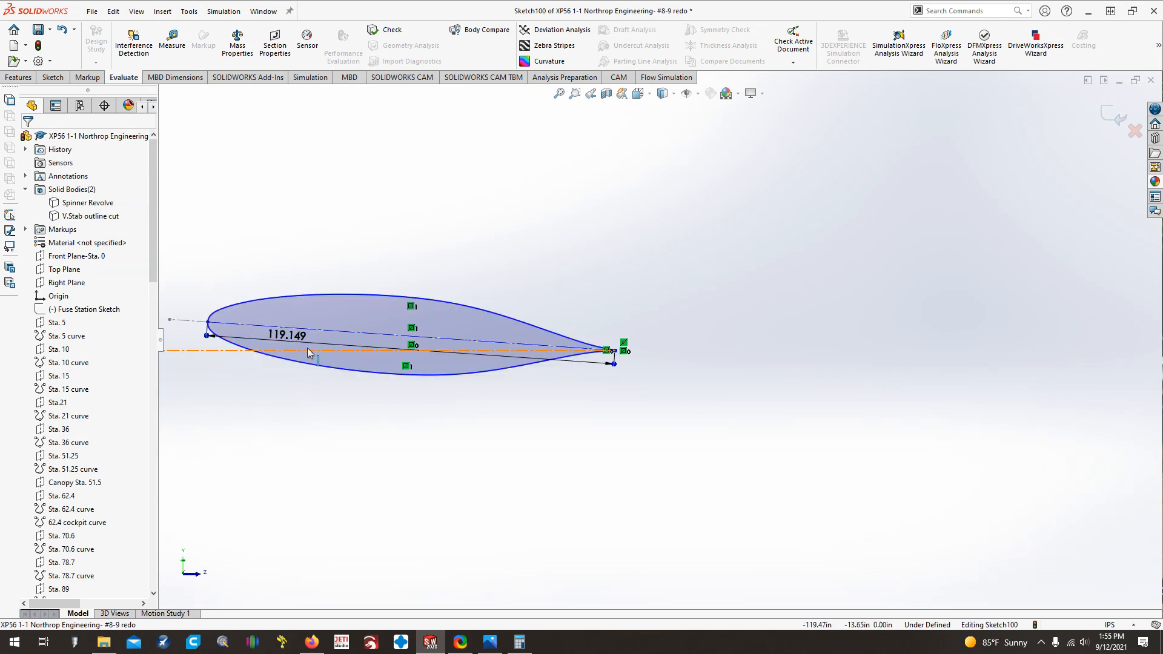
click(303, 342)
key(BackSpace)
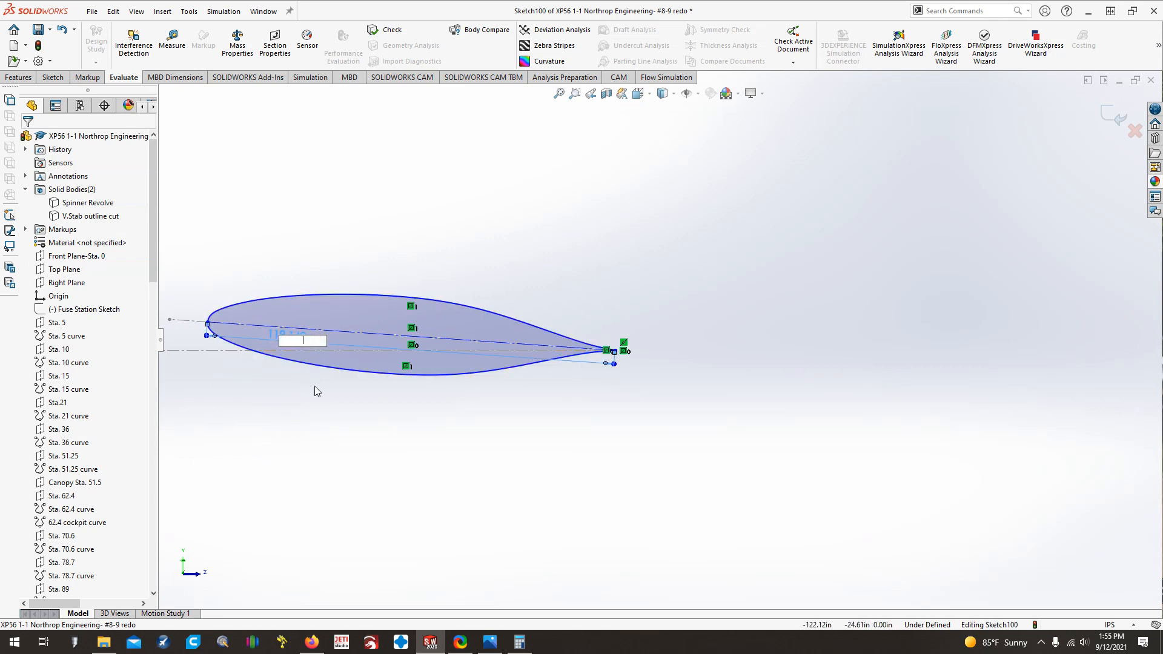
key(Escape)
click(340, 344)
key(Delete)
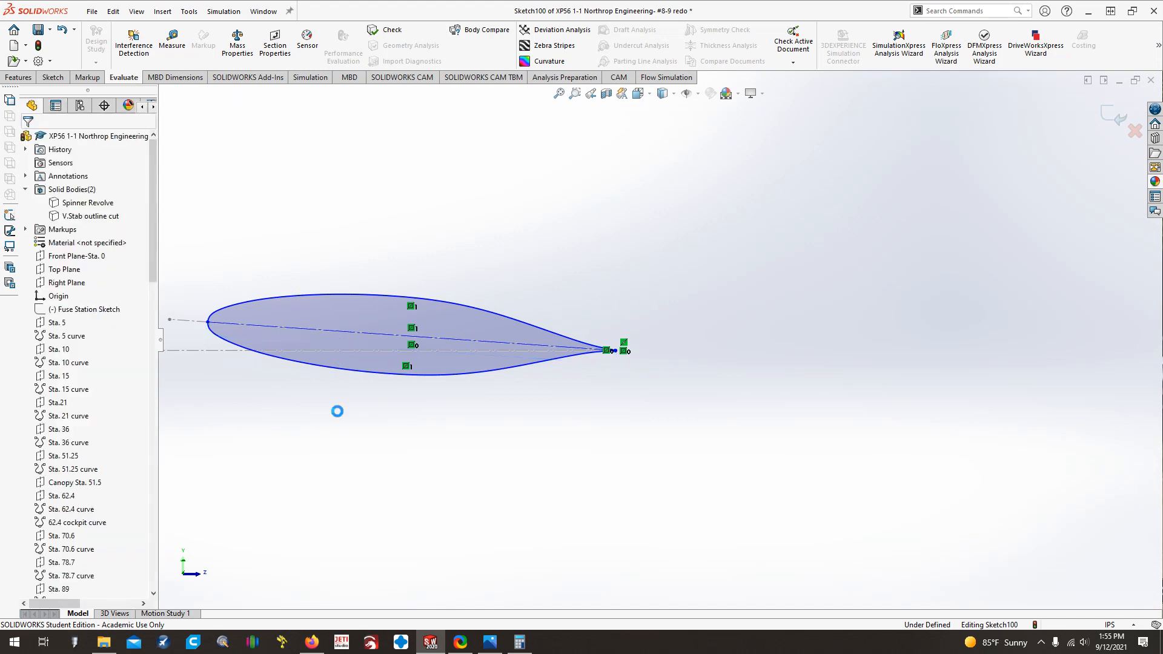
Scale the whole airfoil profile and chord line by 1.0937 about the trailing edge midpoint, without copying
click(190, 13)
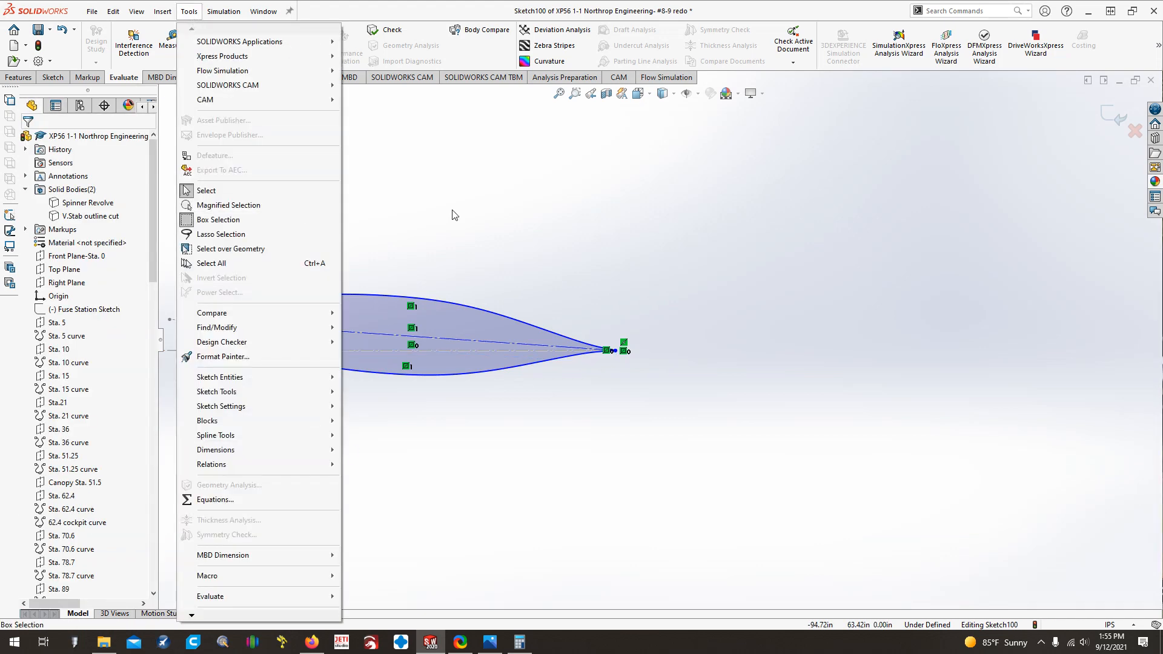
click(451, 211)
drag(185, 243, 681, 421)
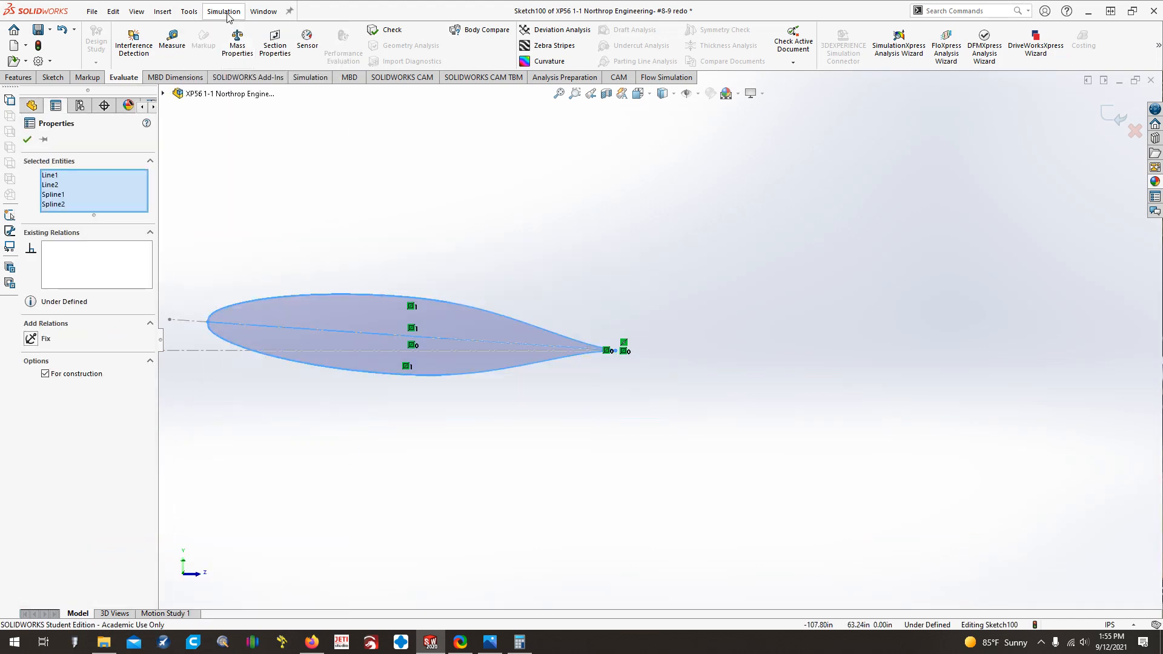
click(189, 12)
mouse_move(243, 392)
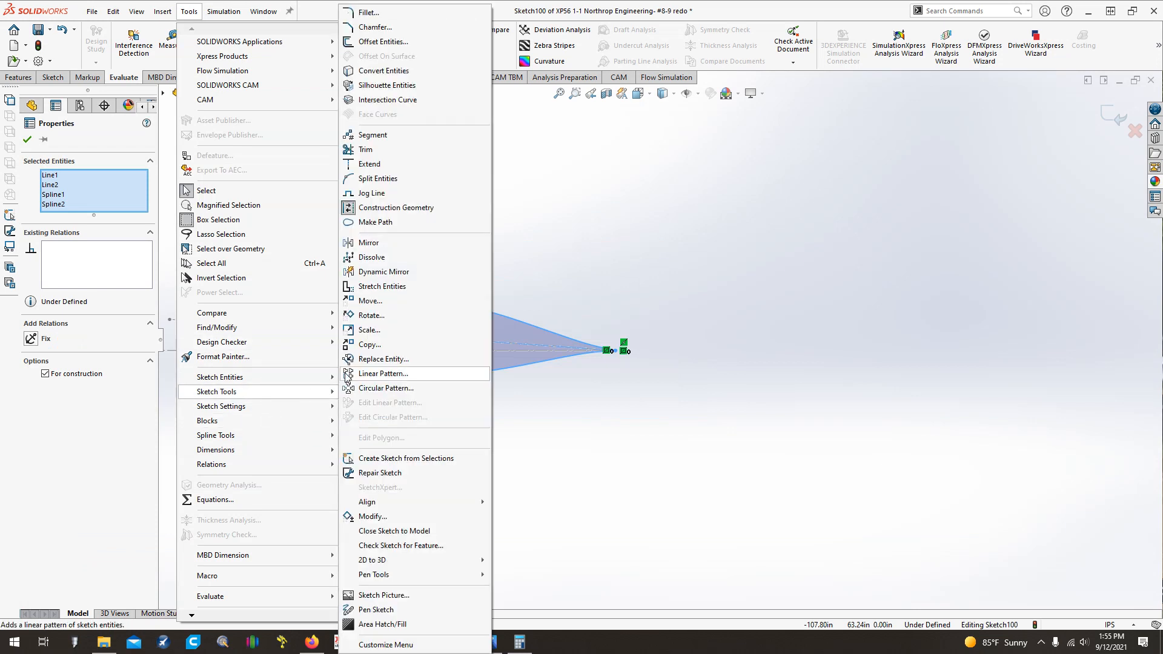
click(393, 331)
scroll(806, 281, down, 6)
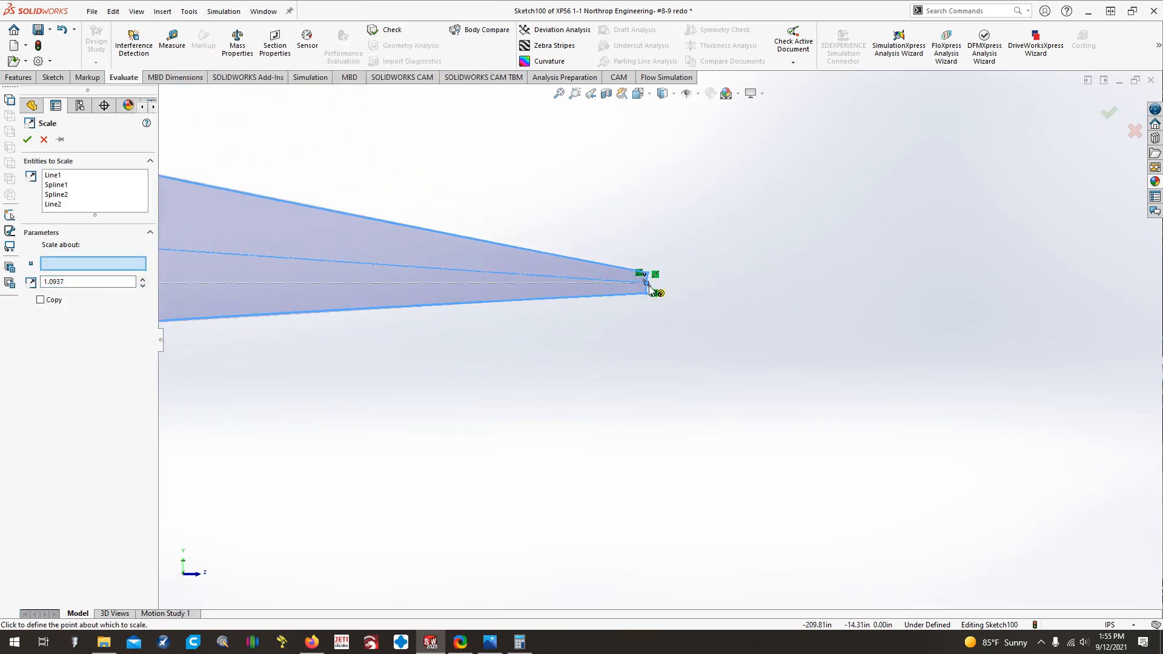
scroll(649, 286, up, 4)
click(657, 314)
scroll(387, 384, up, 5)
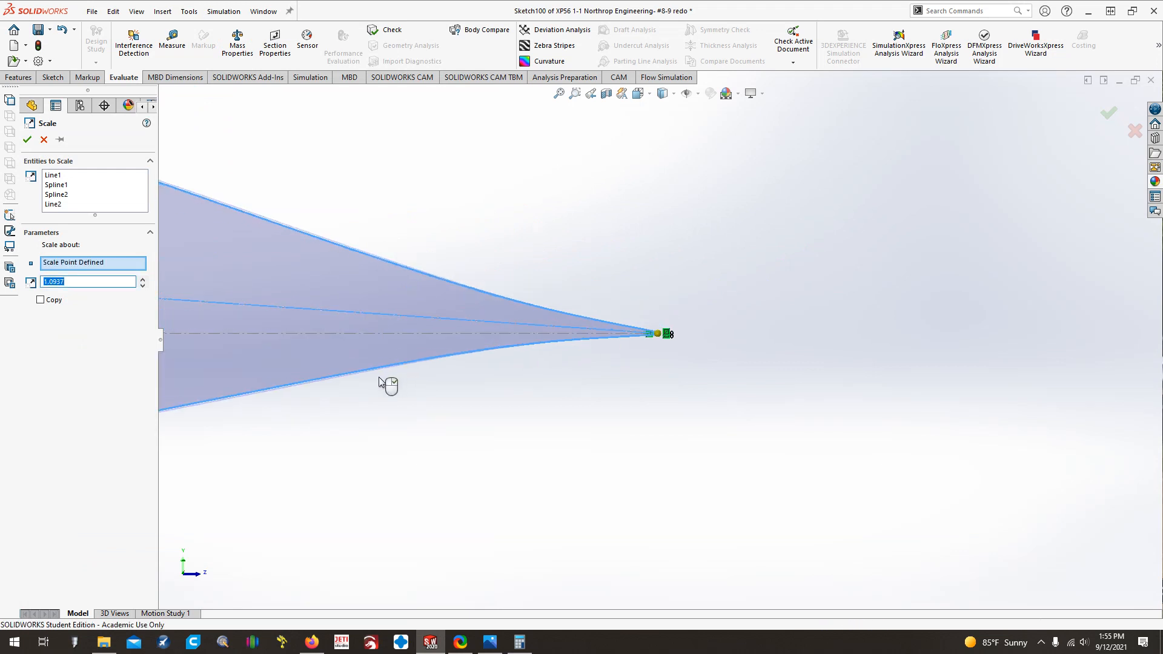
scroll(372, 393, down, 4)
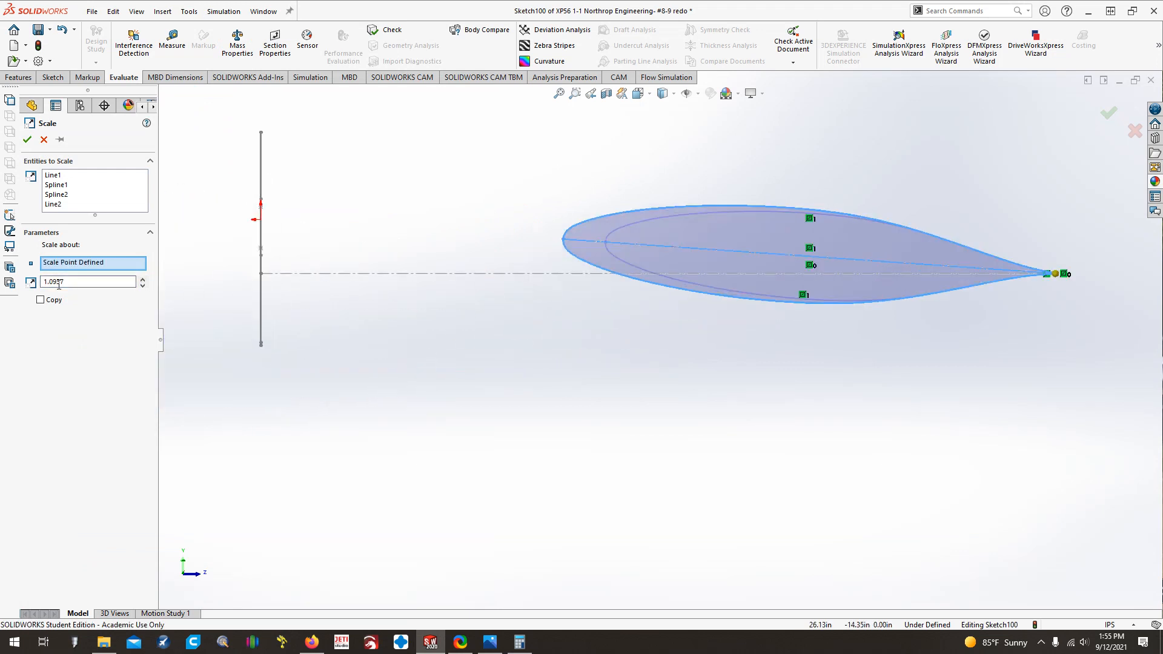
scroll(598, 255, down, 10)
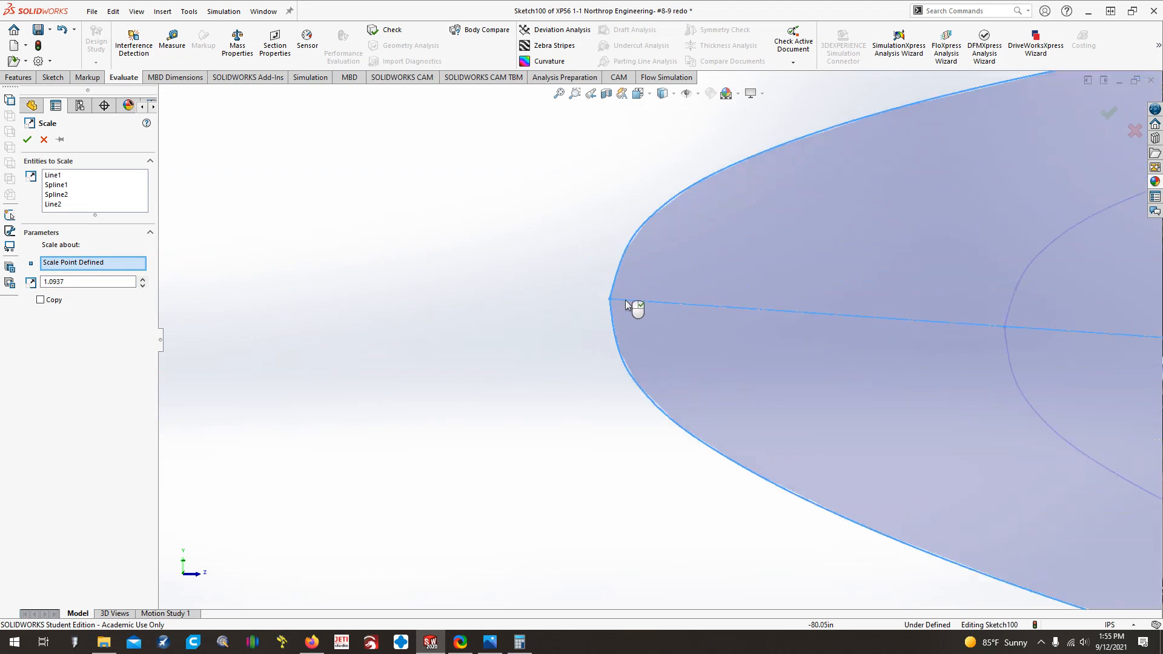
scroll(626, 305, down, 5)
scroll(604, 328, up, 6)
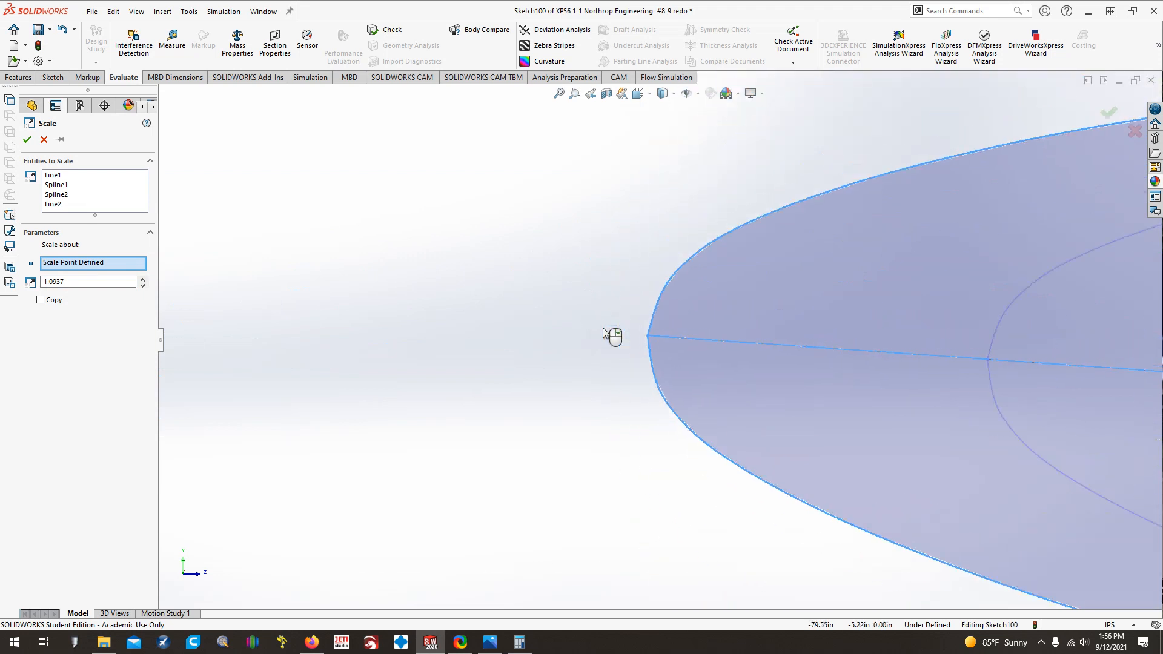
scroll(611, 335, up, 6)
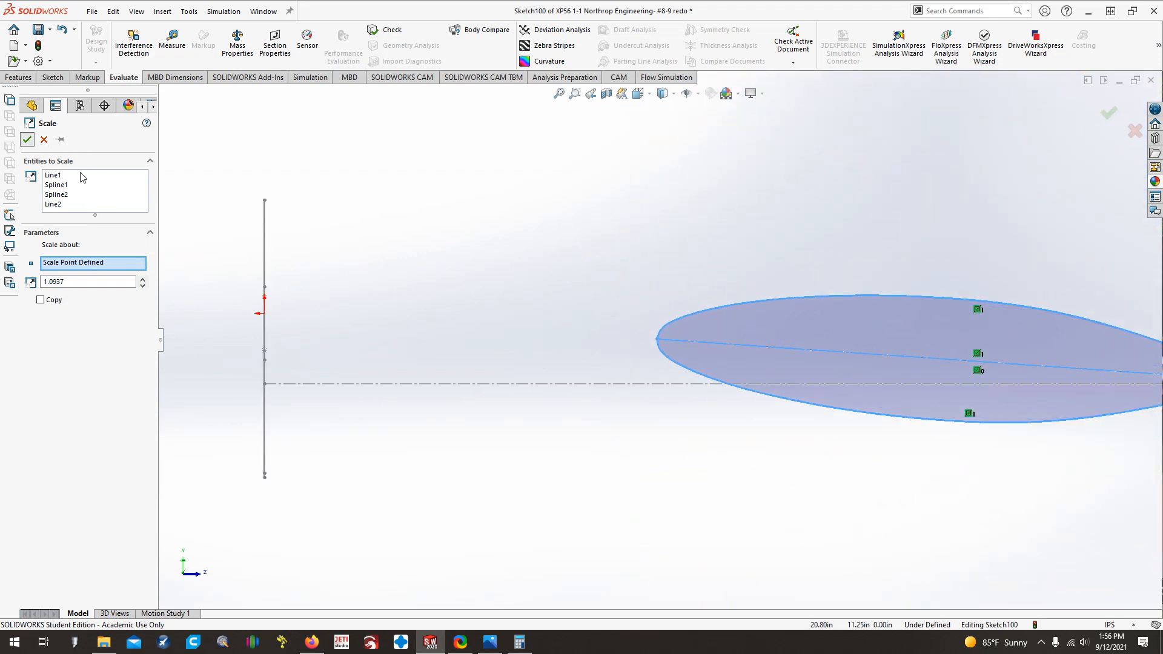
key(Return)
scroll(553, 323, up, 3)
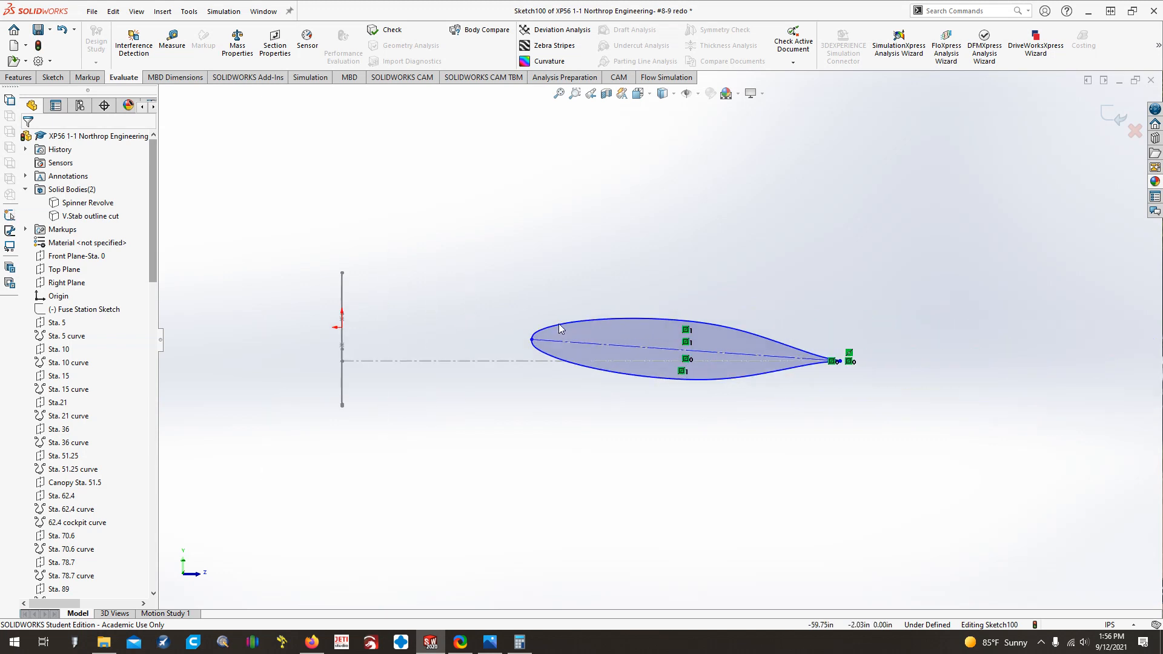
Exit the sketch with its name changed to "WS0 Wing Root Airfoil" and save the part
click(55, 78)
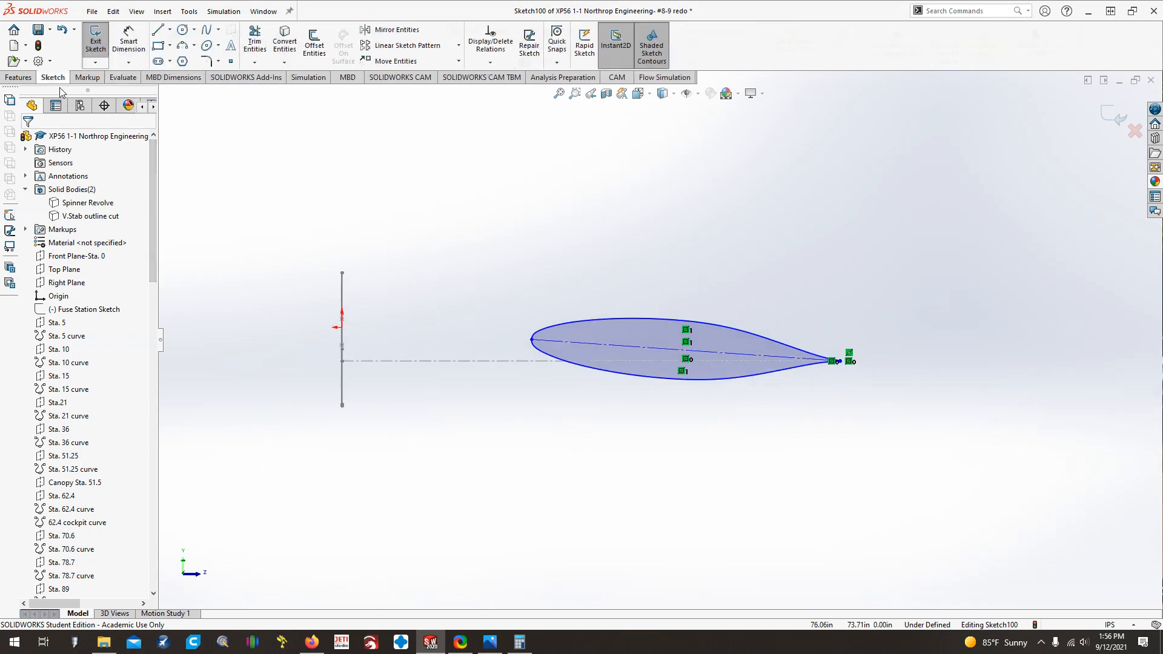
click(94, 42)
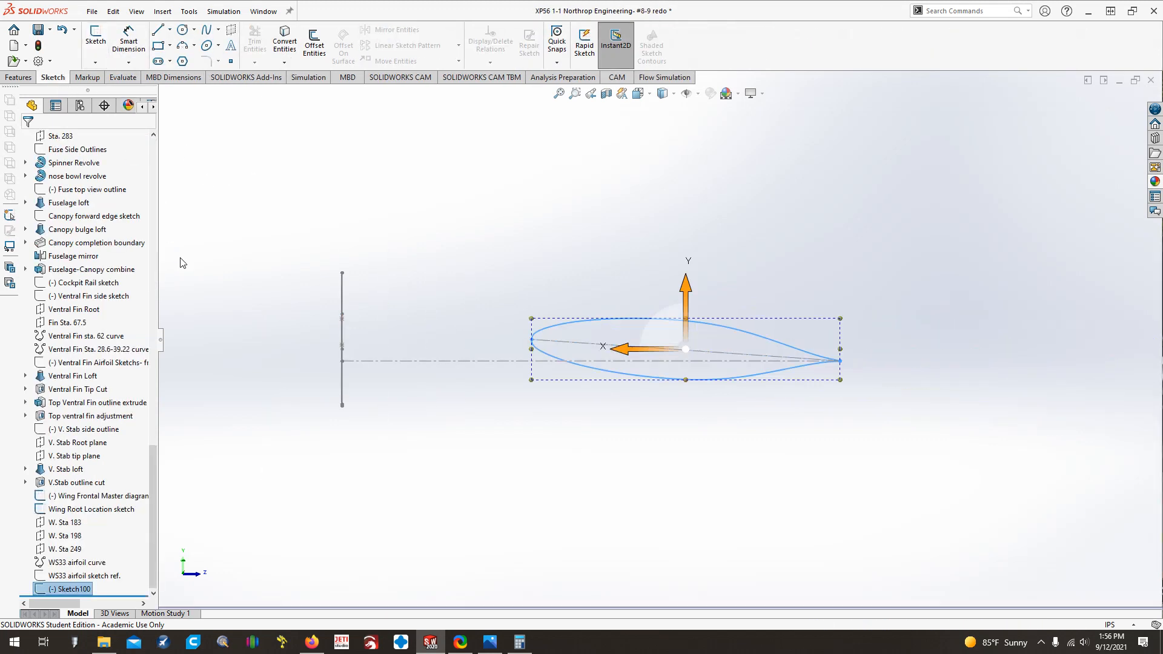
key(F2)
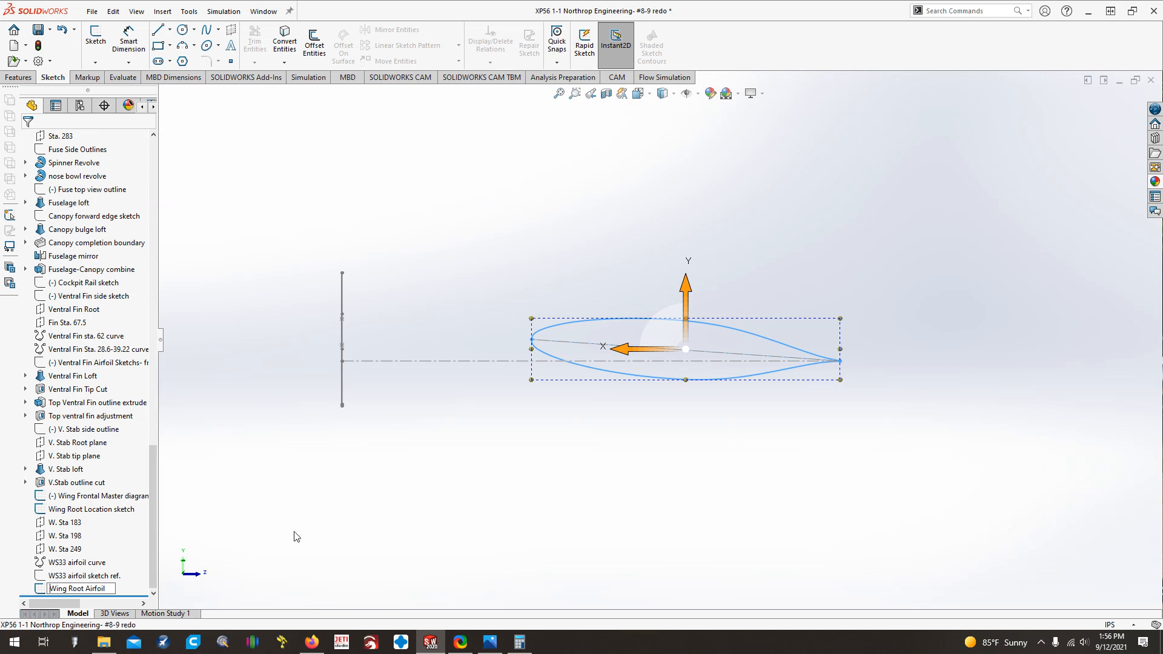
text(0)
key(Return)
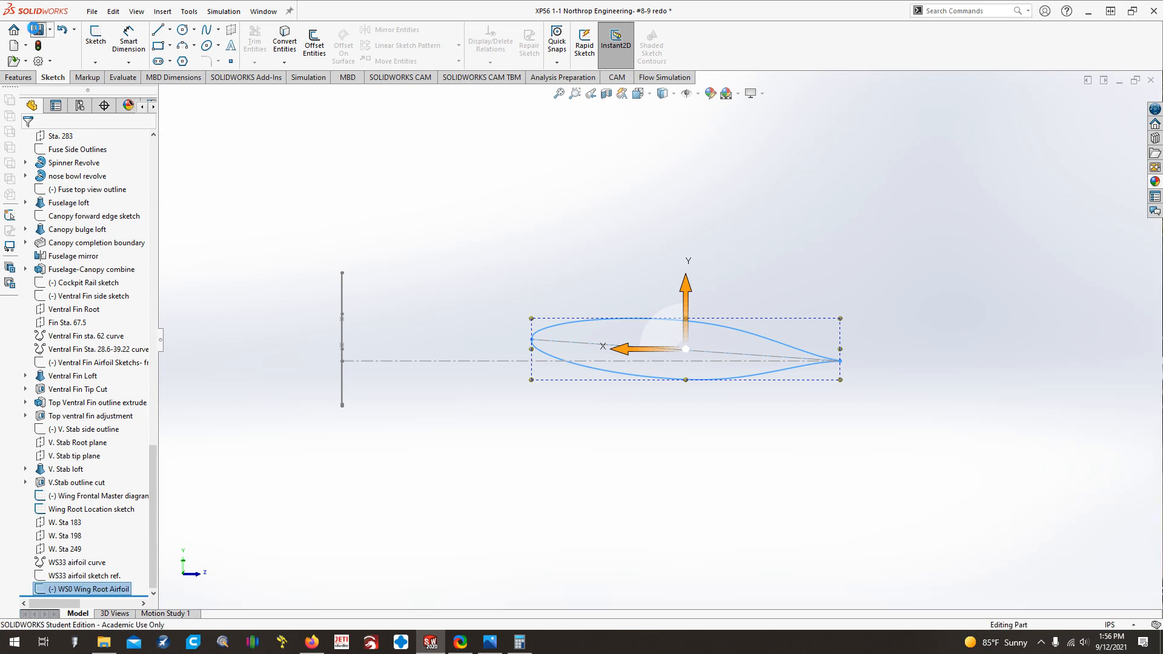
click(37, 30)
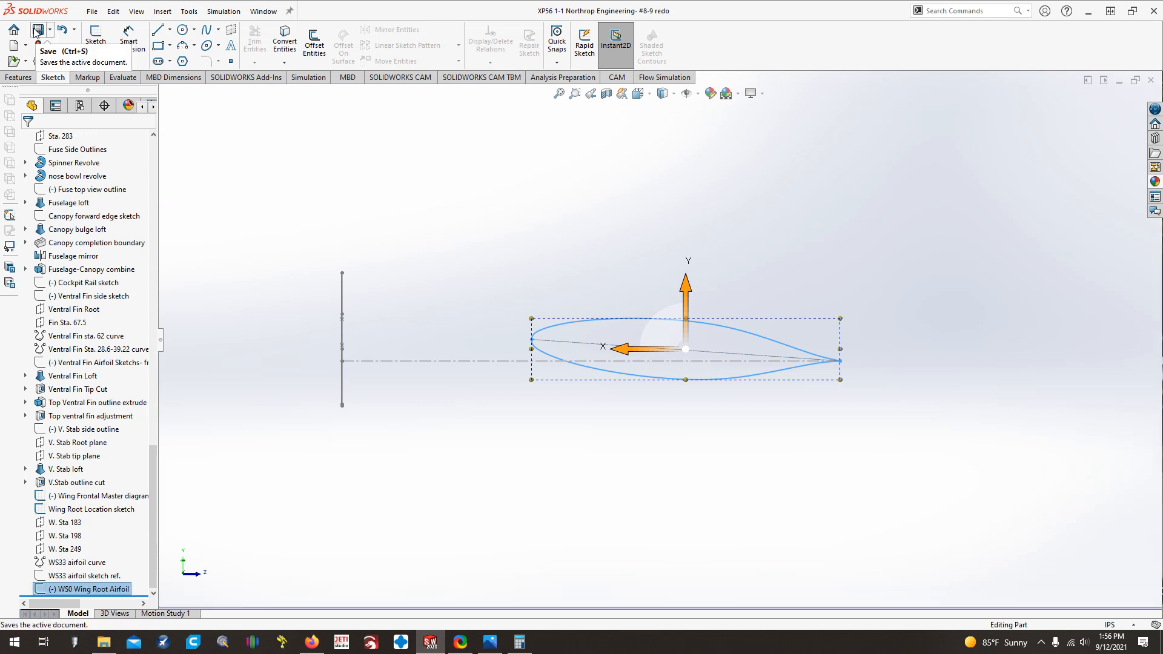
click(286, 296)
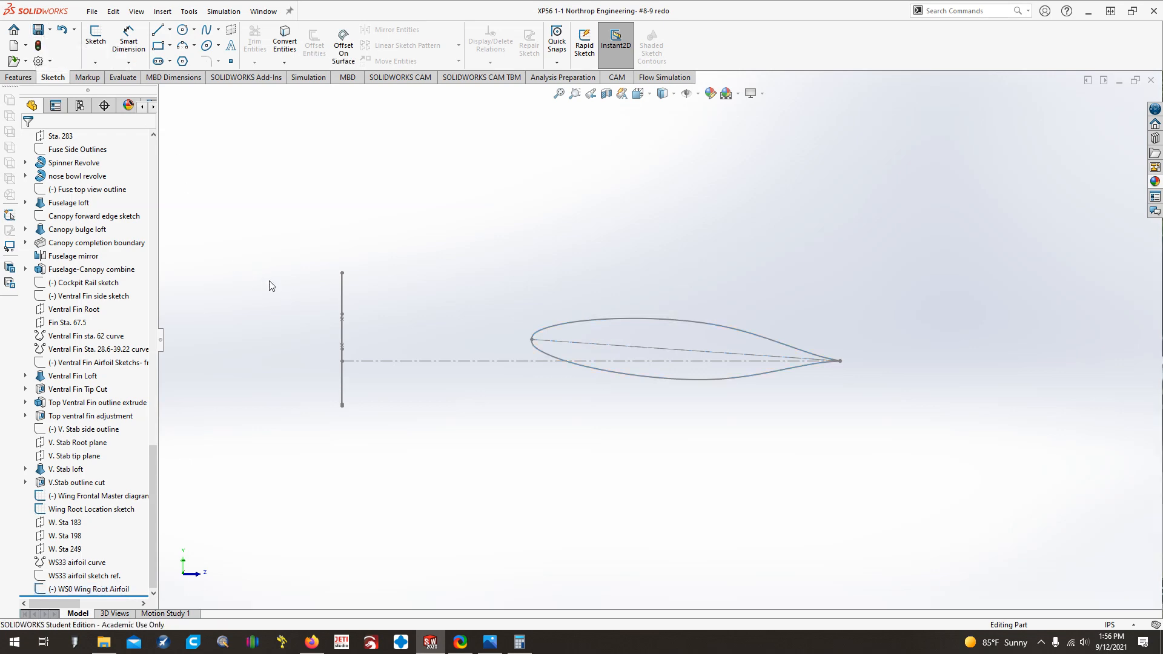
click(500, 644)
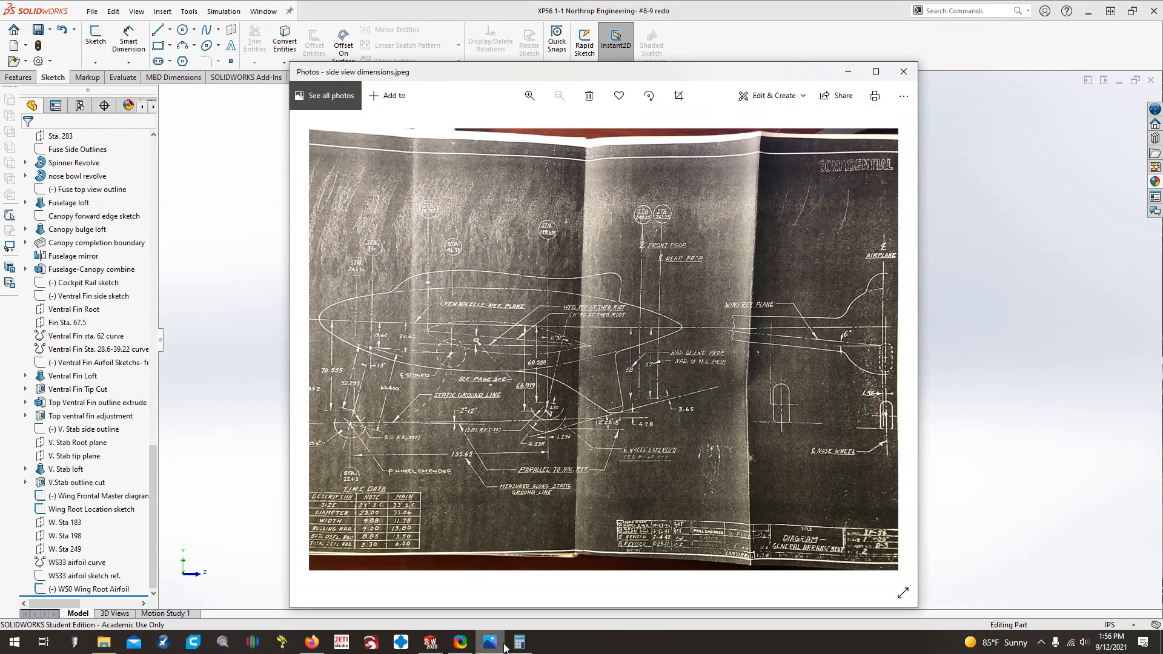
click(504, 645)
mouse_move(509, 646)
mouse_move(321, 647)
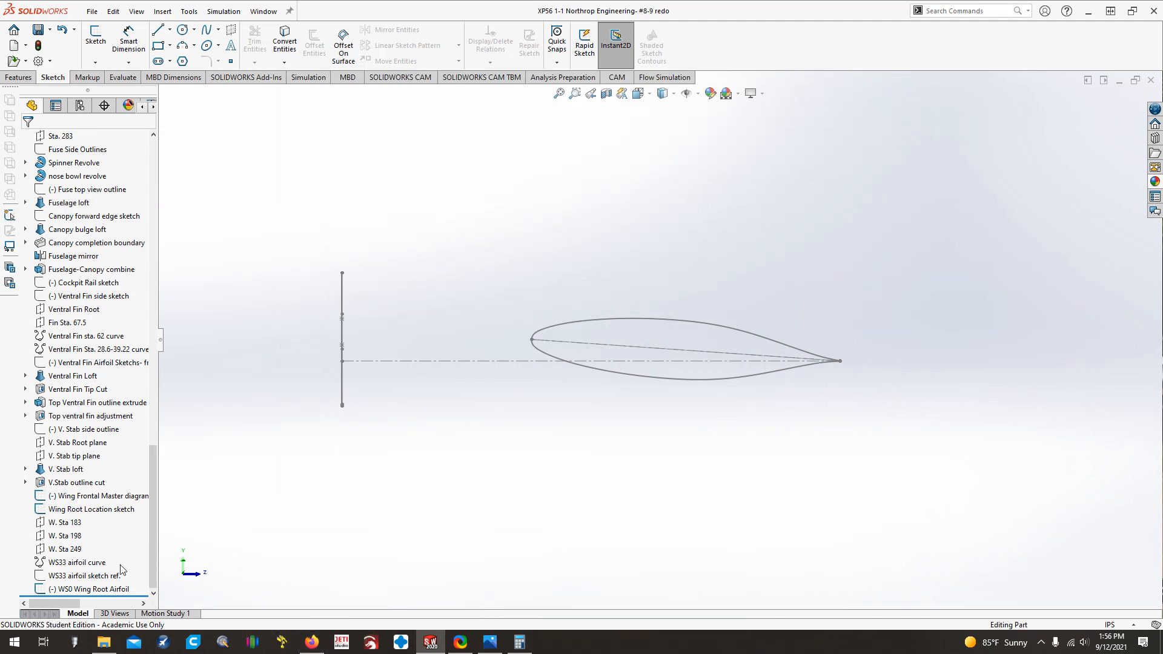
Start a curve through XYZ points and load its coordinates from the text file W. Sta.183 in the Wing Coordinate Data folder
click(71, 525)
key(ctrl+8)
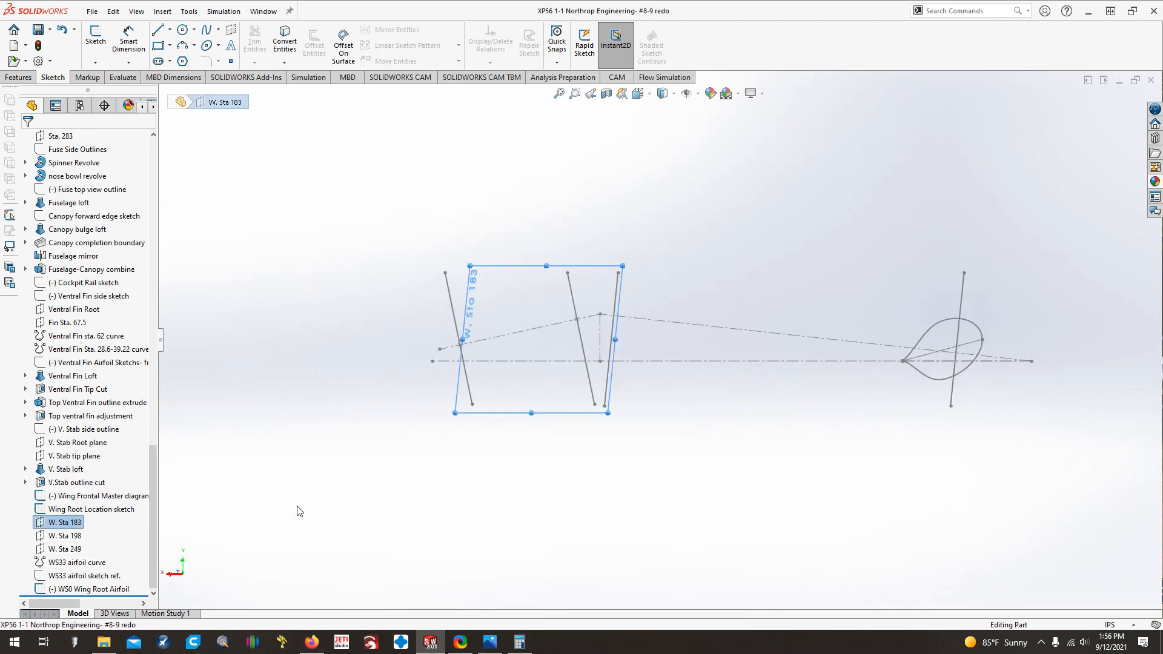
click(18, 78)
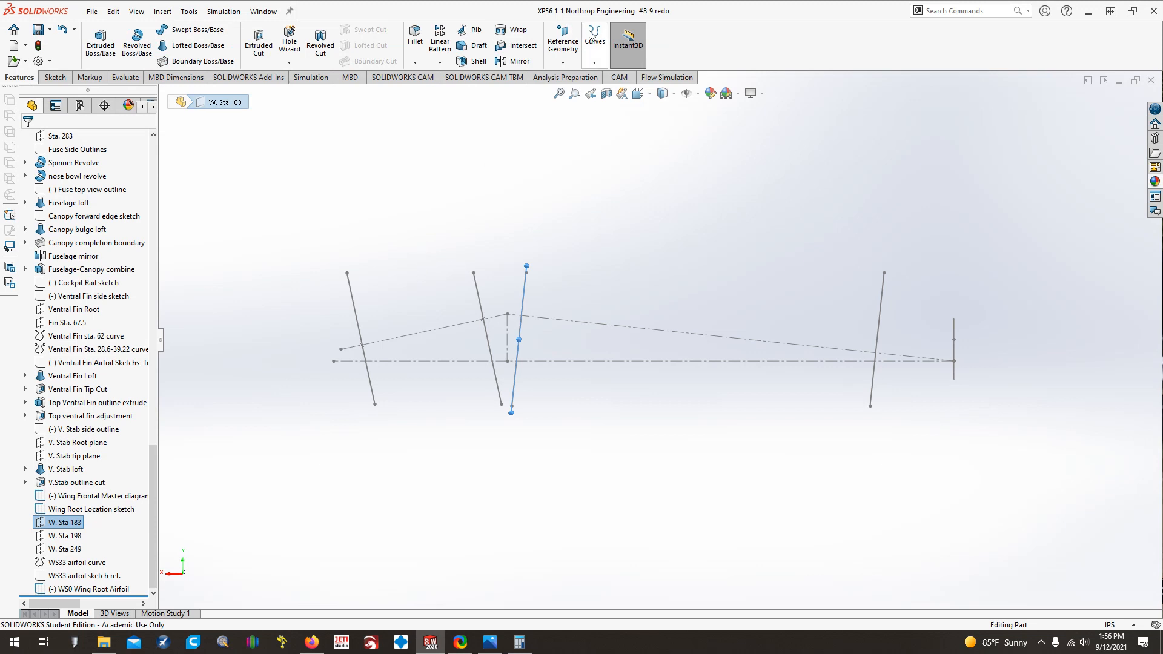
click(563, 63)
click(594, 63)
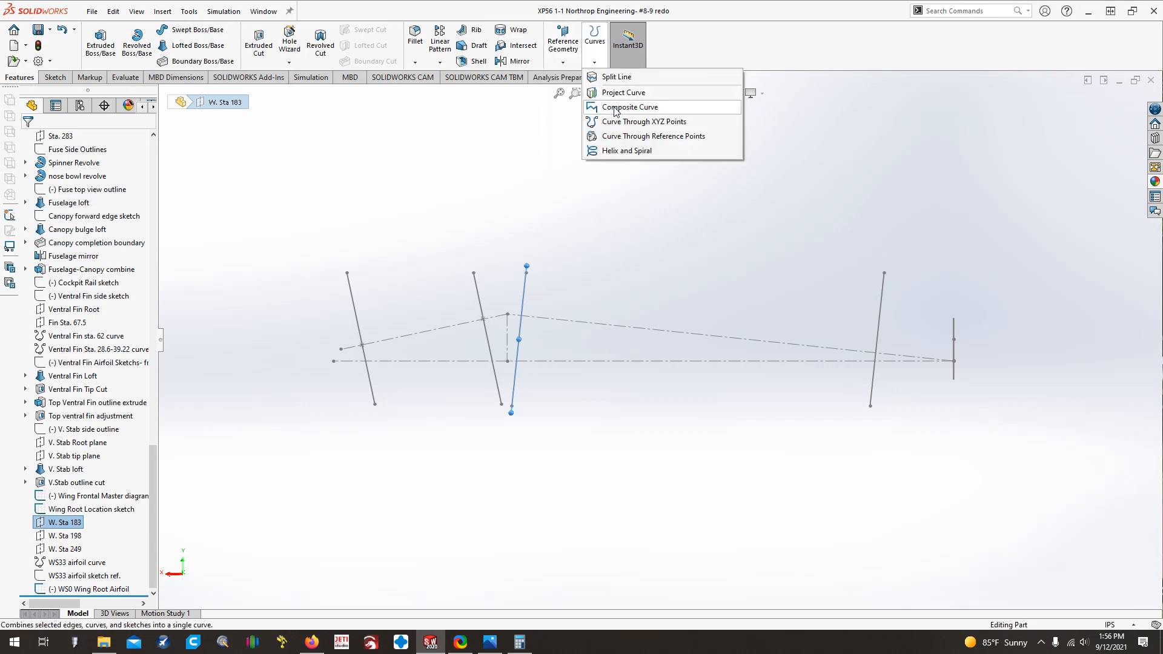
click(612, 138)
click(230, 123)
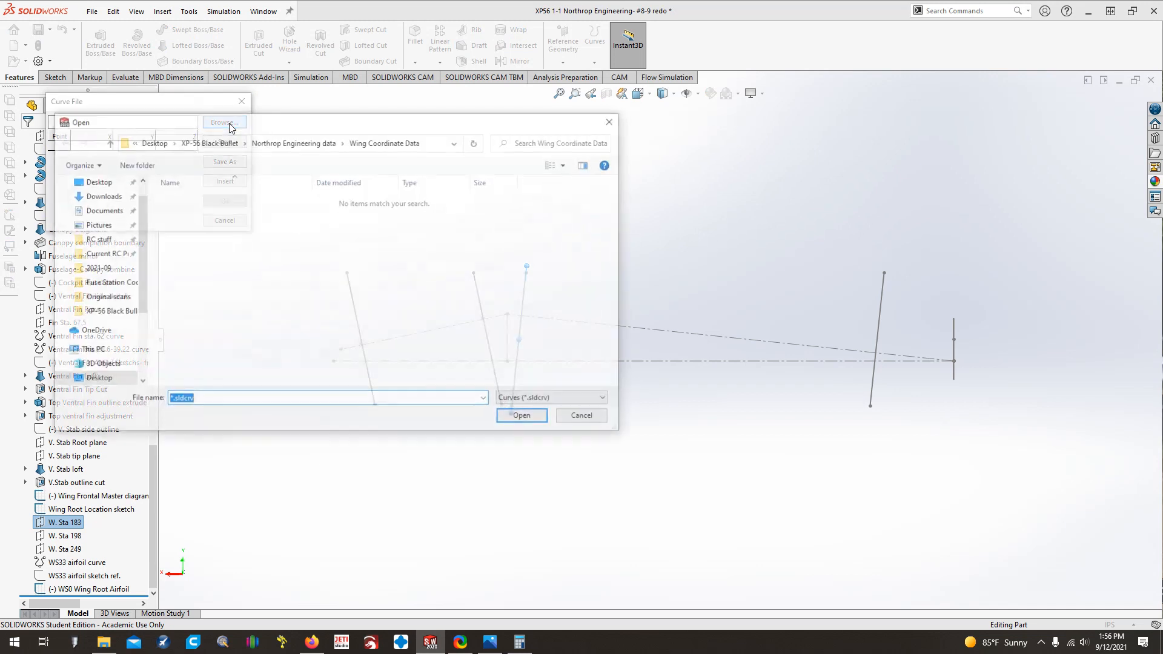
click(561, 403)
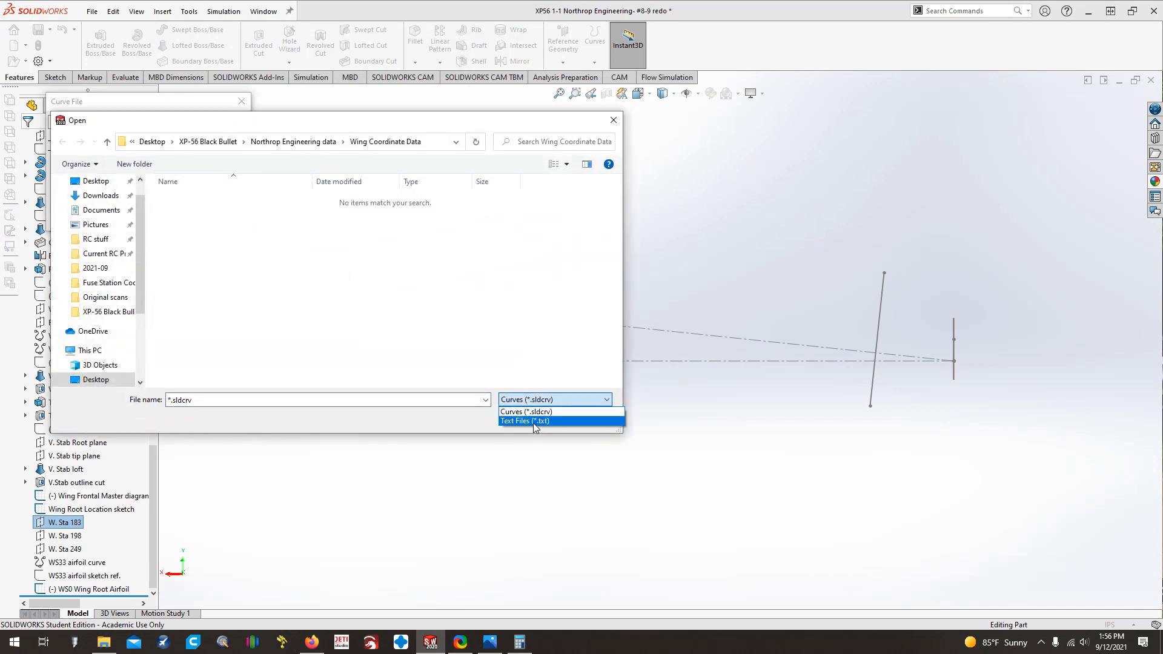
click(533, 423)
click(186, 212)
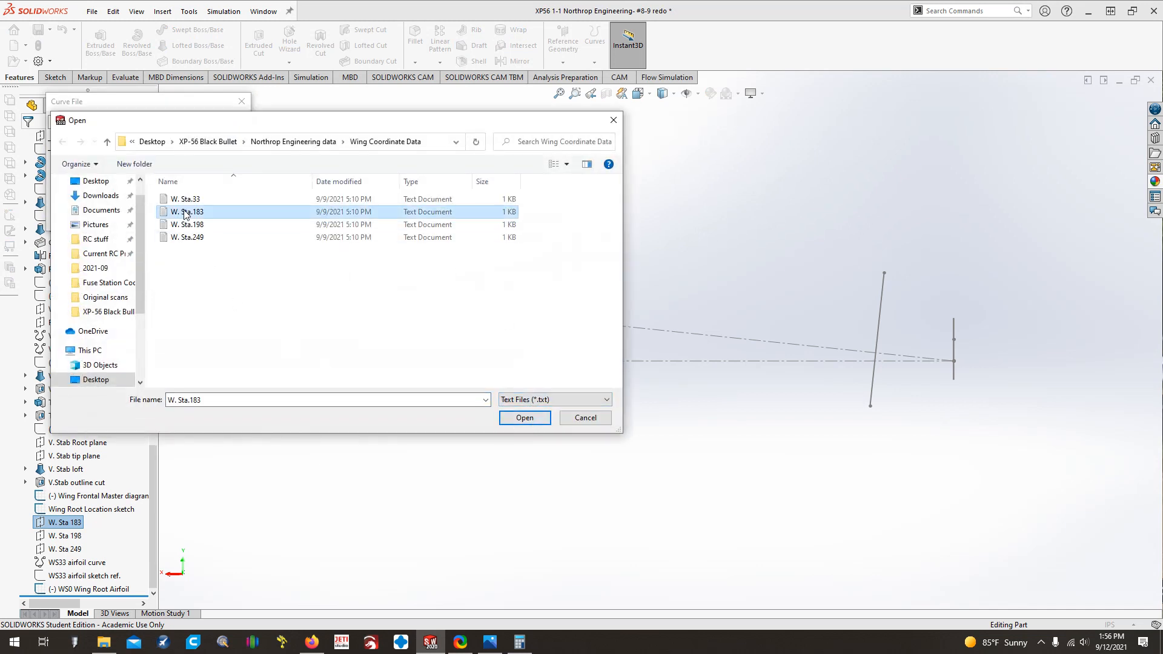
click(524, 418)
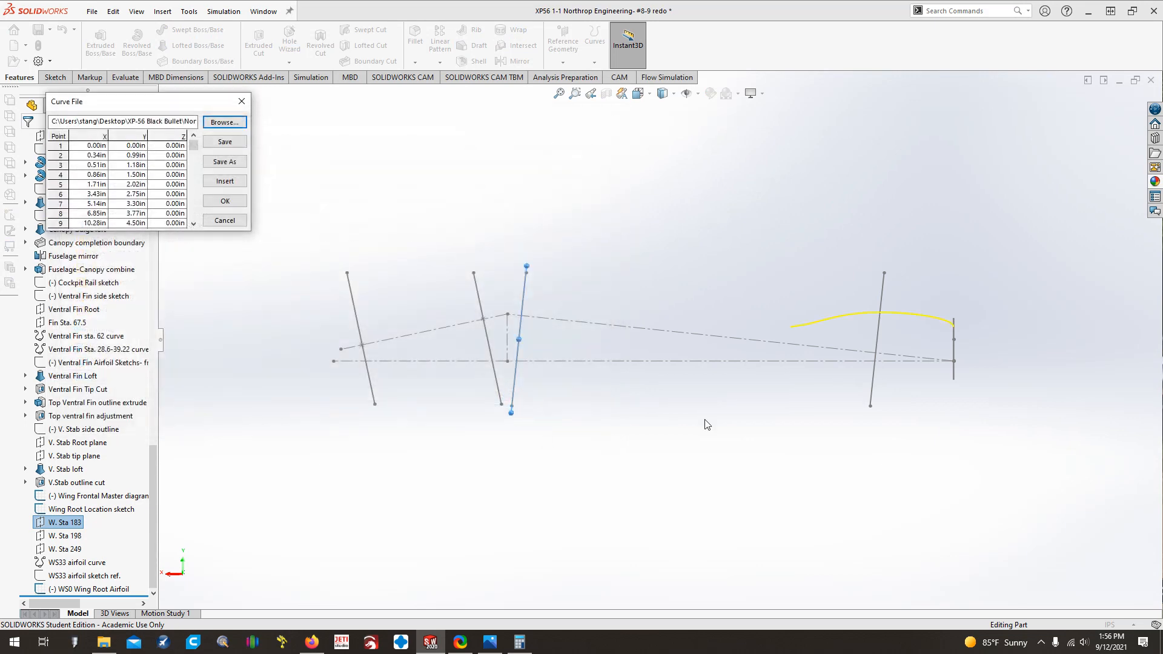
Check the loaded coordinate points, save the curve file and create the station 183 curve
scroll(960, 319, down, 5)
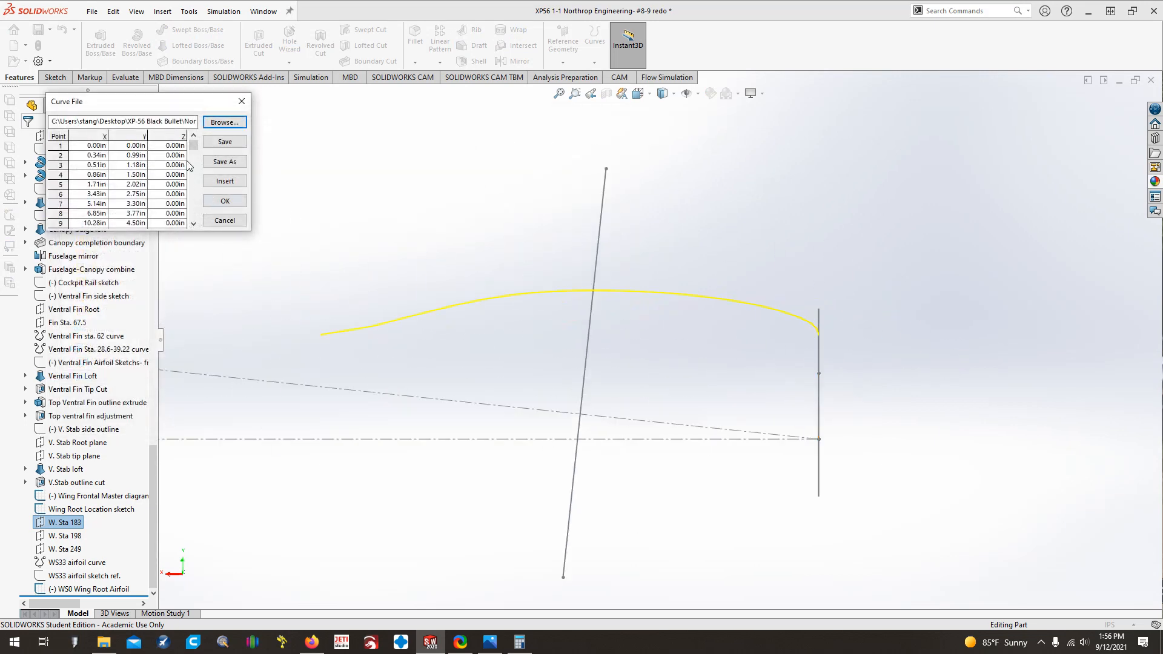
scroll(136, 194, down, 6)
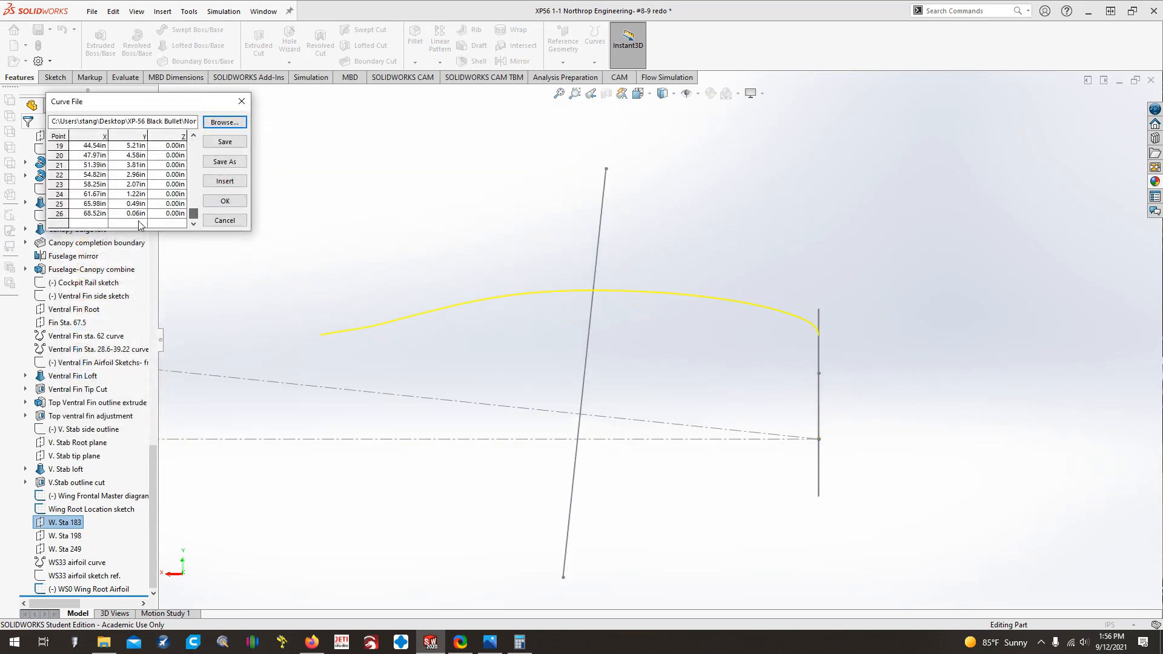
click(232, 147)
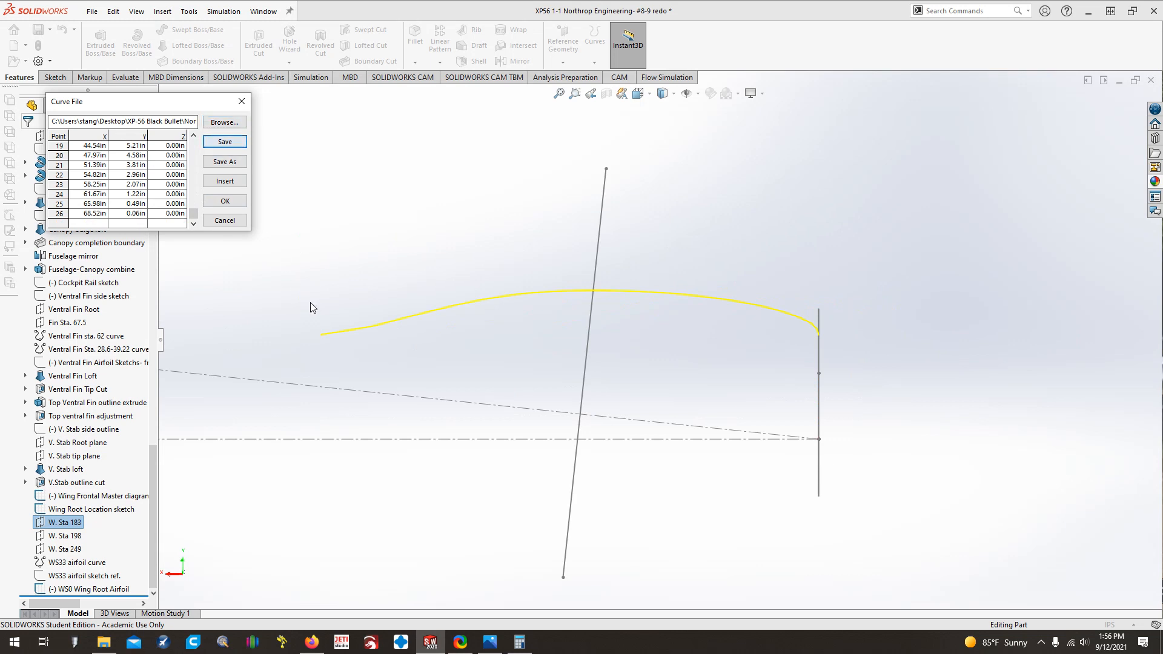
click(227, 202)
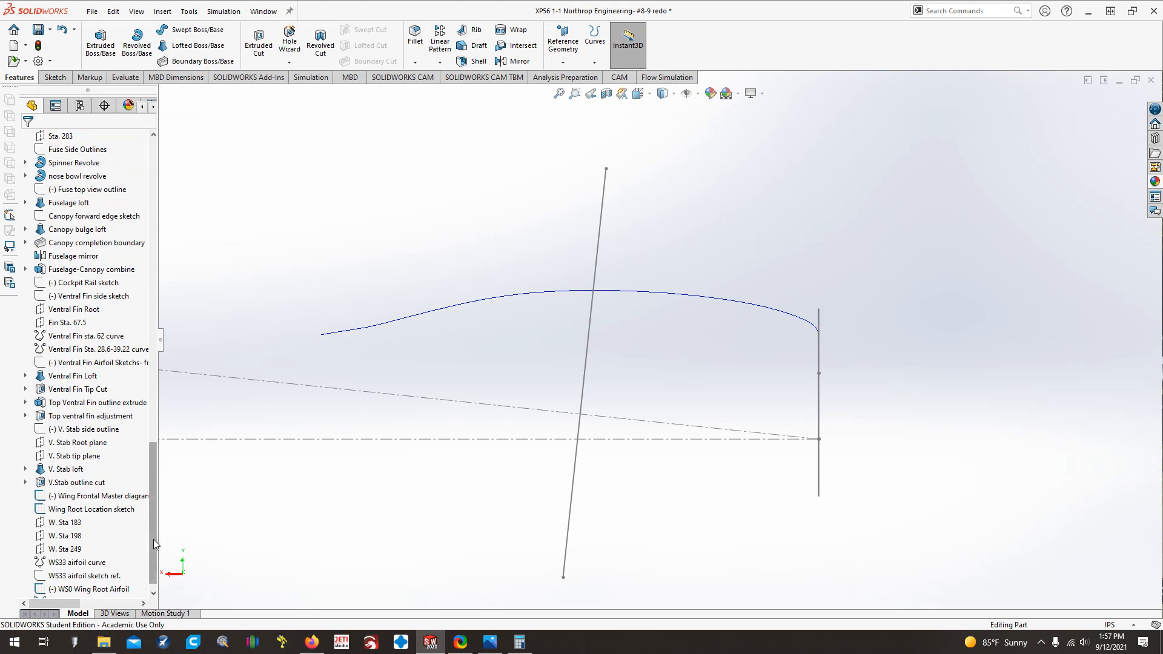
Rename the newly imported curve as "W. Sta 183 airfoil curve"
drag(154, 539, 151, 568)
click(77, 577)
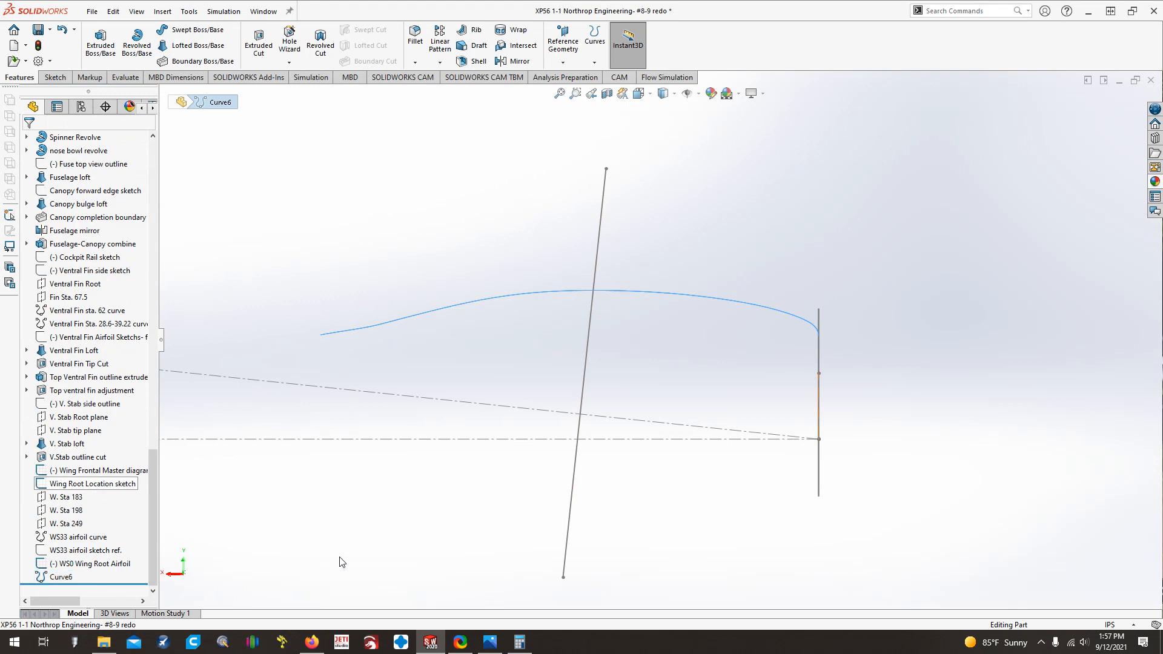
click(60, 583)
text(W. Sta 183 airfoil curve)
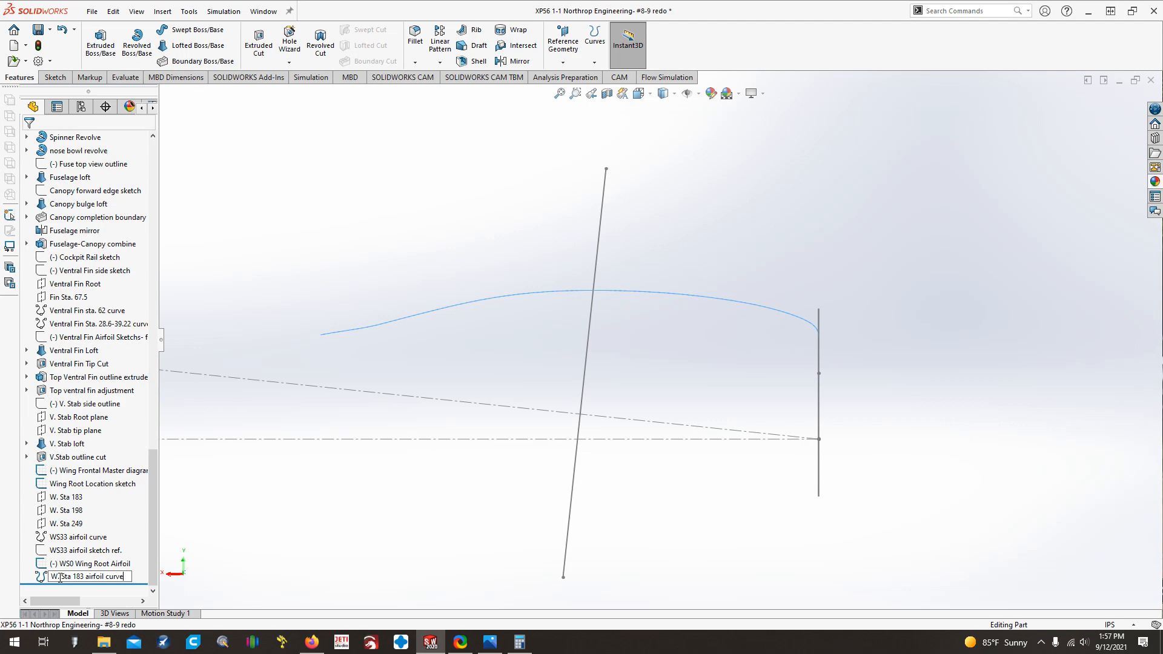
key(Return)
Start a sketch on Front Plane-Sta. 0 and convert the station 183 airfoil curve into a sketch entity
drag(153, 490, 154, 181)
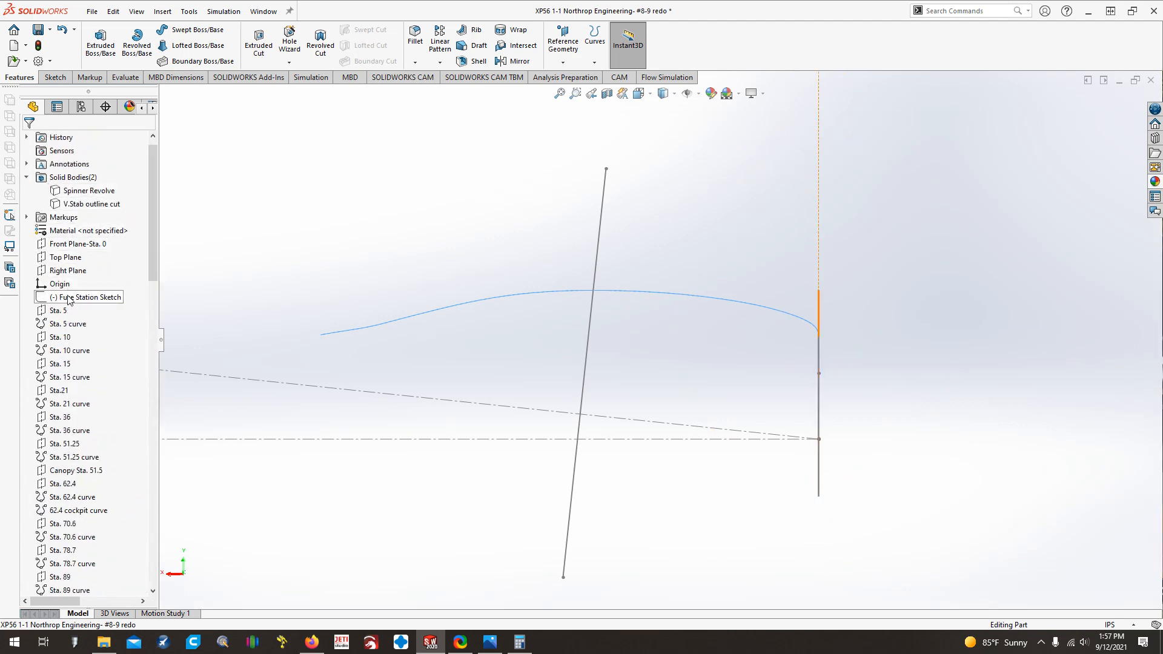
click(72, 256)
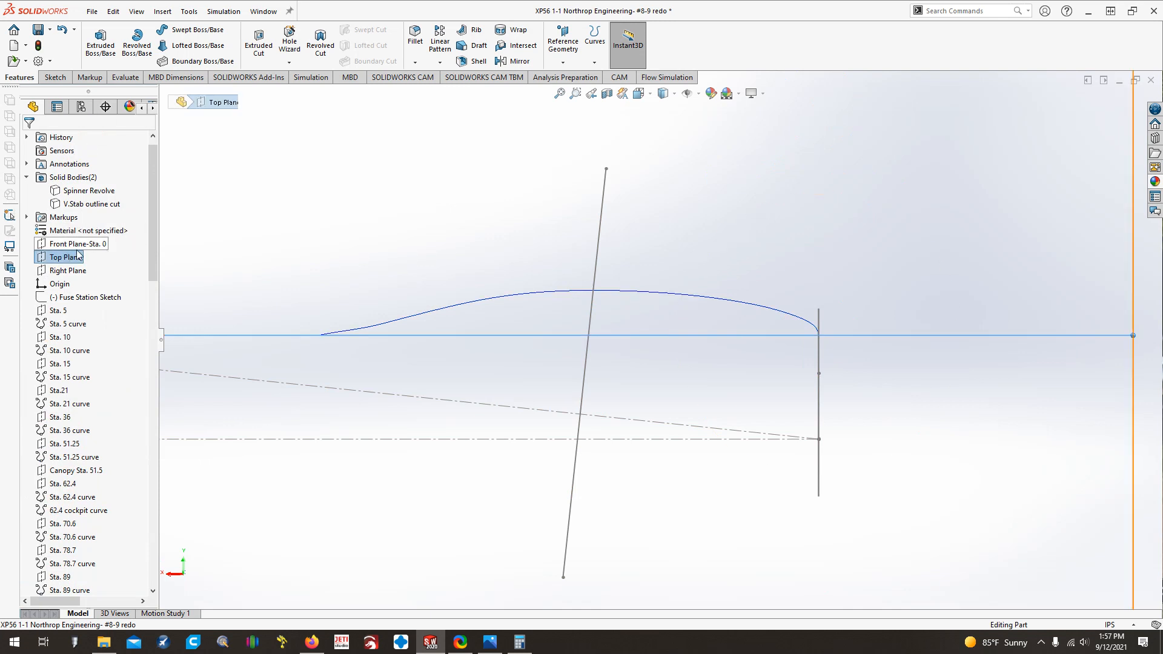
right_click(76, 243)
click(90, 229)
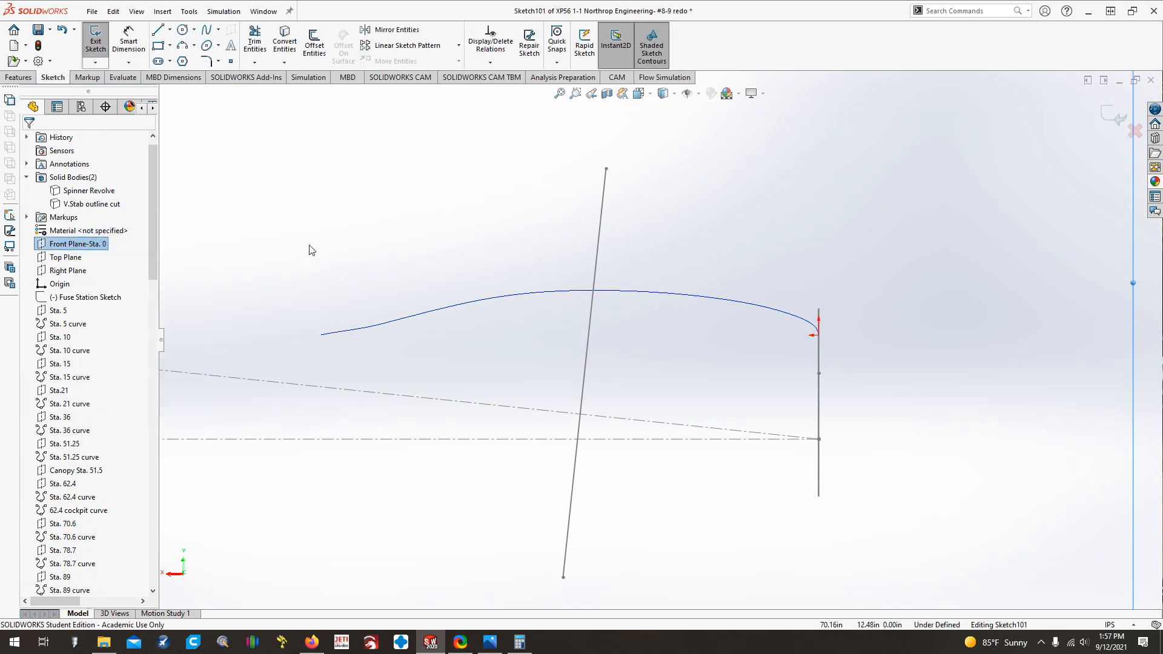
click(455, 305)
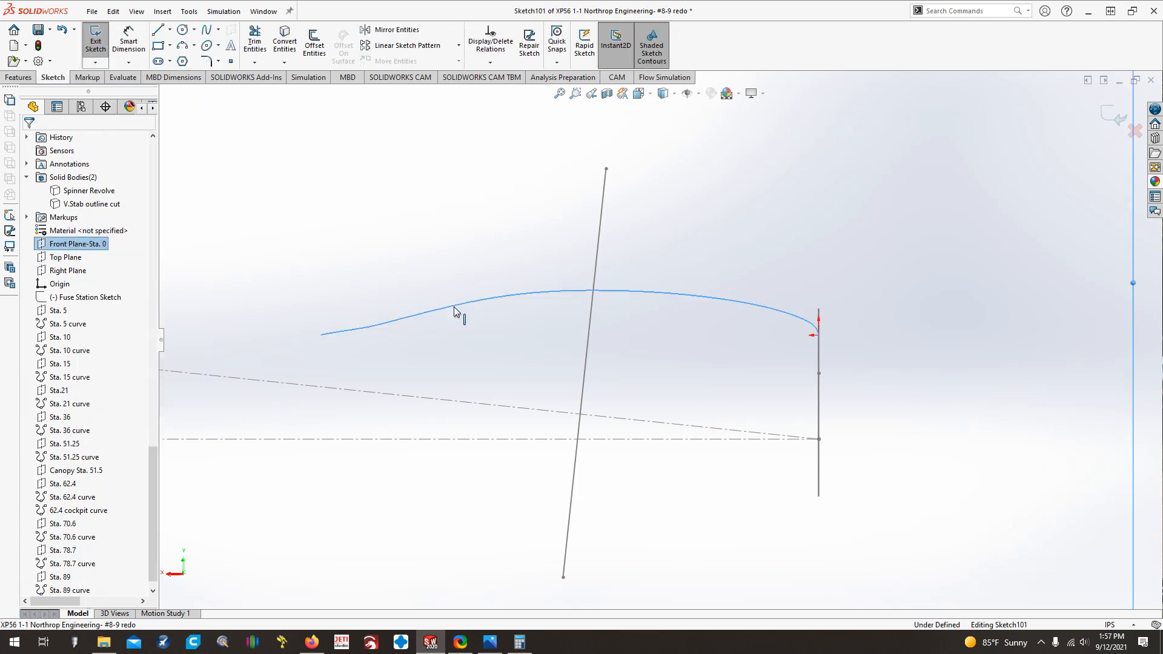
click(296, 51)
Sketch a vertical line downward from the trailing edge end of the airfoil curve
click(158, 30)
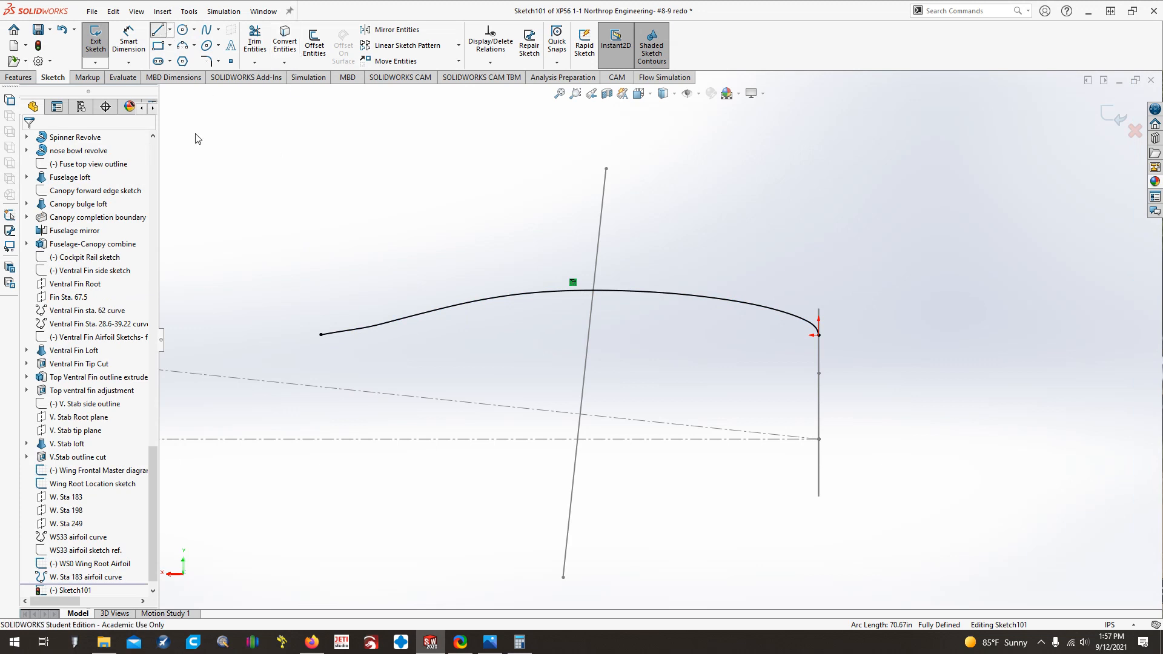
click(321, 335)
key(Escape)
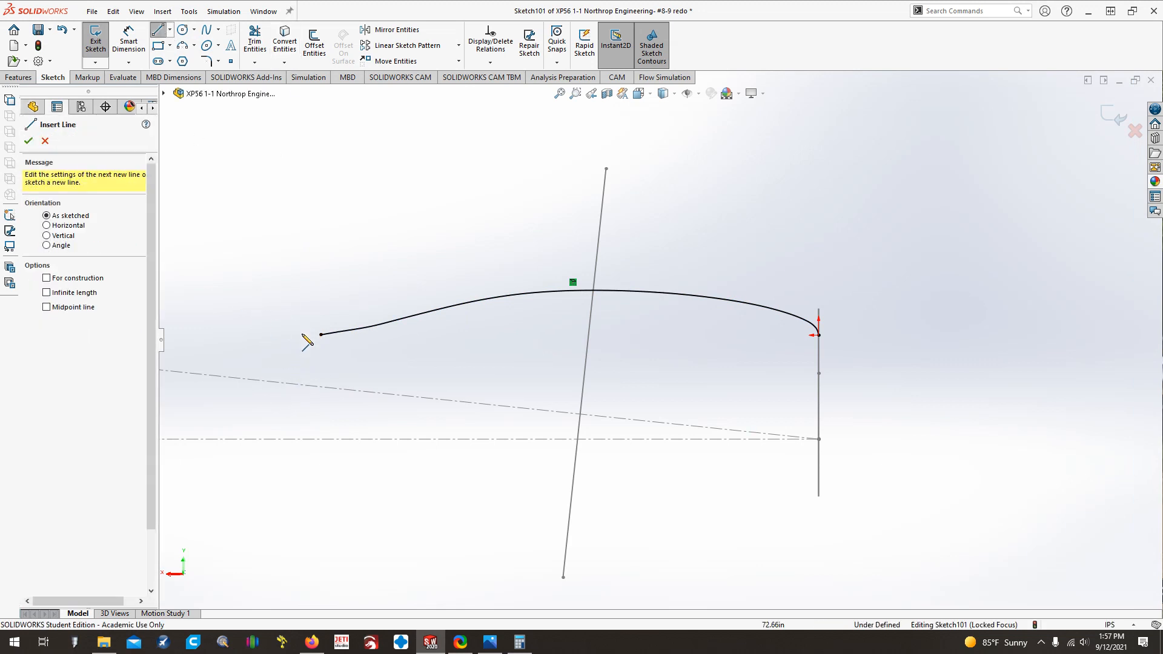
click(321, 334)
click(321, 459)
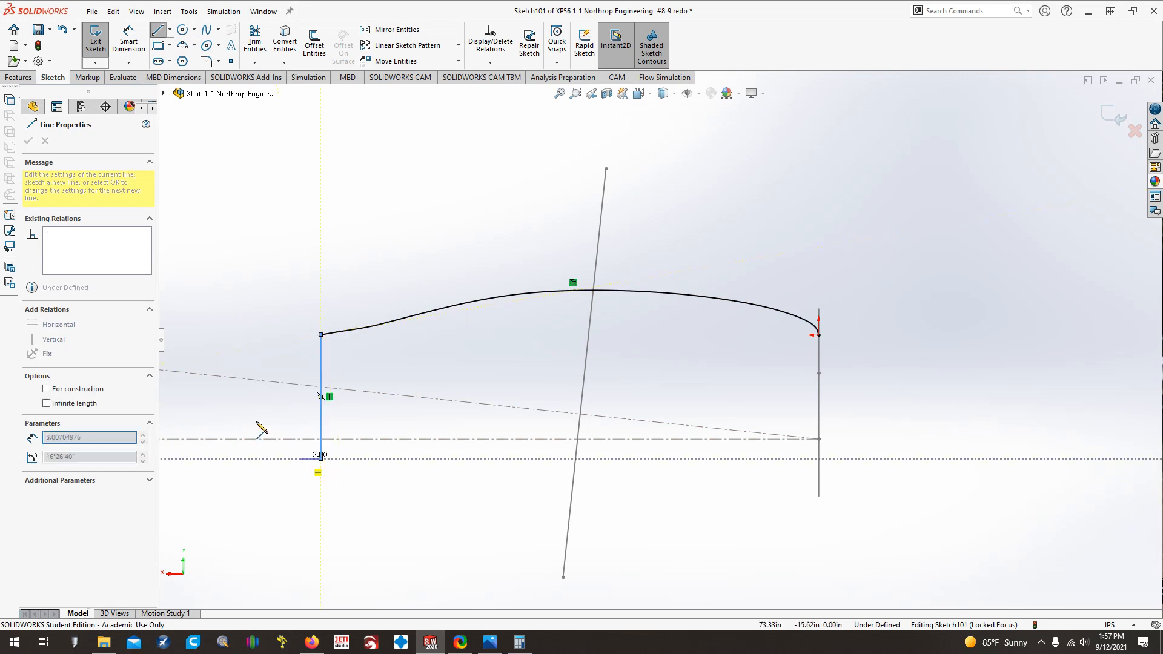
key(Escape)
click(818, 335)
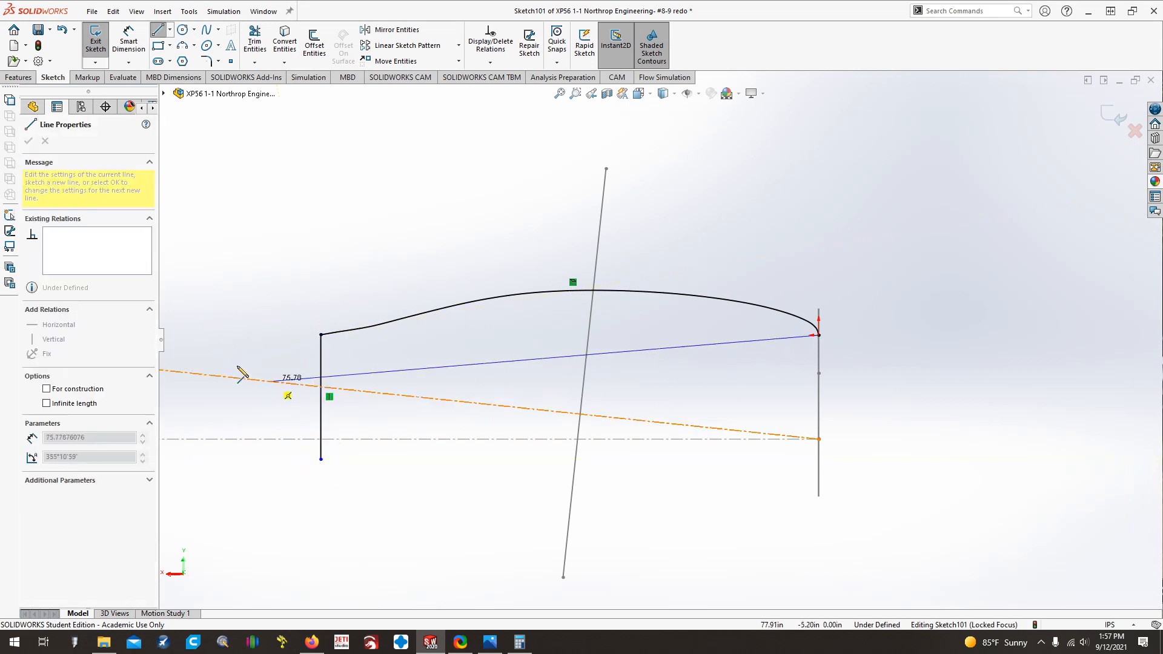
click(208, 334)
key(ctrl+z)
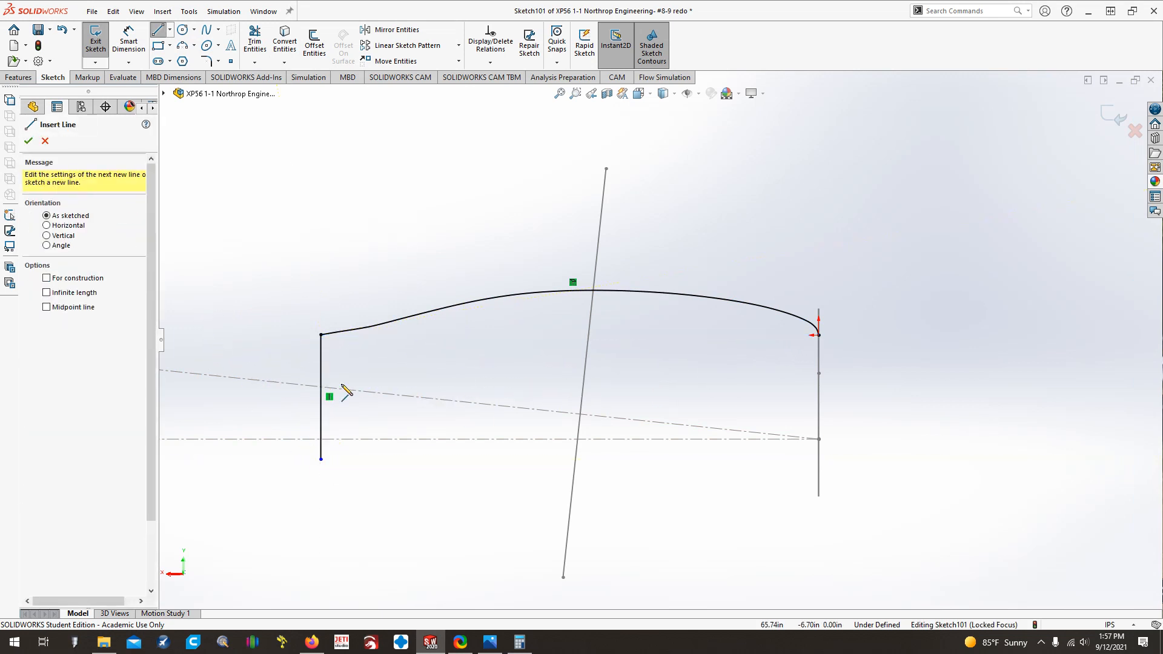
Sketch a horizontal chord line about 78.91 in long from the origin at the leading edge past the trailing edge line
click(819, 335)
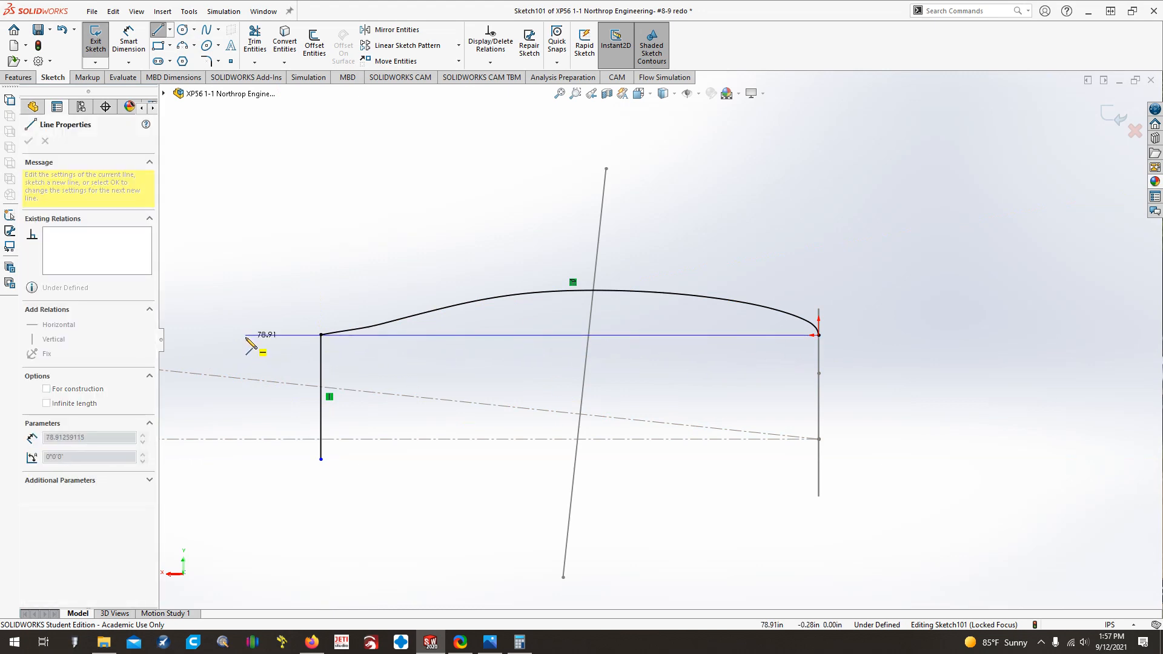
click(246, 335)
key(Escape)
key(Escape)
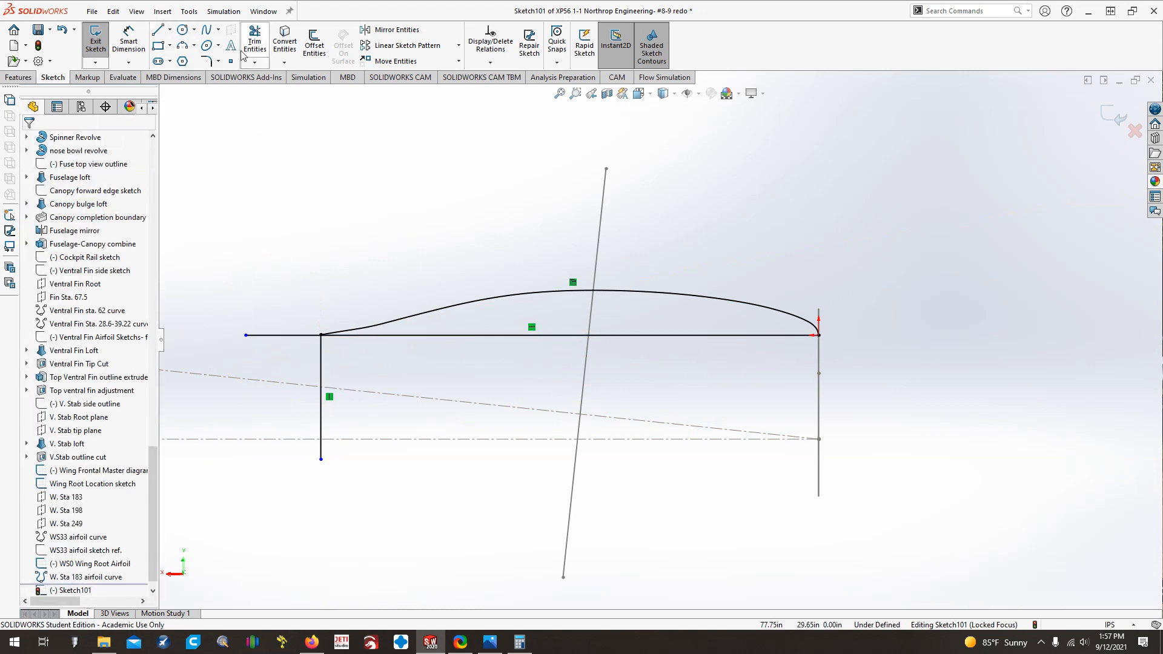
Trim the chord line's overhang and the excess vertical line below it at the trailing edge
click(254, 43)
drag(267, 270, 400, 377)
key(Escape)
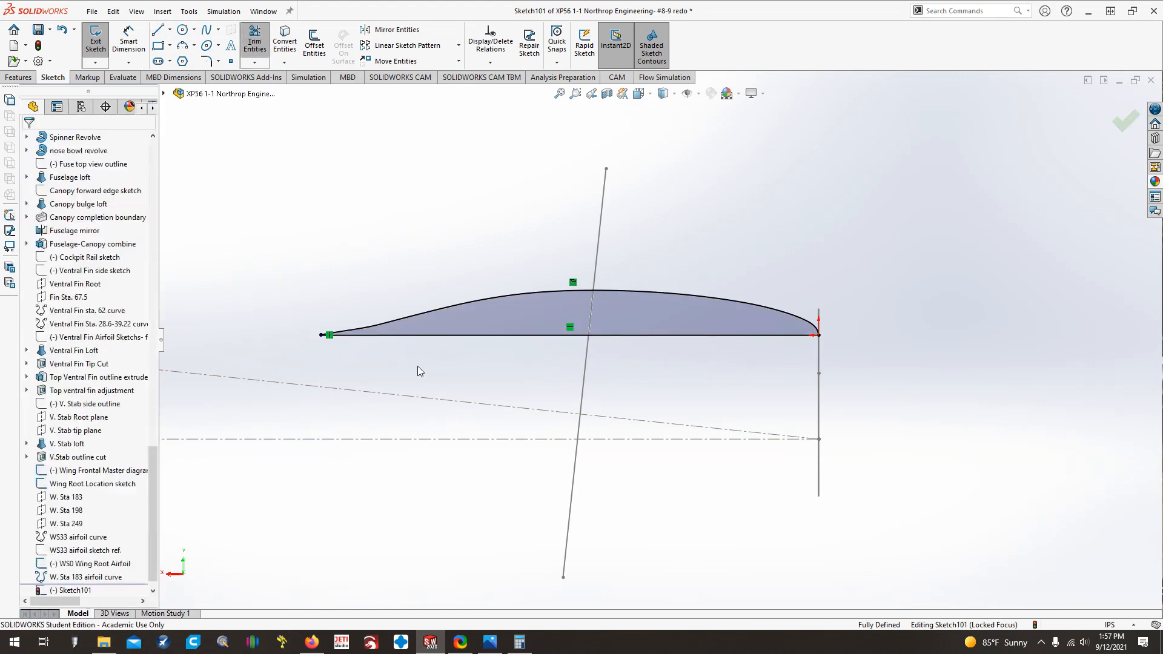
Make the chord line construction geometry and mirror the upper airfoil curve and trailing edge about it
right_click(494, 336)
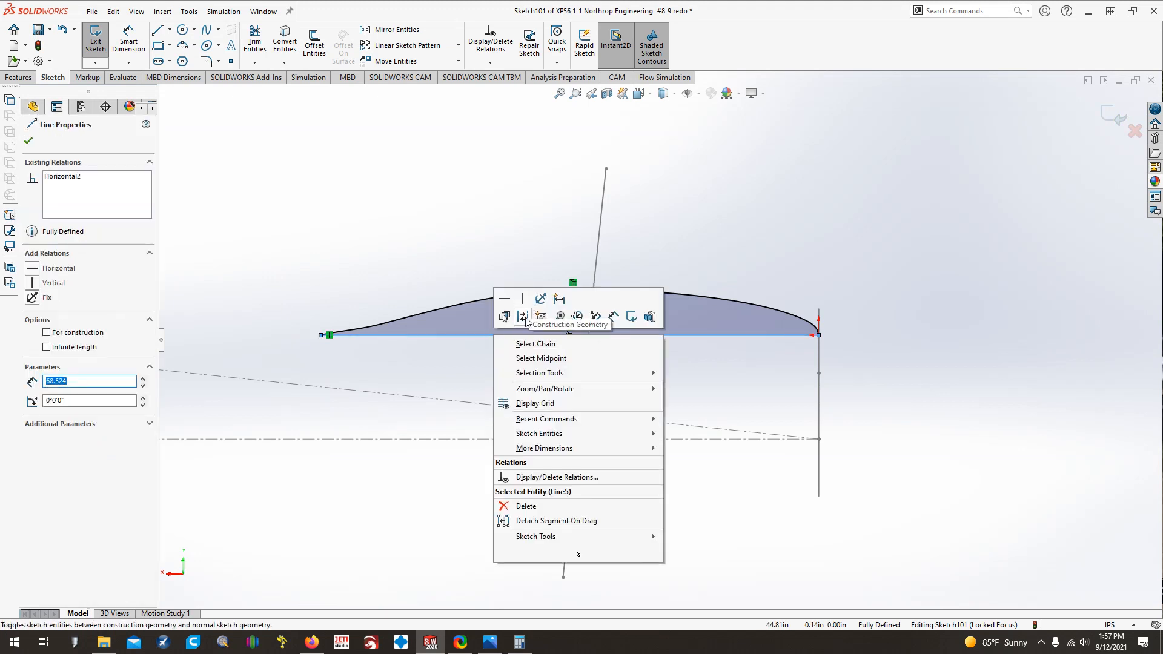
click(523, 316)
drag(262, 228, 900, 391)
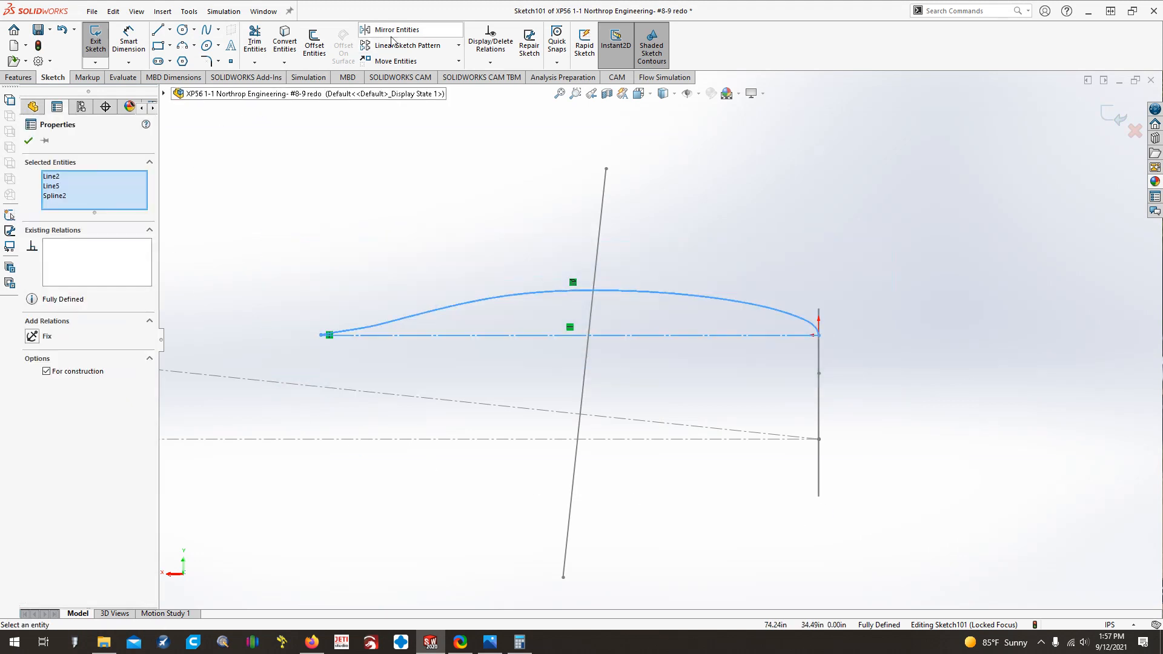
Copy the complete mirrored airfoil profile with its chord line to the clipboard
mouse_move(213, 142)
mouse_down()
mouse_move(592, 326)
mouse_move(1015, 471)
mouse_up()
click(113, 11)
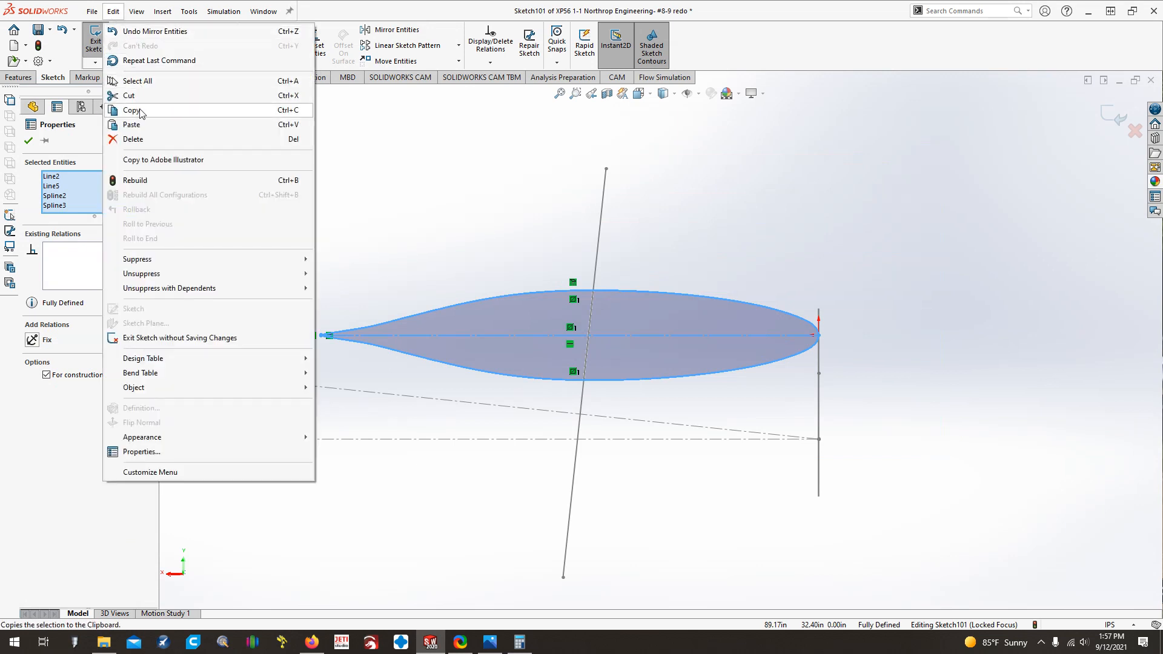
click(130, 109)
Exit the sketch and rename it "W. Sta 183 Airfoil sketch ref"
click(96, 41)
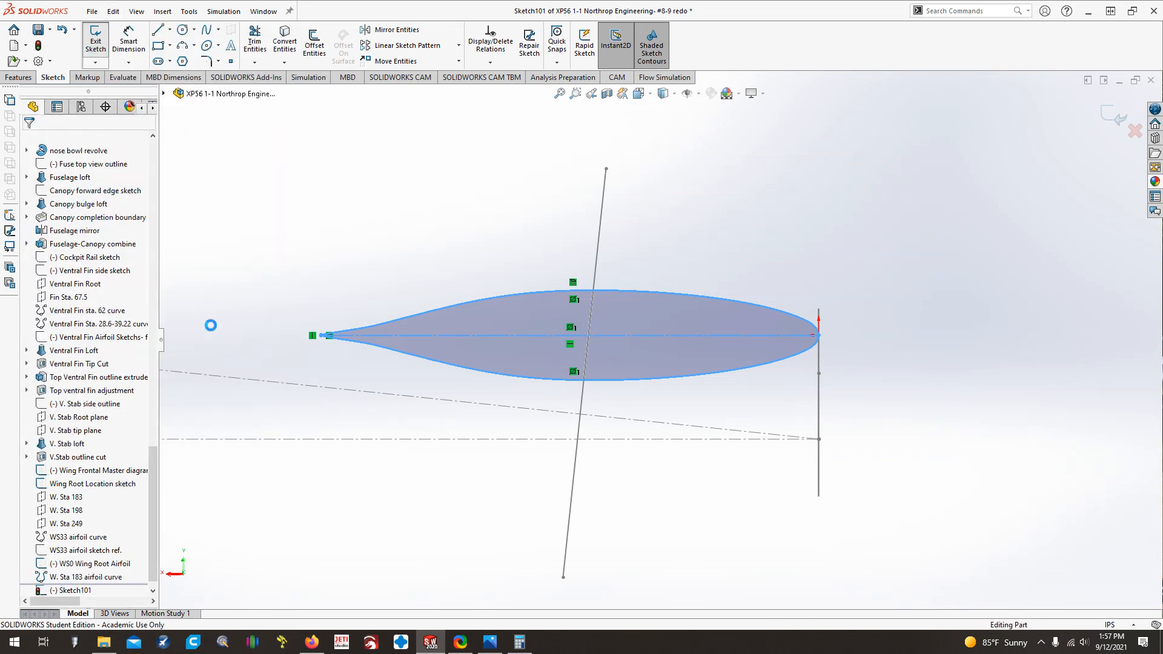
click(71, 577)
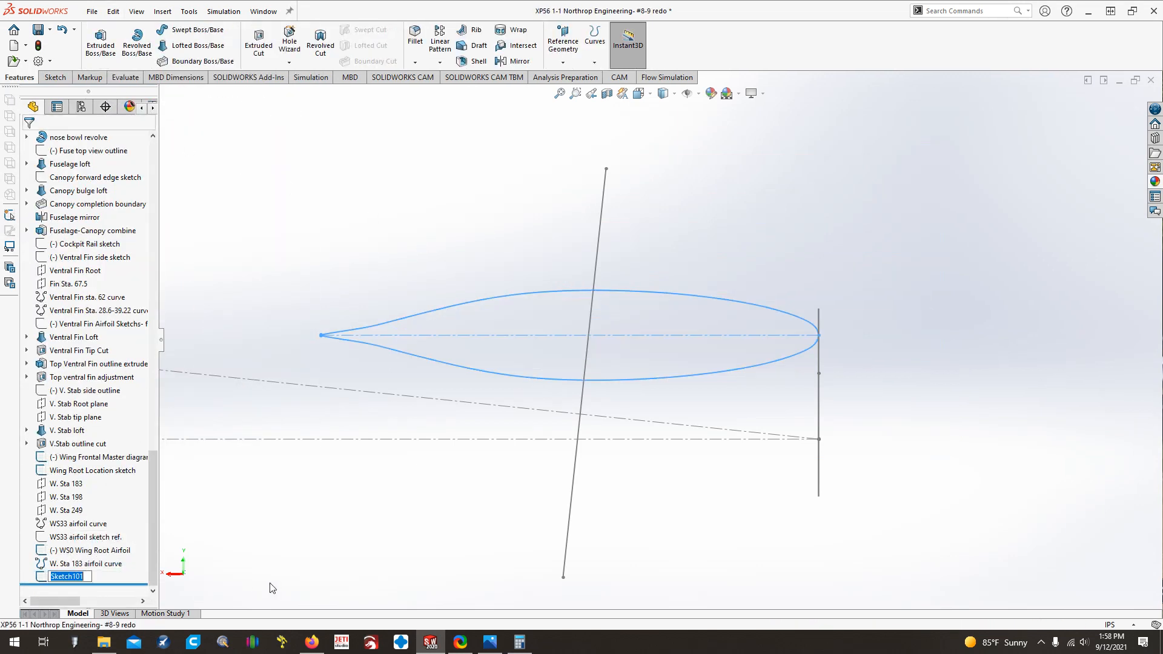
text(W. Sta 183 Airfoil s)
key(Return)
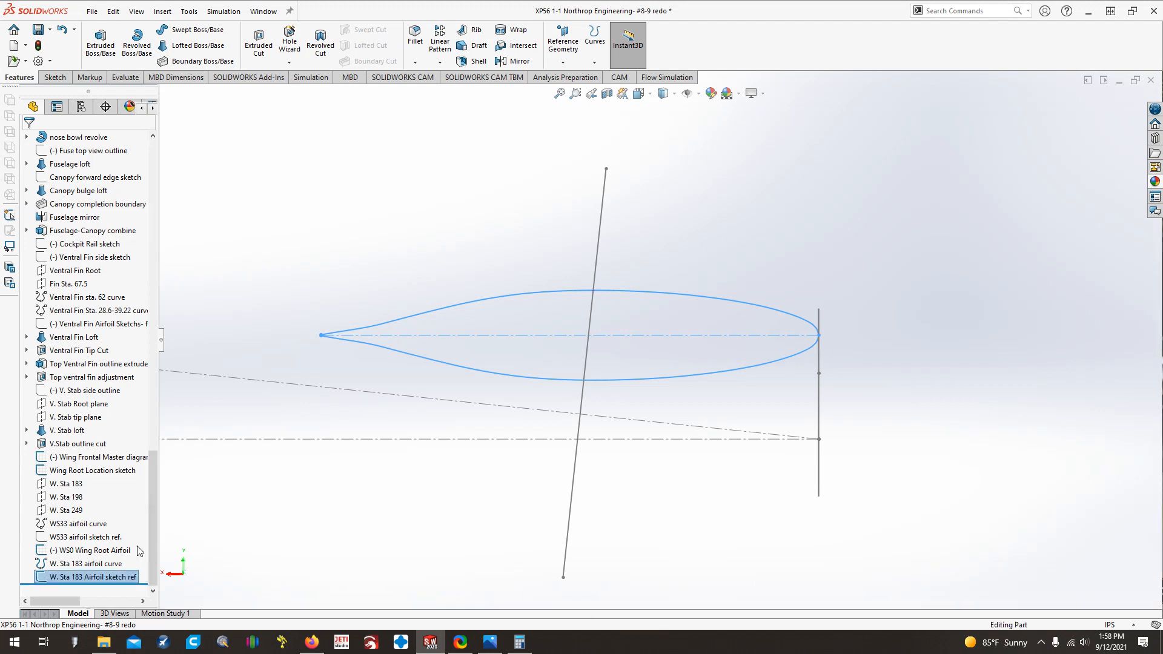
Hide the W. Sta 183 airfoil curve and its reference sketch
right_click(105, 564)
click(102, 576)
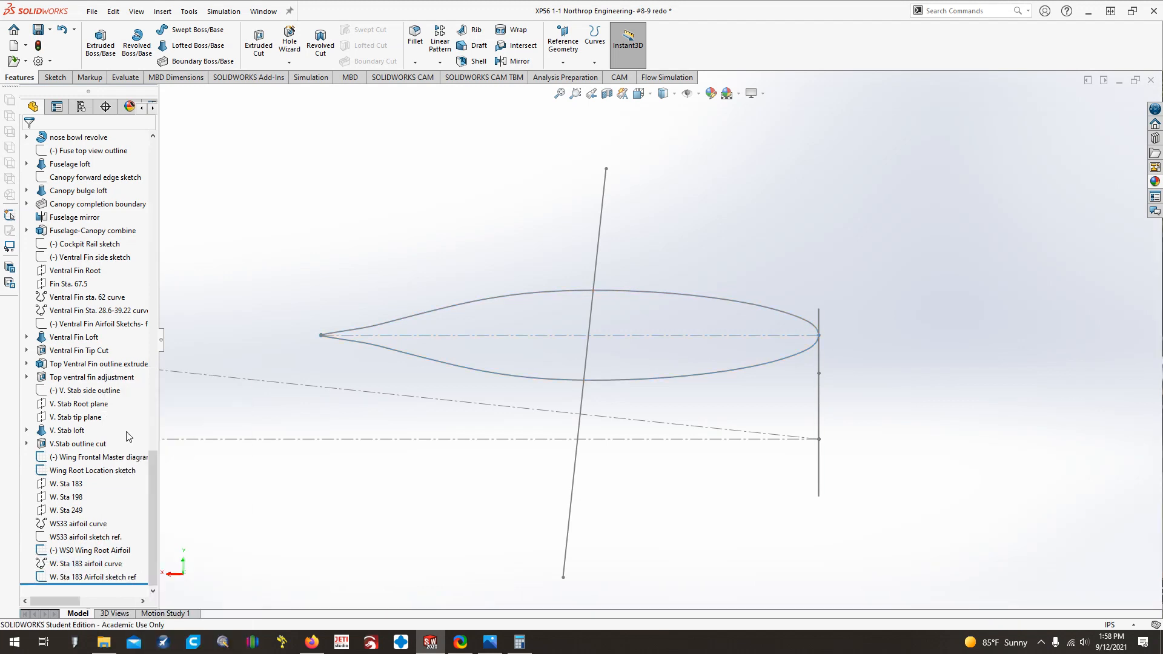
right_click(103, 580)
click(112, 381)
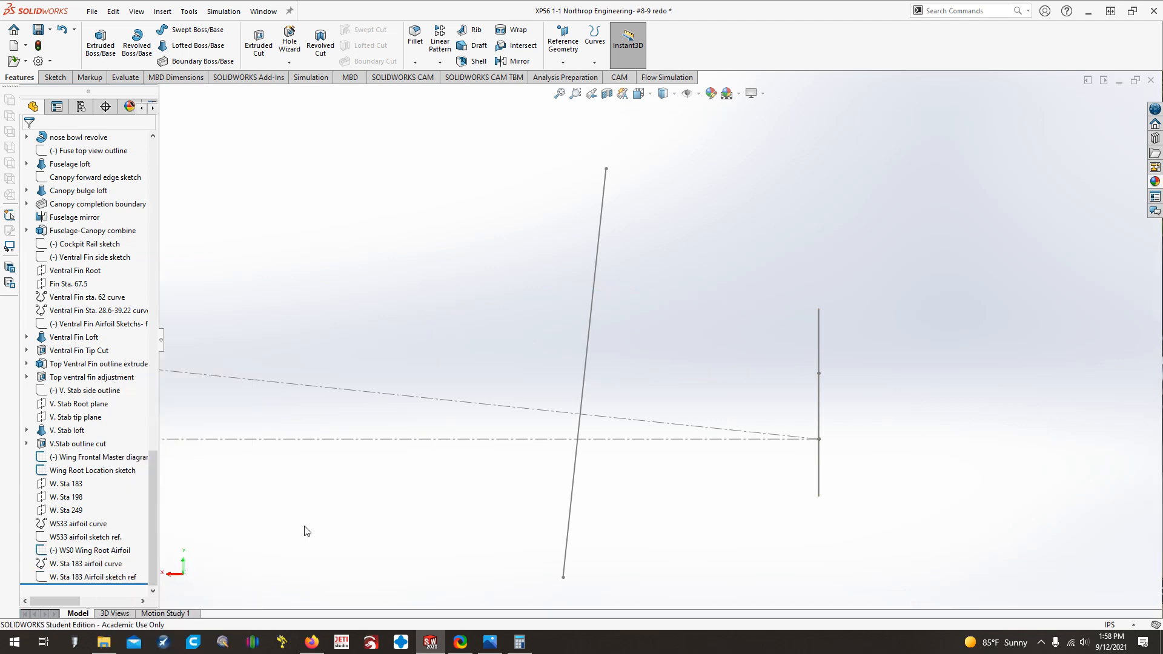
Start a sketch on the W. Sta 183 plane and paste the copied airfoil profile into it
click(67, 485)
scroll(106, 507, up, 4)
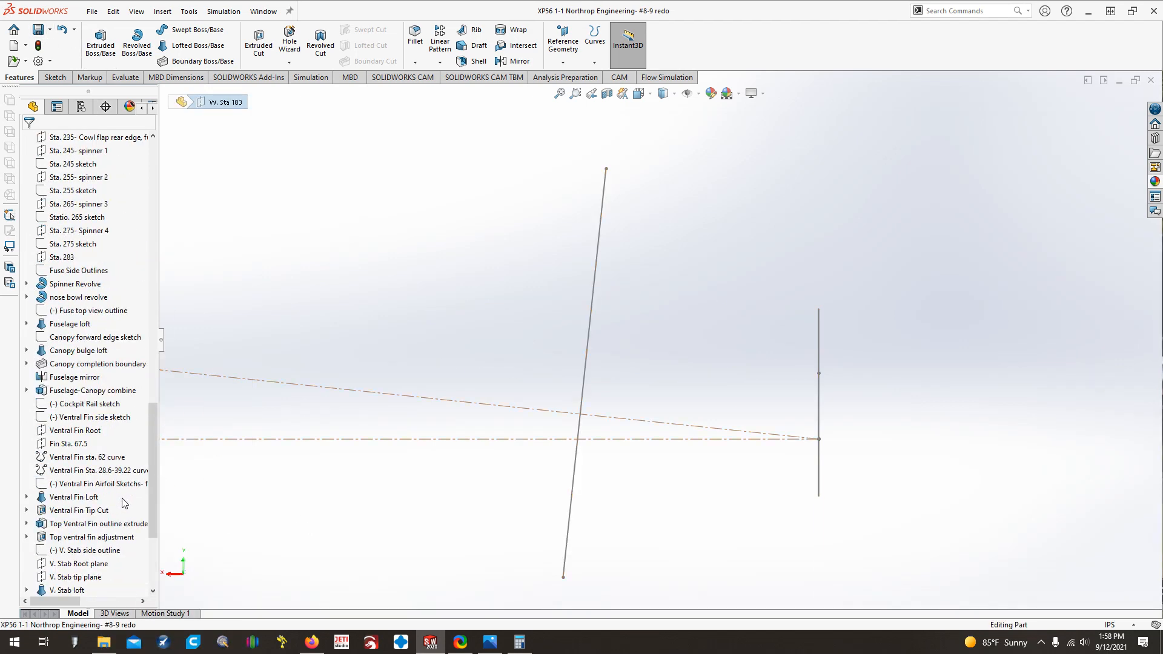
scroll(109, 542, down, 4)
key(f)
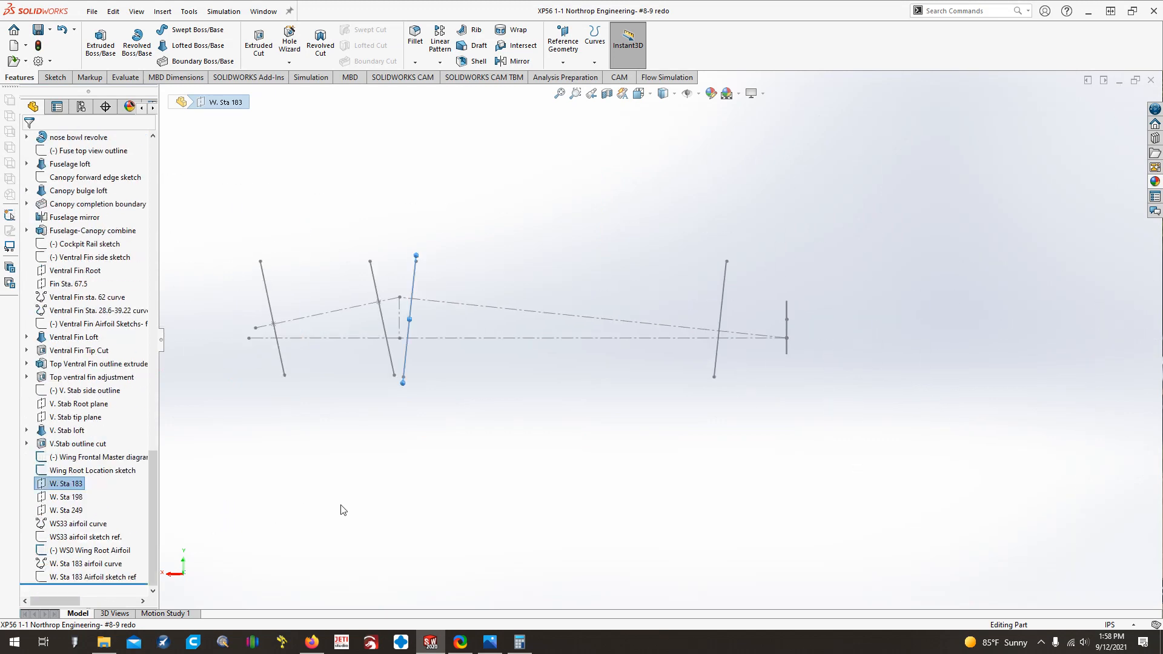
right_click(67, 484)
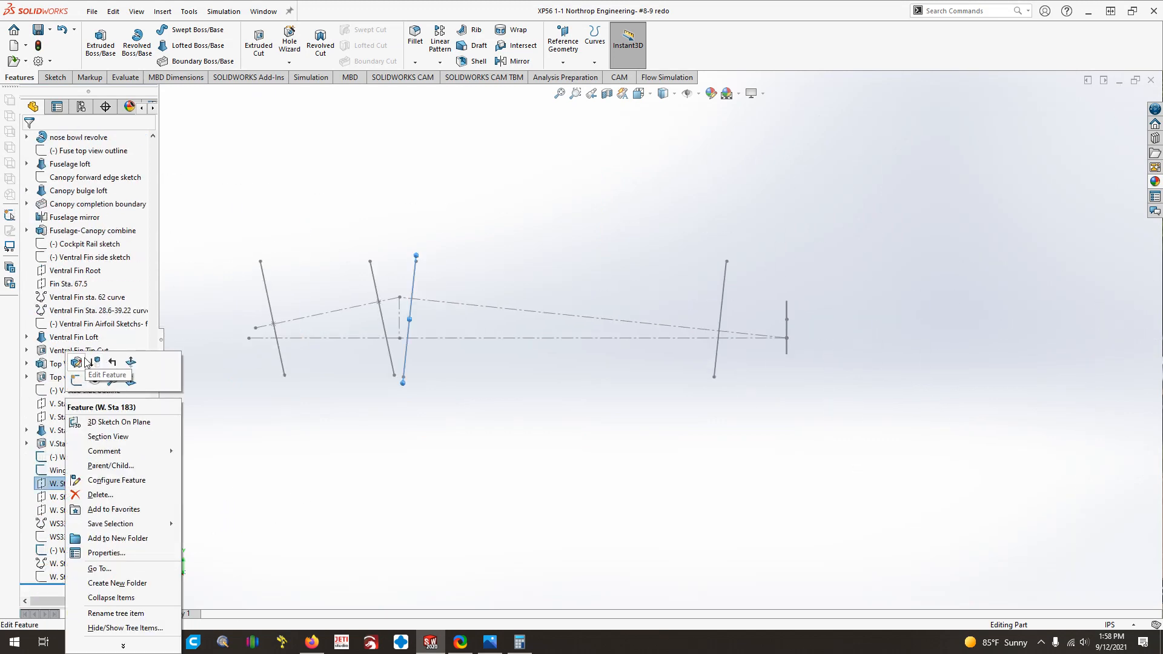
click(77, 362)
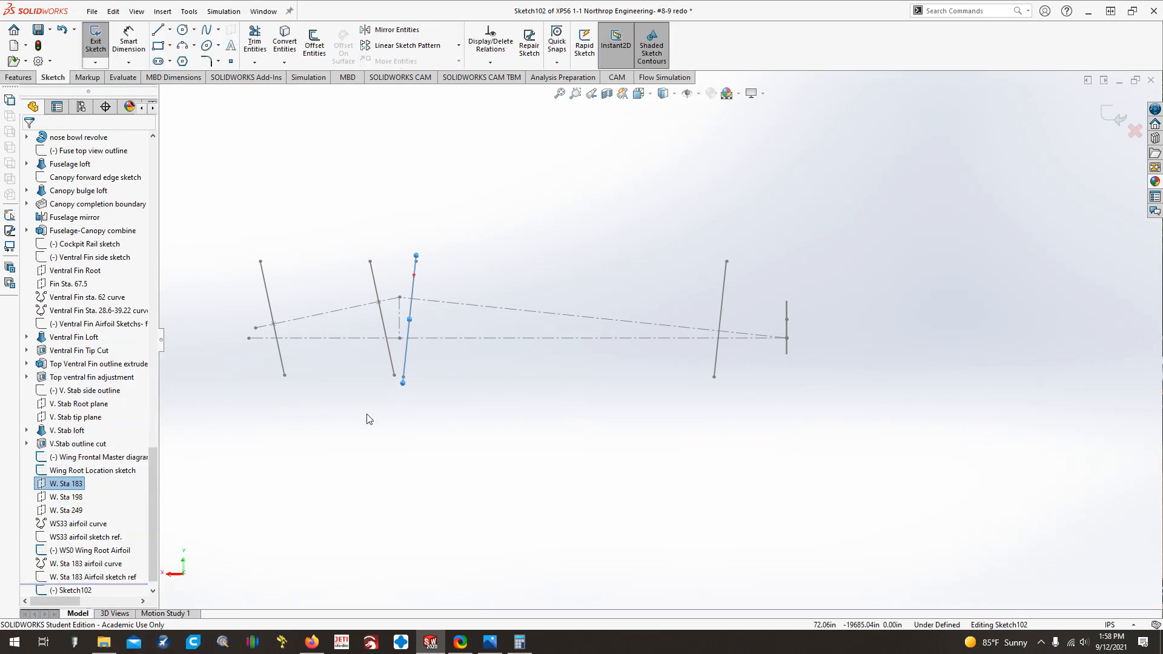
click(110, 12)
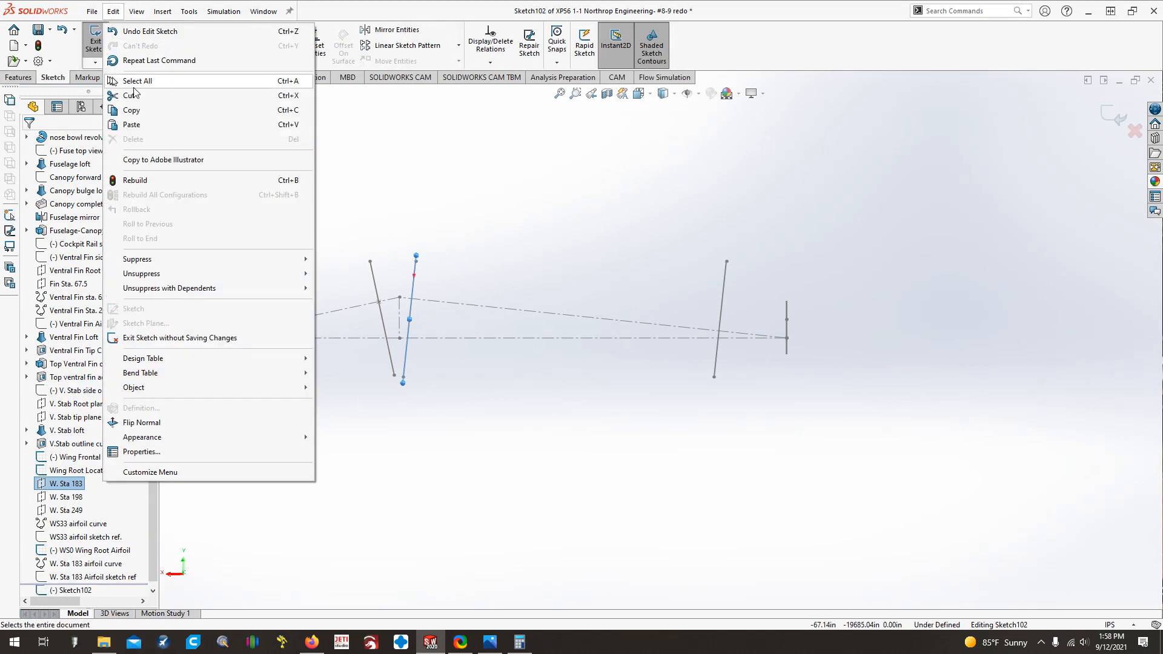
click(129, 124)
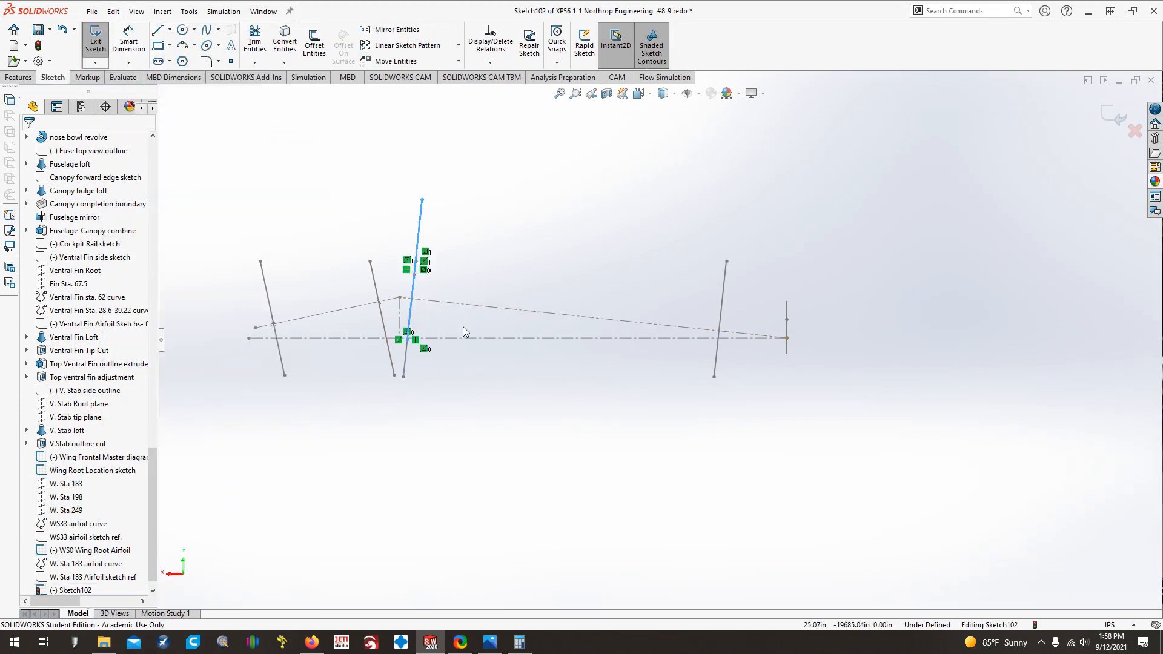
key(Escape)
Examine the pasted airfoil's orientation on the station 183 plane relative to the wing root airfoil
key(Left)
key(Left)
key(Left)
key(Left)
key(Left)
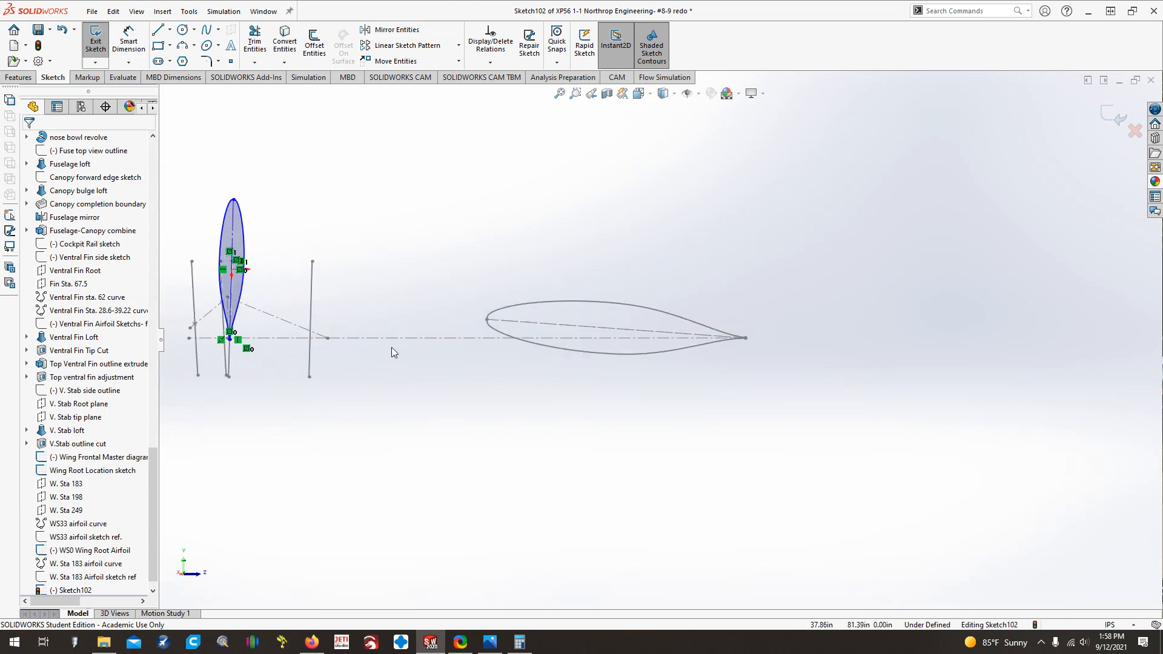
key(ctrl+Right)
key(ctrl+Right)
key(ctrl+Right)
scroll(441, 266, down, 3)
scroll(475, 287, down, 4)
scroll(474, 292, up, 3)
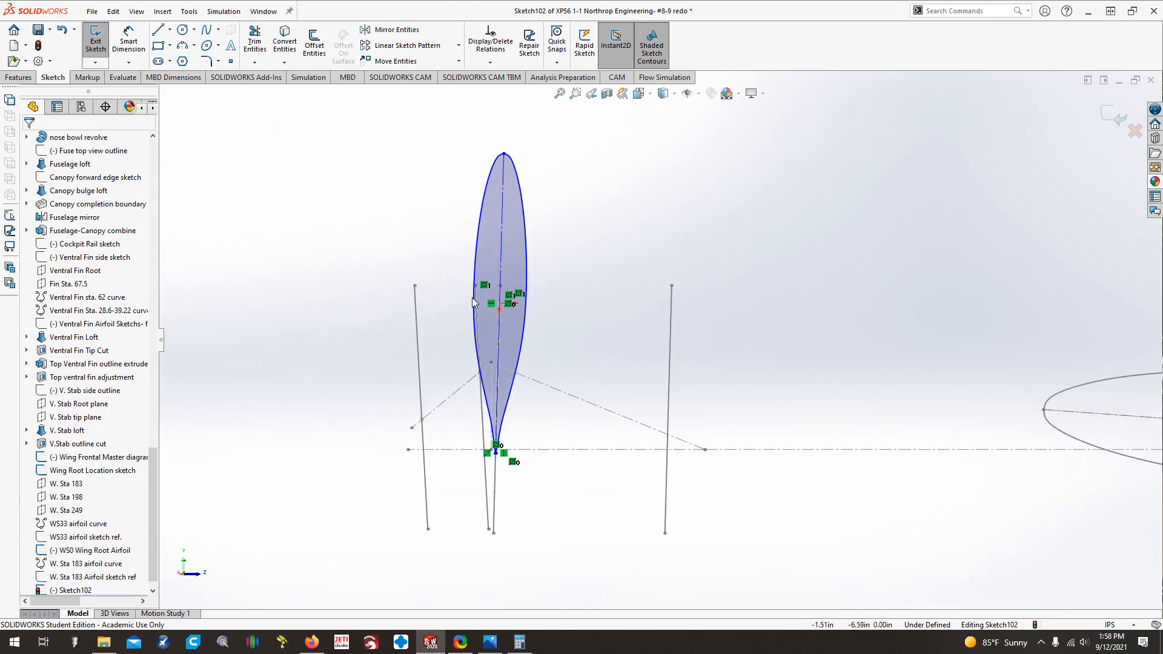
scroll(471, 297, up, 1)
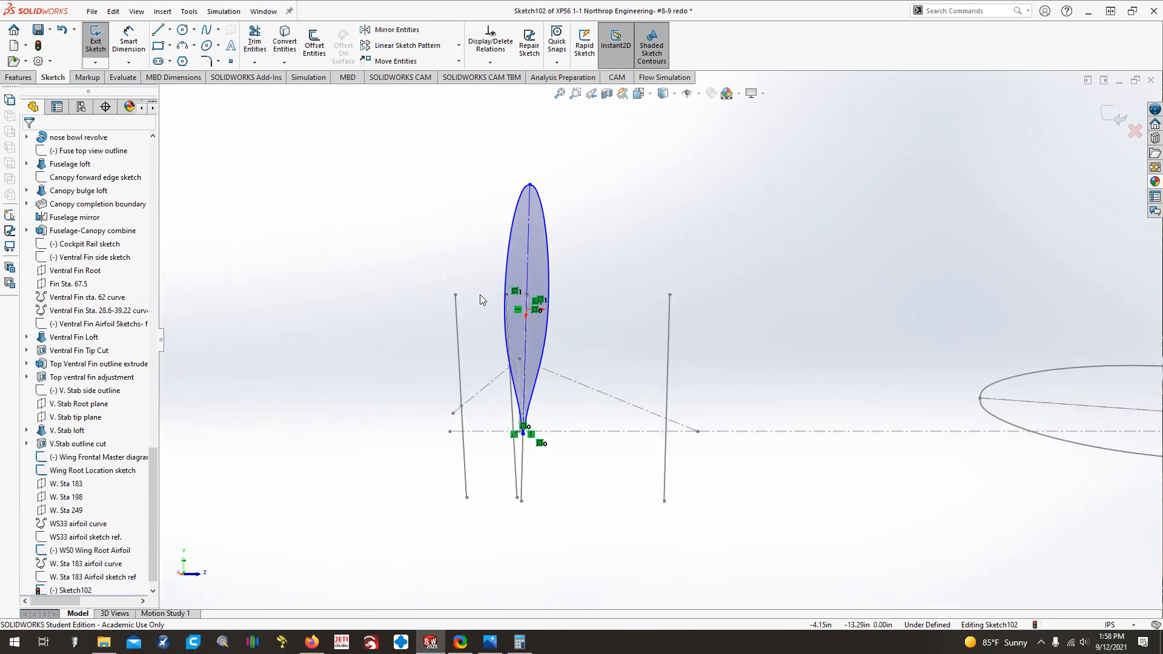
key(Right)
key(Right)
key(Right)
key(Right)
key(Right)
Rotate the whole pasted airfoil with its chord line 90 degrees about the midpoint of its trailing edge
drag(456, 133, 654, 474)
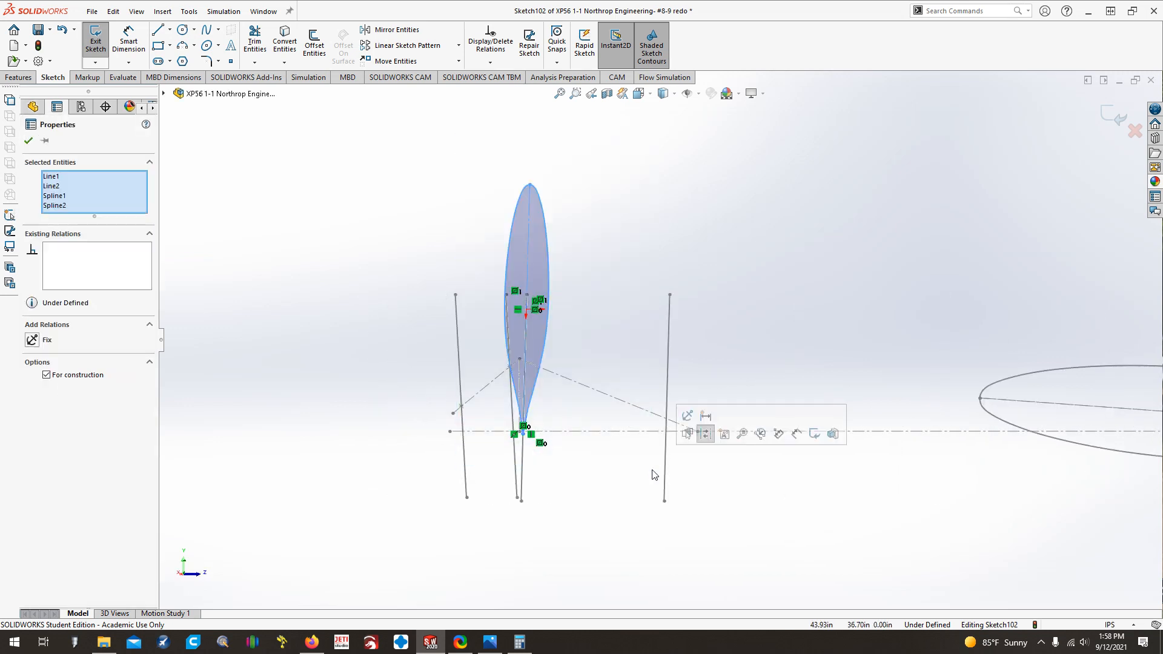
click(162, 12)
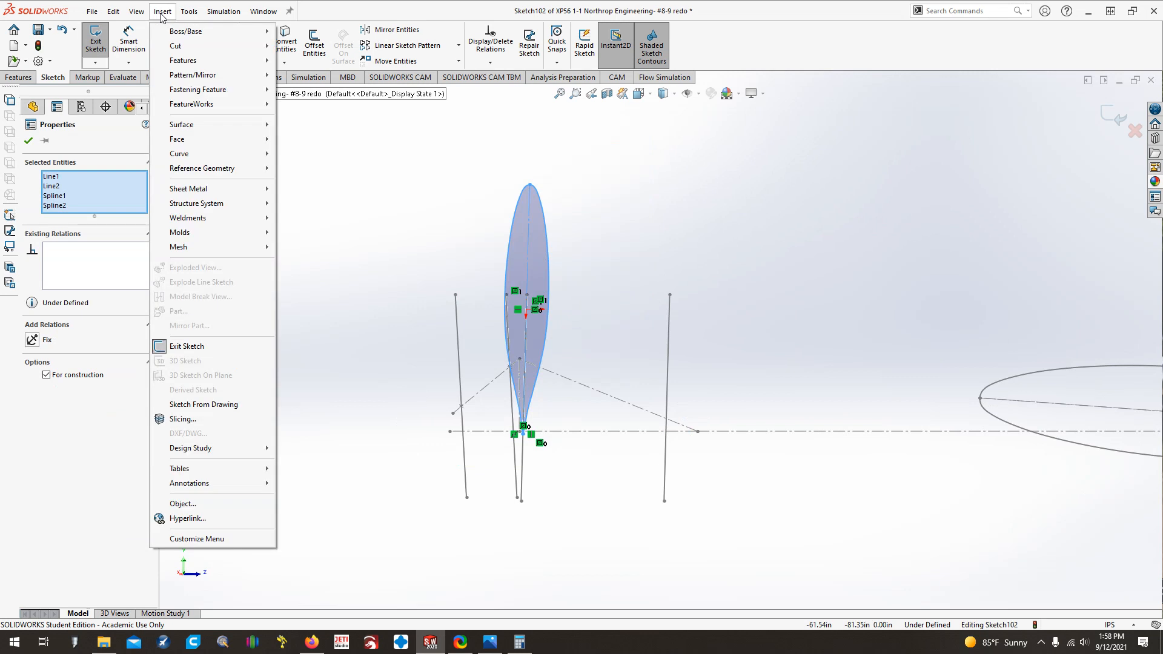
click(189, 10)
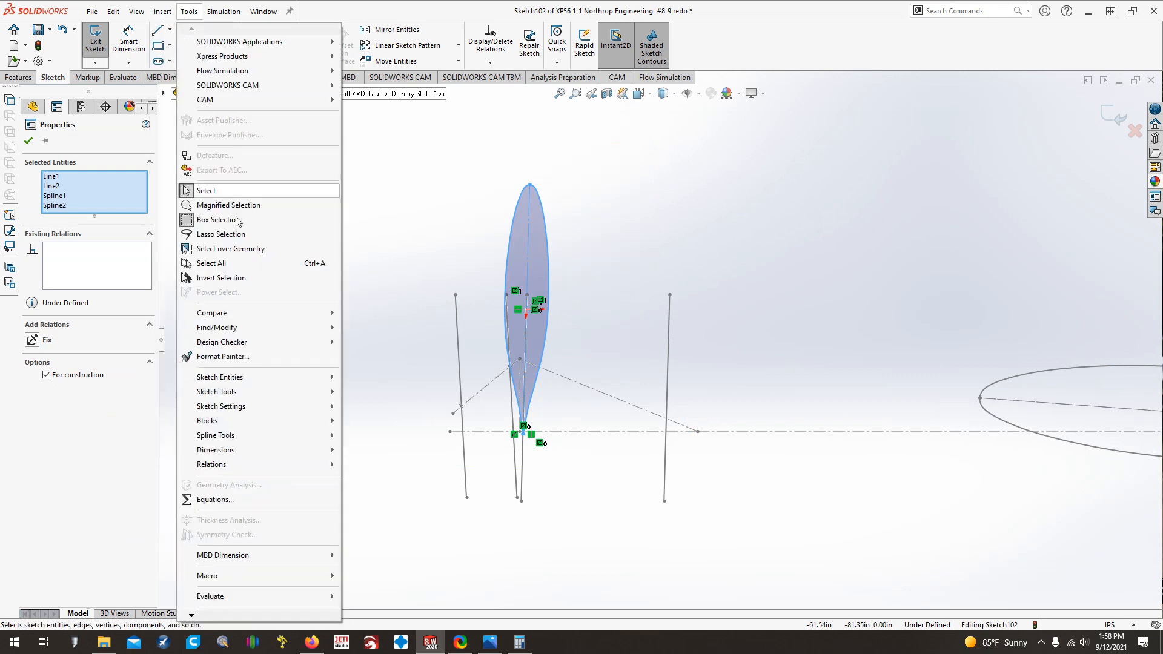
mouse_move(277, 399)
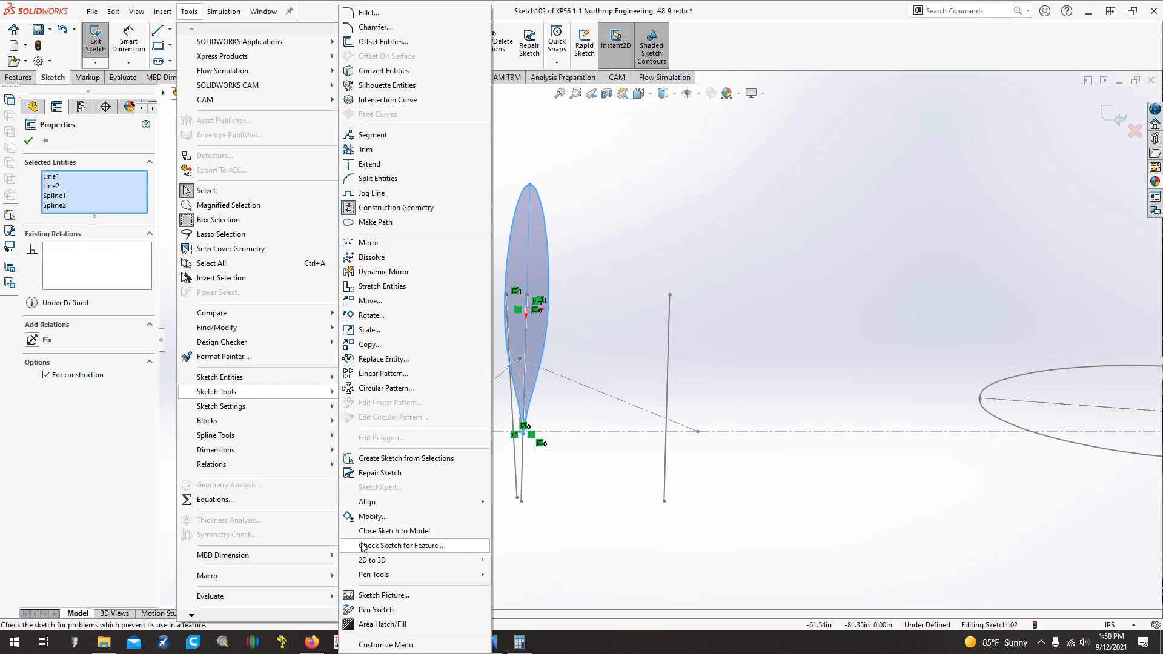
click(430, 315)
scroll(524, 429, down, 5)
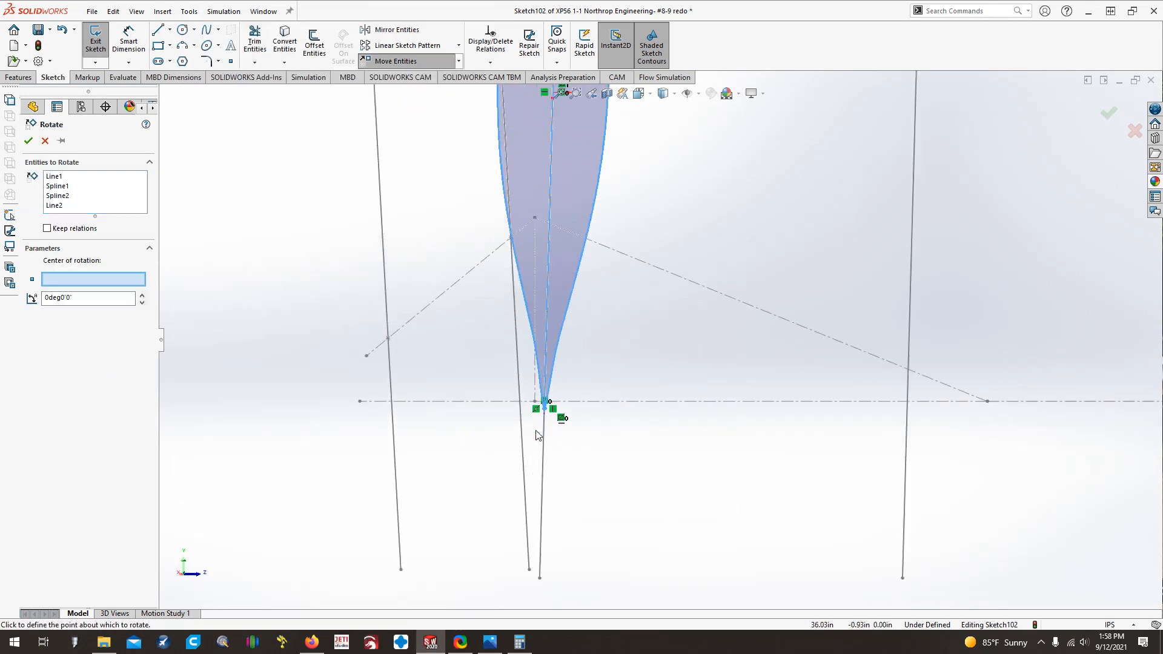
scroll(582, 391, down, 5)
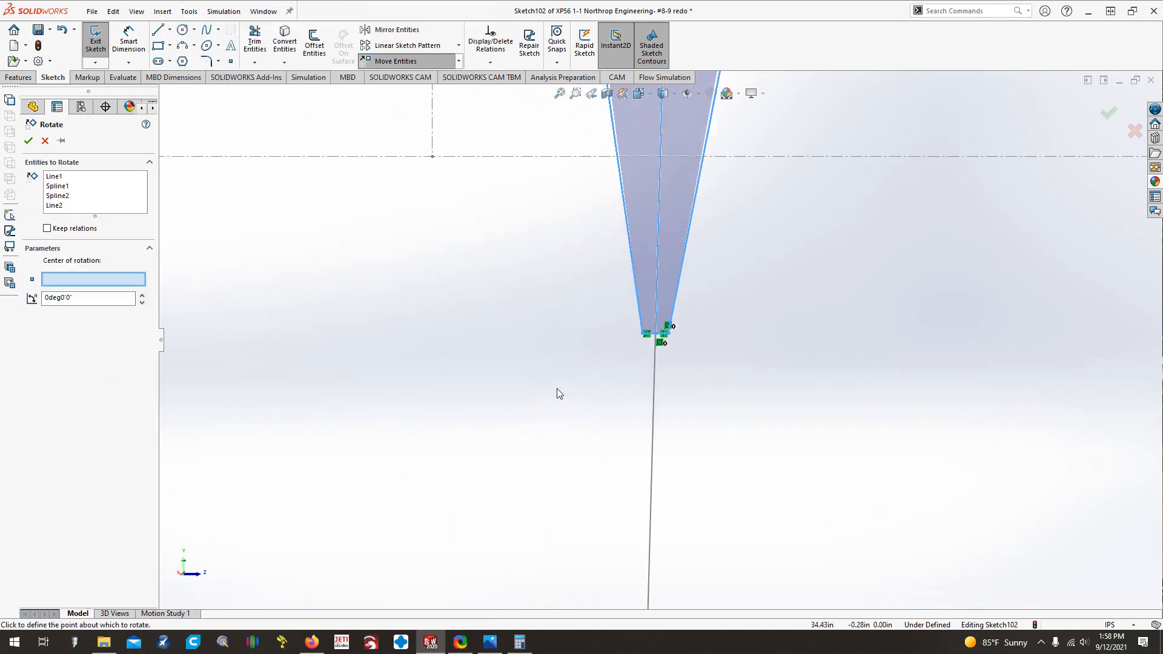
click(655, 335)
scroll(660, 363, up, 5)
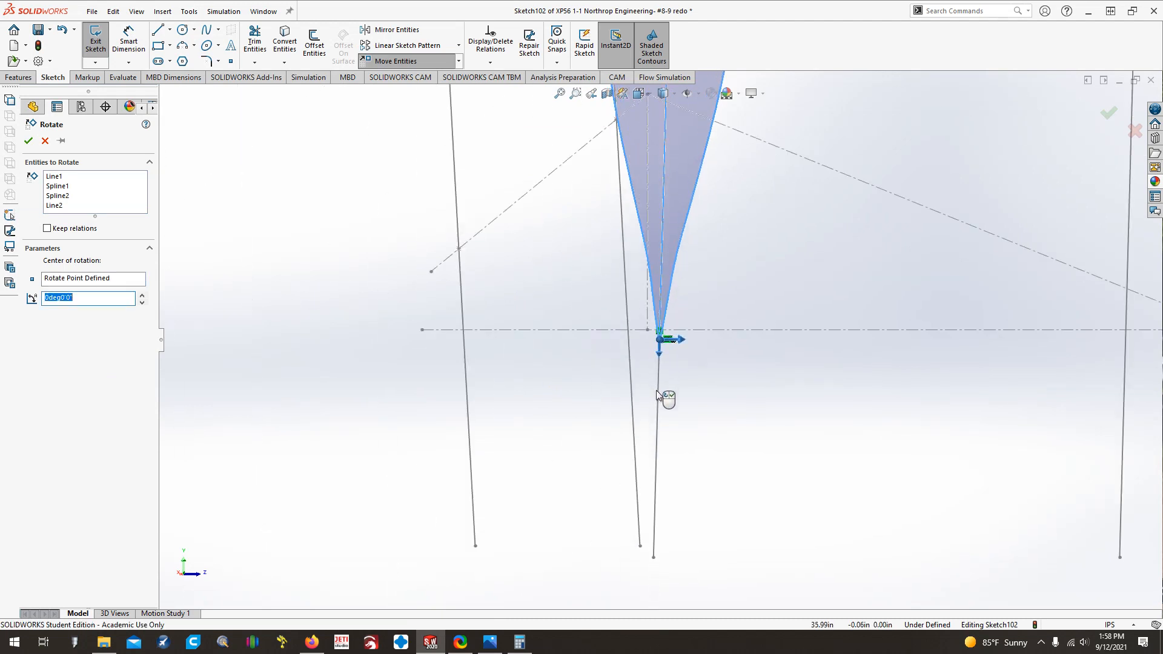
scroll(658, 393, up, 2)
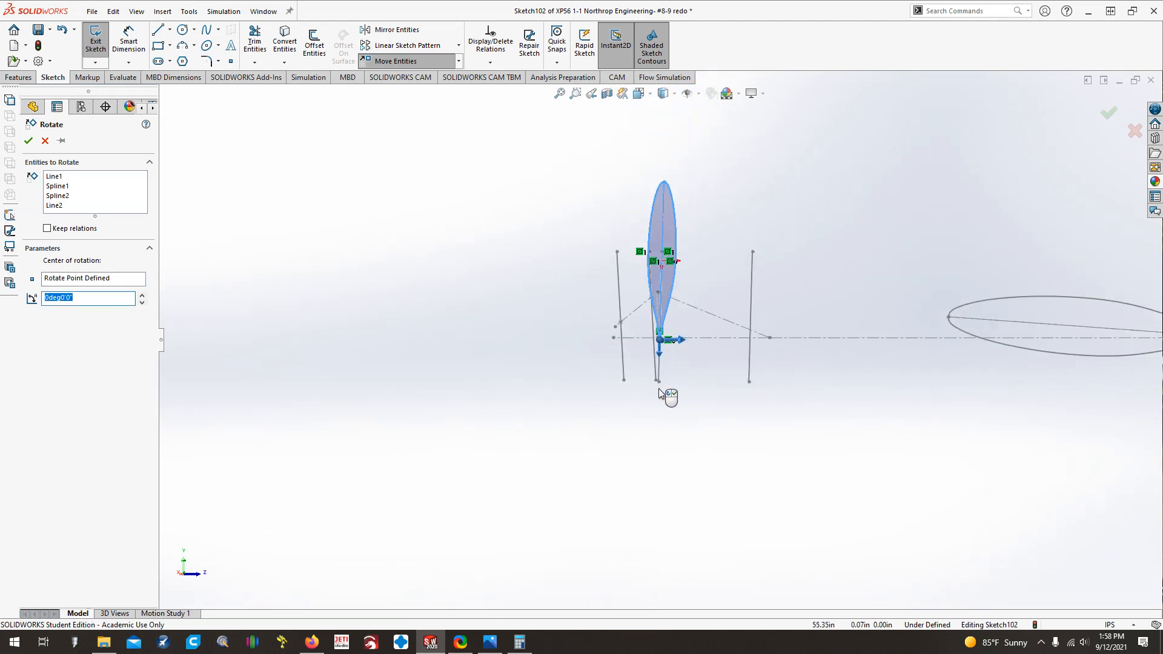
key(ctrl+Left)
key(ctrl+Left)
key(ctrl+8)
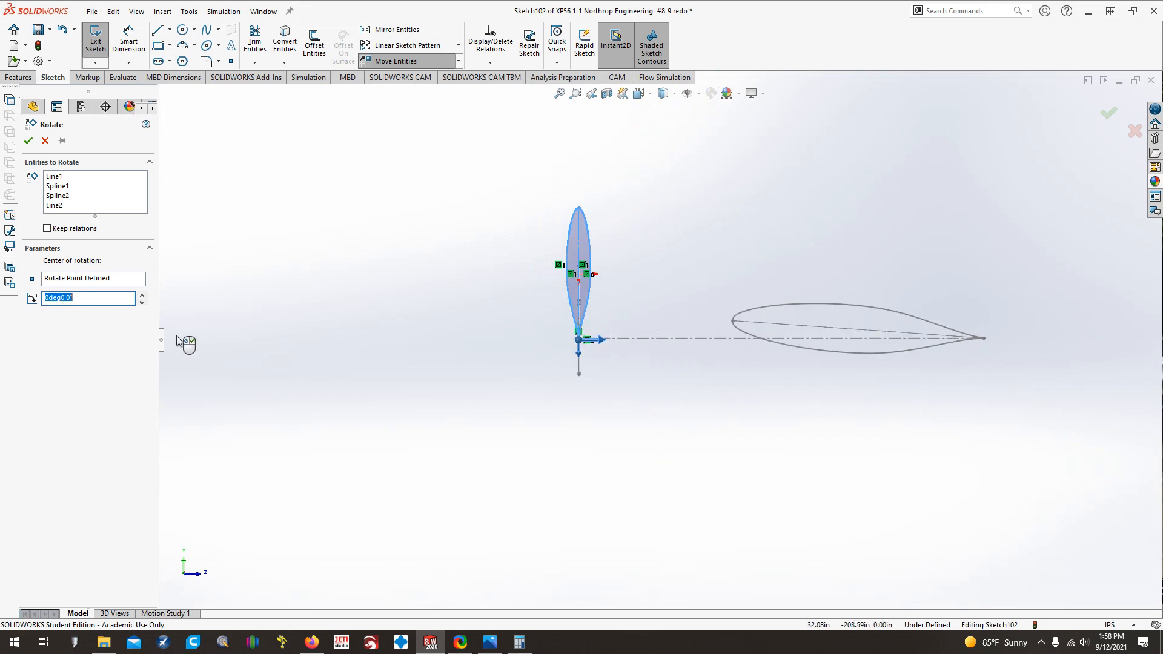
text(90)
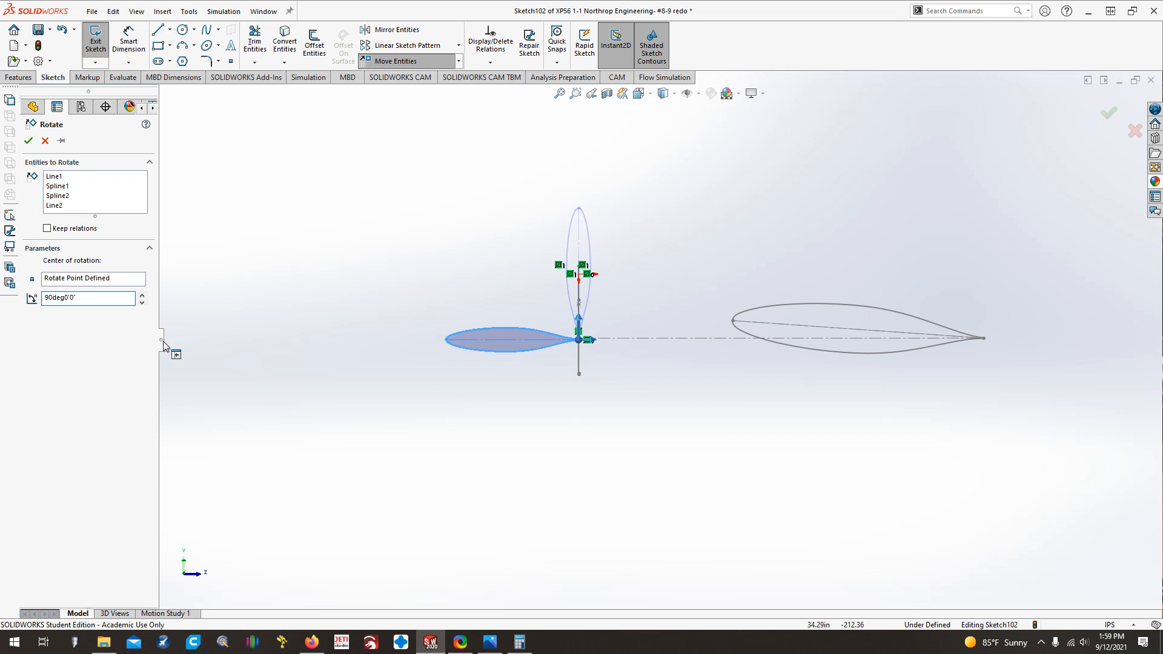
click(28, 140)
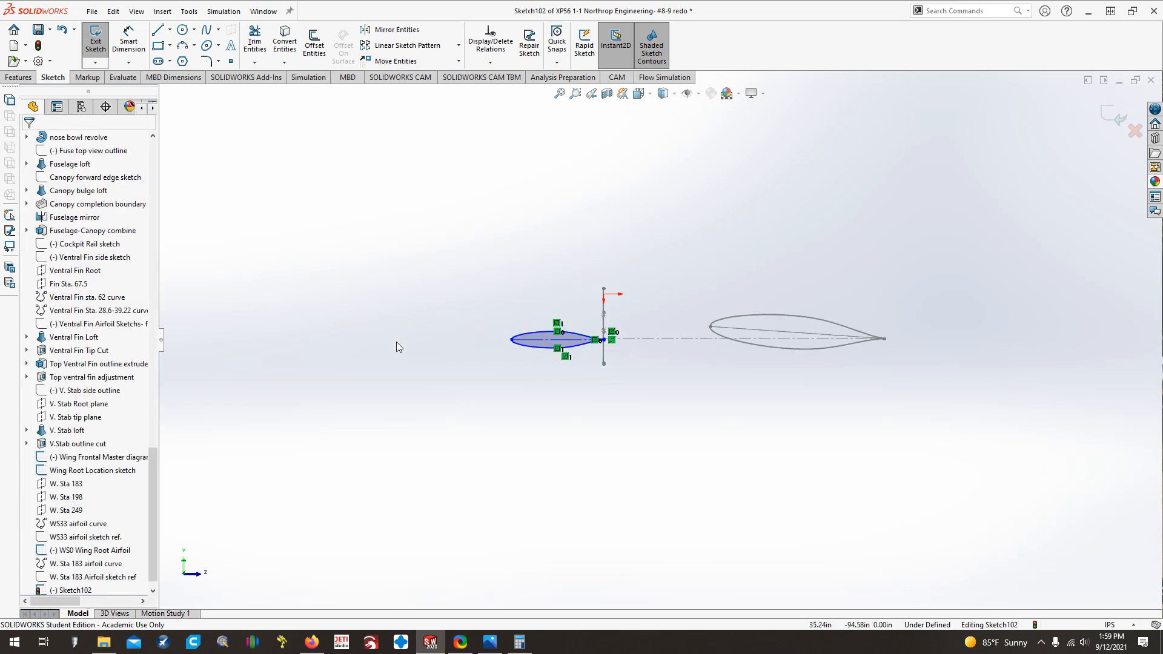
Inspect the rotated airfoil's position against the wing root airfoil and station lines from several angles
key(Left)
key(Left)
key(Down)
key(Up)
key(Right)
key(Down)
key(Down)
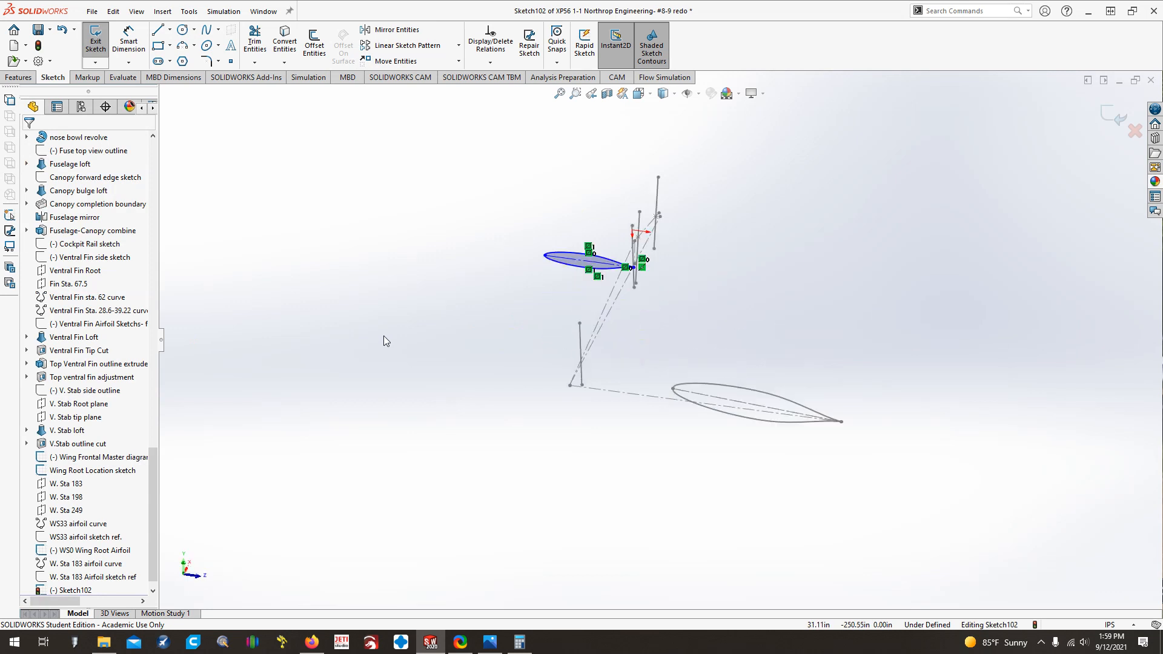
key(Up)
key(Up)
key(Right)
key(Down)
key(Down)
key(Down)
key(Down)
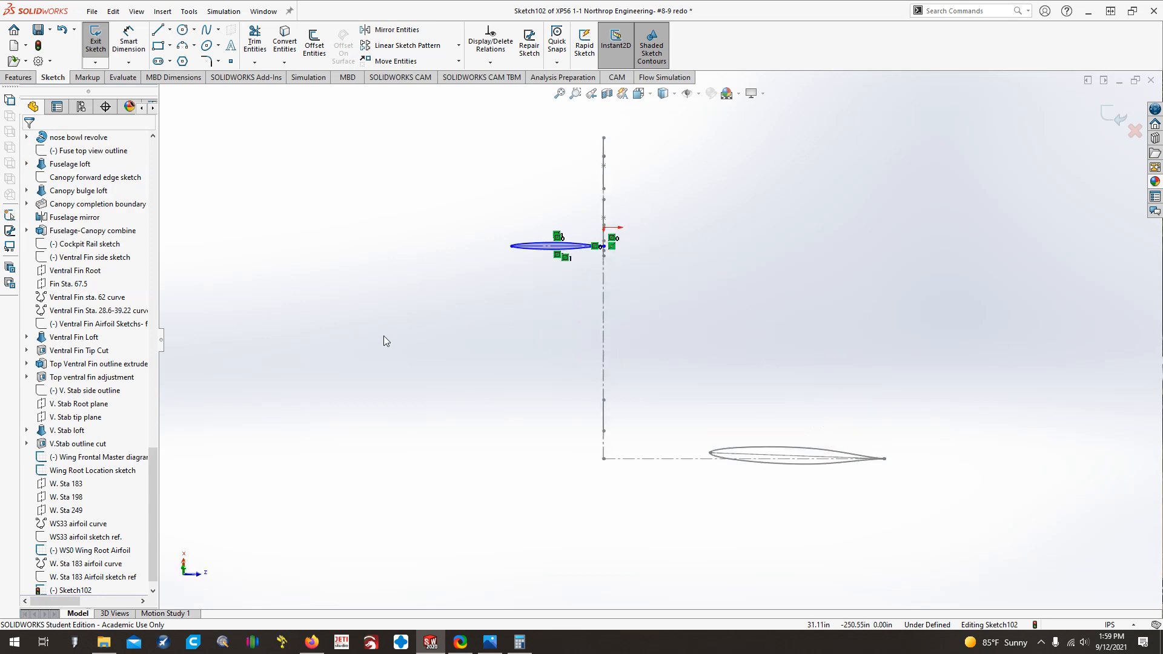
key(Up)
key(Up)
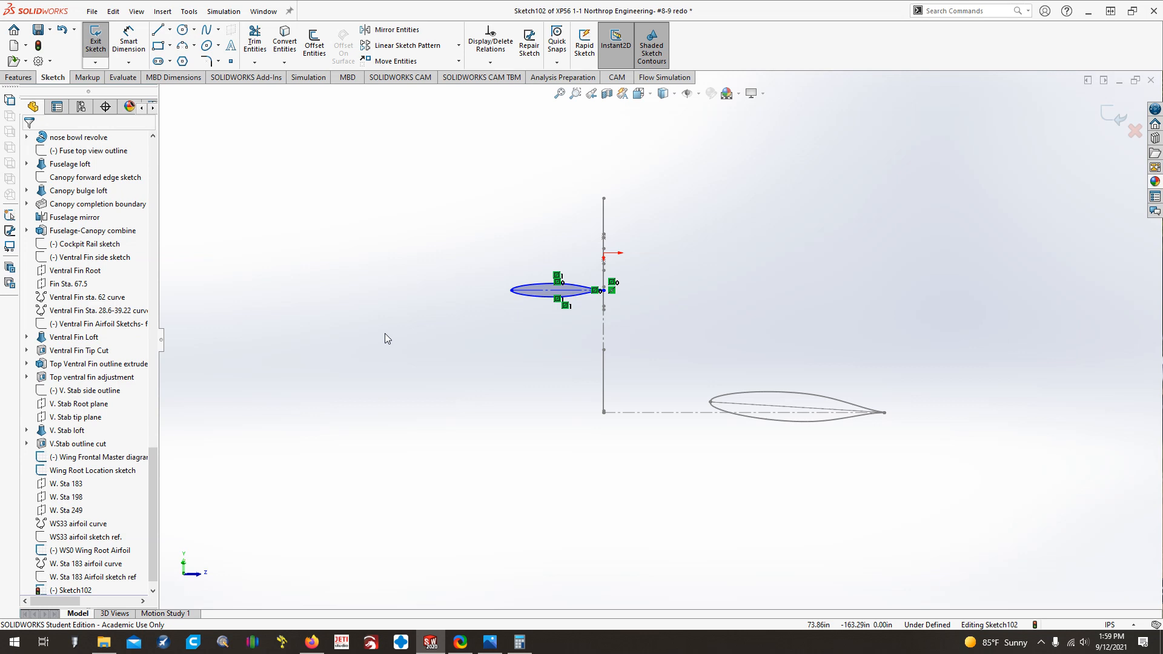
Move the complete station 183 airfoil by its leading edge point to the leading edge of the wing root airfoil
drag(482, 254, 618, 318)
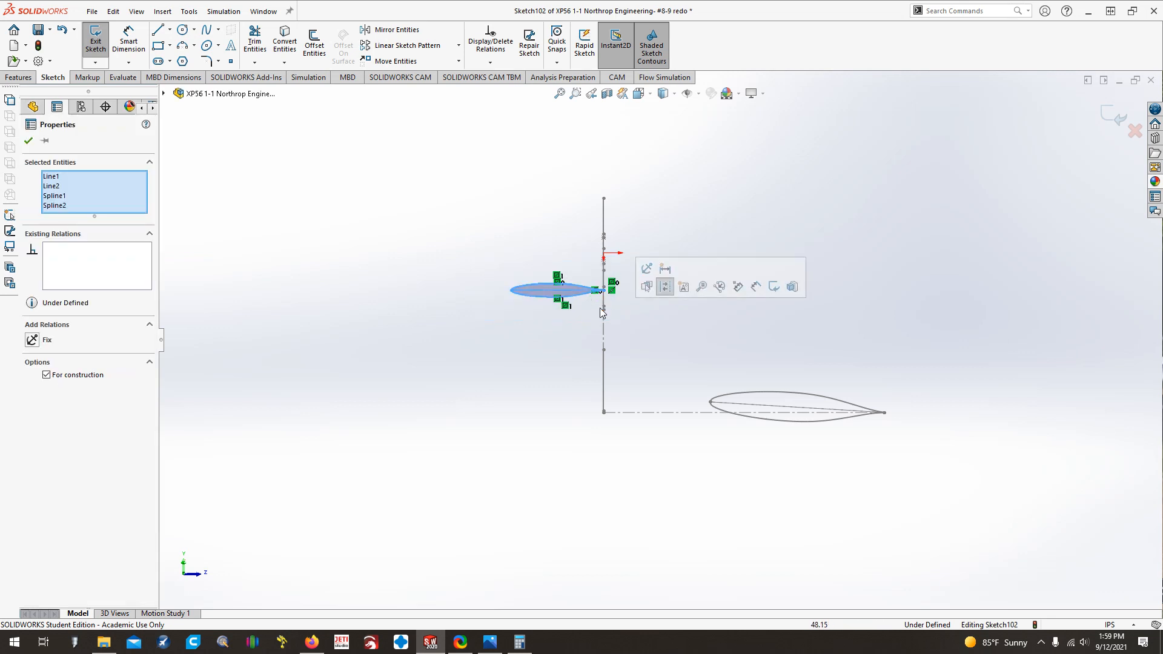
middle_drag(620, 317, 622, 342)
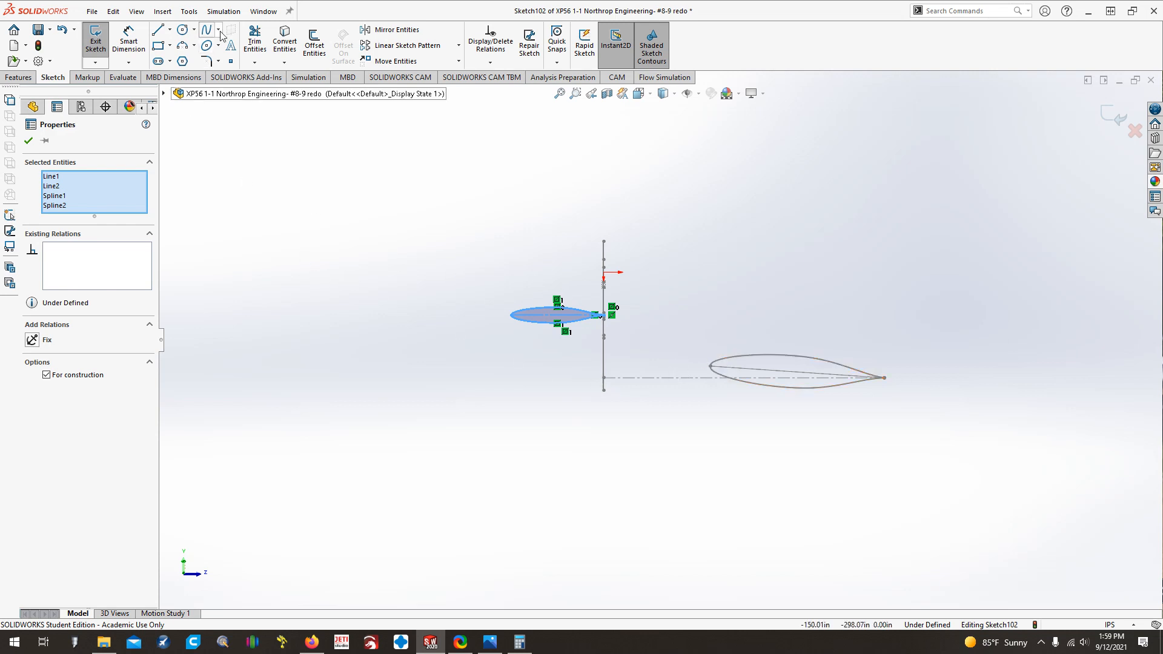
click(189, 11)
mouse_move(171, 8)
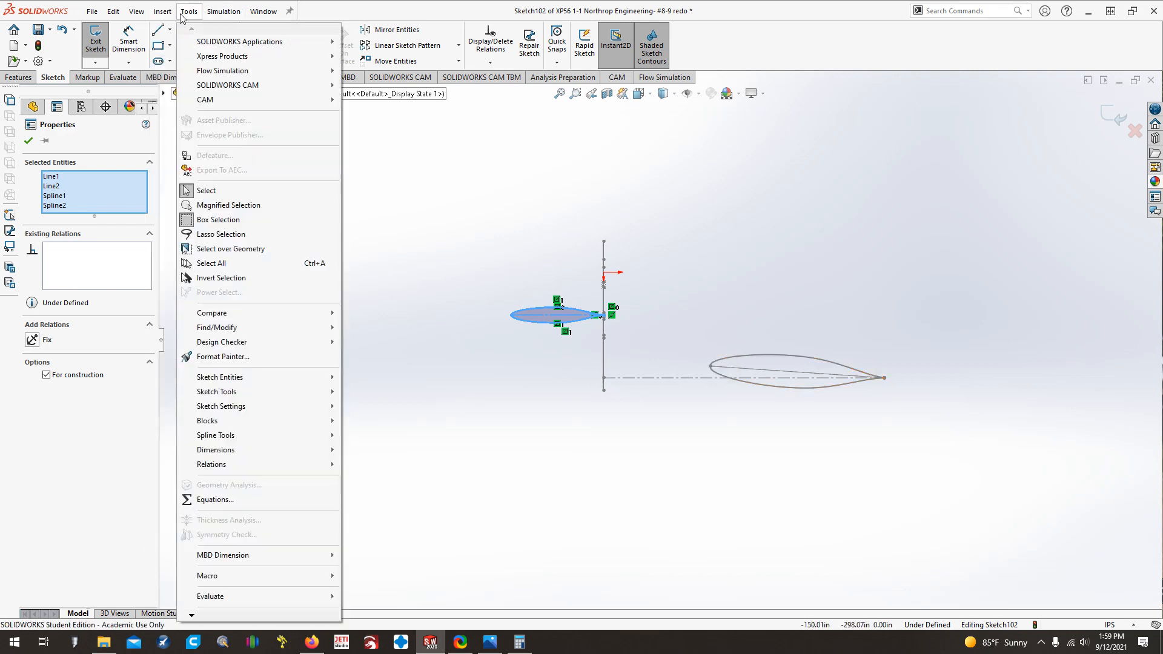
mouse_move(270, 394)
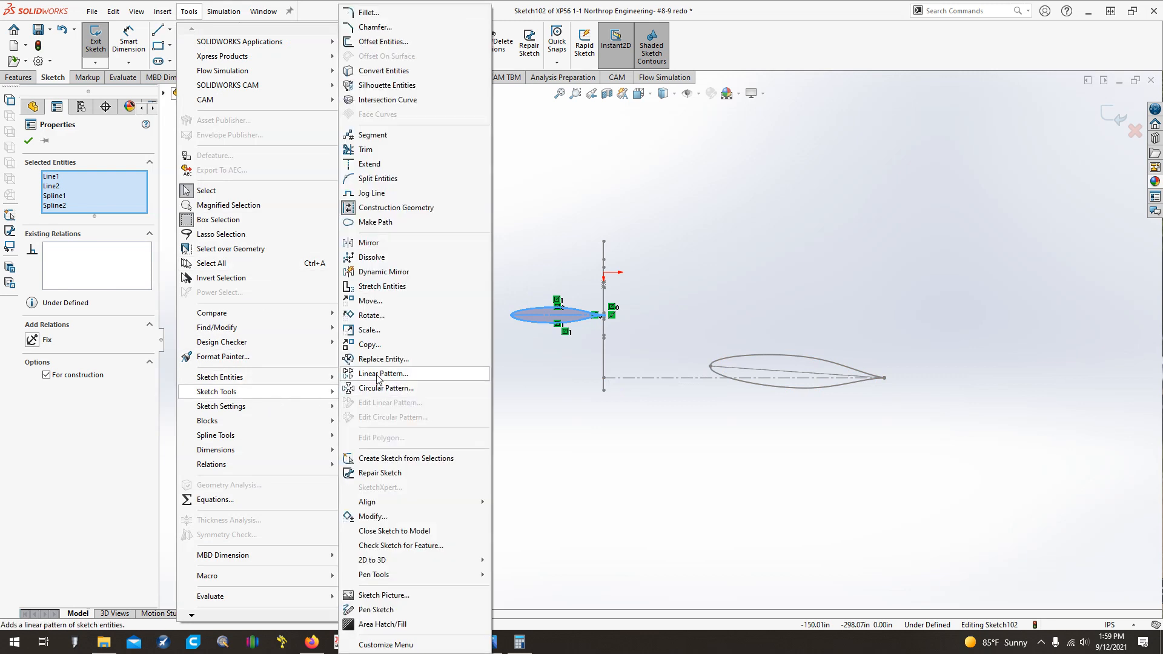
click(376, 303)
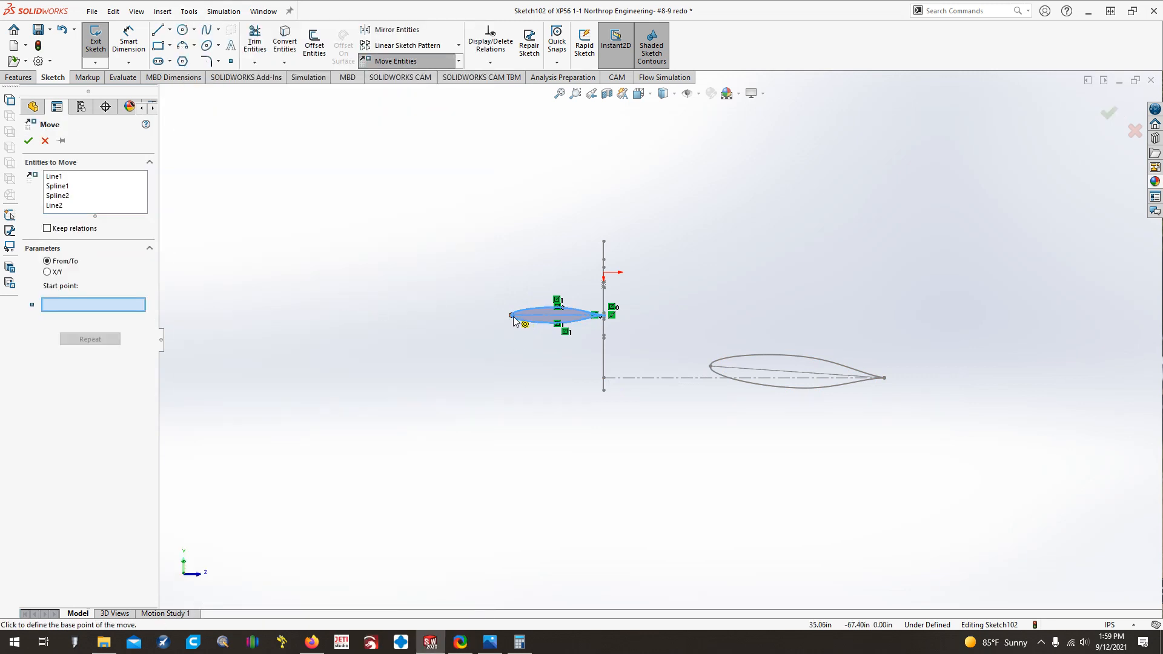
click(512, 316)
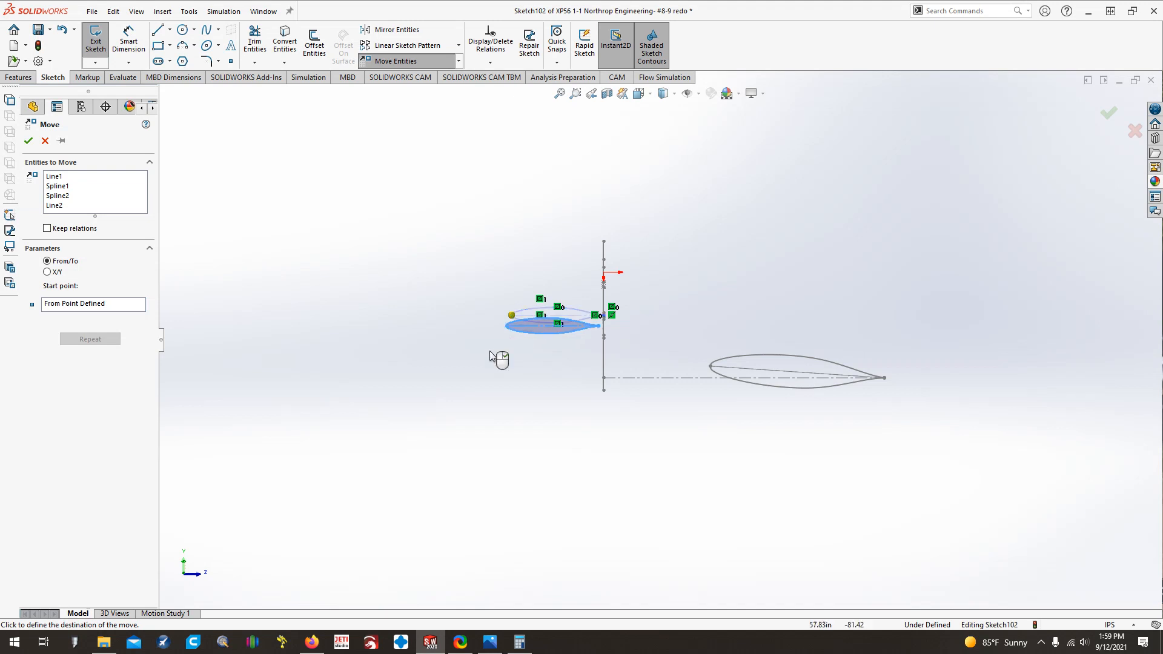
scroll(710, 371, down, 6)
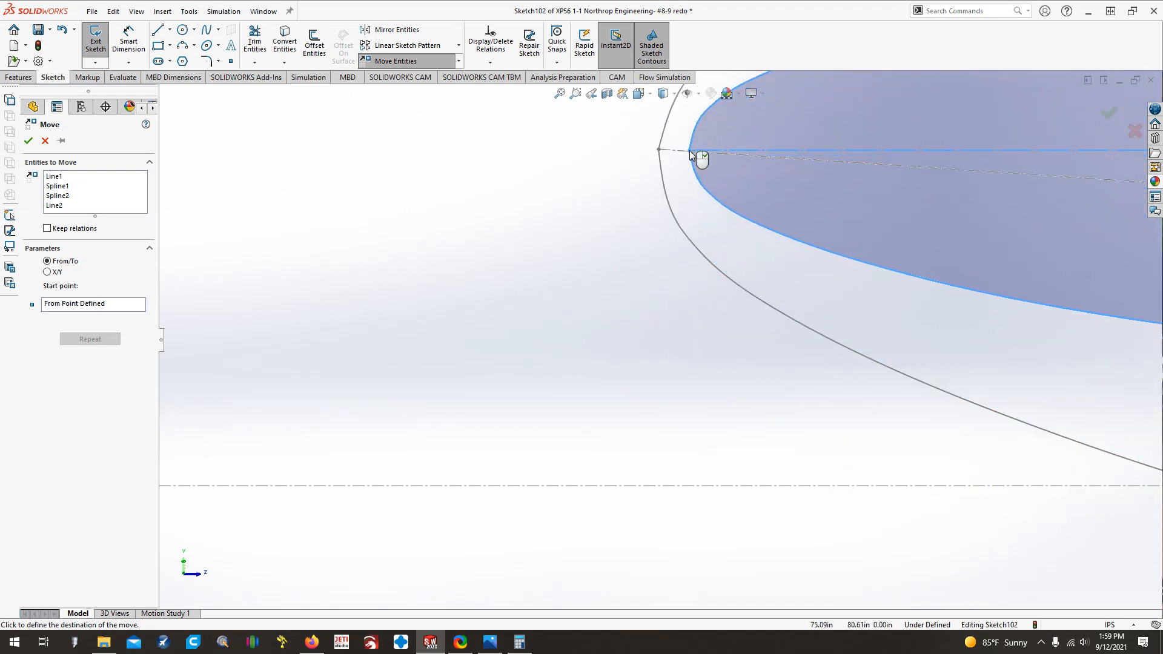
scroll(672, 169, up, 3)
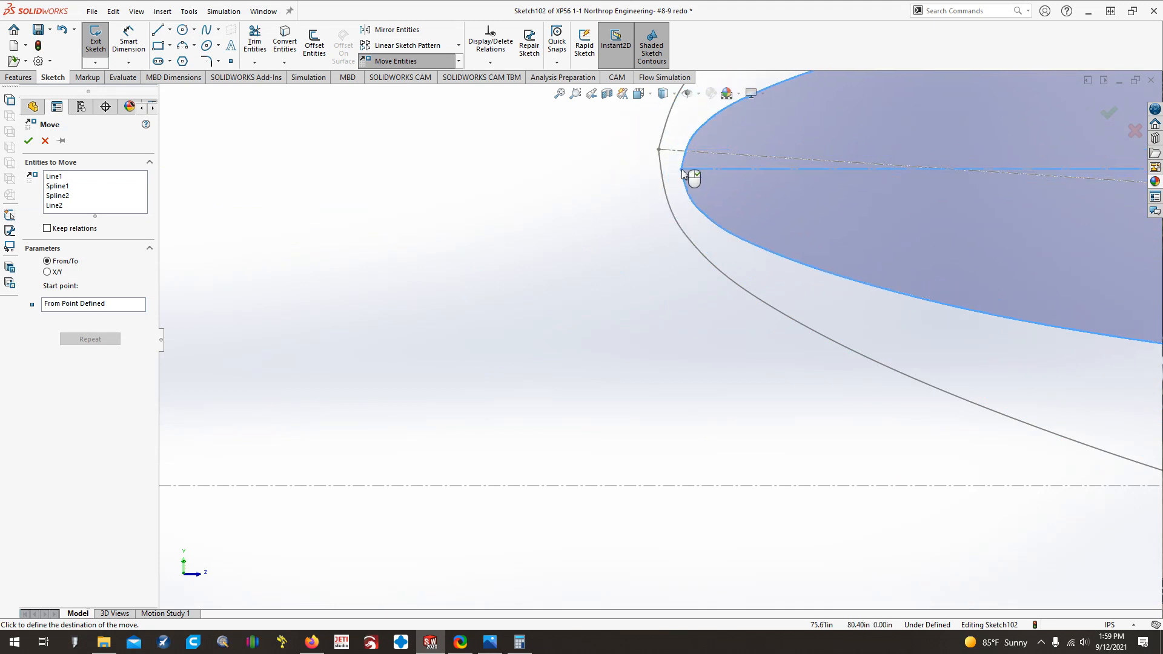
scroll(632, 272, down, 6)
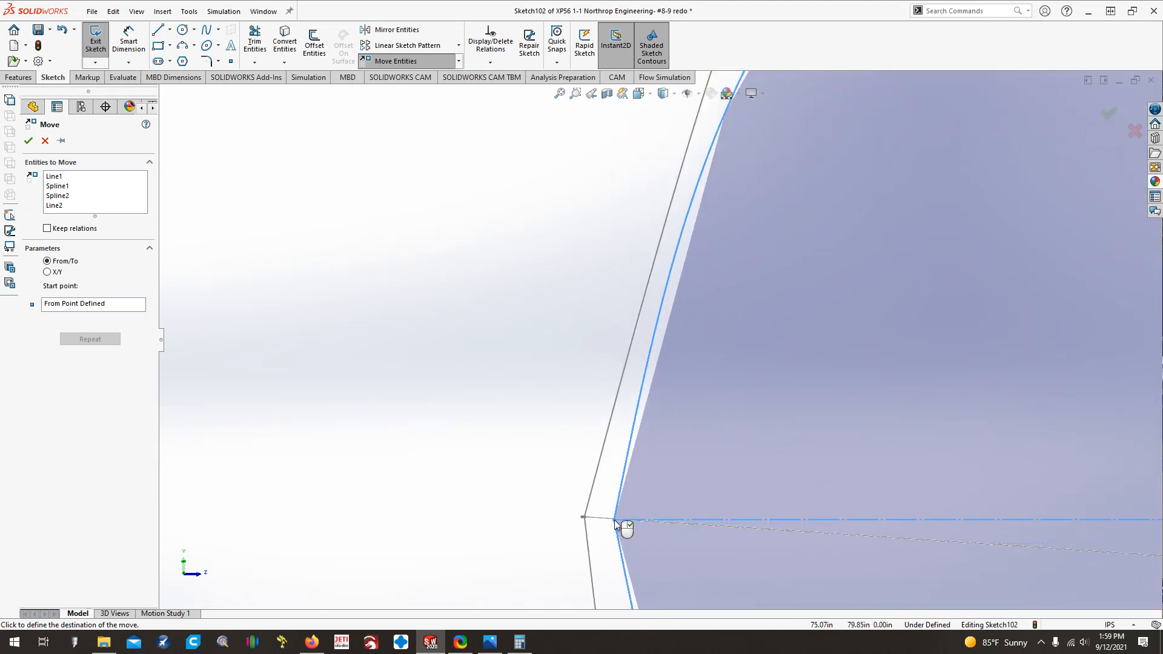
ctrl+middle_drag(623, 524, 623, 460)
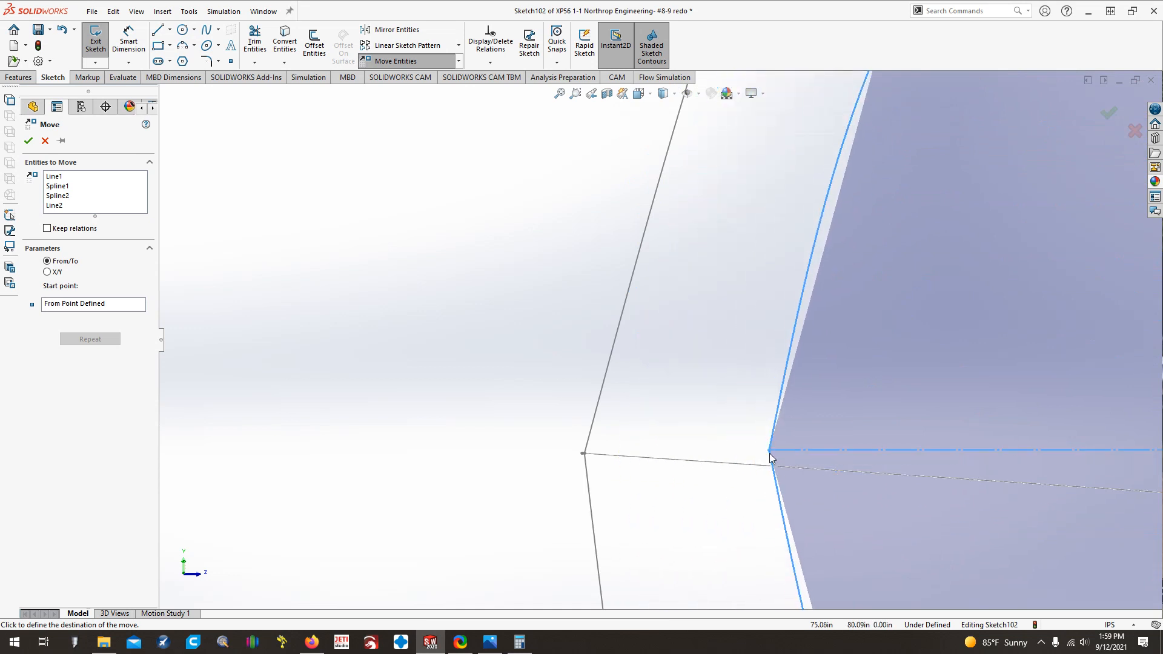
scroll(564, 471, down, 2)
scroll(584, 453, down, 3)
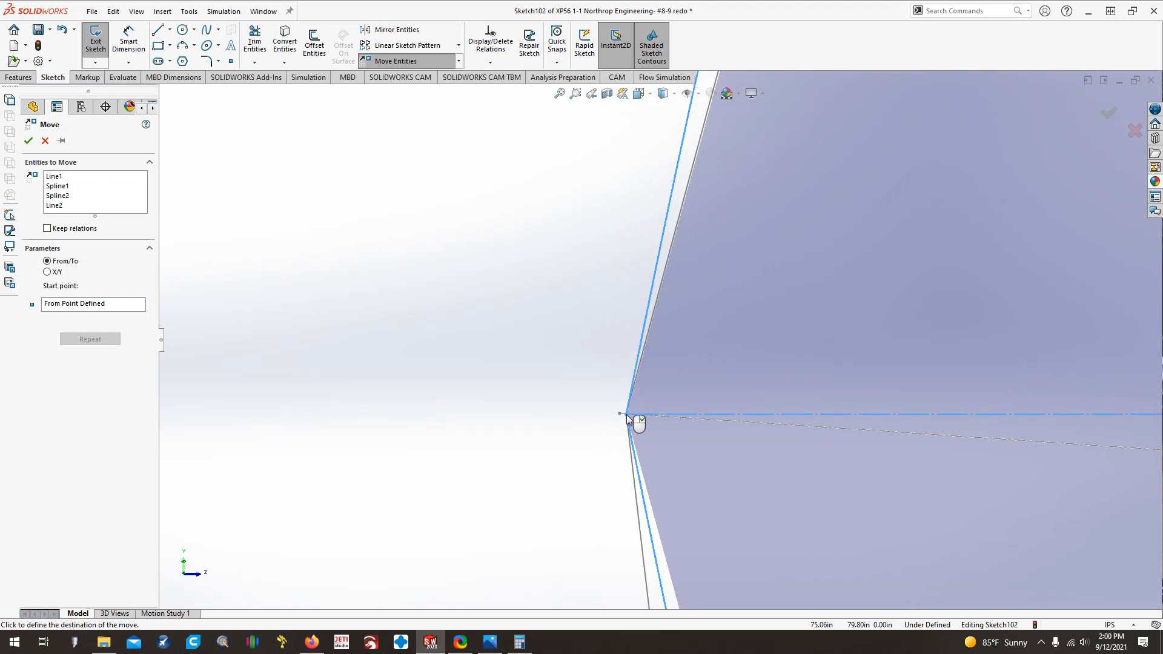
click(627, 418)
scroll(633, 442, up, 4)
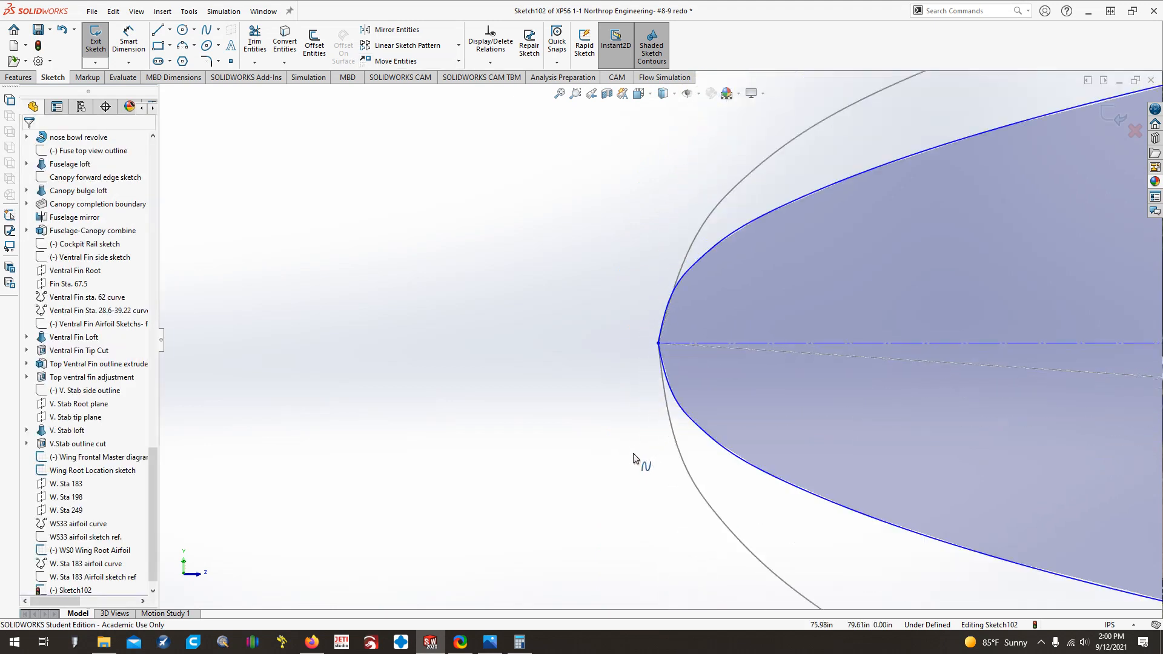
Select the complete station 183 airfoil for an X/Y move and check its alignment with the wing root airfoil viewed square to the sketch plane
scroll(633, 460, up, 5)
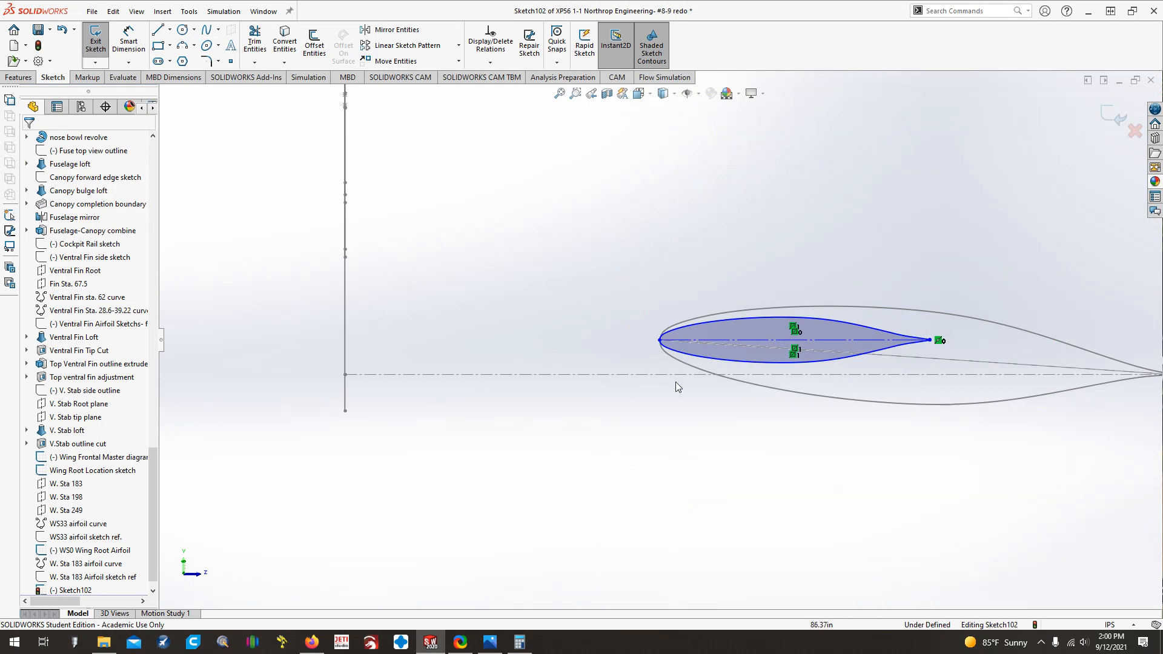
scroll(617, 391, up, 5)
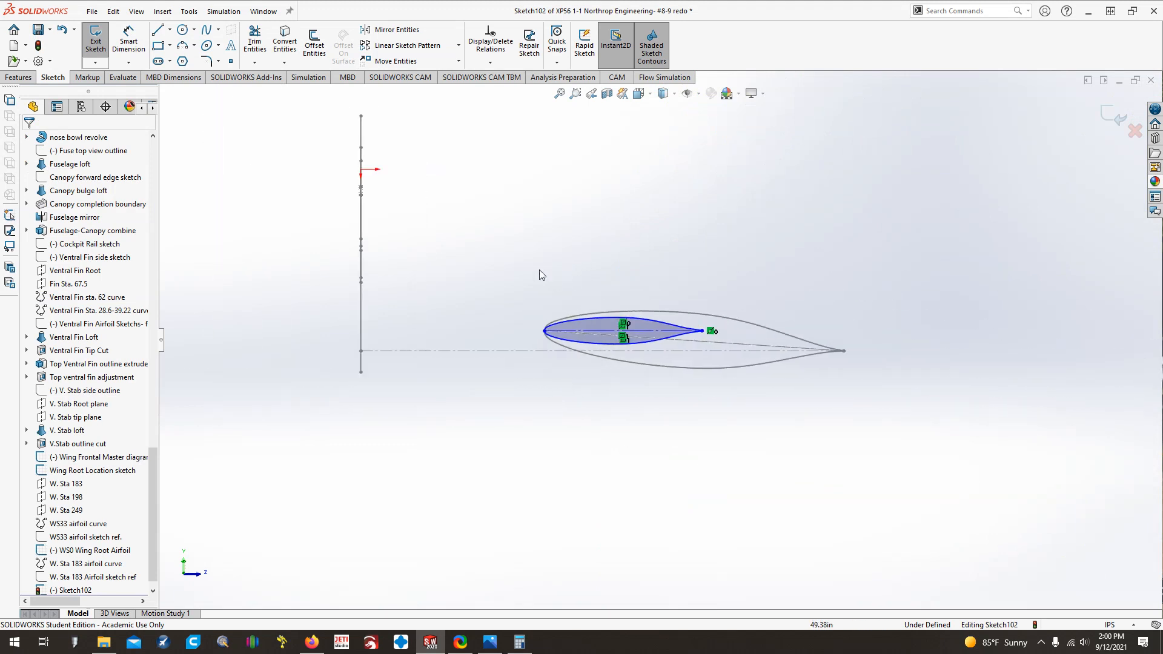
drag(511, 264, 770, 398)
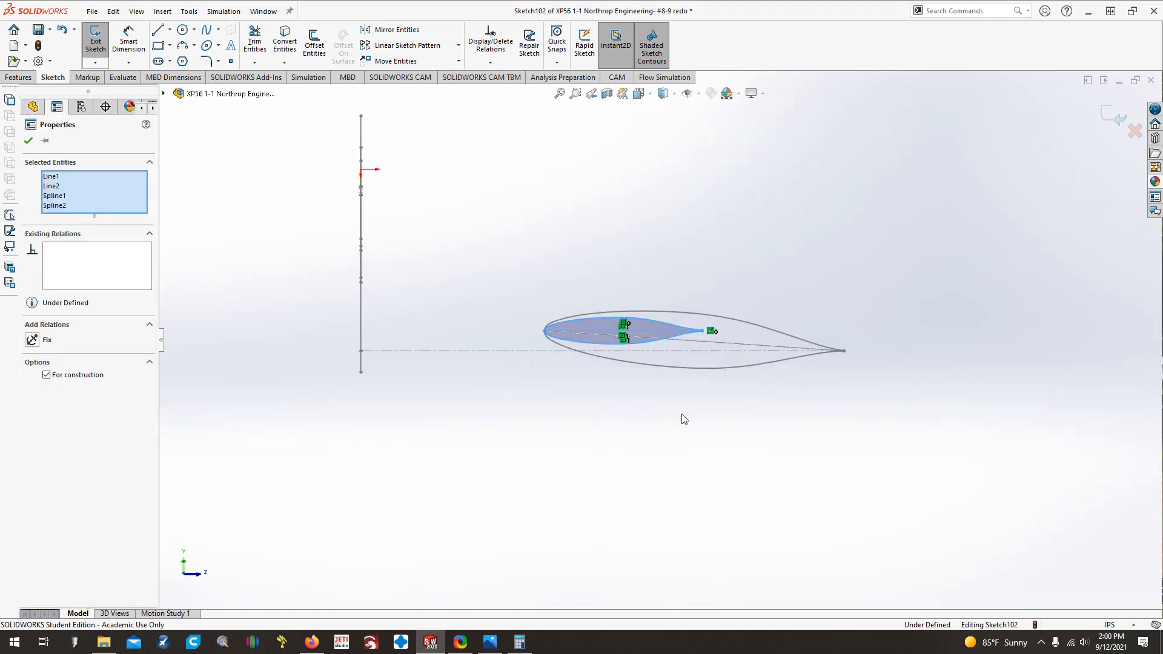
click(190, 12)
mouse_move(301, 392)
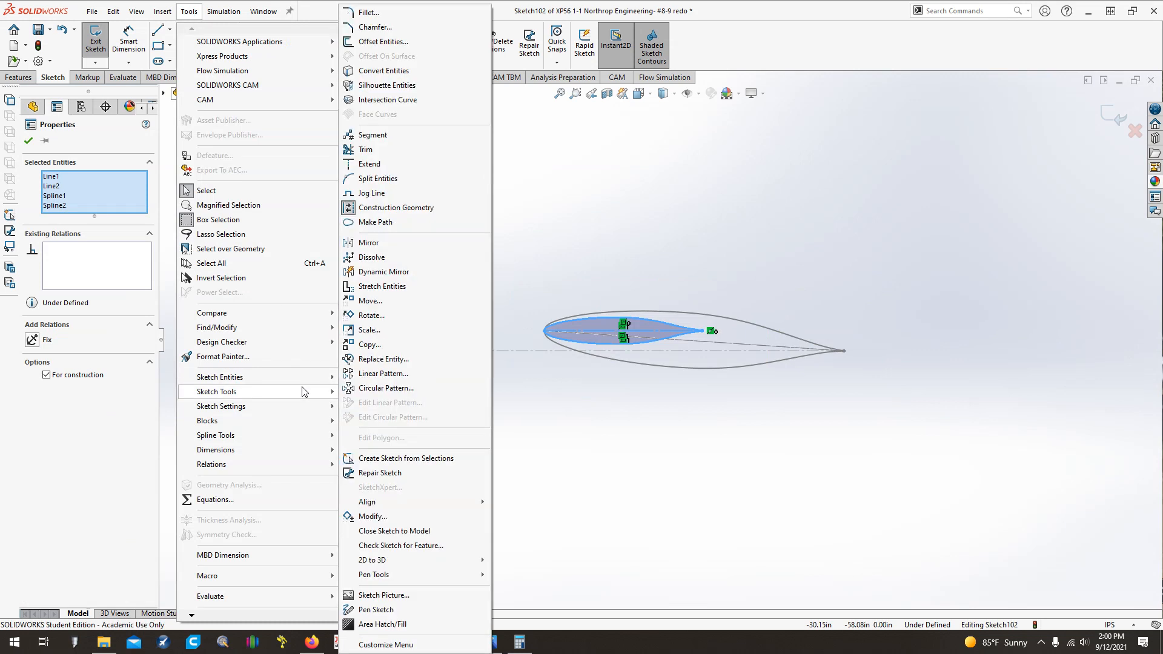
click(370, 300)
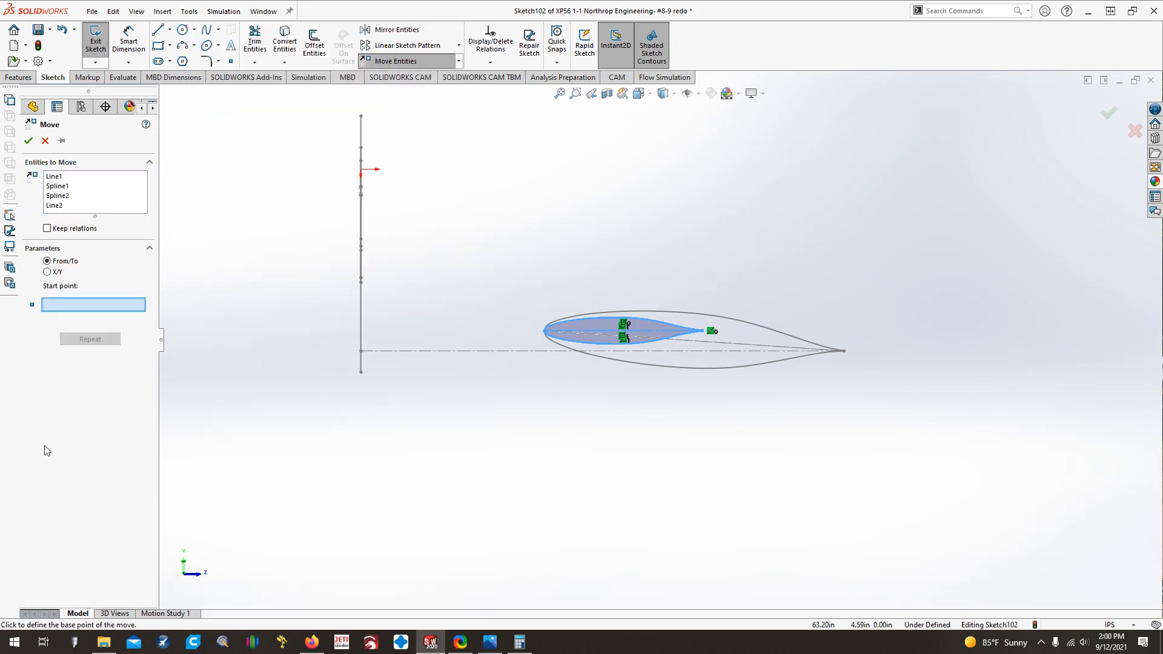
click(49, 273)
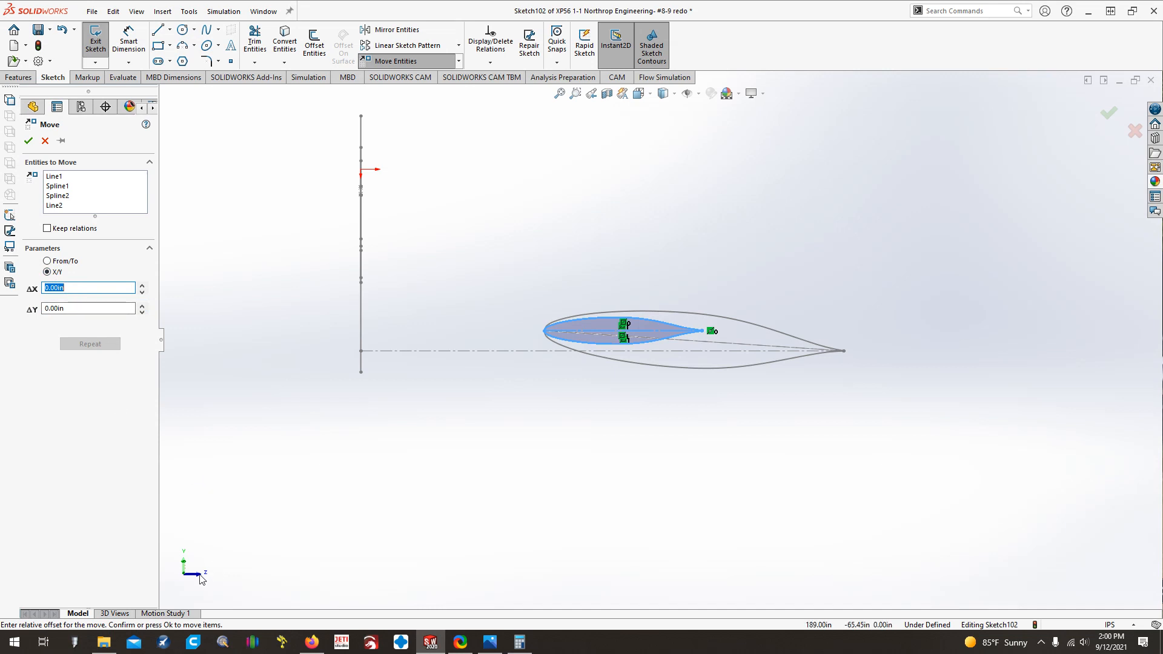
key(ctrl+8)
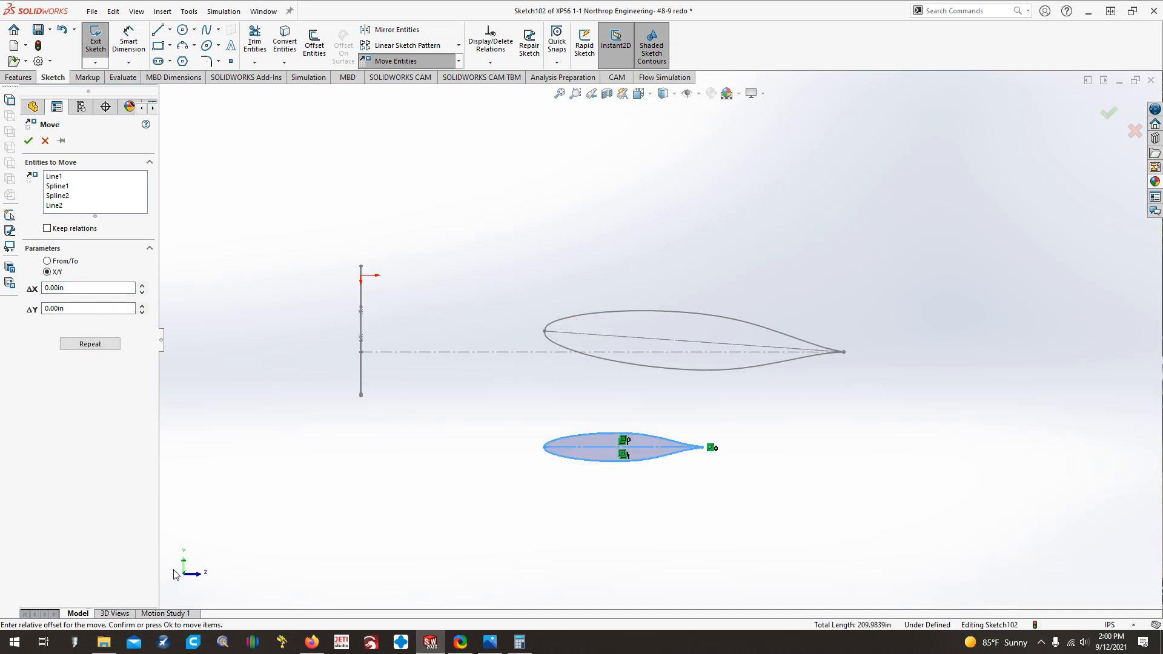
key(Up)
key(Down)
key(Up)
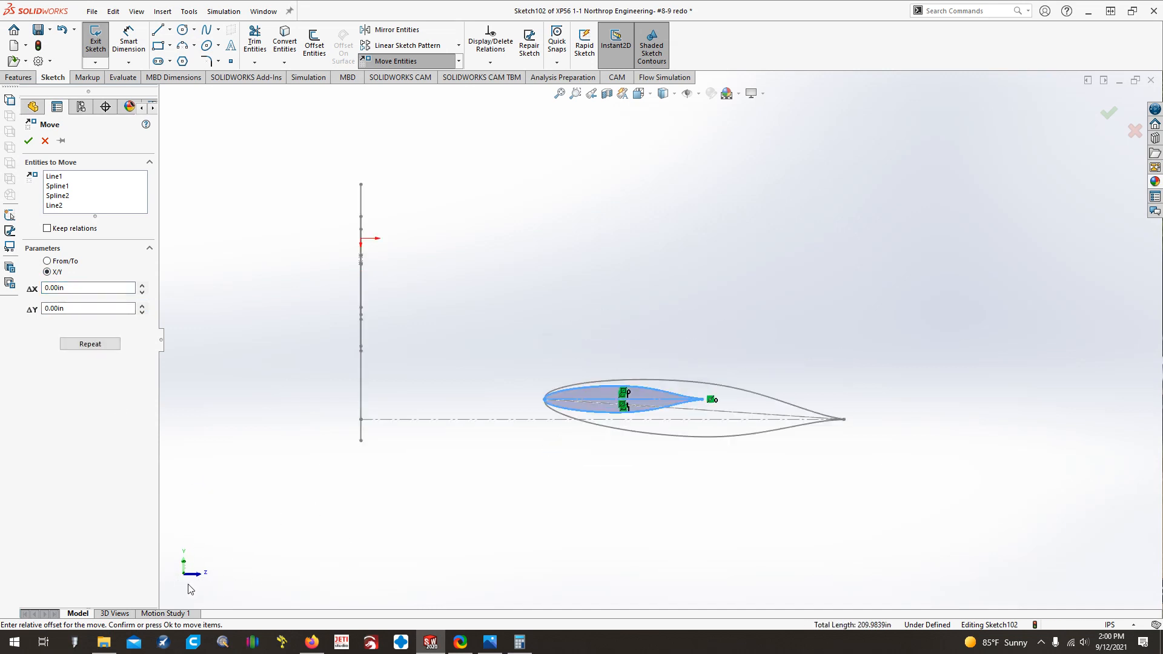
key(Down)
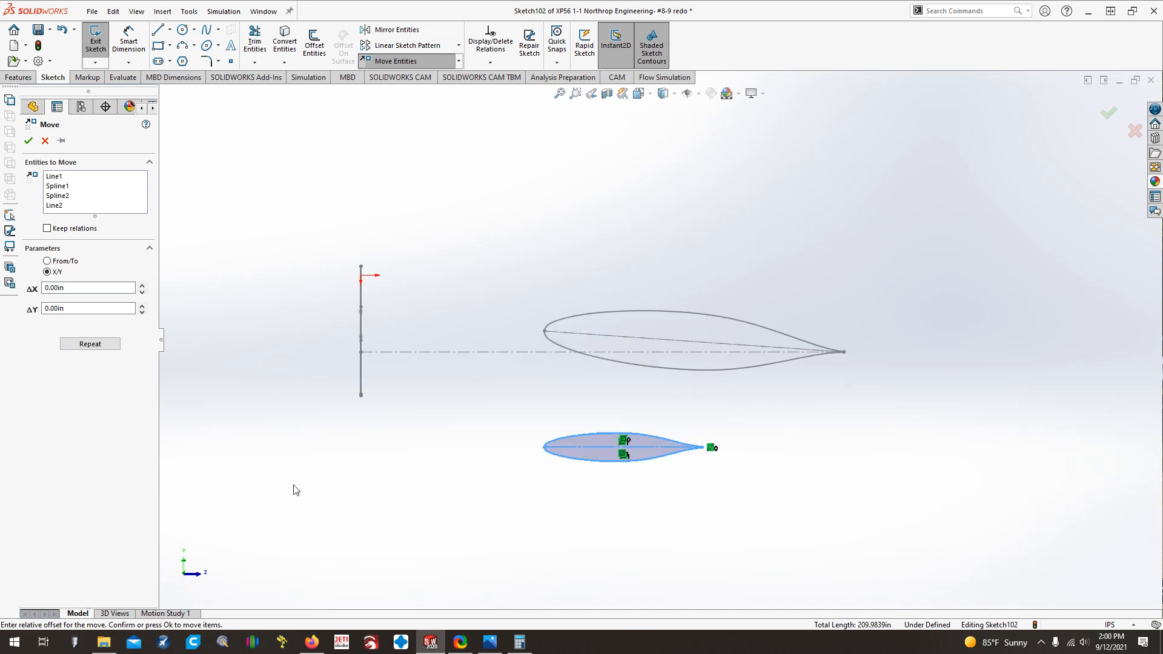
Realign the selected airfoil with a point-to-point move from its leading edge to the wing root airfoil's leading edge
click(48, 261)
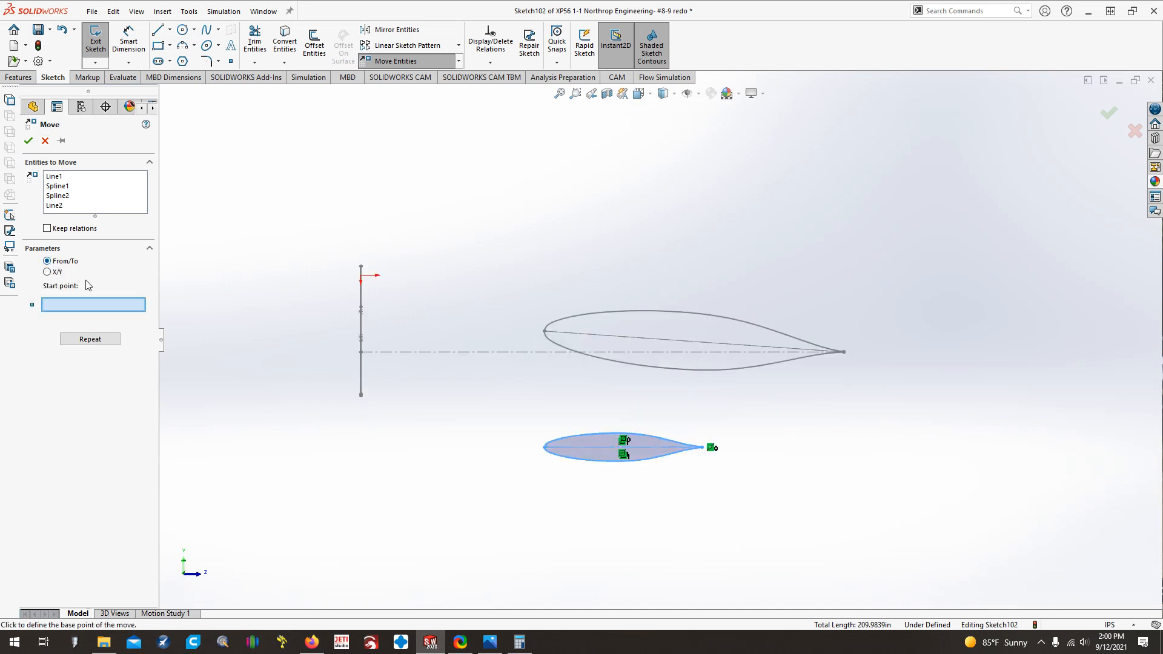
click(544, 447)
scroll(561, 354, down, 6)
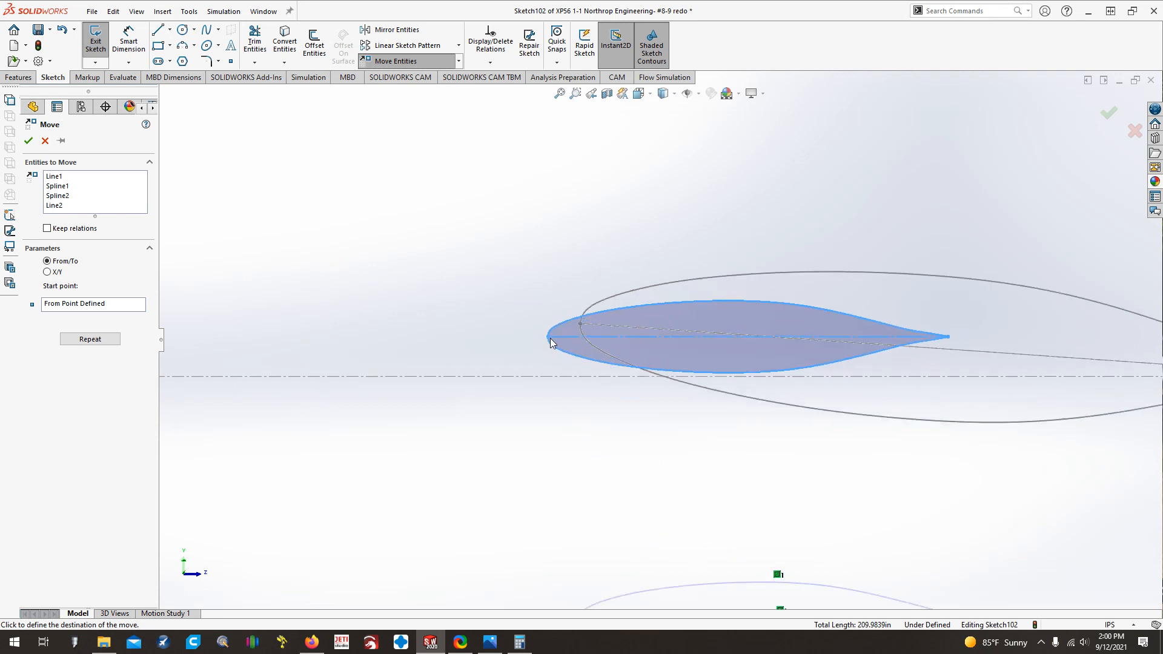
scroll(734, 298, down, 8)
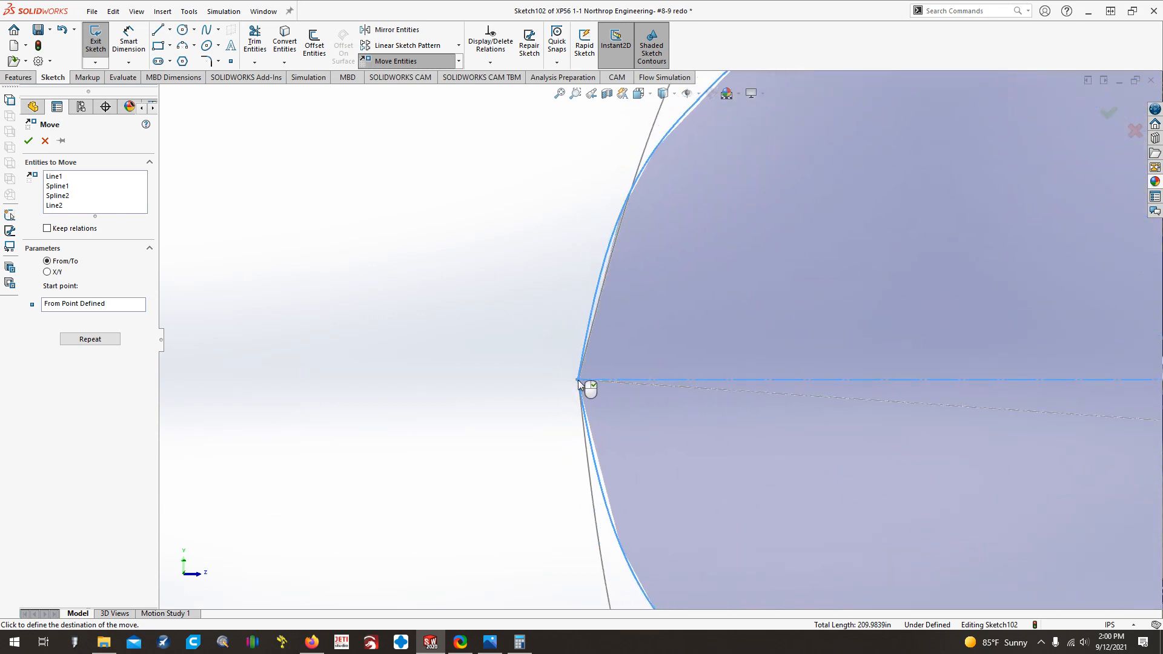
scroll(582, 383, down, 3)
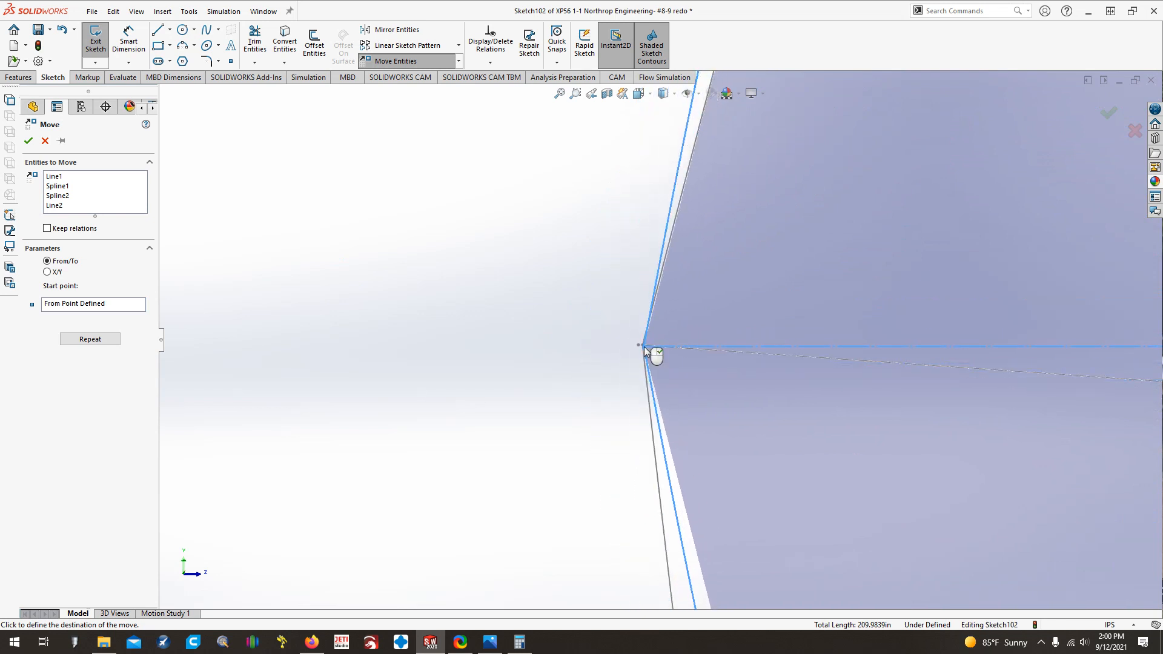
click(642, 346)
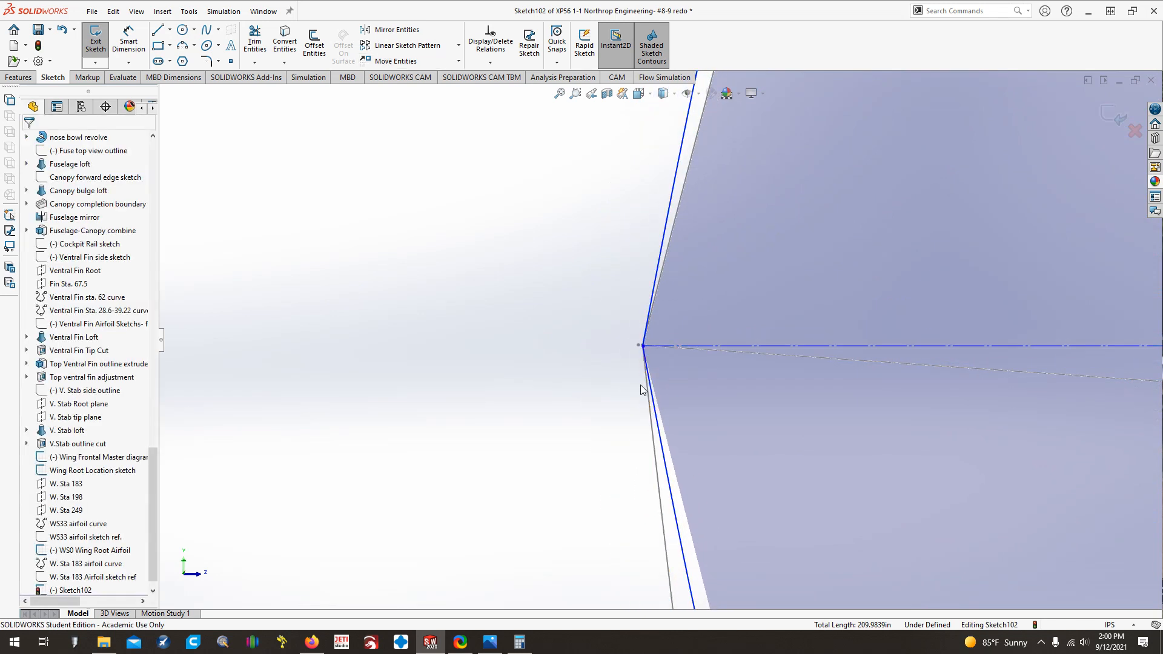
Select the whole station 183 airfoil again and try an X/Y move with a 91.618 in offset in X
scroll(634, 382, up, 10)
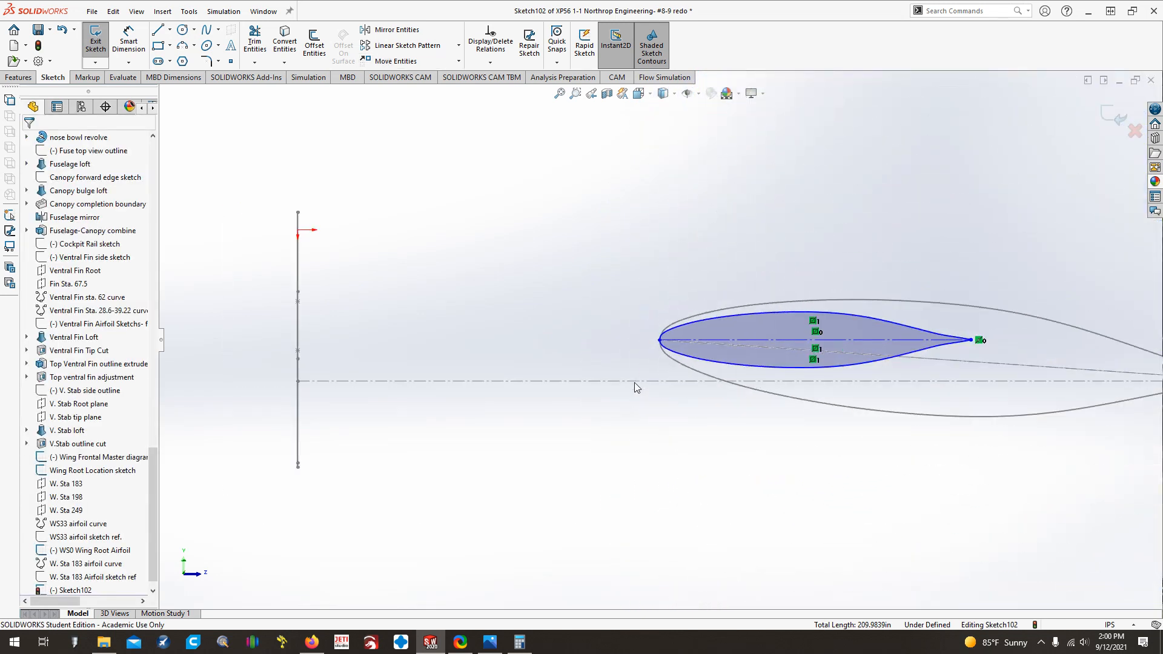
drag(623, 297, 948, 425)
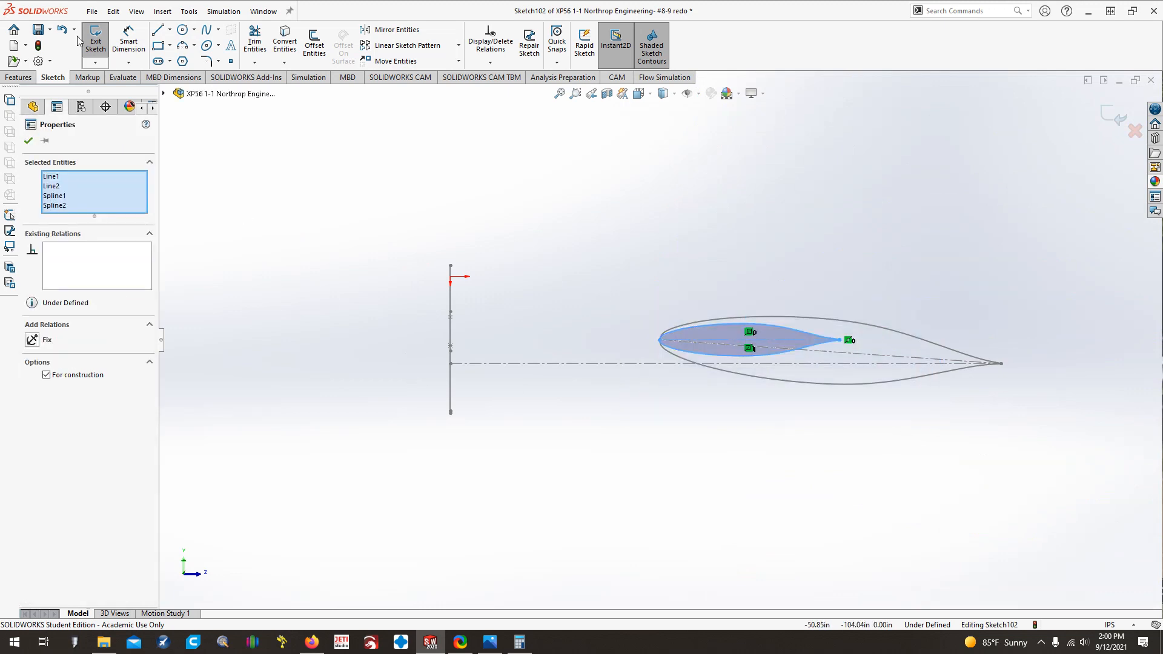
click(187, 12)
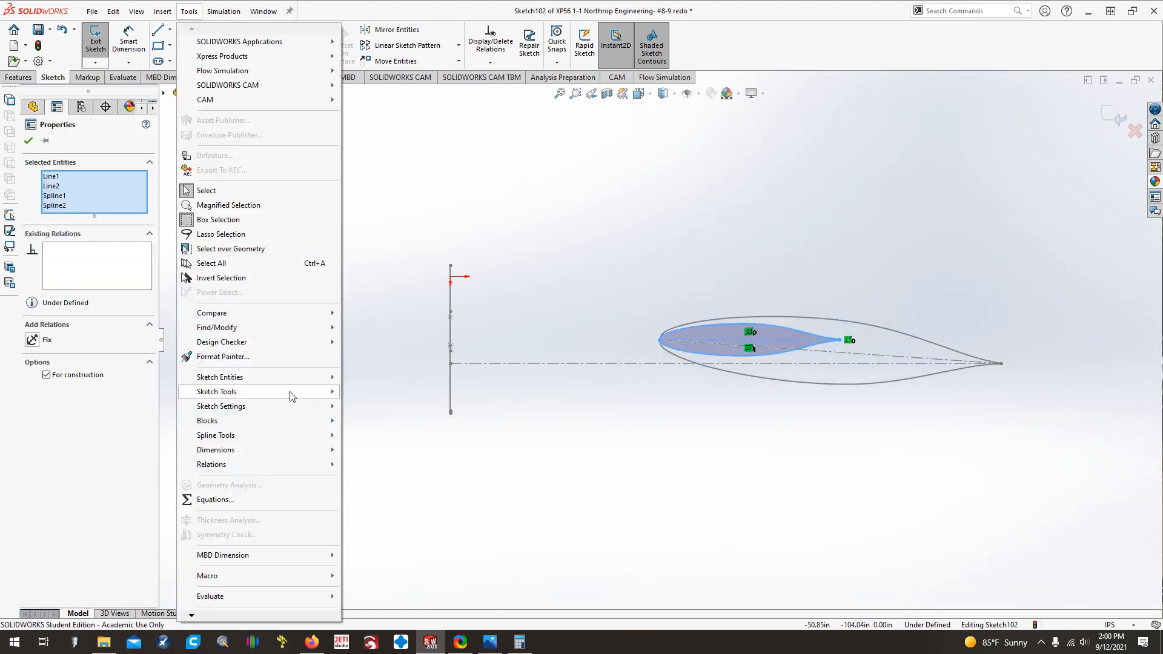
mouse_move(276, 392)
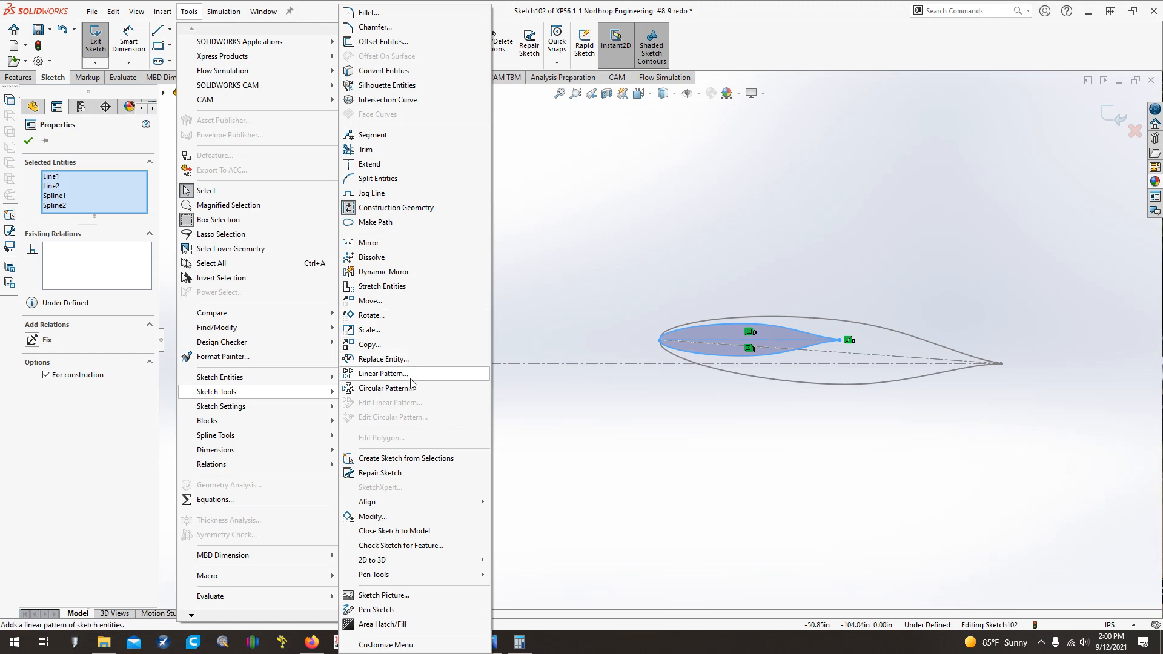
click(388, 301)
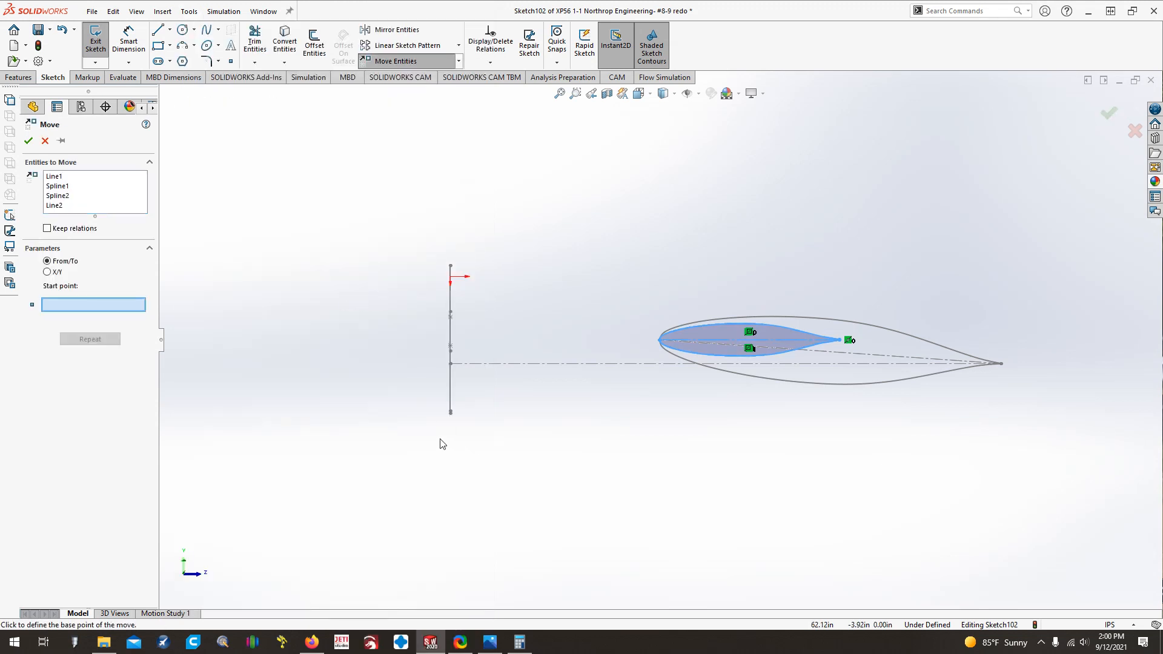
click(48, 272)
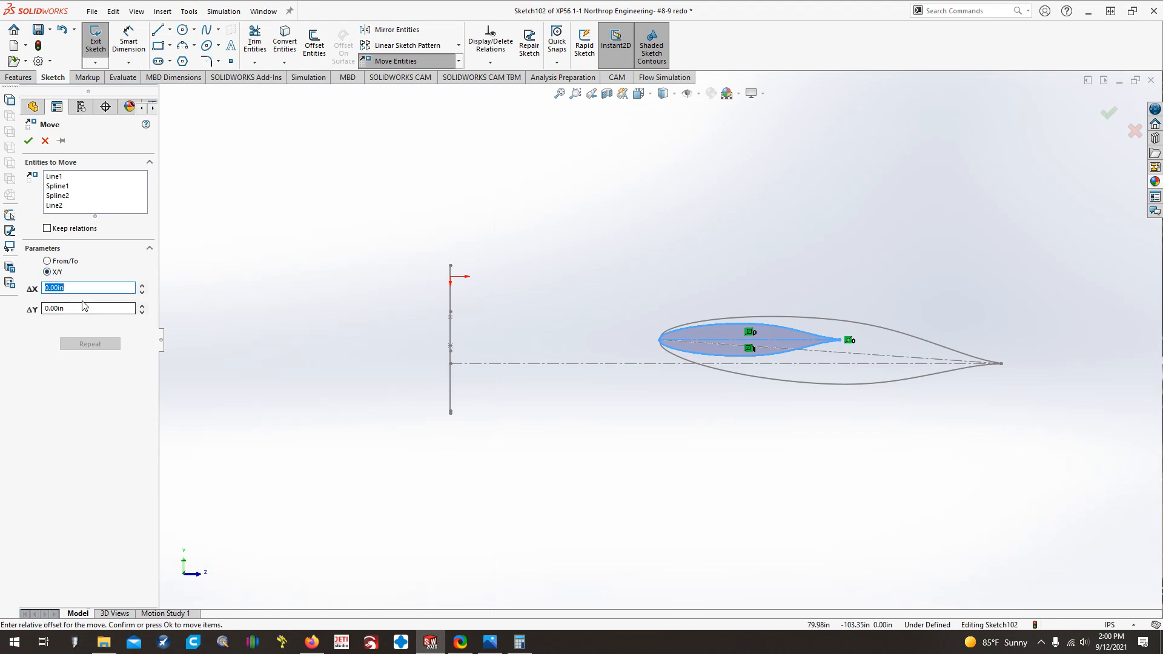
text(91.618)
key(Return)
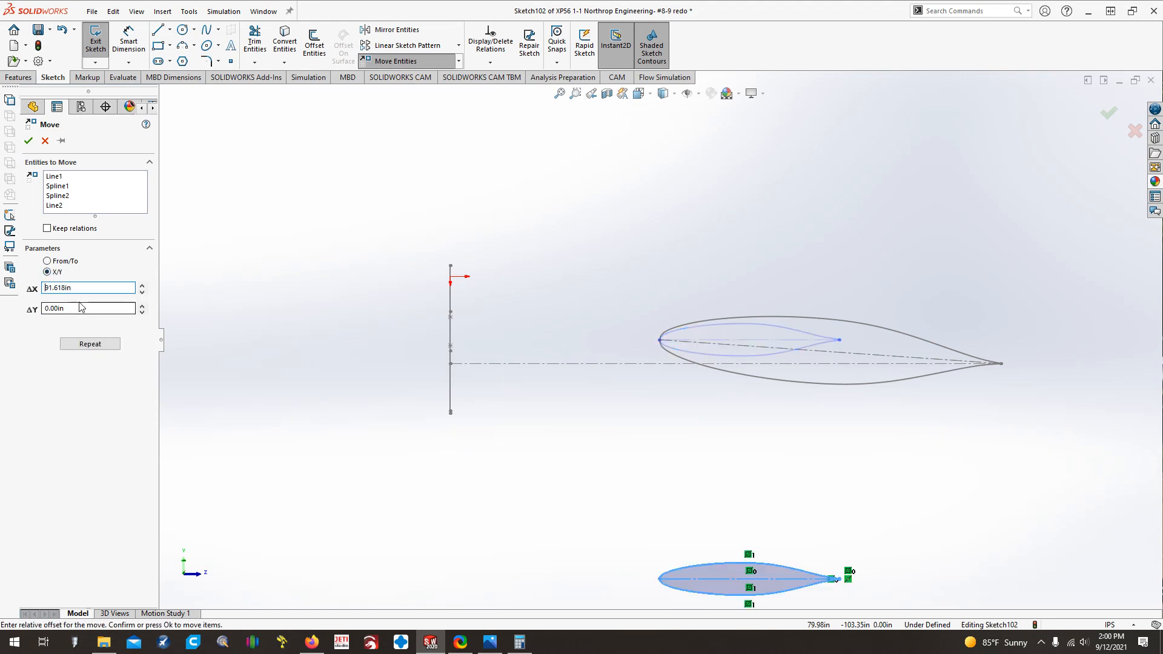
Set the move offsets to 0 in X and 91.618 in Y, apply the move and exit the sketch
drag(87, 289, 1, 277)
text(0)
key(Tab)
text(91.)
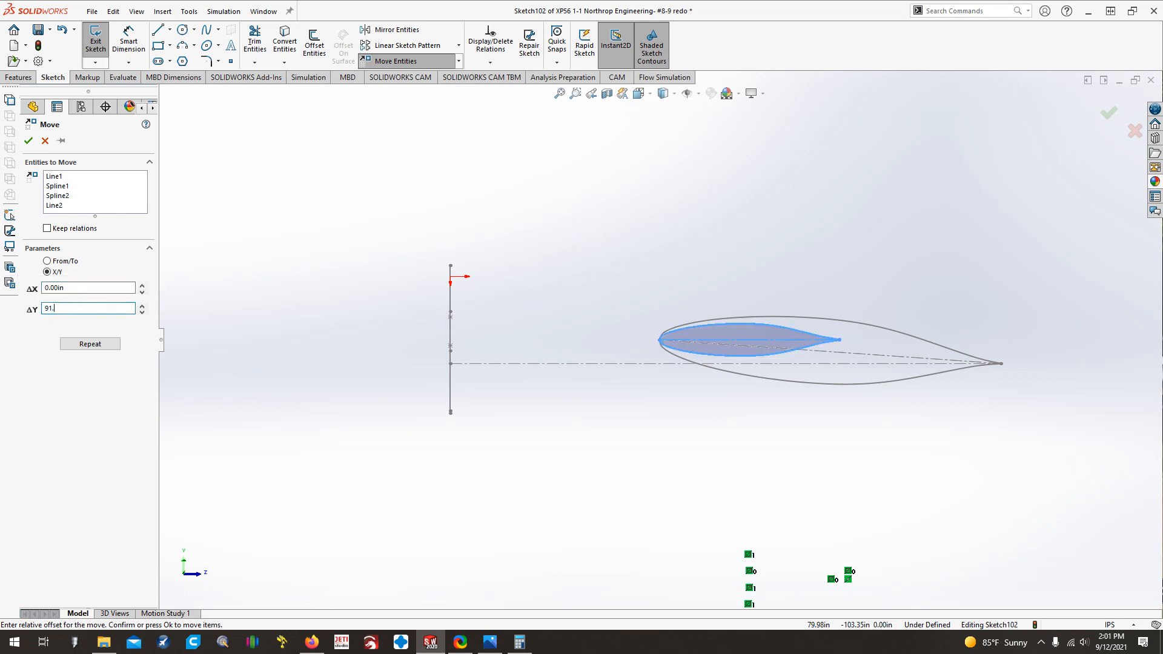
text(618)
key(Return)
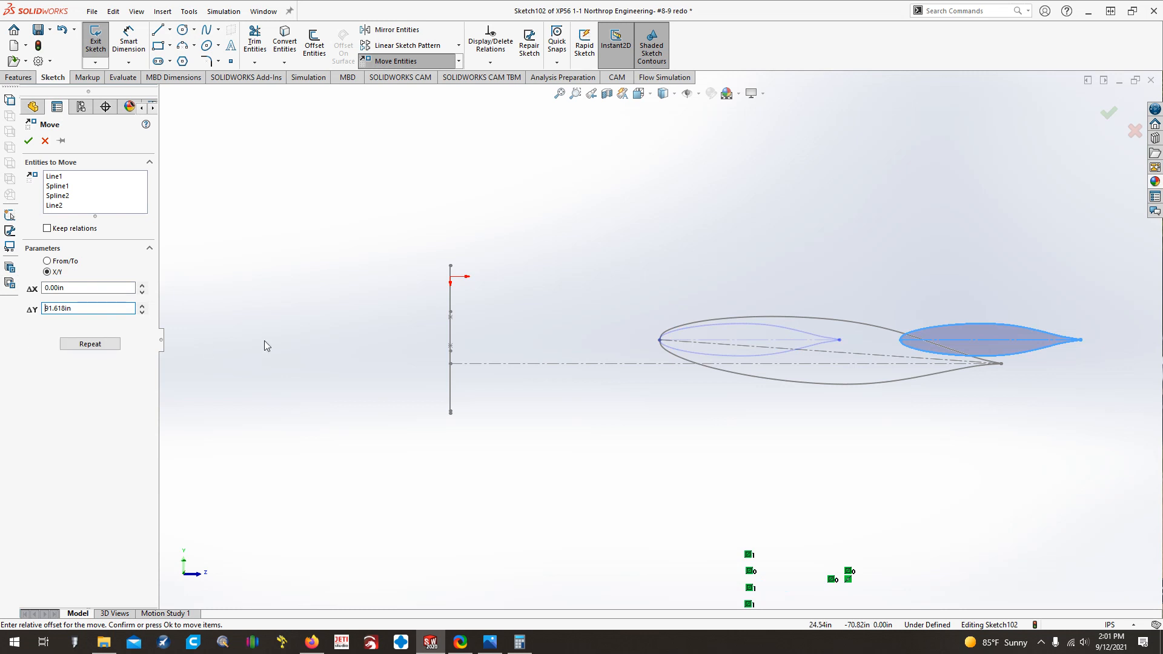
click(28, 141)
click(95, 42)
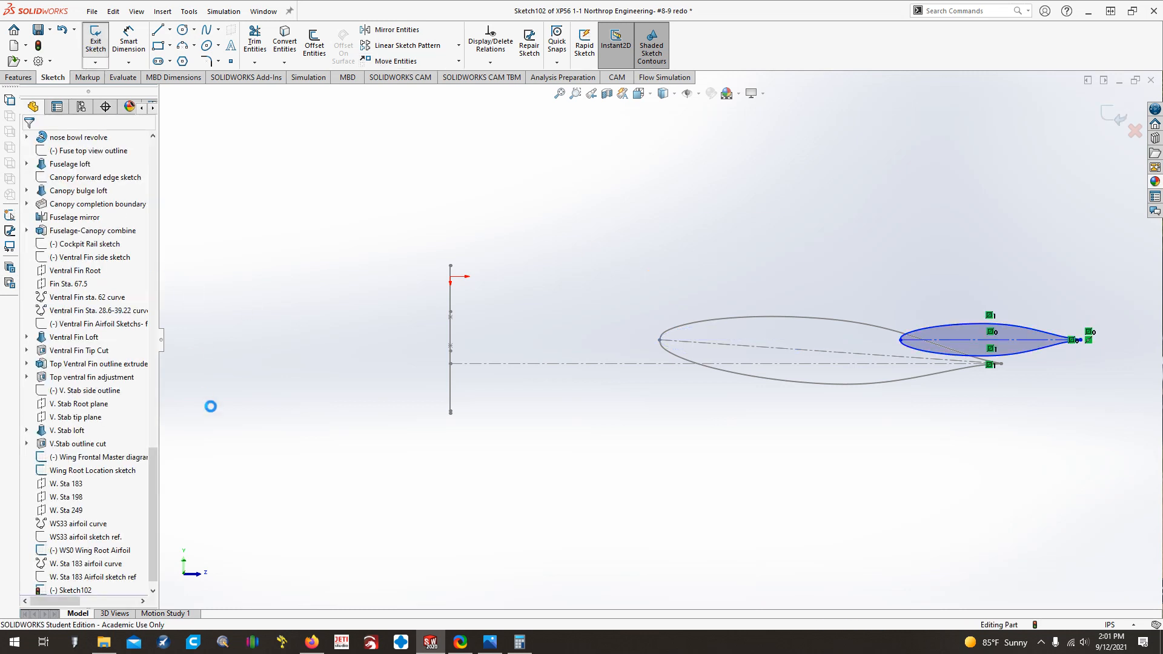
Rename the finished airfoil sketch as "W. Sta 183 Airfoil" and save the part
click(89, 579)
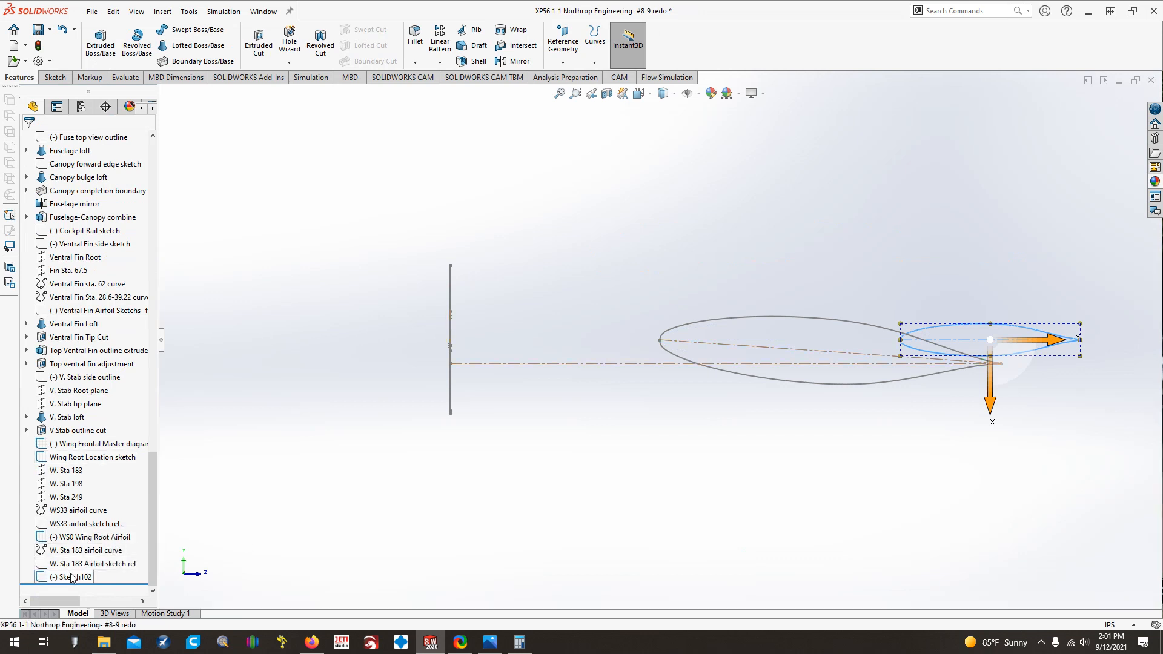
key(F2)
text(W)
text(. Sta 183 Air)
text(foi8)
key(Return)
click(318, 351)
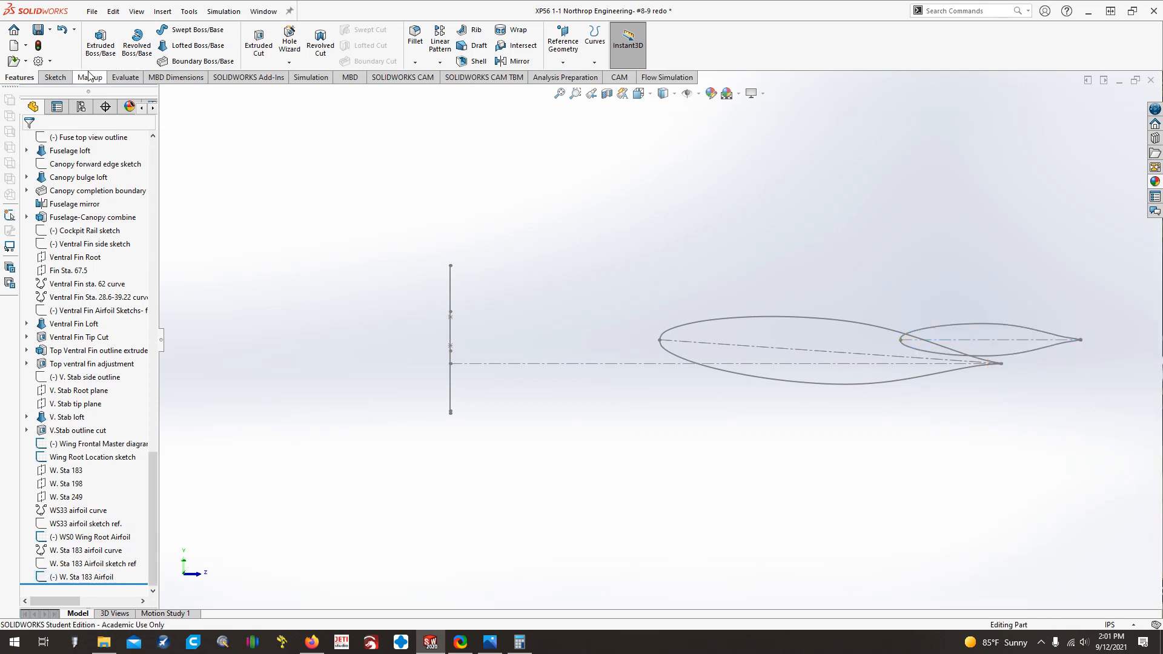
click(38, 30)
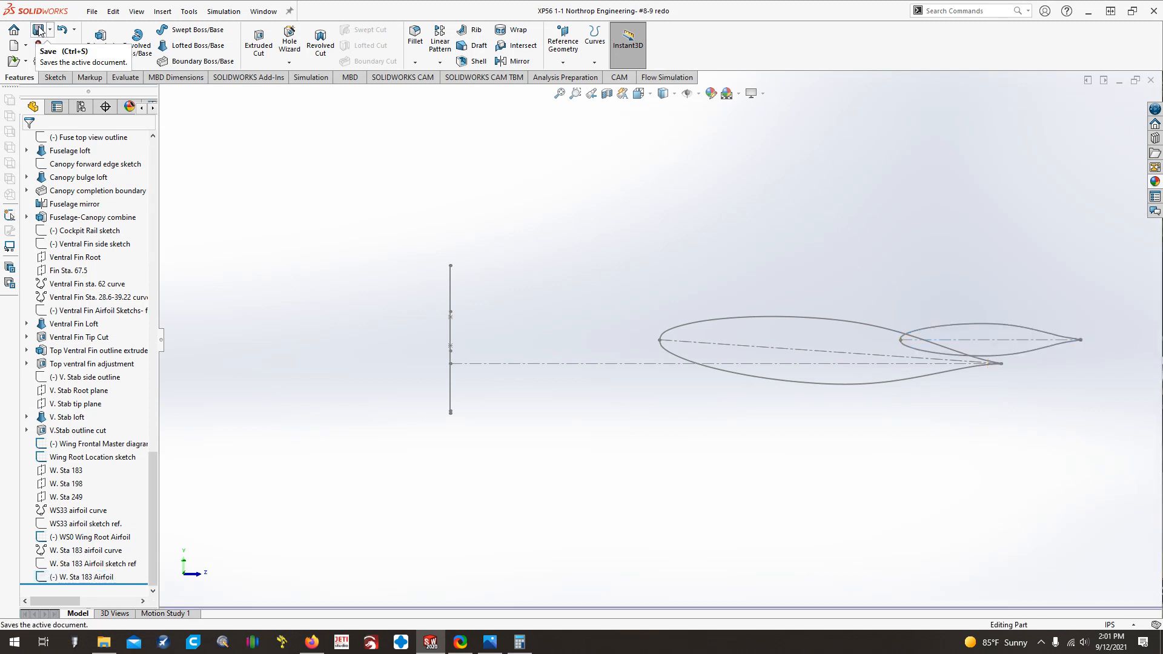